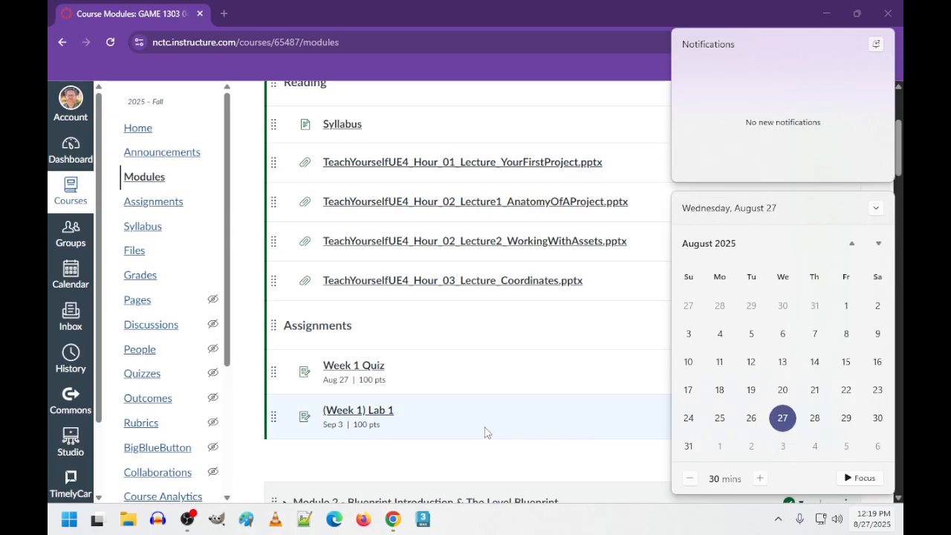
# Open the (Week 1) Lab 1 assignment and review its project settings, level instructions and submission requirement.
pyautogui.click(455, 459)
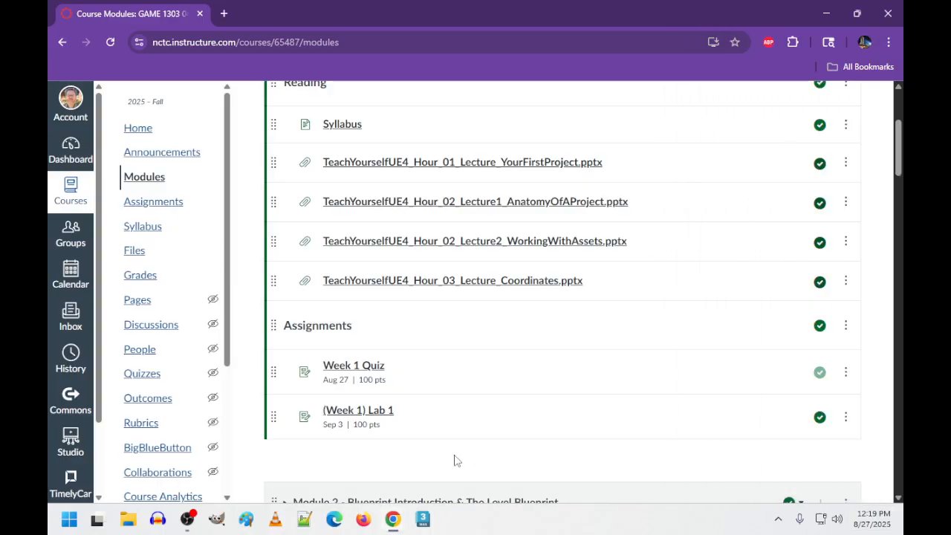
pyautogui.click(358, 410)
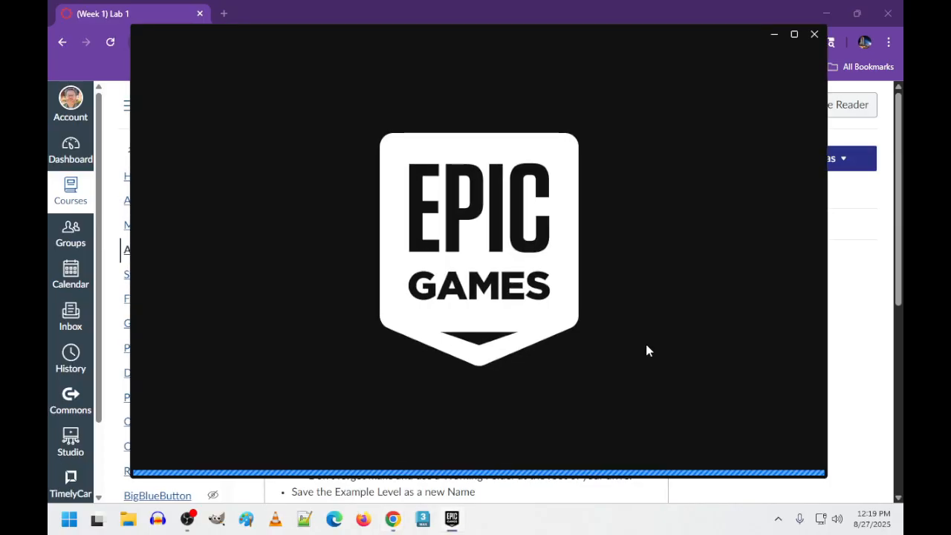
pyautogui.click(582, 497)
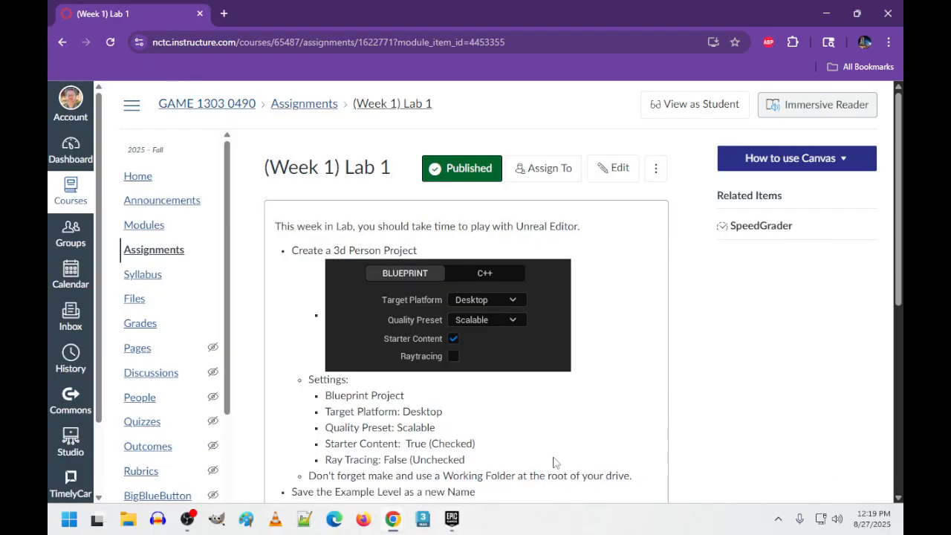
pyautogui.scroll(-1, 544, 403)
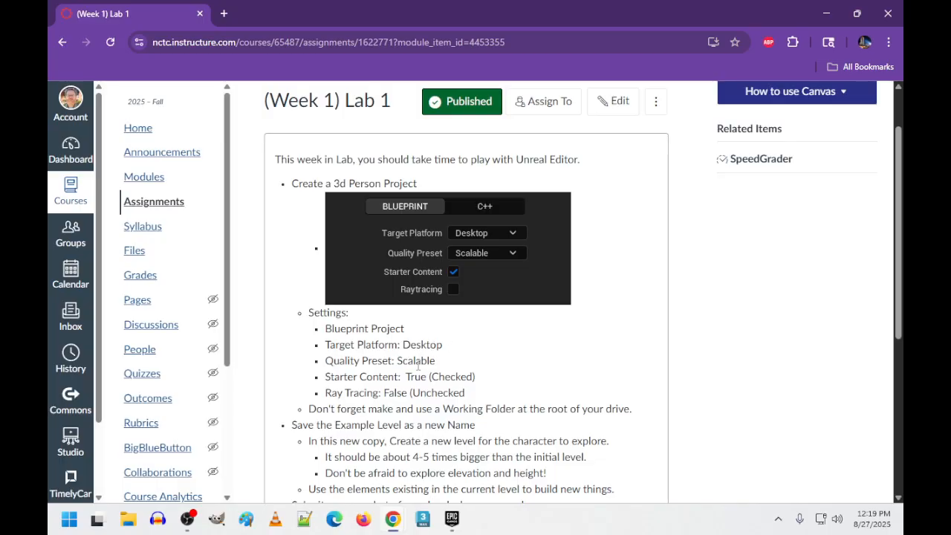
pyautogui.moveTo(324, 379); pyautogui.dragTo(526, 386)
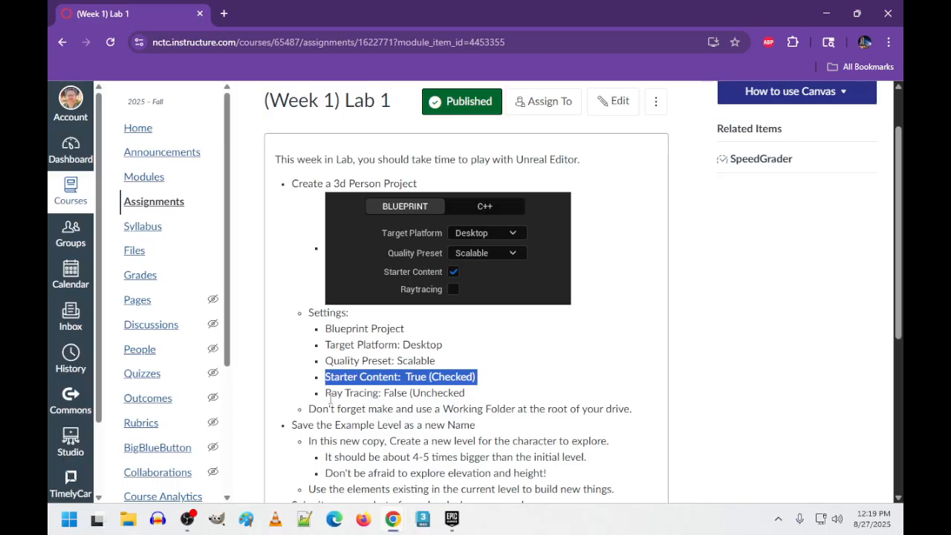
pyautogui.scroll(-2, 510, 394)
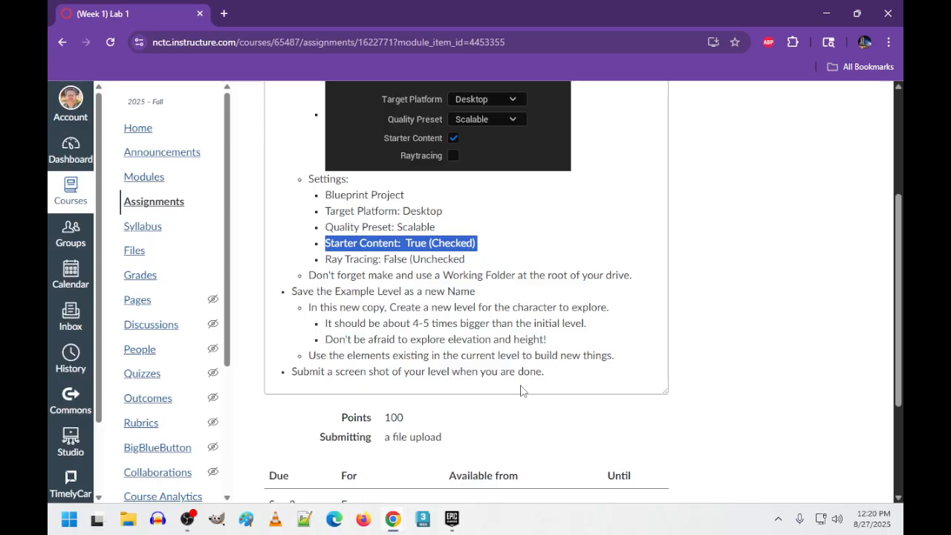
# Switch to the Epic Games launcher and launch Unreal Engine to reach the project browser.
pyautogui.click(452, 519)
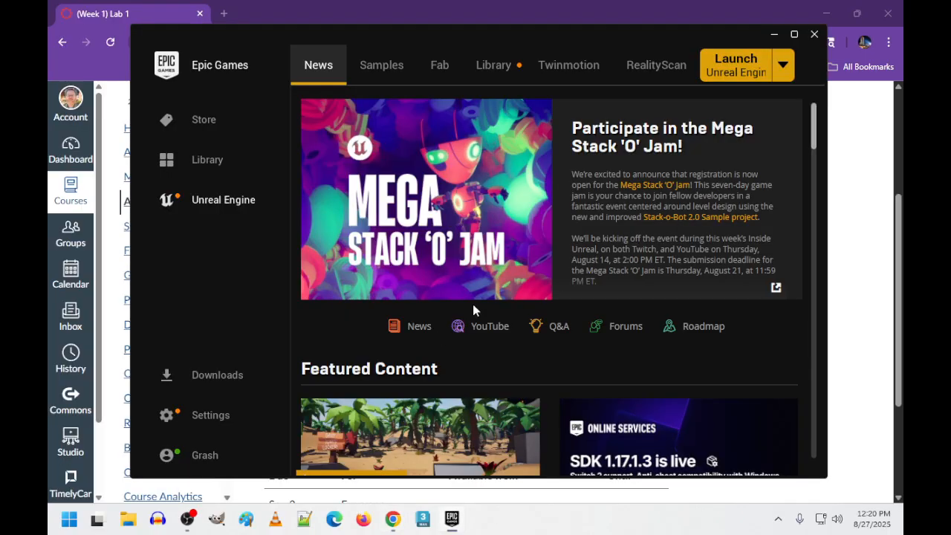
pyautogui.click(739, 69)
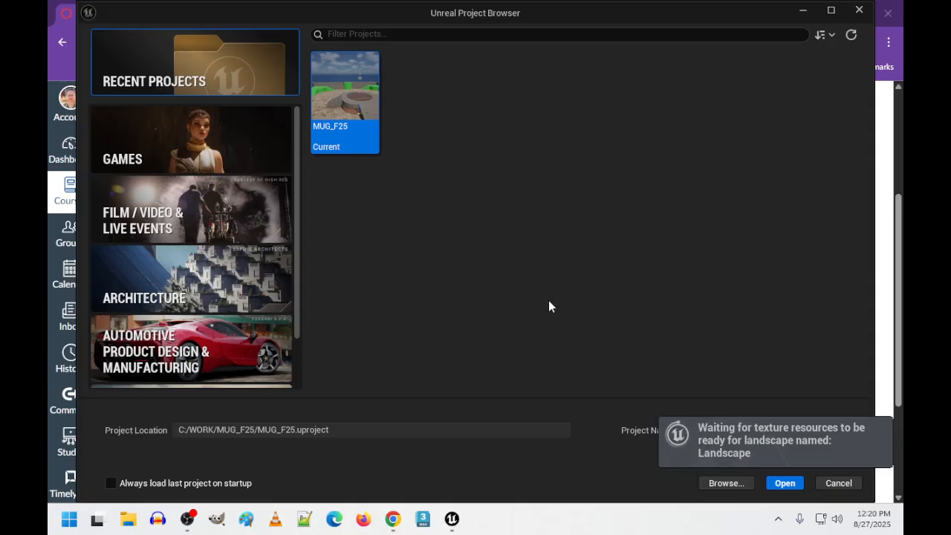
pyautogui.moveTo(339, 91)
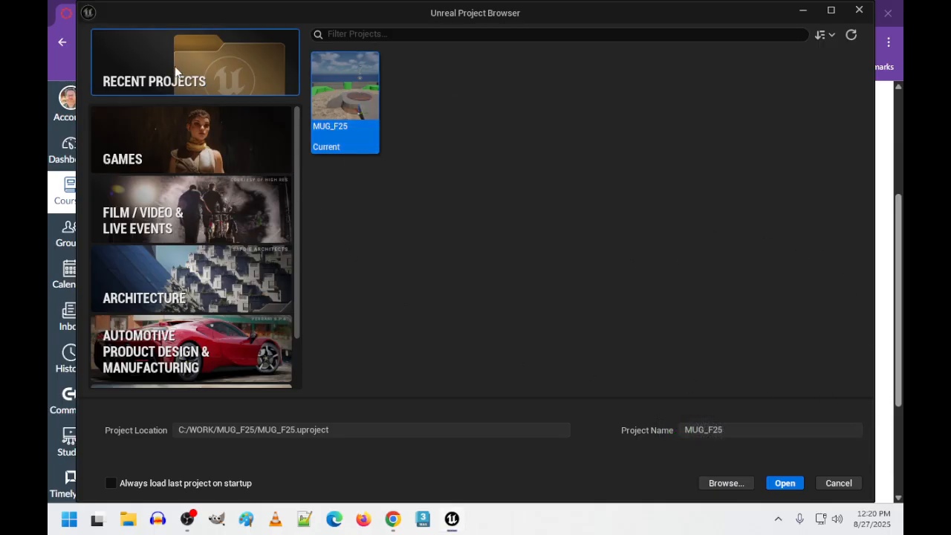
# Set up a new game project from the Third Person template with Blueprint, the Scalable quality preset and no variant.
pyautogui.click(197, 137)
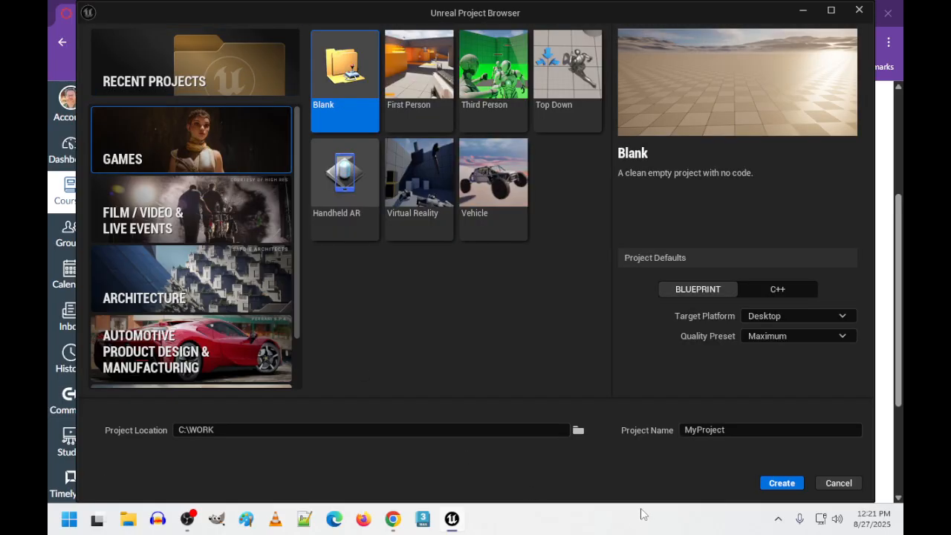
pyautogui.click(488, 76)
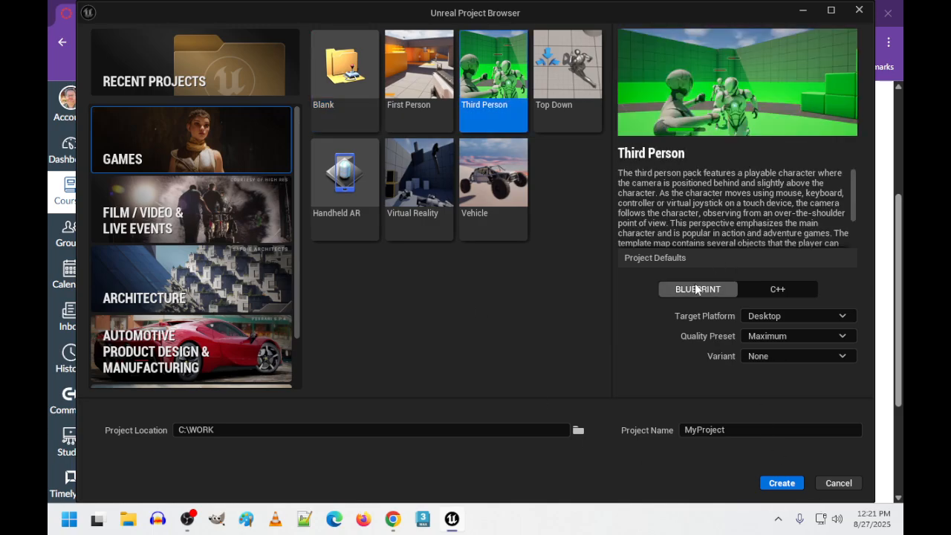
pyautogui.click(780, 292)
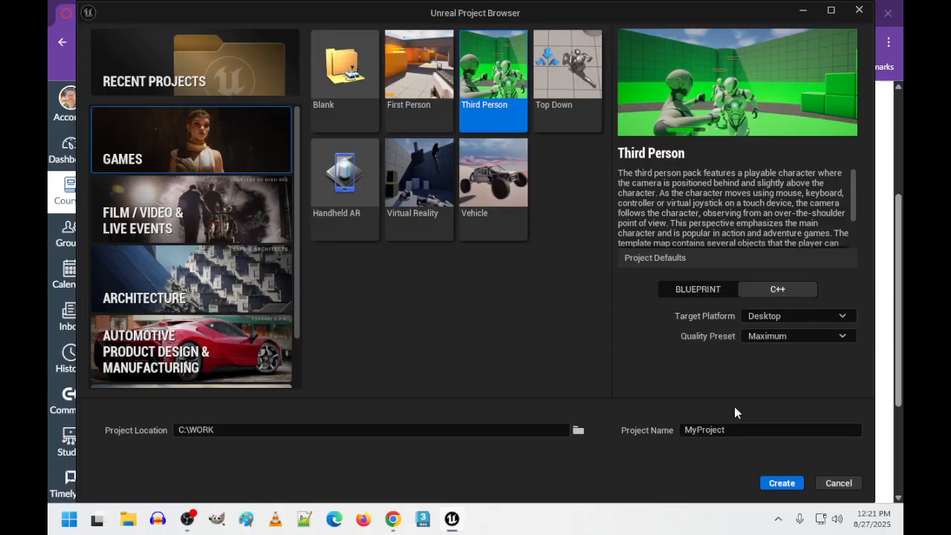
pyautogui.click(697, 289)
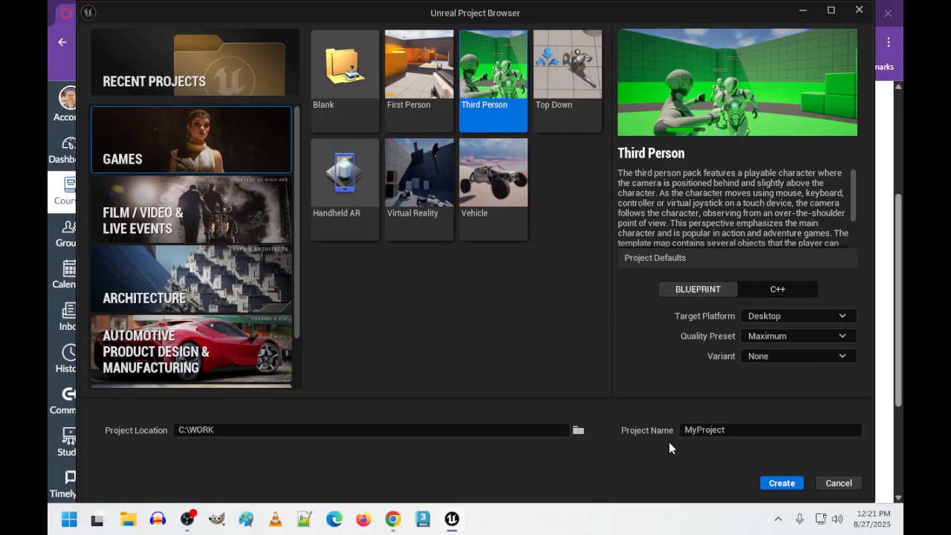
pyautogui.click(811, 338)
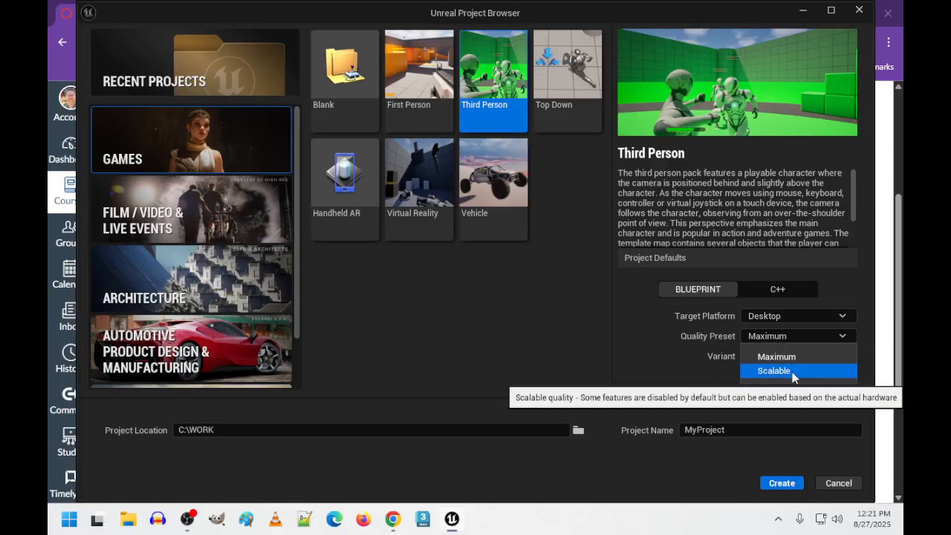
pyautogui.click(792, 372)
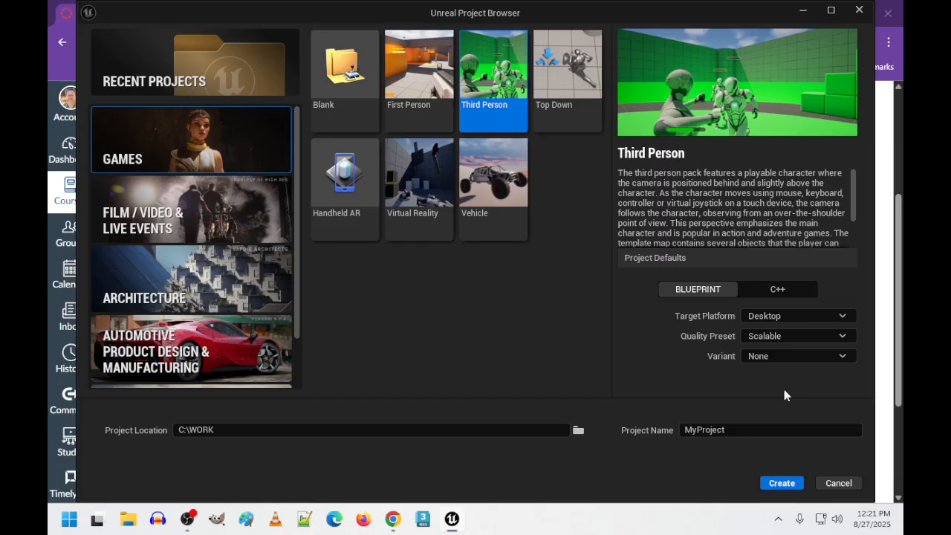
pyautogui.click(844, 357)
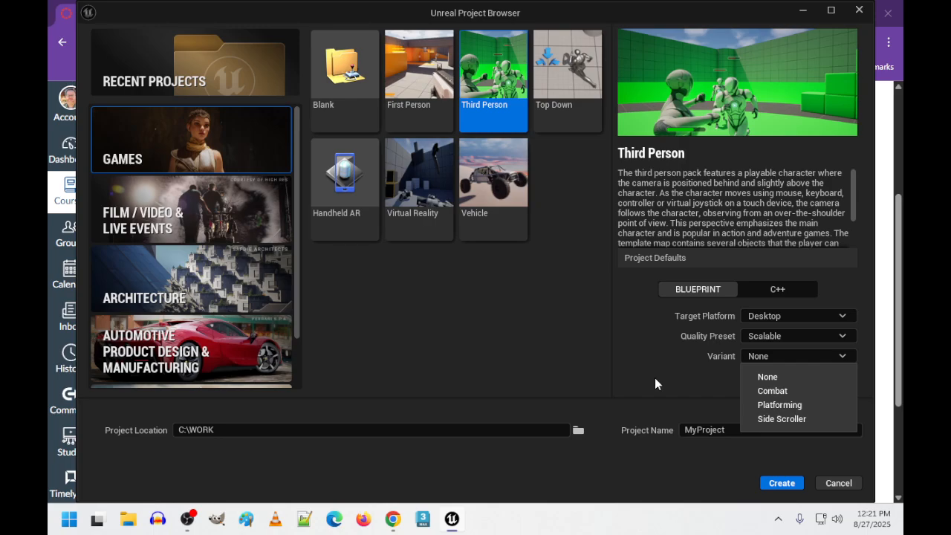
pyautogui.click(789, 376)
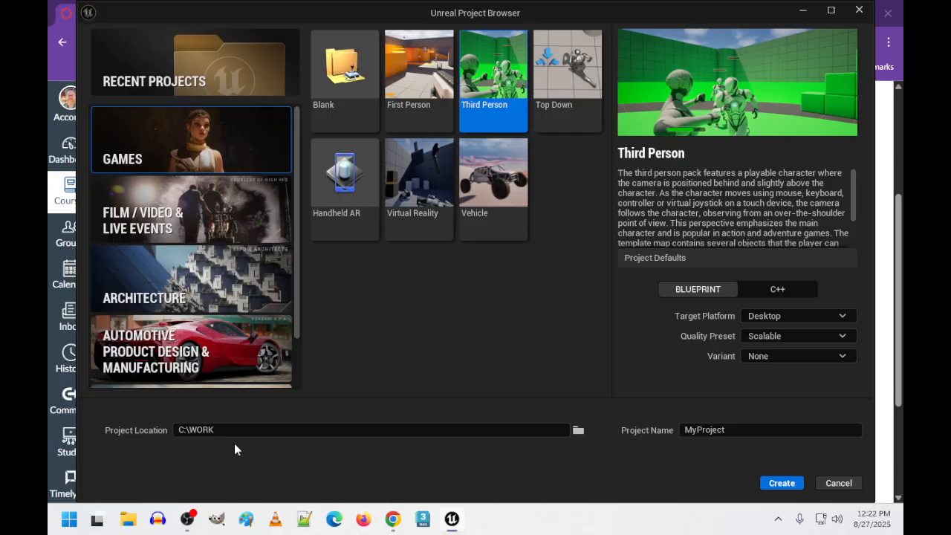
# Set the new project's name to F25_IDD_3rdPerson.
pyautogui.click(748, 431)
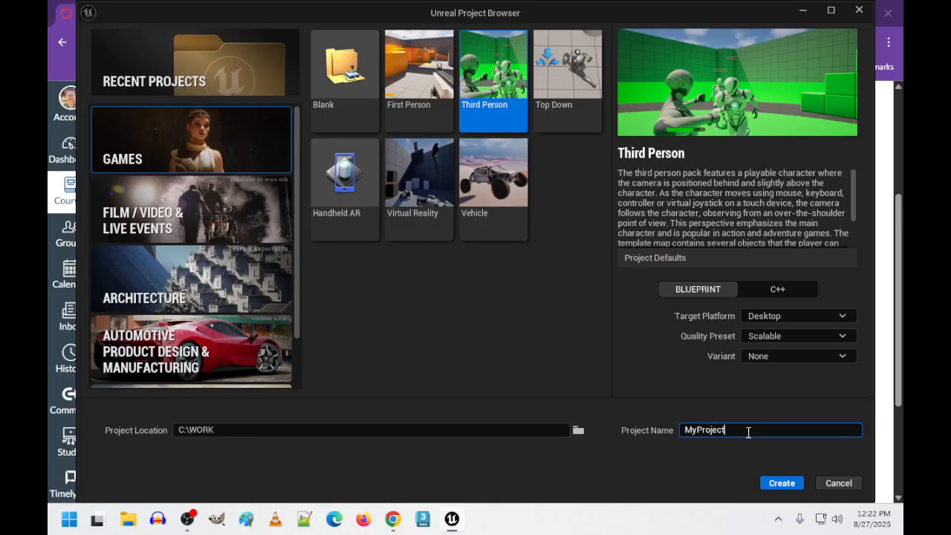
pyautogui.press('BackSpace')
pyautogui.press('BackSpace')
pyautogui.press('BackSpace')
pyautogui.press('BackSpace')
pyautogui.press('BackSpace')
pyautogui.press('BackSpace')
pyautogui.press('BackSpace')
pyautogui.press('BackSpace')
pyautogui.press('BackSpace')
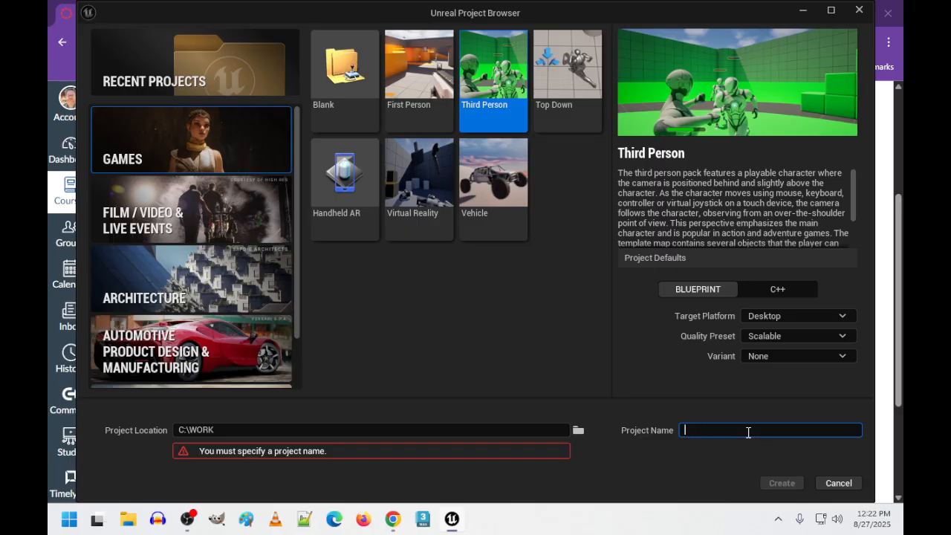
pyautogui.write('F')
pyautogui.write('2')
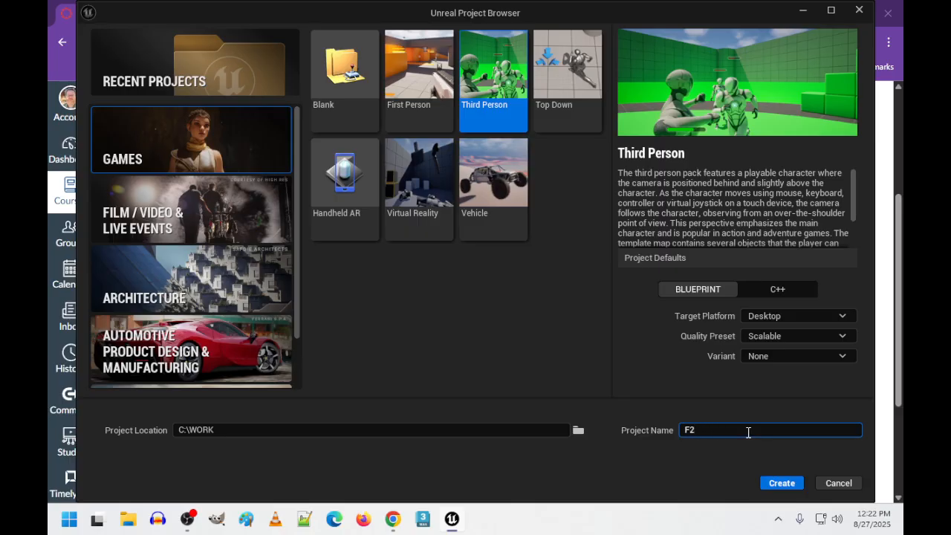
pyautogui.write('_IDD')
pyautogui.press('Left')
pyautogui.press('Left')
pyautogui.press('Left')
pyautogui.press('Left')
pyautogui.press('Left')
pyautogui.press('Right')
pyautogui.write('5')
pyautogui.press('End')
pyautogui.write('_#rdP')
pyautogui.press('BackSpace')
pyautogui.press('BackSpace')
pyautogui.press('BackSpace')
pyautogui.press('BackSpace')
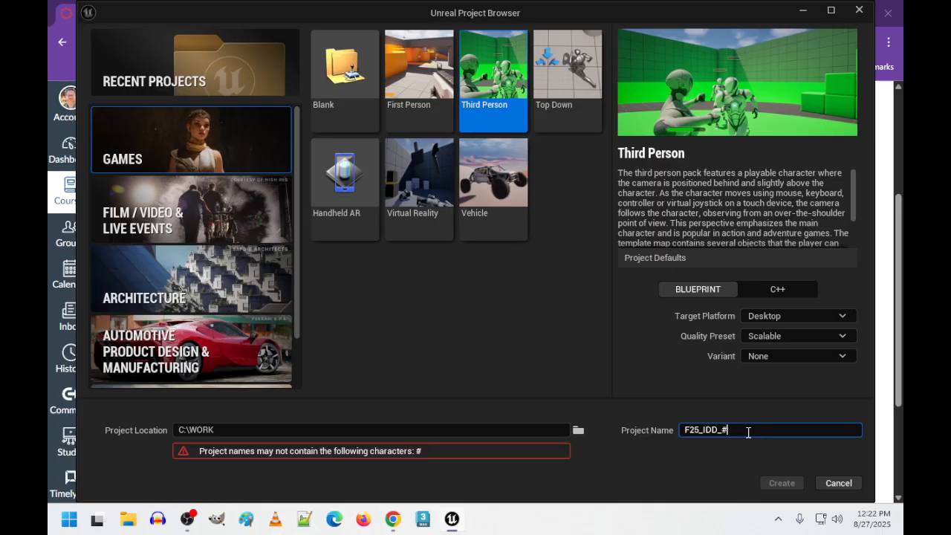
pyautogui.write('3rdPErson')
pyautogui.press('BackSpace')
pyautogui.press('BackSpace')
pyautogui.press('BackSpace')
pyautogui.press('BackSpace')
pyautogui.press('BackSpace')
pyautogui.press('BackSpace')
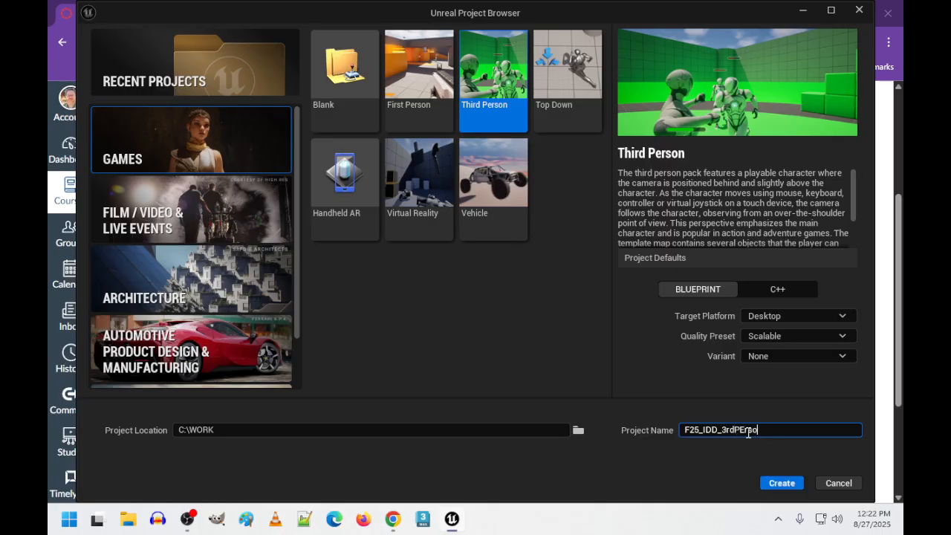
pyautogui.write('ers')
pyautogui.press('BackSpace')
pyautogui.press('BackSpace')
pyautogui.press('BackSpace')
pyautogui.write('Person')
# Replace the project name with an_Apple, try capitalization and separator variants with Tree appended, and cancel the project creation.
pyautogui.hotkey('ctrl', 'a')
pyautogui.press('BackSpace')
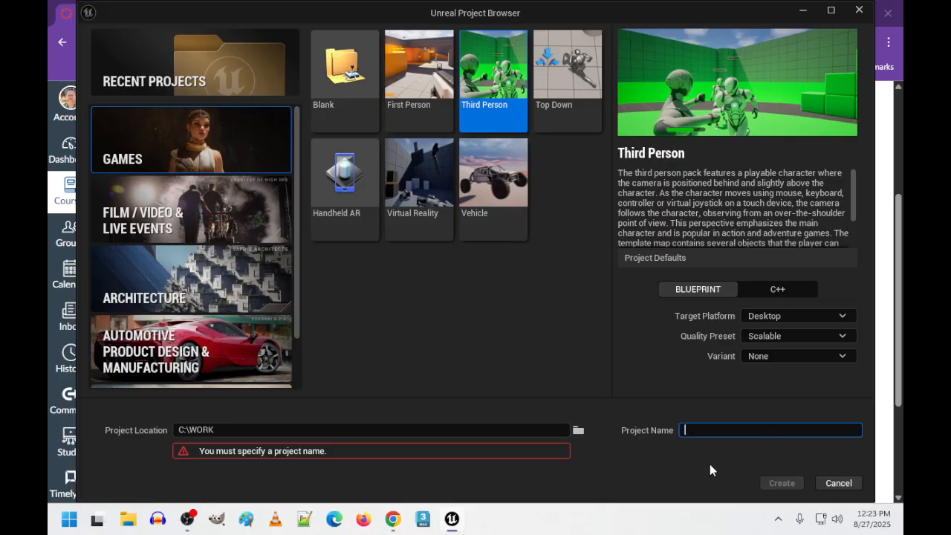
pyautogui.write('A')
pyautogui.press('BackSpace')
pyautogui.write('an_Apple')
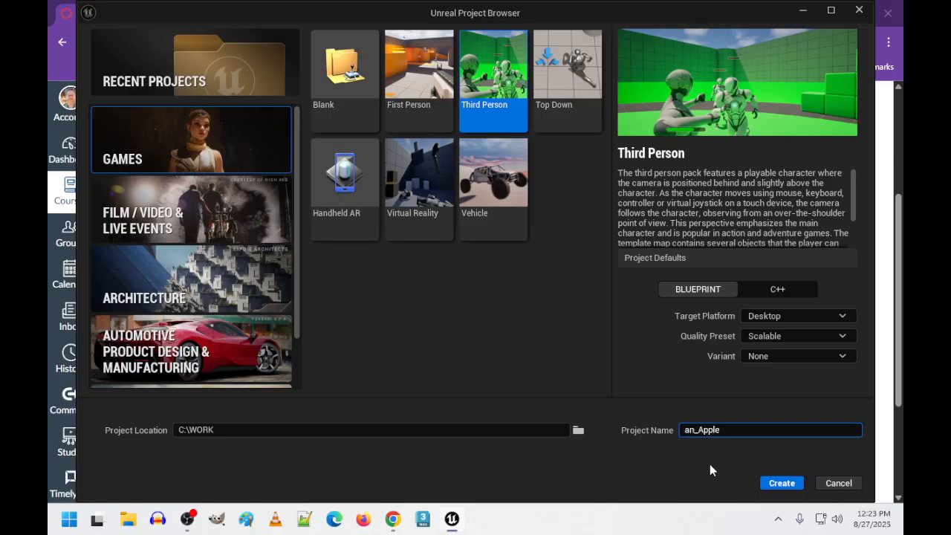
pyautogui.press('Left')
pyautogui.press('Left')
pyautogui.press('Left')
pyautogui.press('Left')
pyautogui.press('Left')
pyautogui.press('Home')
pyautogui.write('A')
pyautogui.press('Delete')
pyautogui.write('-')
pyautogui.press('BackSpace')
pyautogui.write('_')
pyautogui.press('BackSpace')
pyautogui.press('BackSpace')
pyautogui.press('End')
pyautogui.write('Tree')
pyautogui.click(839, 484)
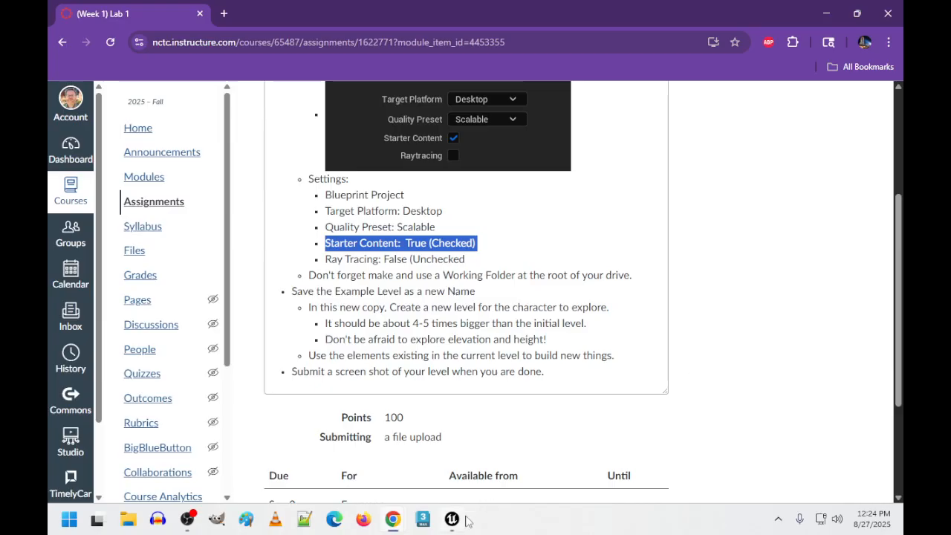
# Relaunch Unreal Engine, open the recent project MUG_F25 and bring its editor to the front.
pyautogui.moveTo(452, 518)
pyautogui.click(465, 468)
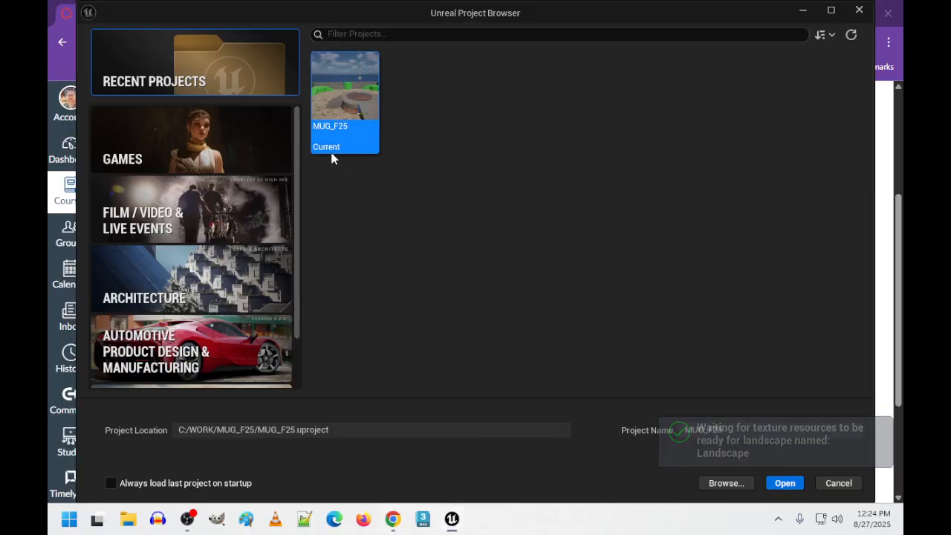
pyautogui.doubleClick(334, 84)
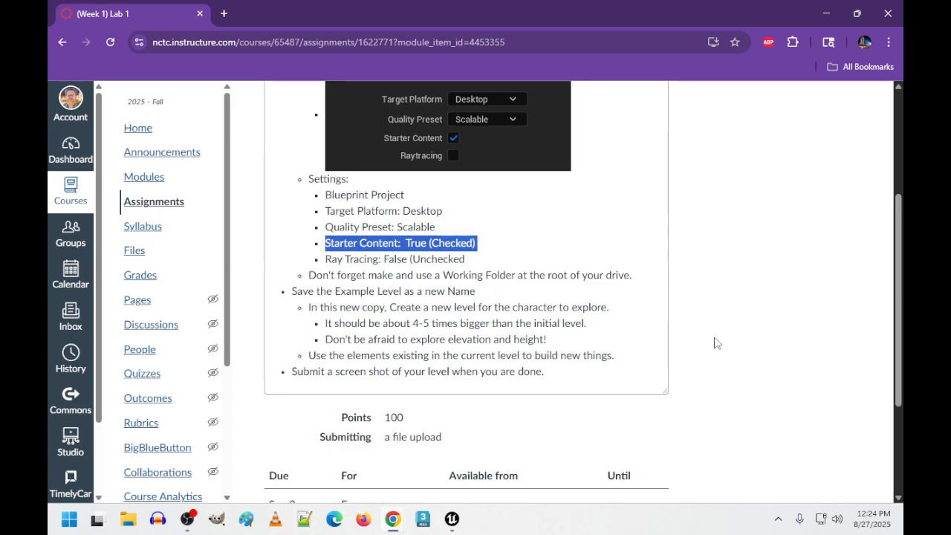
pyautogui.click(452, 520)
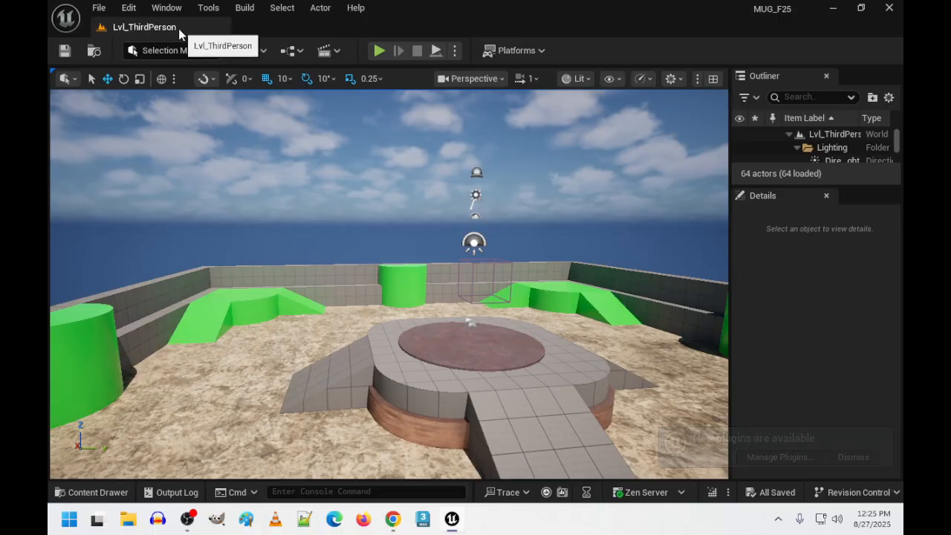
# Show the project's assets and go to the root Content folder.
pyautogui.click(83, 492)
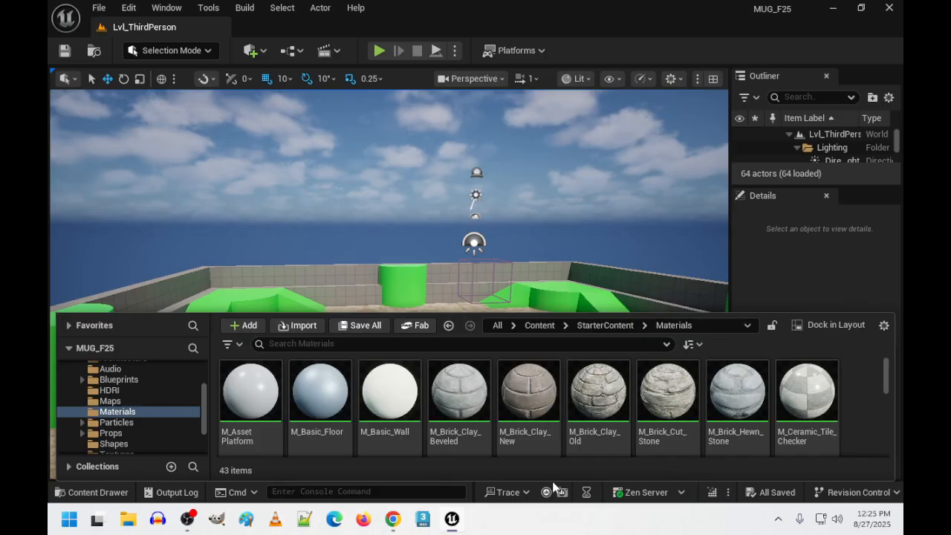
pyautogui.scroll(3, 162, 425)
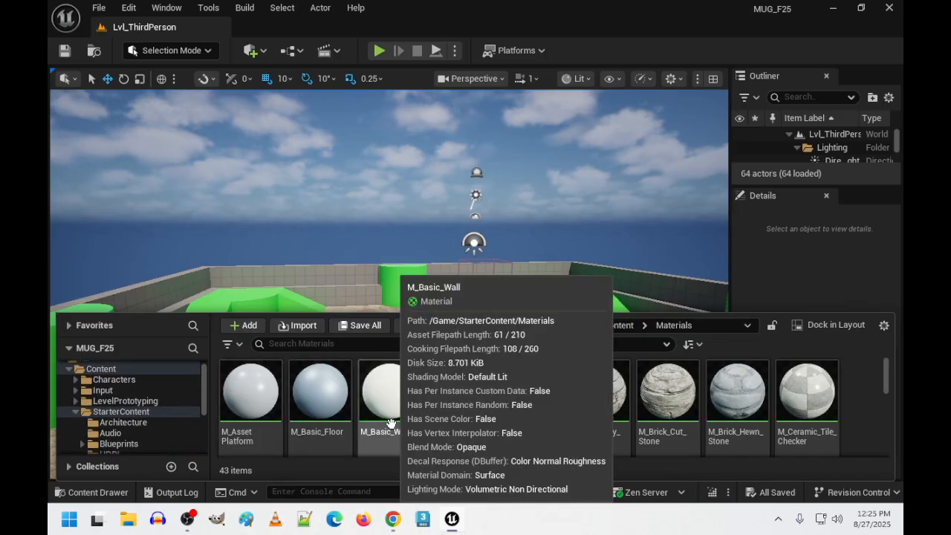
pyautogui.click(107, 369)
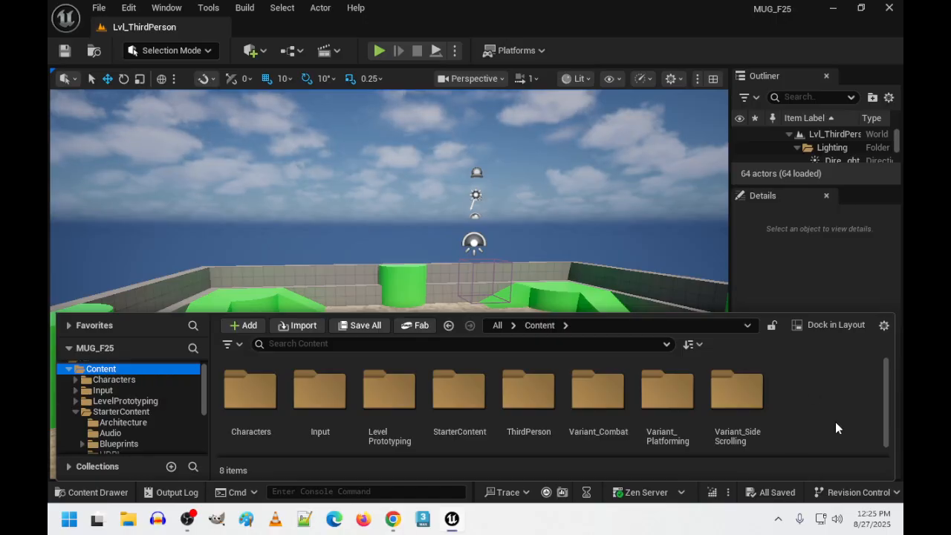
# Examine the Starter Content pack among the addable content packs, close the dialog without adding it, and show the Content folder again.
pyautogui.rightClick(801, 384)
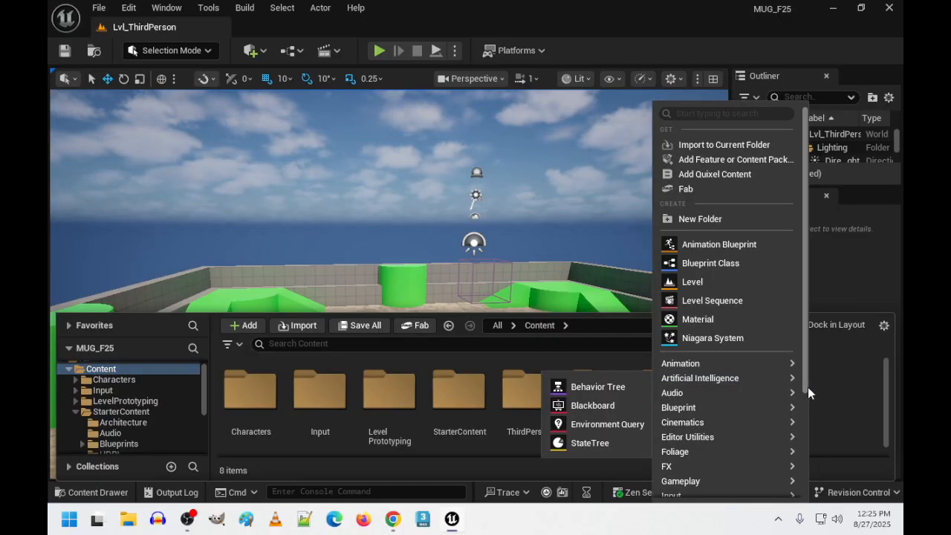
pyautogui.moveTo(760, 407)
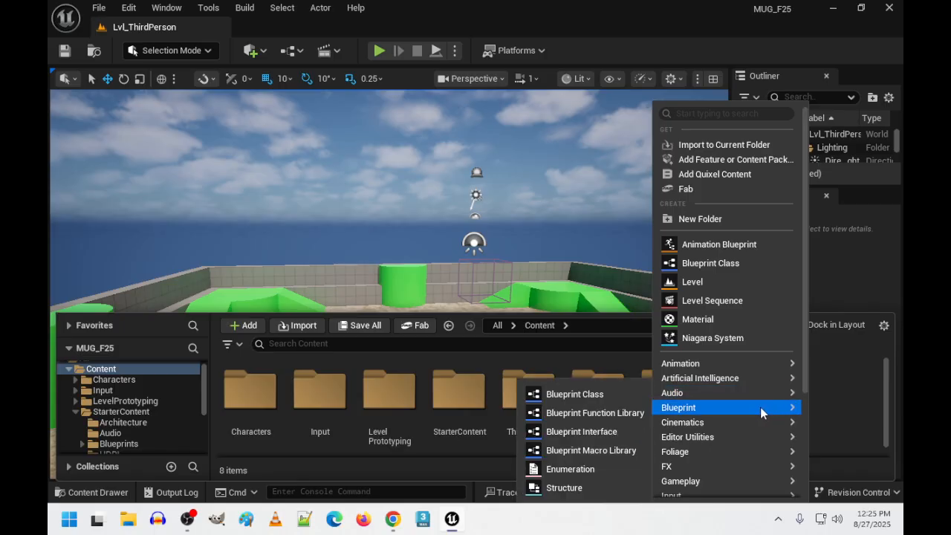
pyautogui.click(757, 160)
pyautogui.click(369, 108)
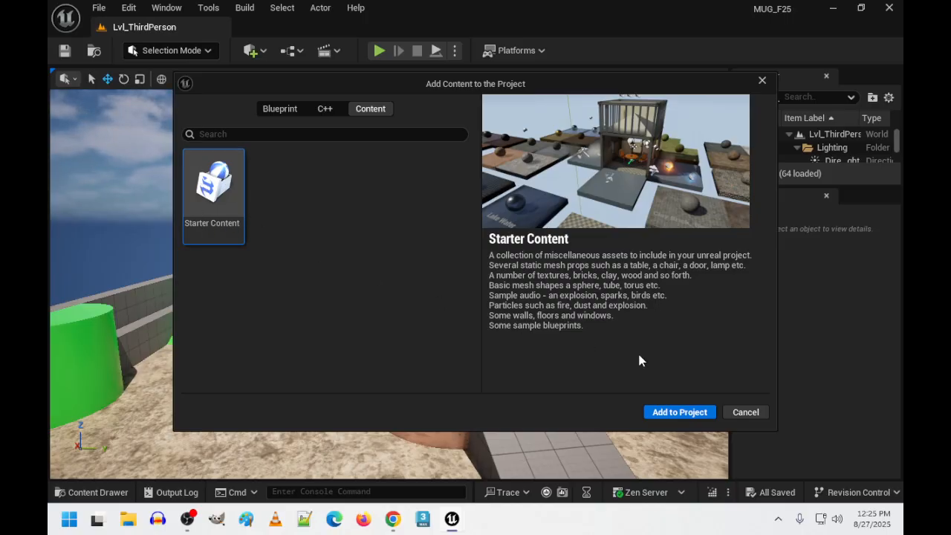
pyautogui.click(762, 80)
pyautogui.click(77, 492)
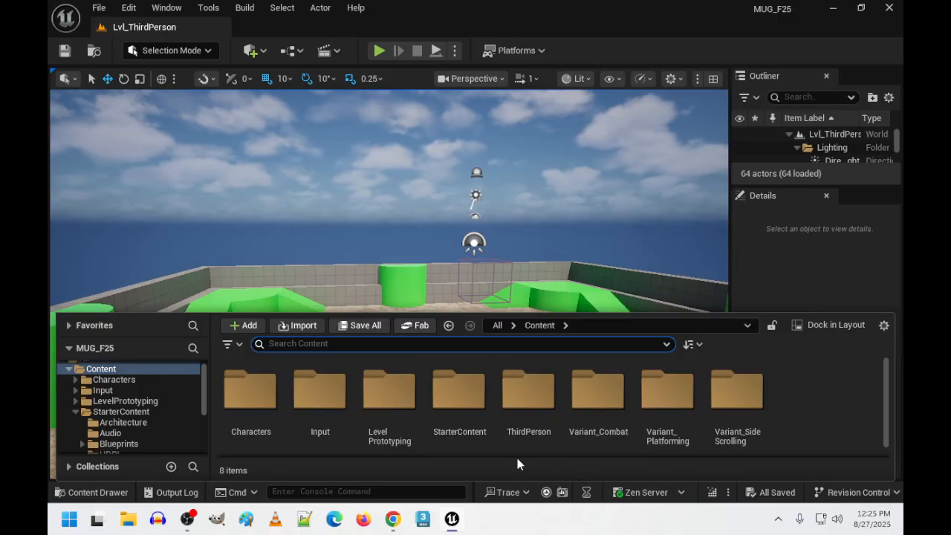
# Open the StarterContent folder and resize the content drawer to about half the window height to view its subfolders.
pyautogui.click(460, 395)
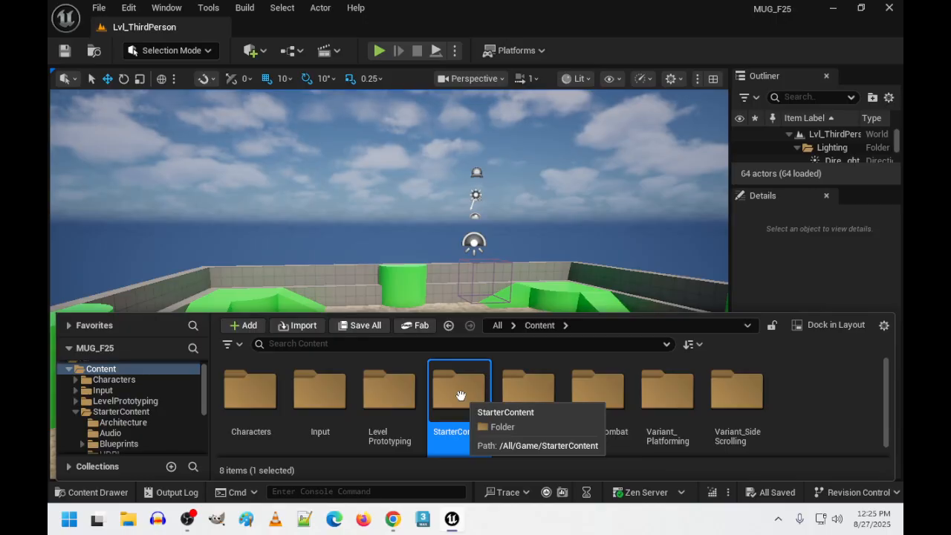
pyautogui.doubleClick(460, 395)
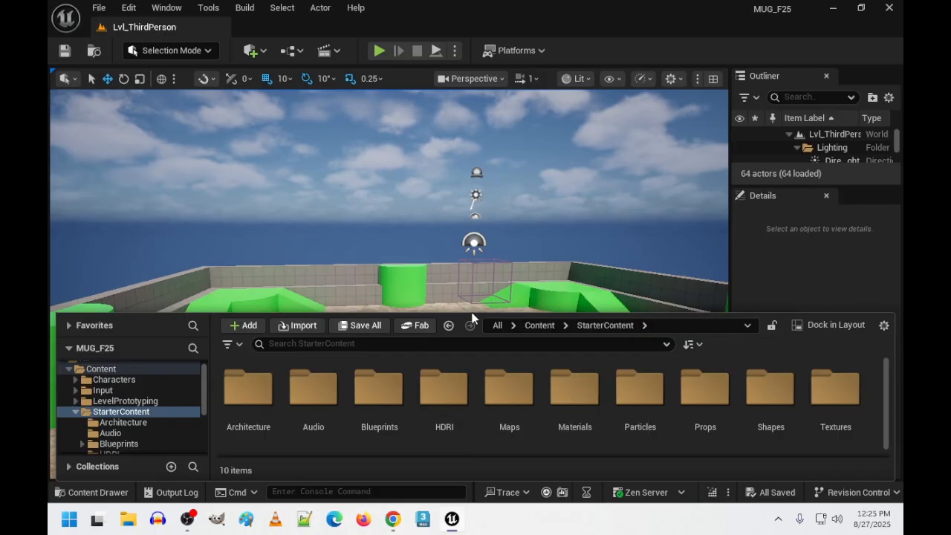
pyautogui.moveTo(470, 311); pyautogui.dragTo(467, 212)
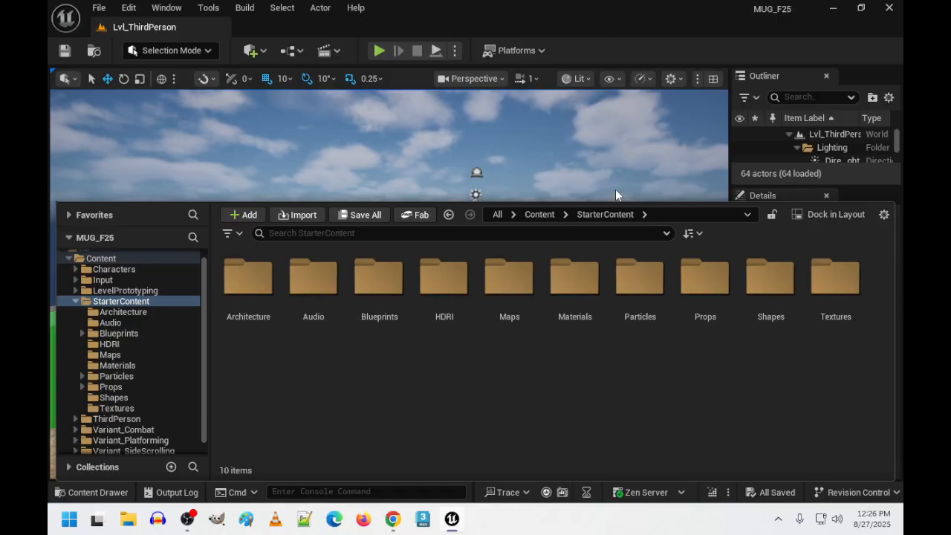
pyautogui.moveTo(622, 199); pyautogui.dragTo(622, 379)
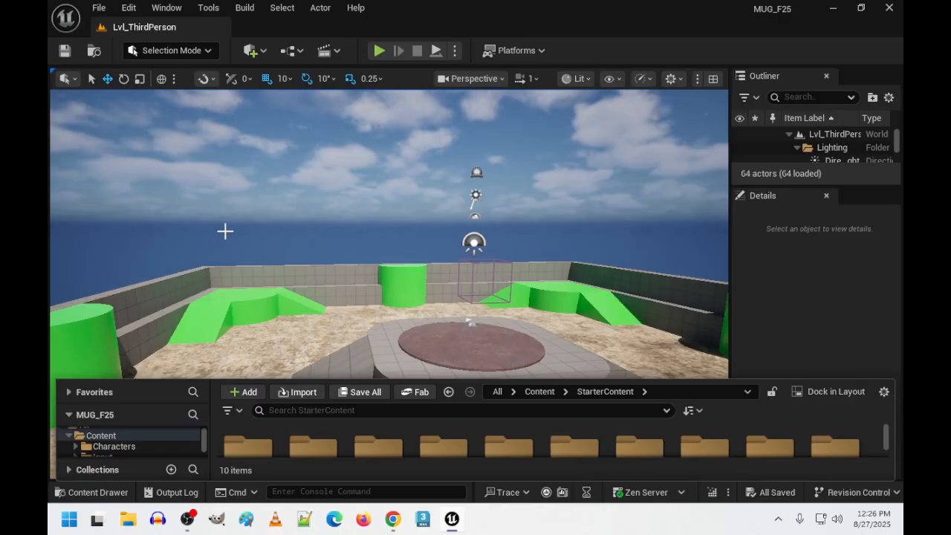
pyautogui.moveTo(342, 377); pyautogui.dragTo(342, 267)
pyautogui.scroll(1, 158, 357)
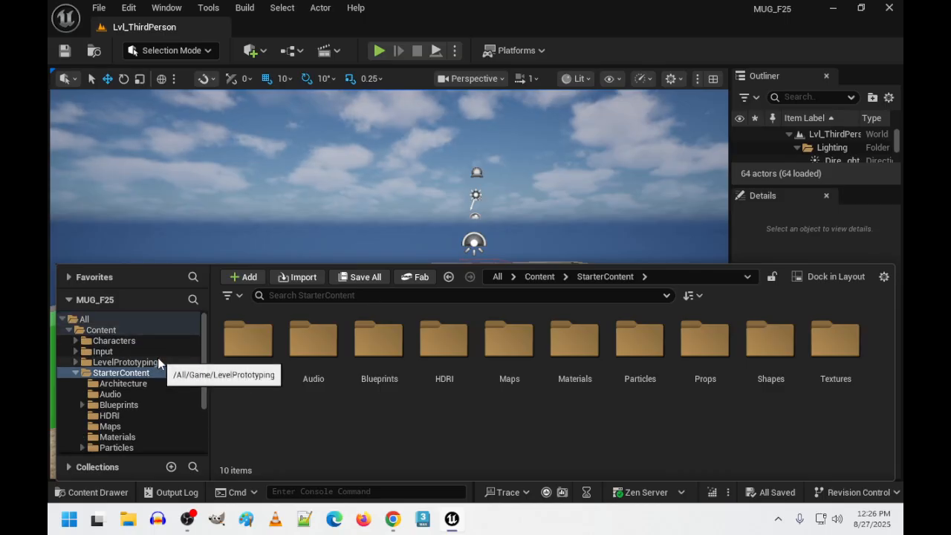
# Collapse and re-expand the Content tree, and fold away the StarterContent subfolders.
pyautogui.click(68, 330)
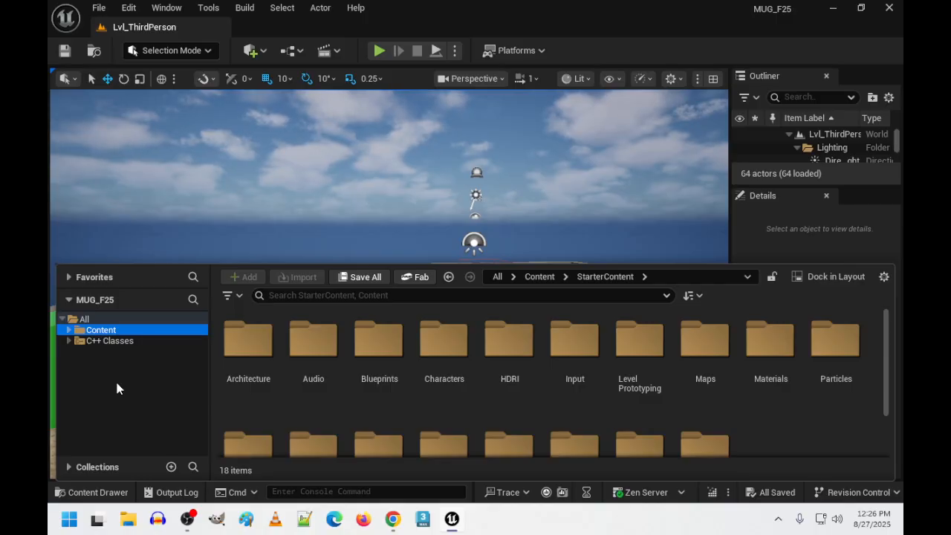
pyautogui.click(68, 330)
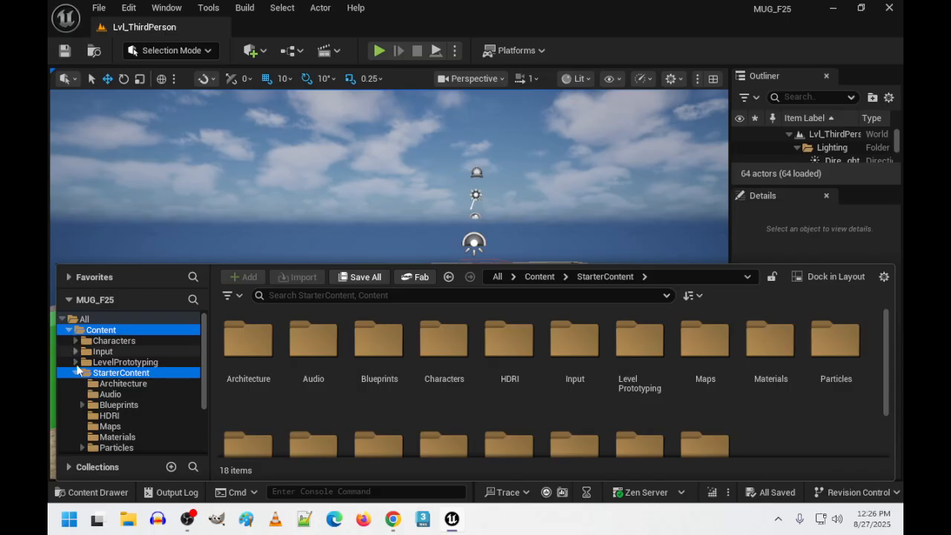
pyautogui.click(76, 372)
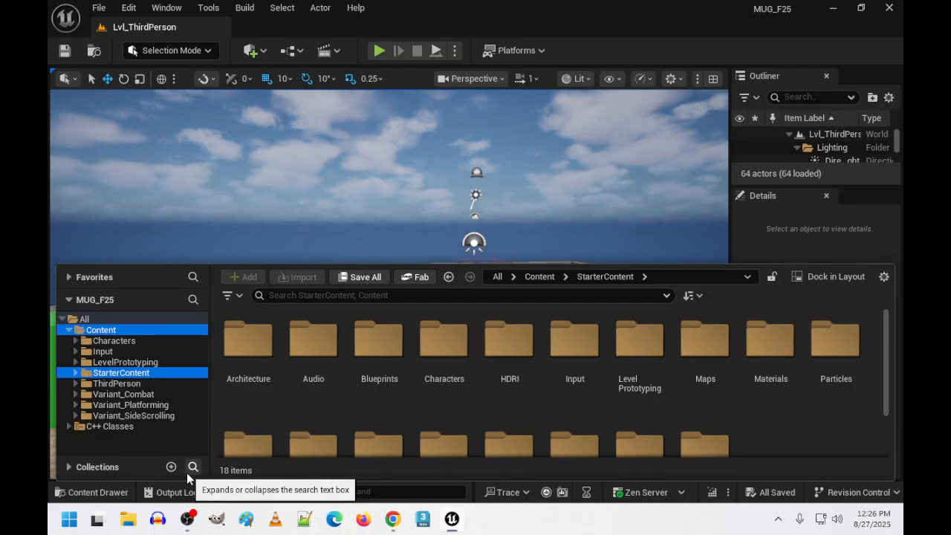
# Examine the skeletal meshes in the Meshes folder of the Characters Mannequins.
pyautogui.click(112, 341)
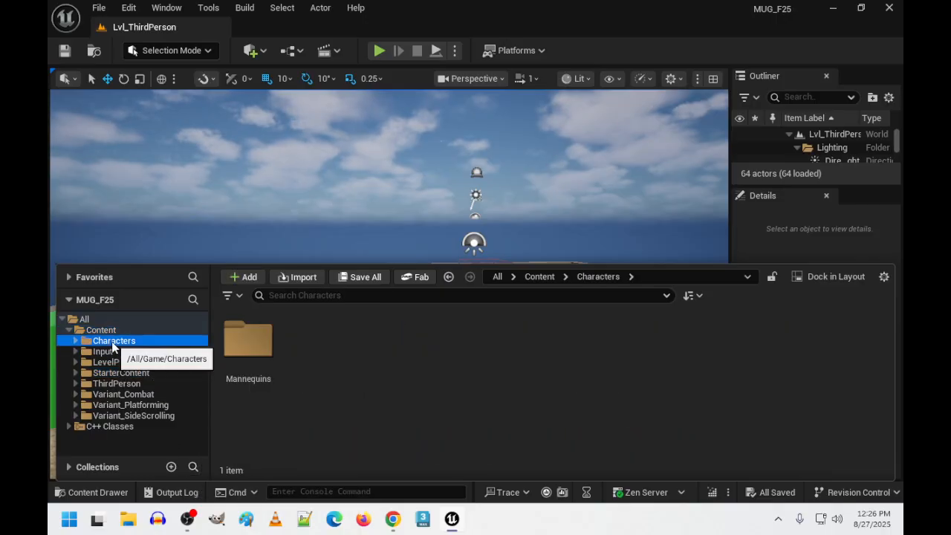
pyautogui.doubleClick(246, 343)
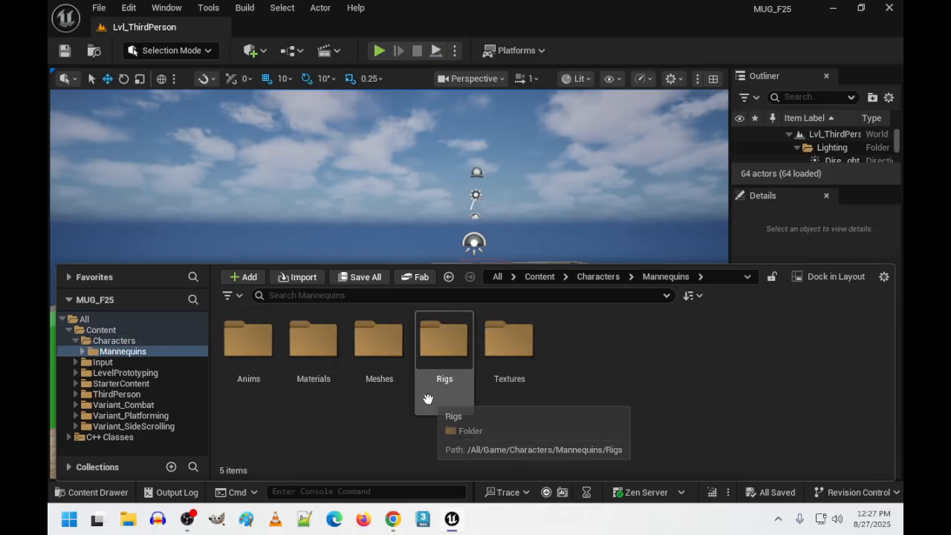
pyautogui.doubleClick(379, 349)
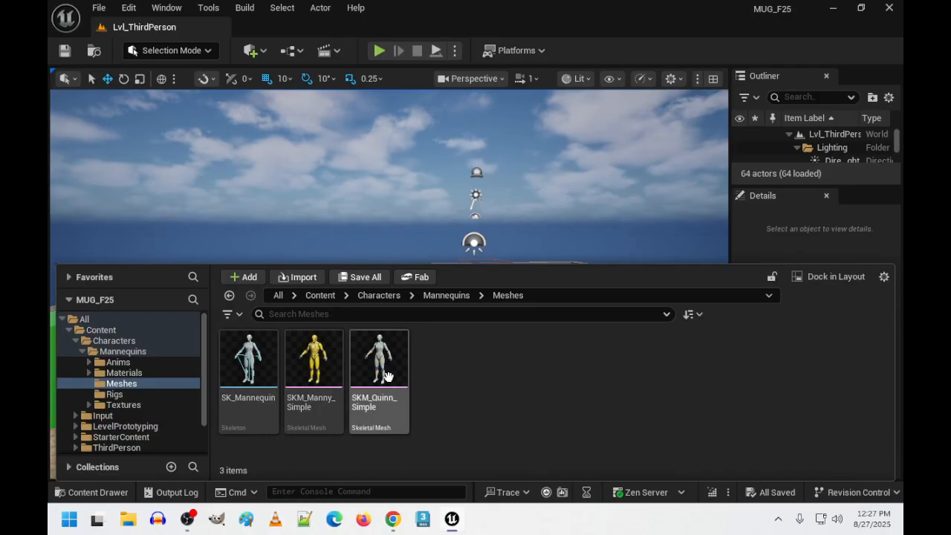
pyautogui.moveTo(393, 359)
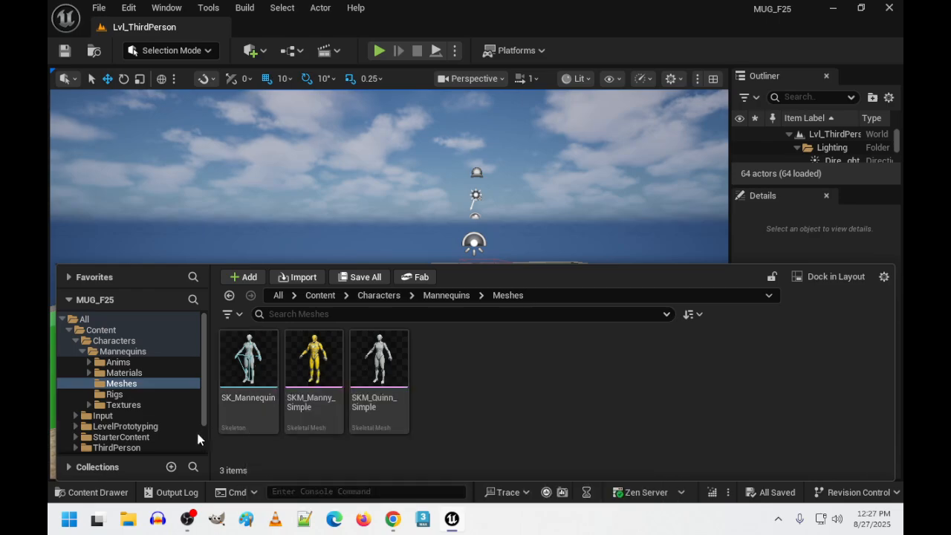
# Look through the Mannequins' Materials, Anims, Rigs and Textures folders, and collapse the Characters tree again.
pyautogui.click(88, 372)
pyautogui.click(88, 372)
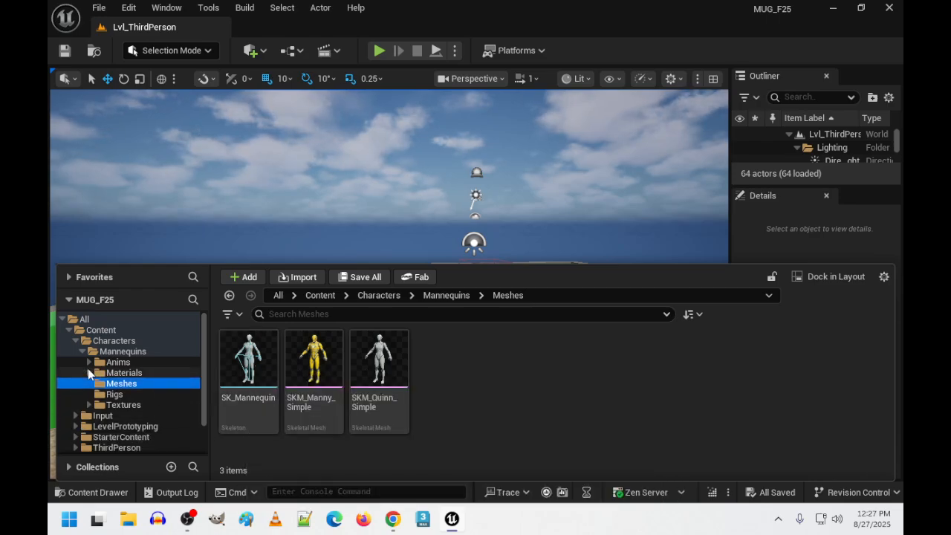
pyautogui.click(88, 361)
pyautogui.click(88, 362)
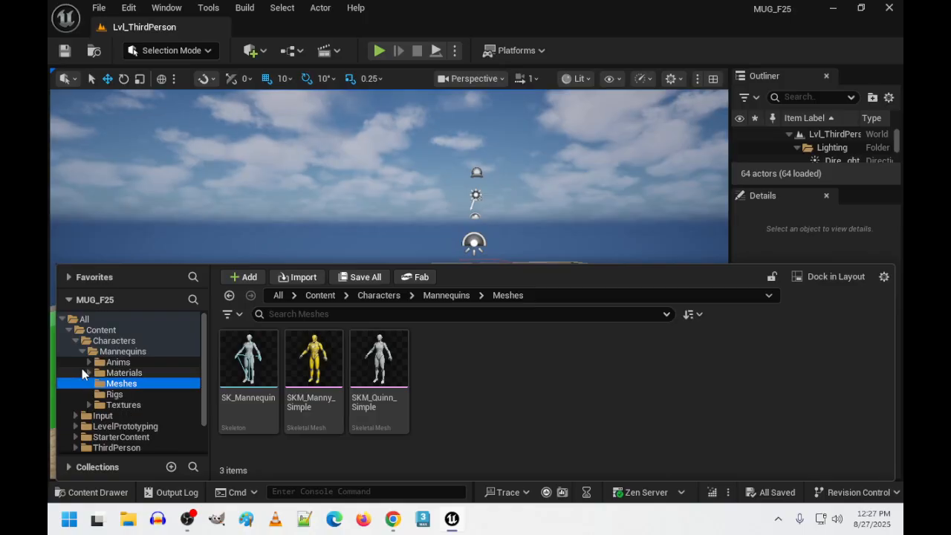
pyautogui.click(113, 395)
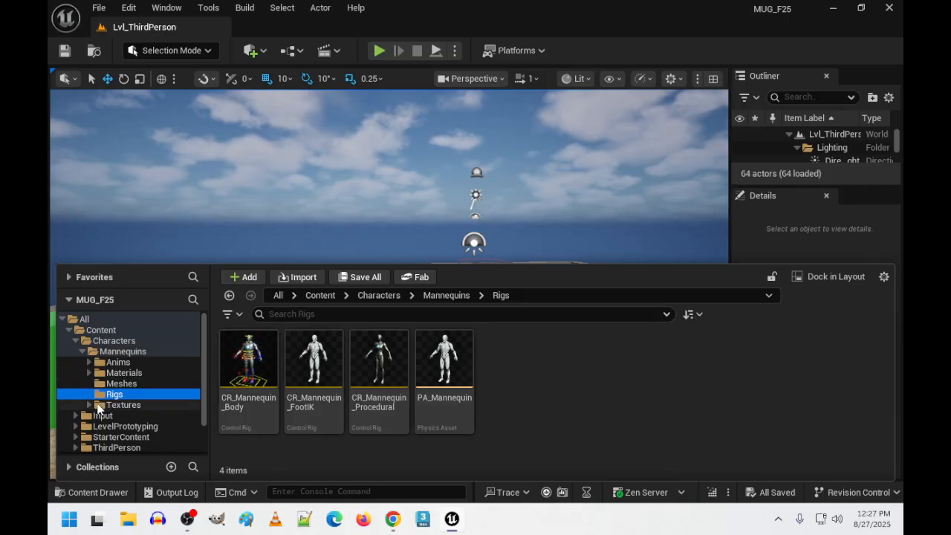
pyautogui.click(105, 405)
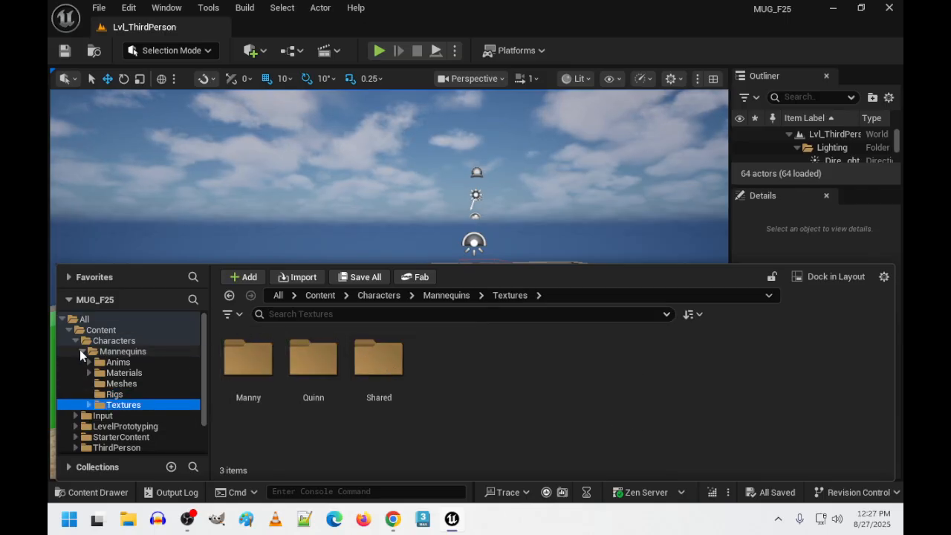
pyautogui.click(80, 351)
pyautogui.click(76, 340)
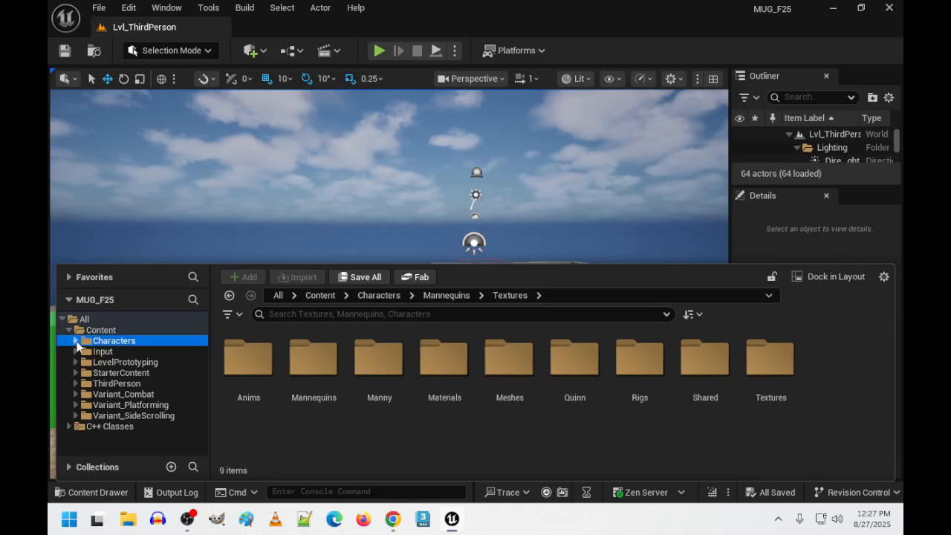
# View the contents of the Input folder and collapse its tree again.
pyautogui.click(74, 351)
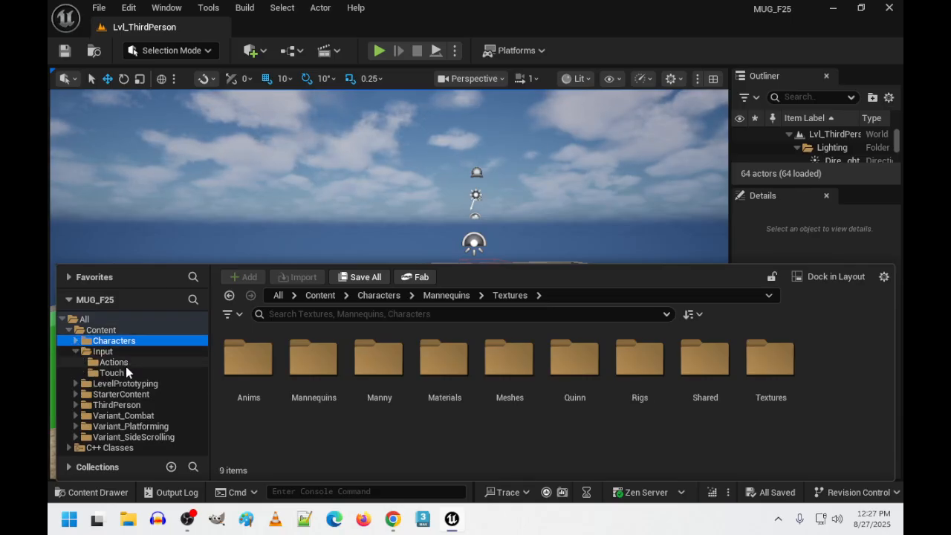
pyautogui.click(102, 352)
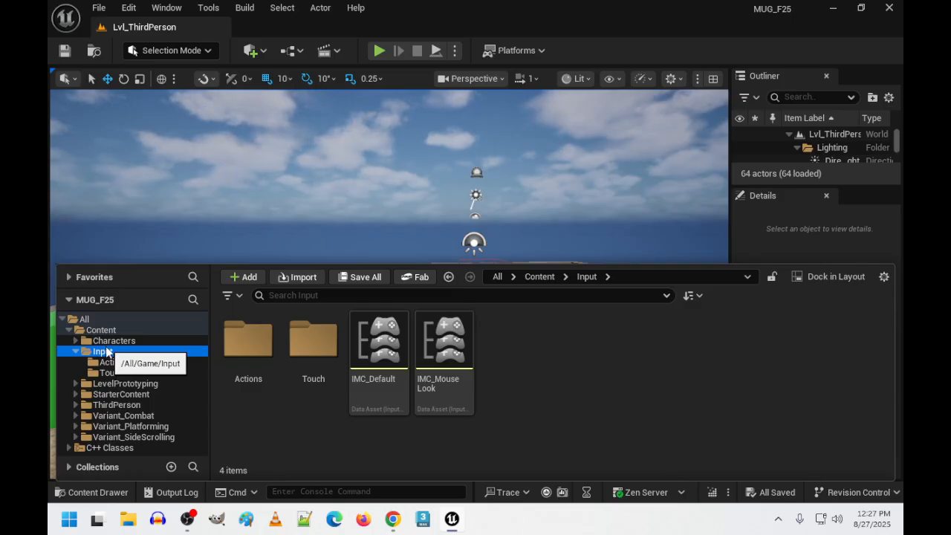
pyautogui.click(75, 351)
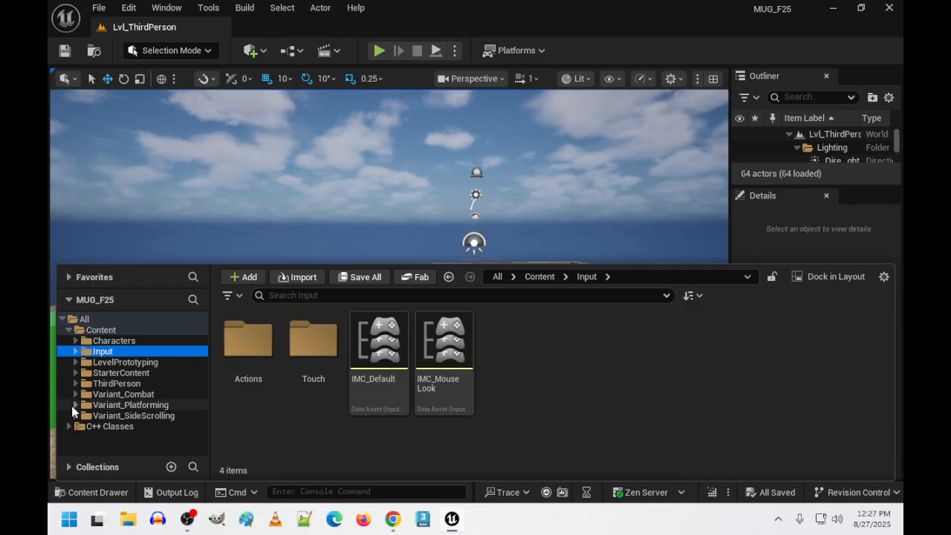
# Examine the LevelPrototyping folder and its Interactable subfolders, leaving the folder's tree collapsed and its contents displayed.
pyautogui.click(75, 361)
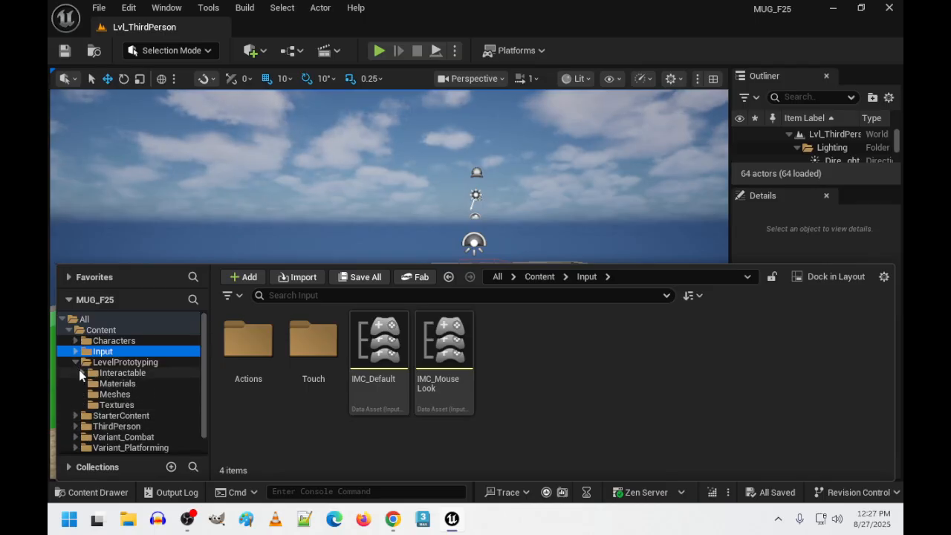
pyautogui.click(83, 373)
pyautogui.click(82, 372)
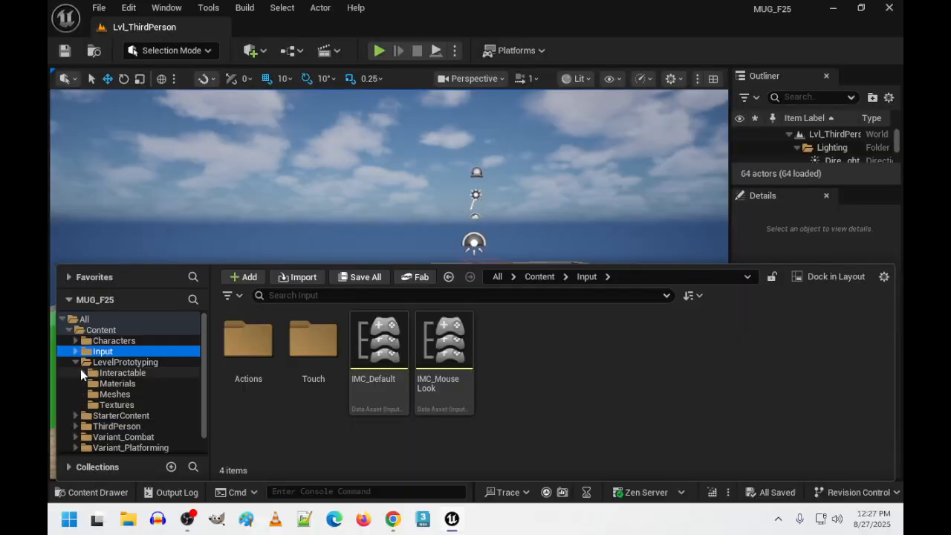
pyautogui.click(75, 361)
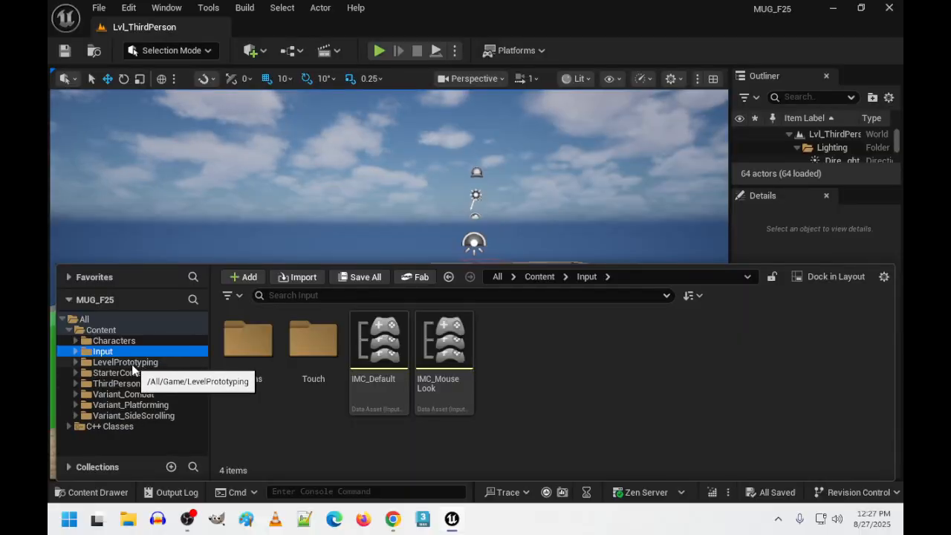
pyautogui.click(132, 364)
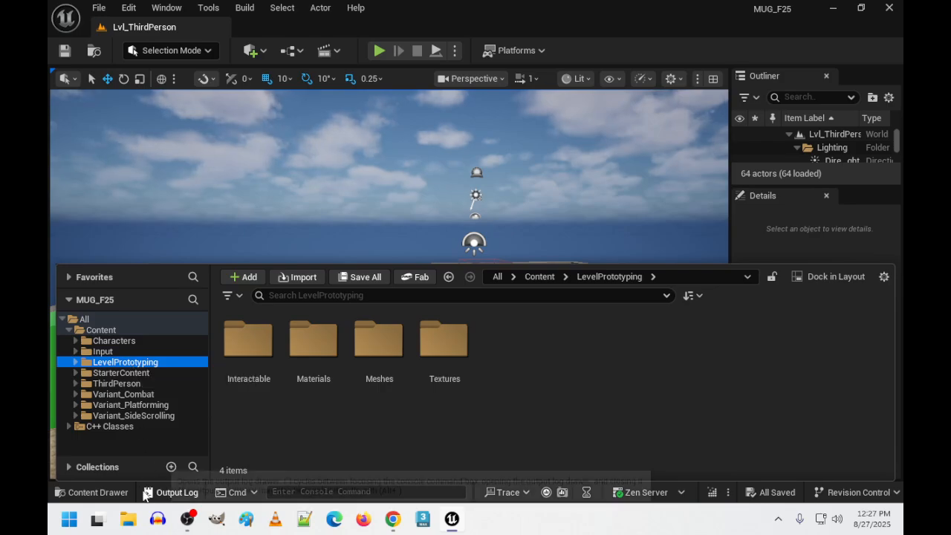
# Create a new folder named Lab01 directly under the Content folder.
pyautogui.click(104, 331)
pyautogui.rightClick(105, 335)
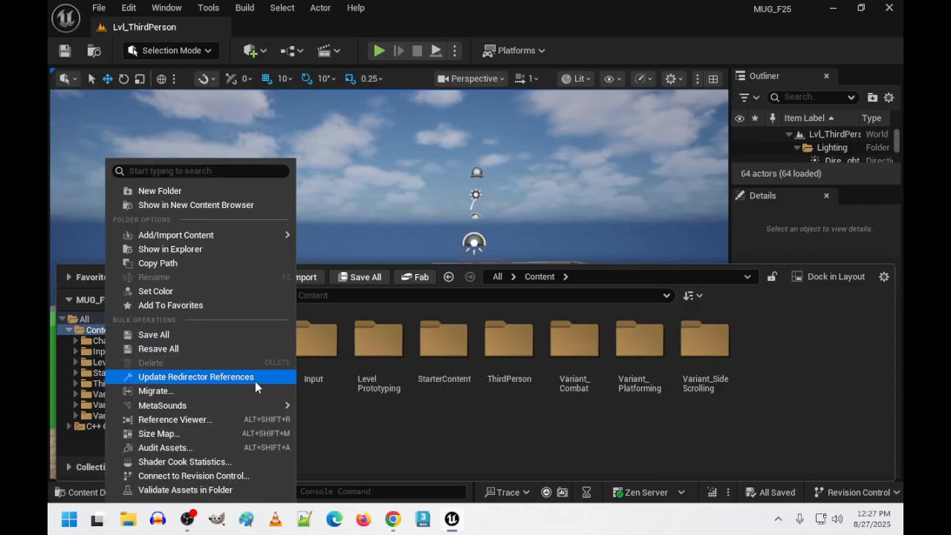
pyautogui.click(159, 191)
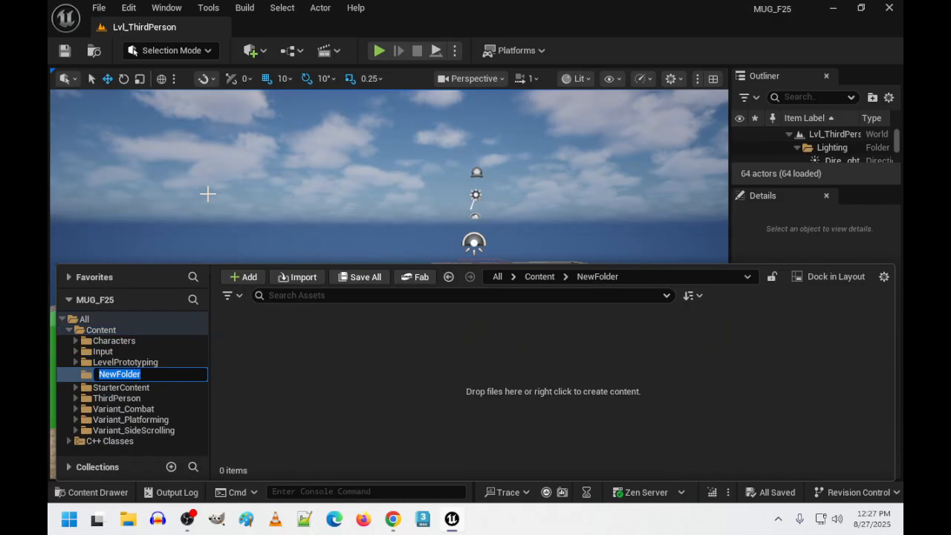
pyautogui.write('Lab01')
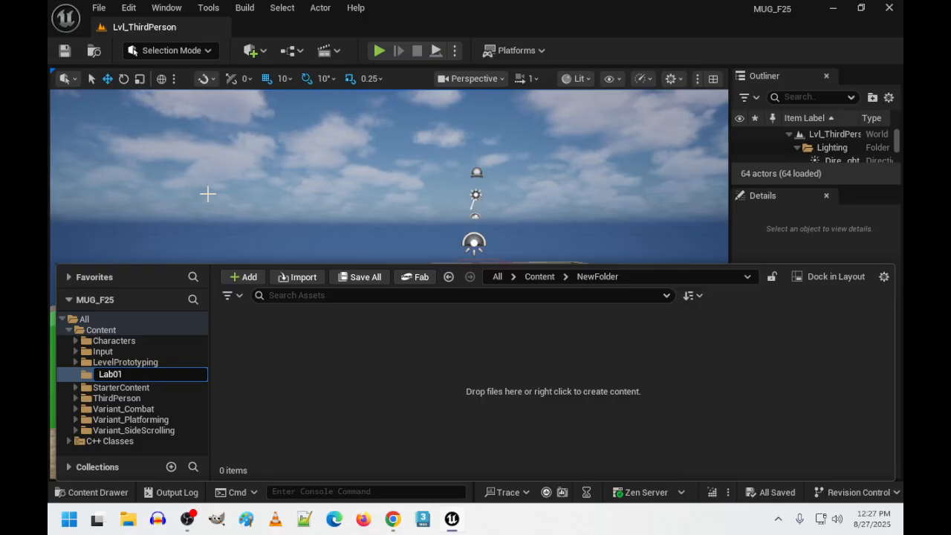
pyautogui.press('Return')
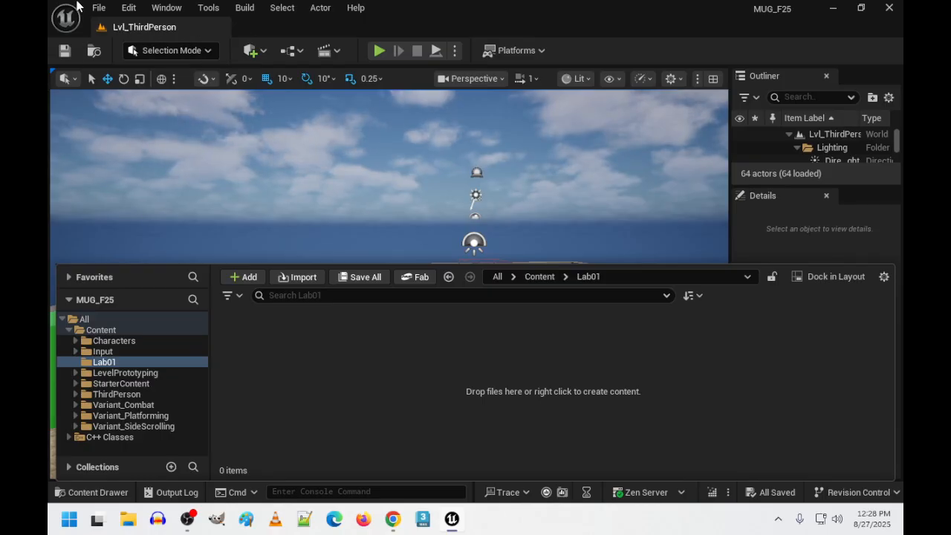
# Save a copy of the current level as Lab01 in the Lab01 folder.
pyautogui.click(98, 9)
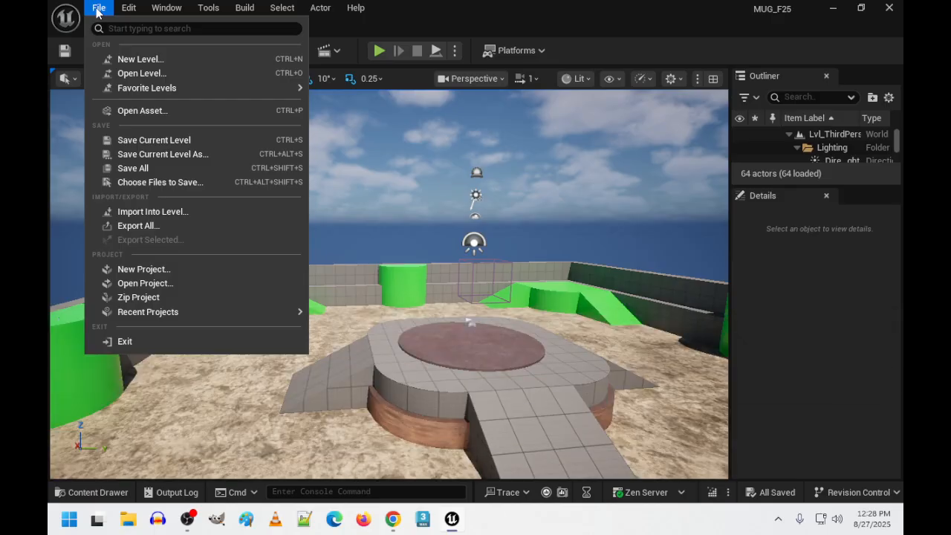
pyautogui.click(165, 154)
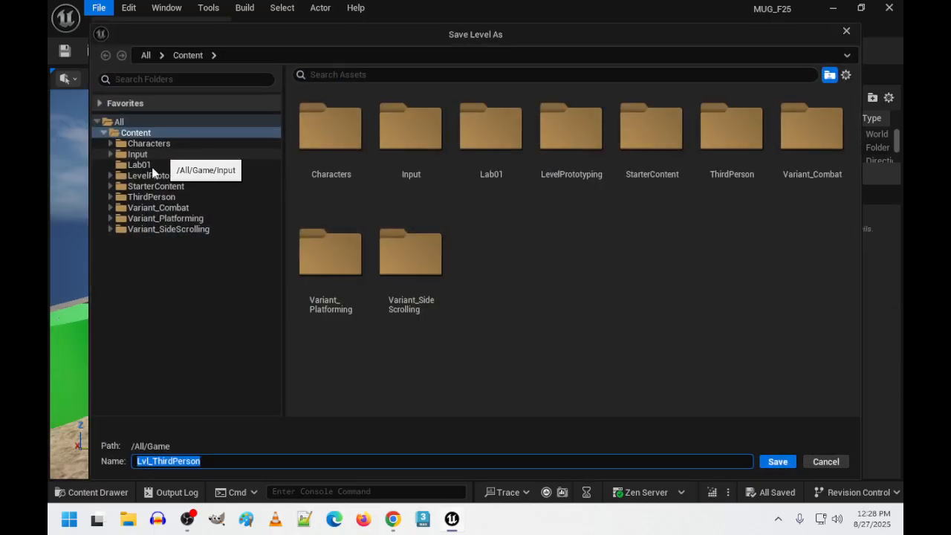
pyautogui.doubleClick(488, 142)
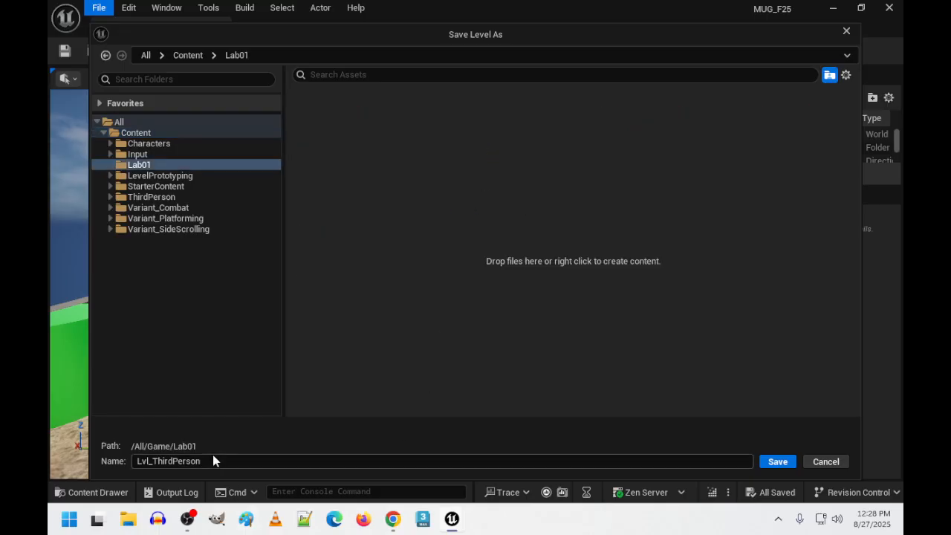
pyautogui.moveTo(212, 458); pyautogui.dragTo(86, 462)
pyautogui.write('LAb01')
pyautogui.press('BackSpace')
pyautogui.press('BackSpace')
pyautogui.press('BackSpace')
pyautogui.press('BackSpace')
pyautogui.write('ab01')
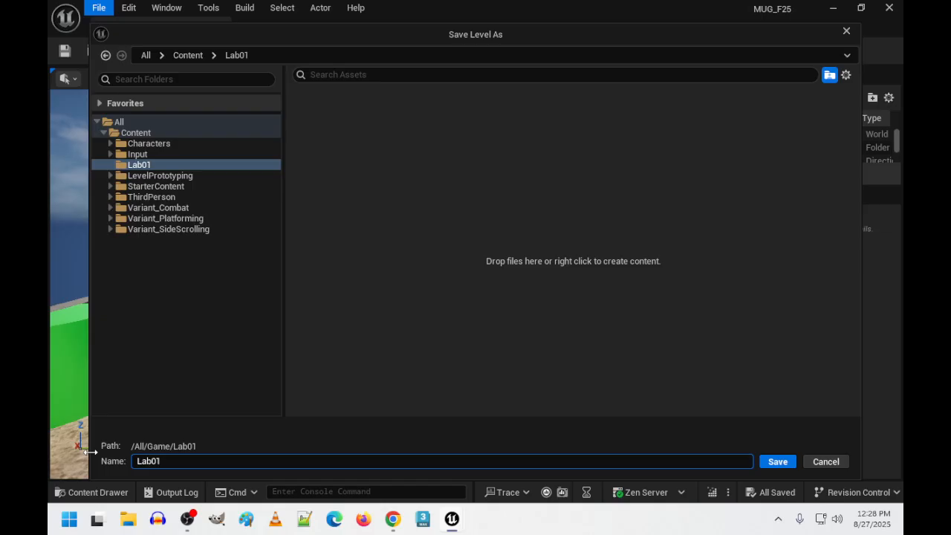
pyautogui.press('Return')
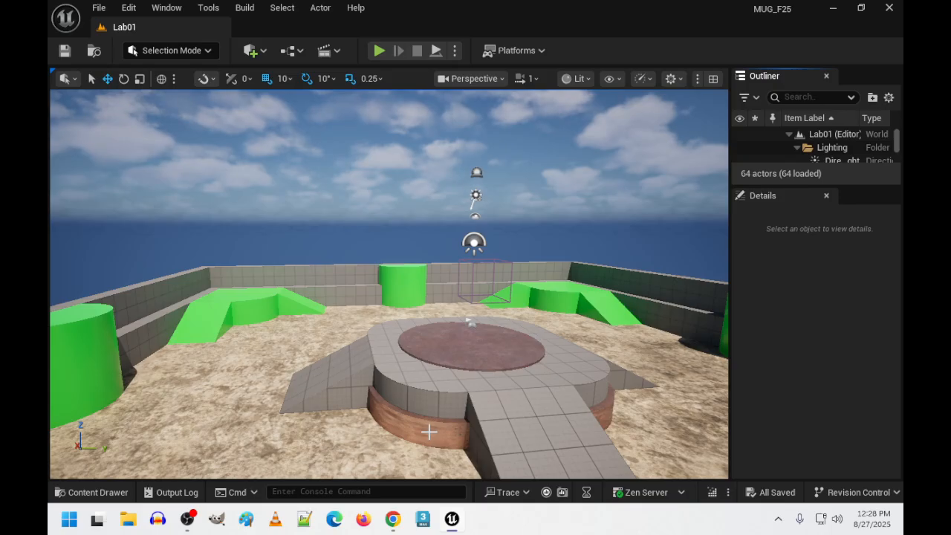
# Fly the viewport camera around the level's central platform and start play-testing the level in the editor.
pyautogui.moveTo(430, 432)
pyautogui.mouseDown(button='right')
pyautogui.moveTo(461, 408)
pyautogui.moveTo(464, 465)
pyautogui.moveTo(357, 475)
pyautogui.moveTo(319, 467)
pyautogui.moveTo(245, 427)
pyautogui.moveTo(234, 360)
pyautogui.moveTo(160, 434)
pyautogui.moveTo(320, 472)
pyautogui.moveTo(431, 432)
pyautogui.mouseUp(button='right')
pyautogui.press('w')
pyautogui.press('d')
pyautogui.press('w')
pyautogui.press('s')
pyautogui.press('a')
pyautogui.moveTo(221, 347); pyautogui.dragTo(167, 332, button='right')
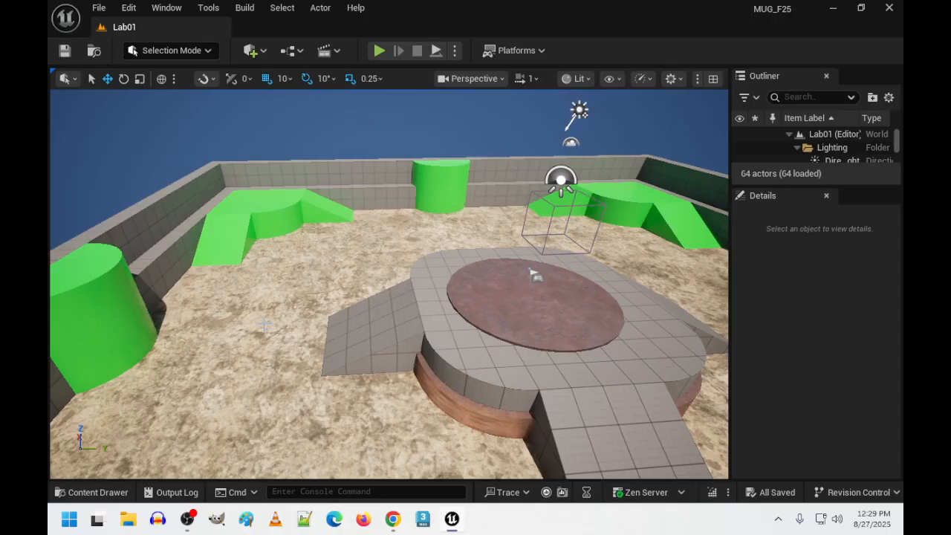
pyautogui.click(378, 51)
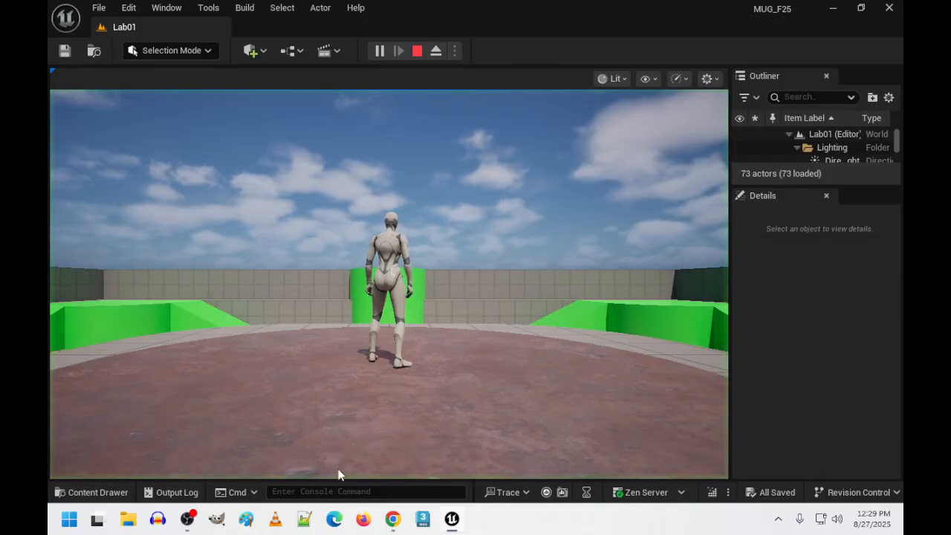
# Run the character in all four directions around the central platform while play-testing the Lab01 level.
pyautogui.press('w')
pyautogui.press('d')
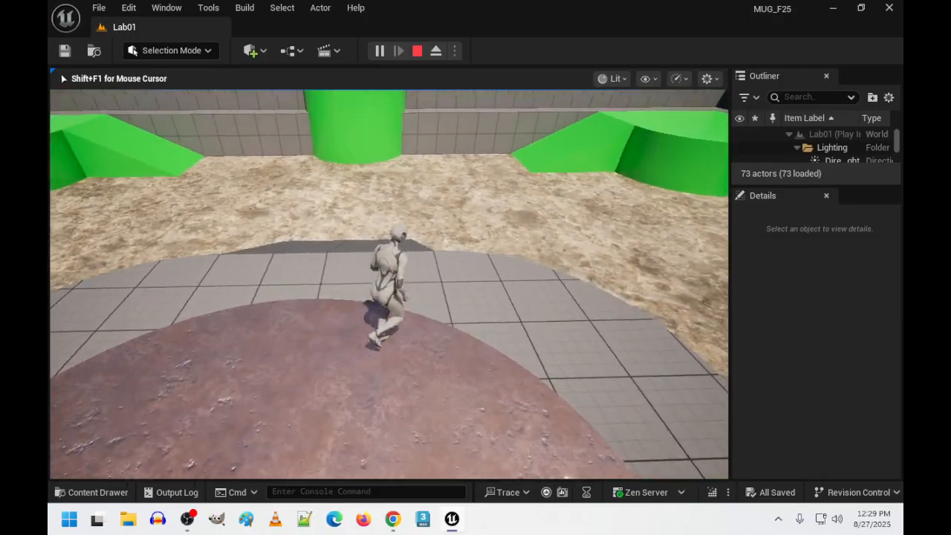
pyautogui.press('s')
pyautogui.press('a')
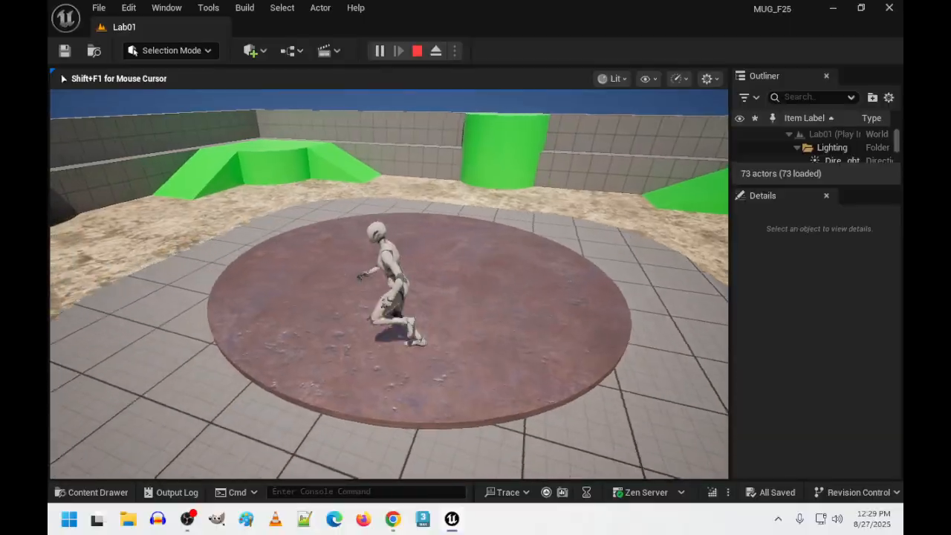
pyautogui.press('w')
pyautogui.press('d')
pyautogui.press('s')
pyautogui.press('a')
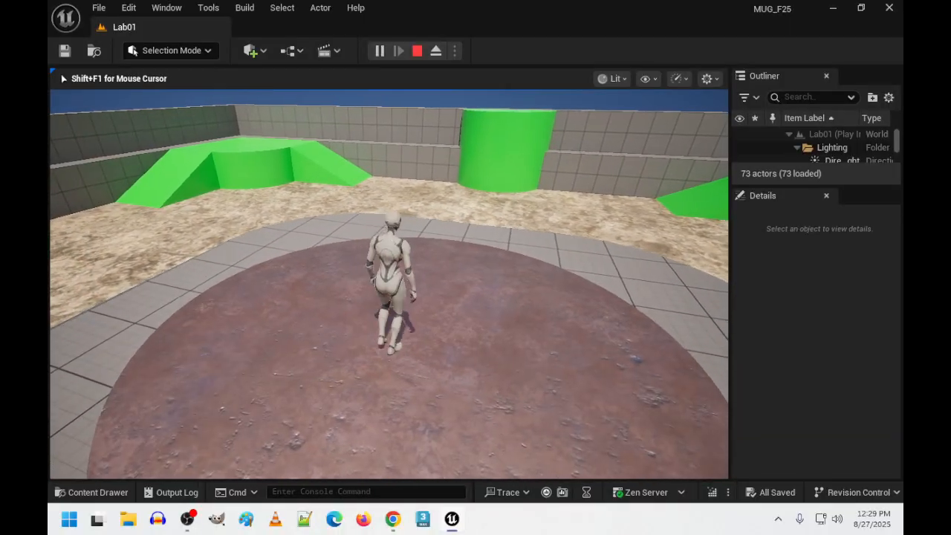
# Run and jump the character off the central platform, explore the ground, return to the platform, and stop the play test.
pyautogui.press('w')
pyautogui.press('w')
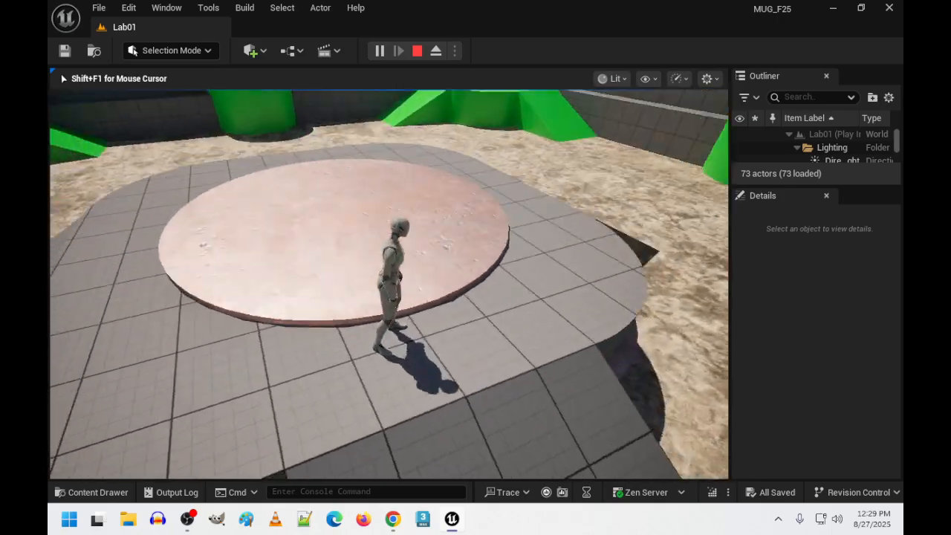
pyautogui.press('w')
pyautogui.press('space')
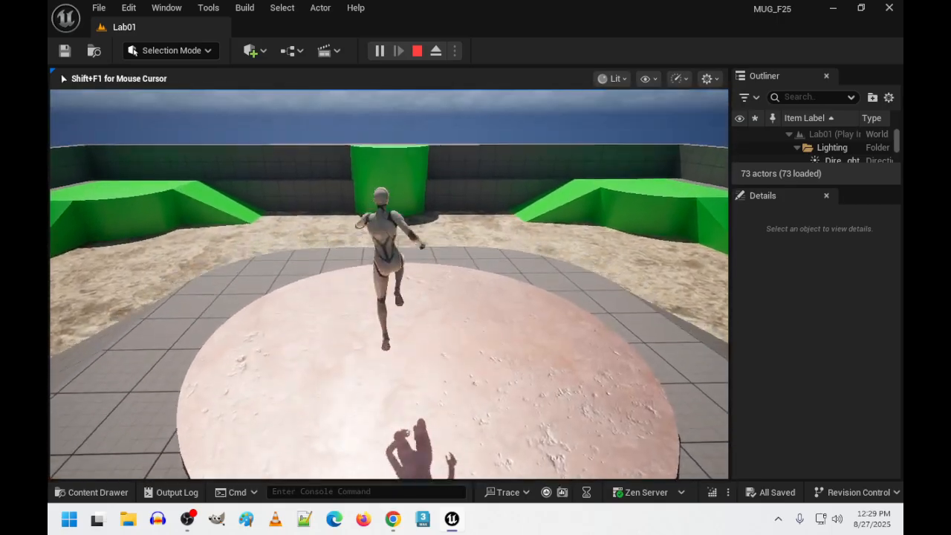
pyautogui.press('w')
pyautogui.press('space')
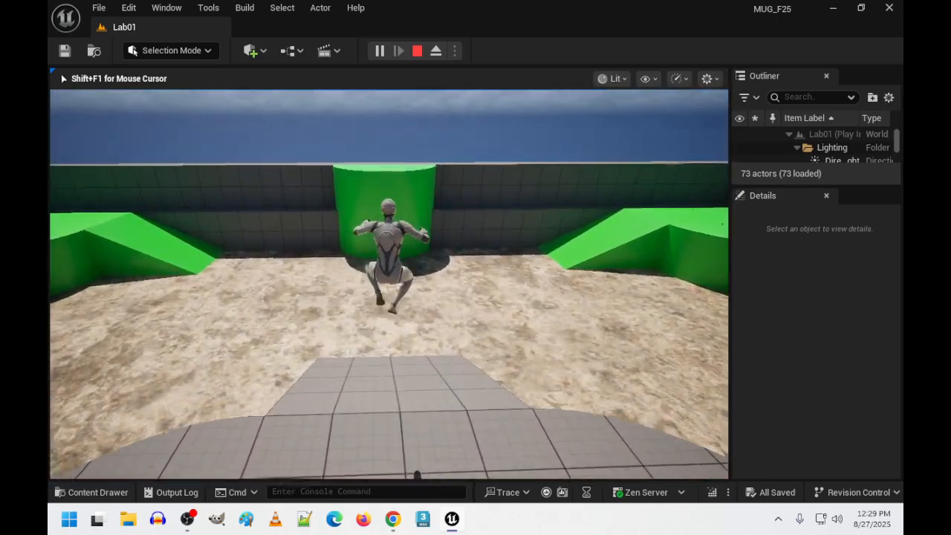
pyautogui.press('w')
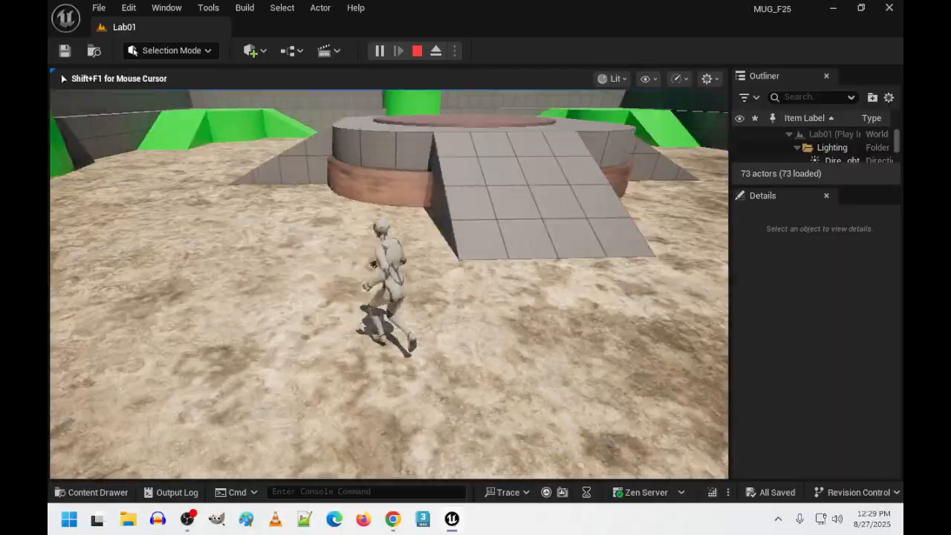
pyautogui.press('w')
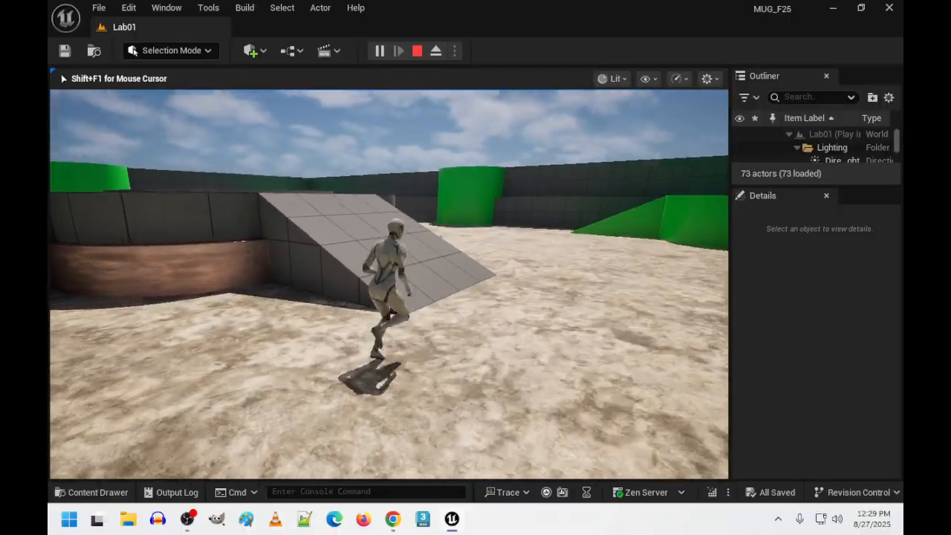
pyautogui.press('w')
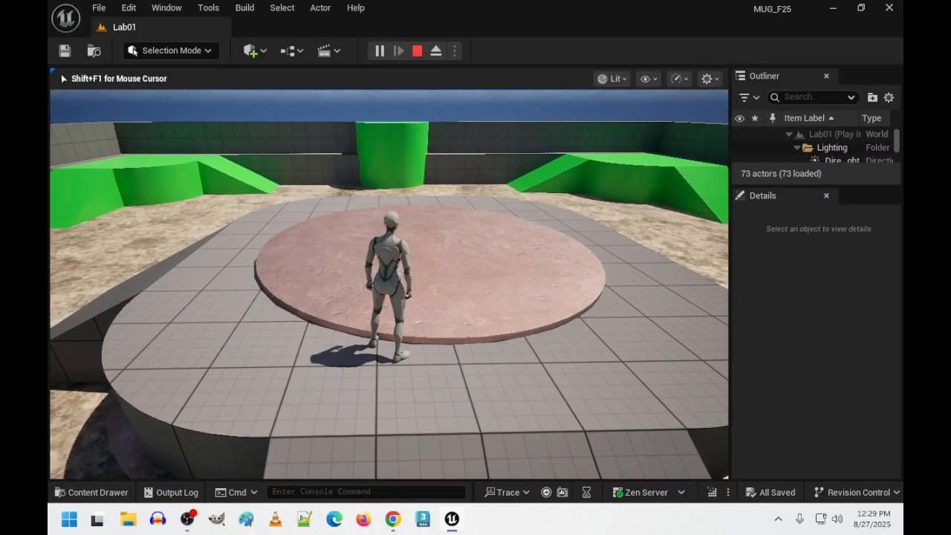
pyautogui.press('Escape')
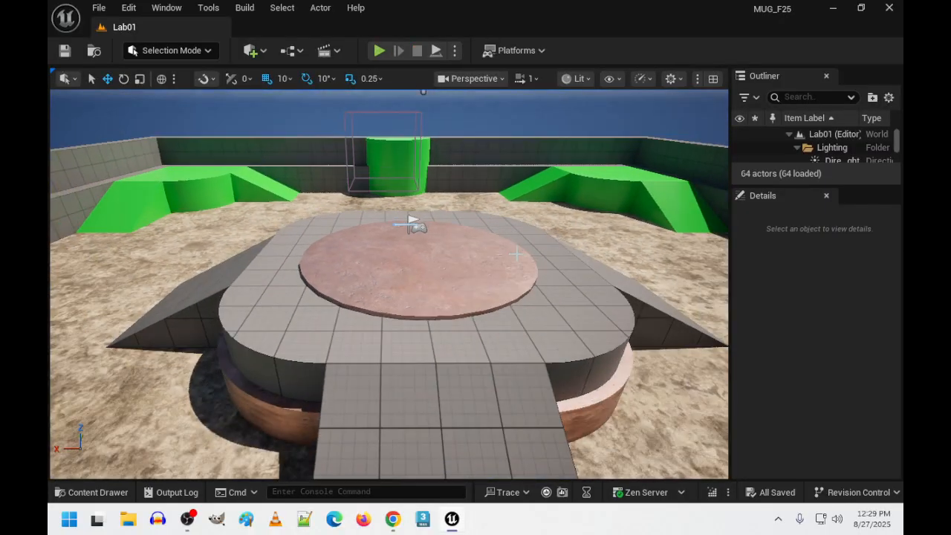
# Fly the camera around the arena to the central platform and select the PlayerStart actor for a closer look.
pyautogui.moveTo(516, 254); pyautogui.dragTo(627, 237, button='right')
pyautogui.press('w')
pyautogui.press('a')
pyautogui.press('s')
pyautogui.press('a')
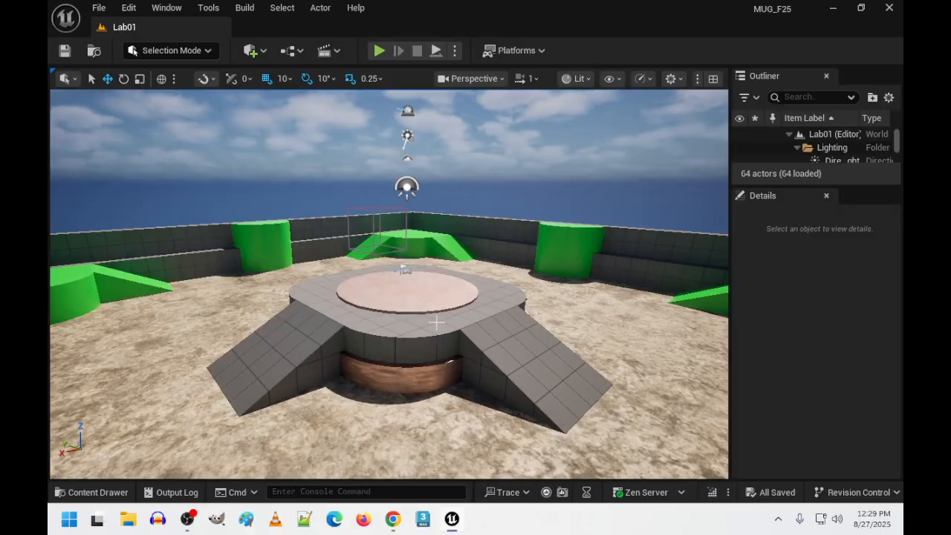
pyautogui.press('w')
pyautogui.moveTo(436, 323); pyautogui.dragTo(391, 238, button='right')
pyautogui.press('w')
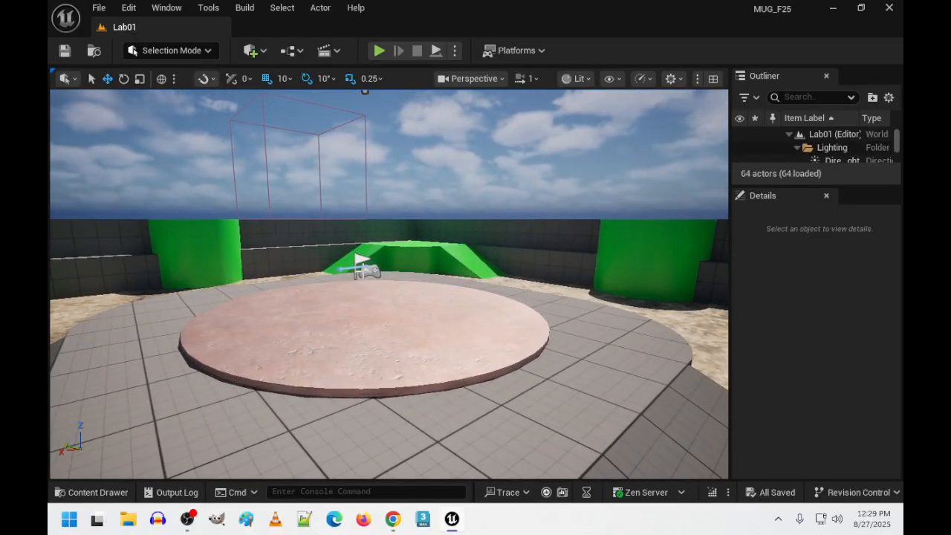
pyautogui.click(367, 271)
pyautogui.press('w')
pyautogui.moveTo(459, 378)
pyautogui.mouseDown(button='right')
pyautogui.moveTo(460, 343)
pyautogui.moveTo(456, 361)
pyautogui.mouseUp(button='right')
pyautogui.press('s')
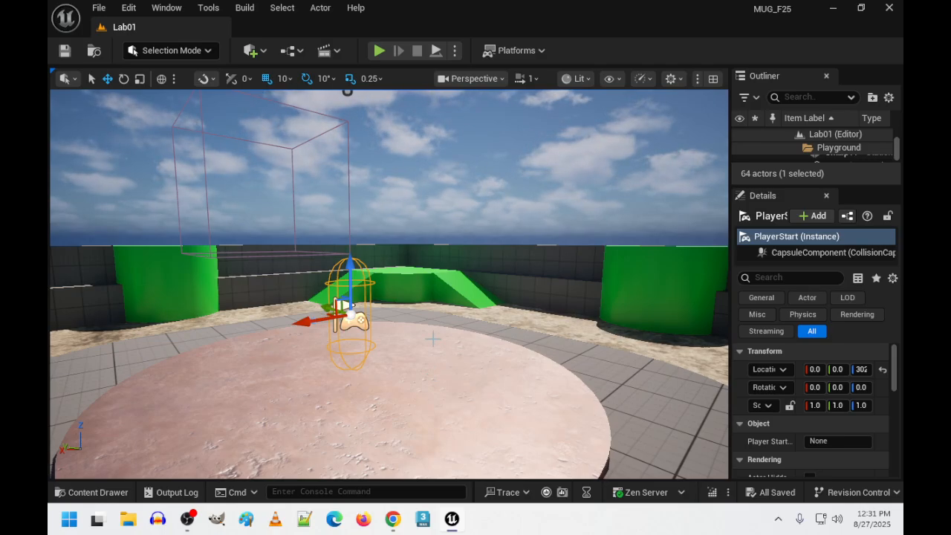
# Inspect the green corner structure by selecting one of its ramps and its quarter cylinder.
pyautogui.click(451, 293)
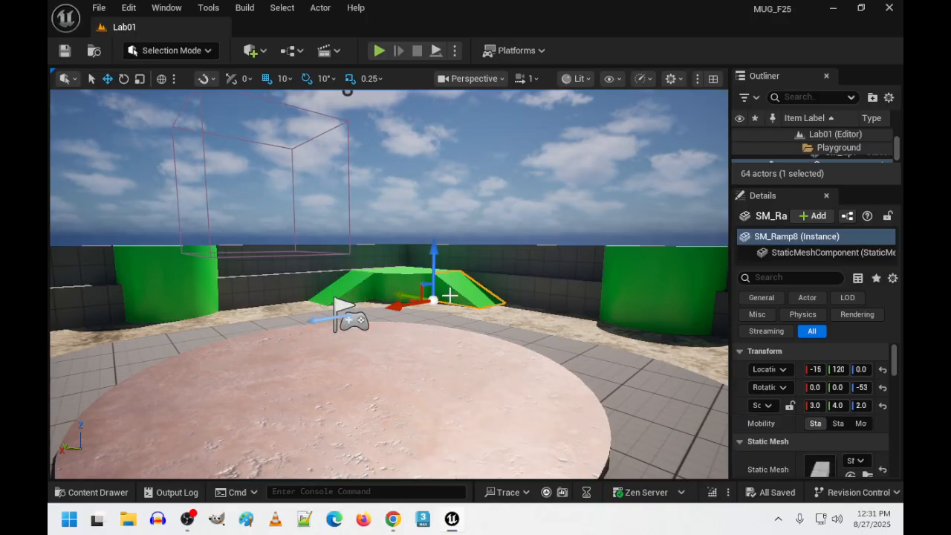
pyautogui.moveTo(450, 302); pyautogui.dragTo(401, 361, button='right')
pyautogui.press('w')
pyautogui.click(432, 327)
pyautogui.press('w')
pyautogui.press('s')
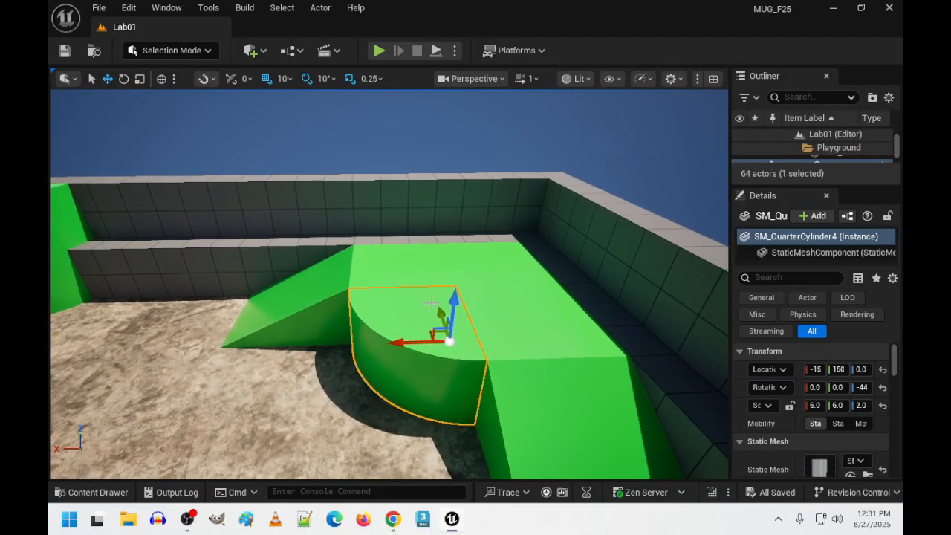
# Select the corner structure's remaining green pieces and the lower and upper wall blocks behind it one after another.
pyautogui.click(485, 273)
pyautogui.click(405, 264)
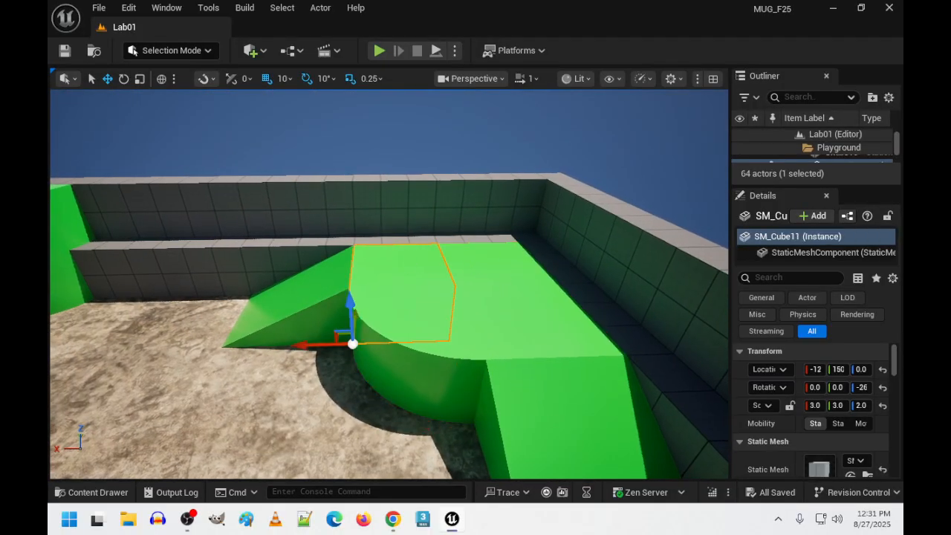
pyautogui.click(510, 289)
pyautogui.click(416, 266)
pyautogui.click(340, 272)
pyautogui.click(286, 236)
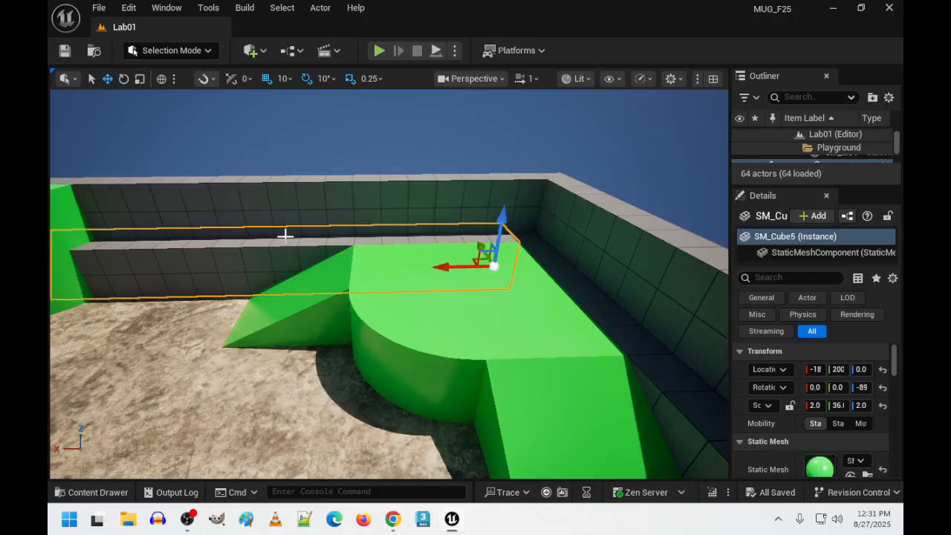
pyautogui.click(294, 208)
pyautogui.press('s')
pyautogui.moveTo(293, 208)
pyautogui.mouseDown(button='right')
pyautogui.moveTo(167, 211)
pyautogui.moveTo(208, 166)
pyautogui.moveTo(194, 198)
pyautogui.moveTo(308, 199)
pyautogui.mouseUp(button='right')
pyautogui.press('a')
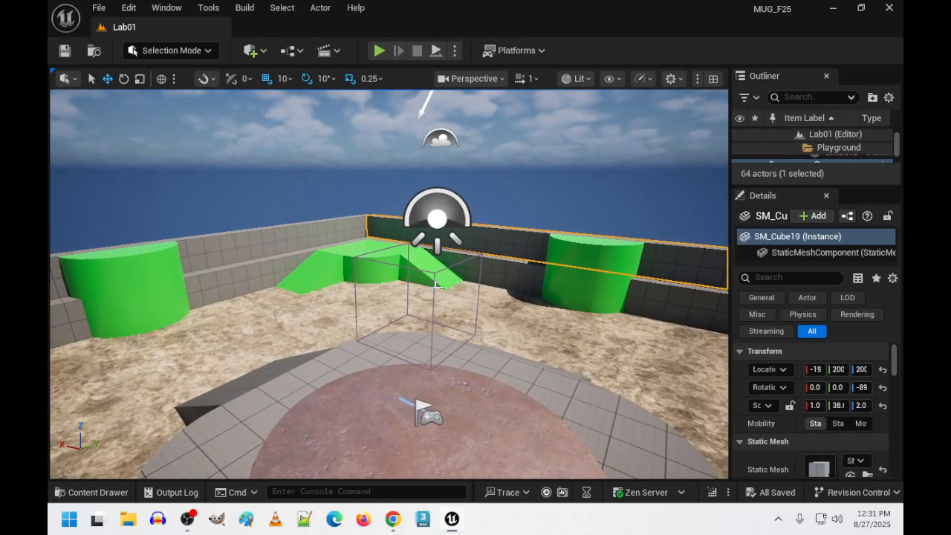
# Identify the wireframe box above the platform by selecting the PostProcessVolume, and reselect the PlayerStart actor.
pyautogui.click(433, 282)
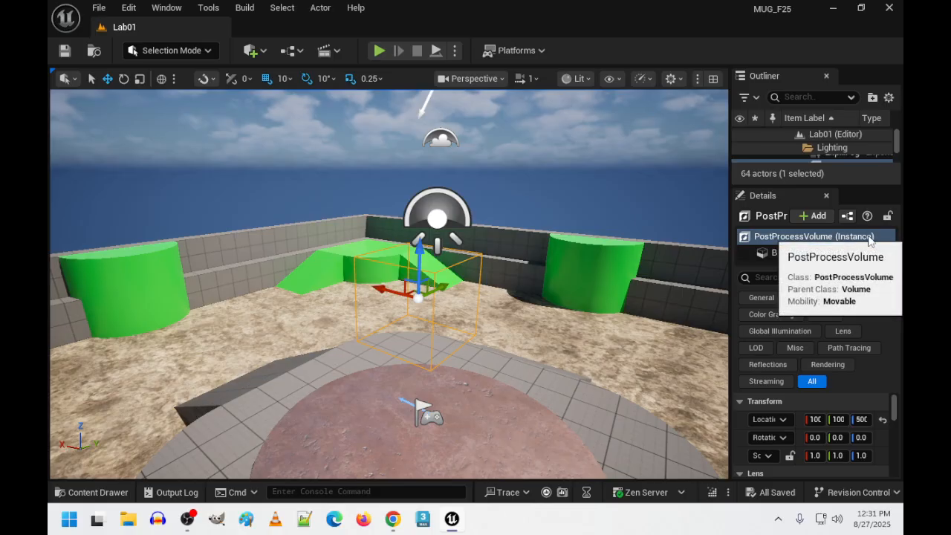
pyautogui.moveTo(516, 412); pyautogui.dragTo(563, 413, button='right')
pyautogui.press('s')
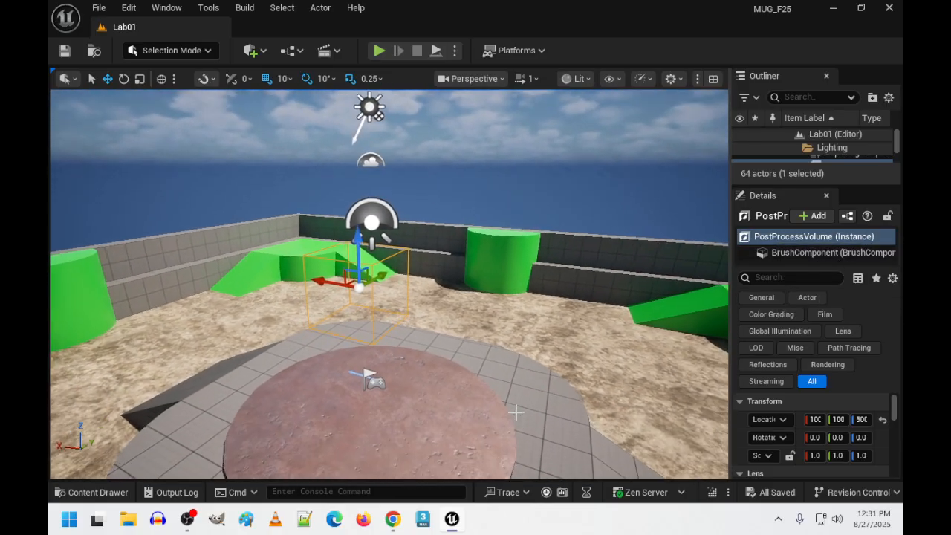
pyautogui.click(369, 368)
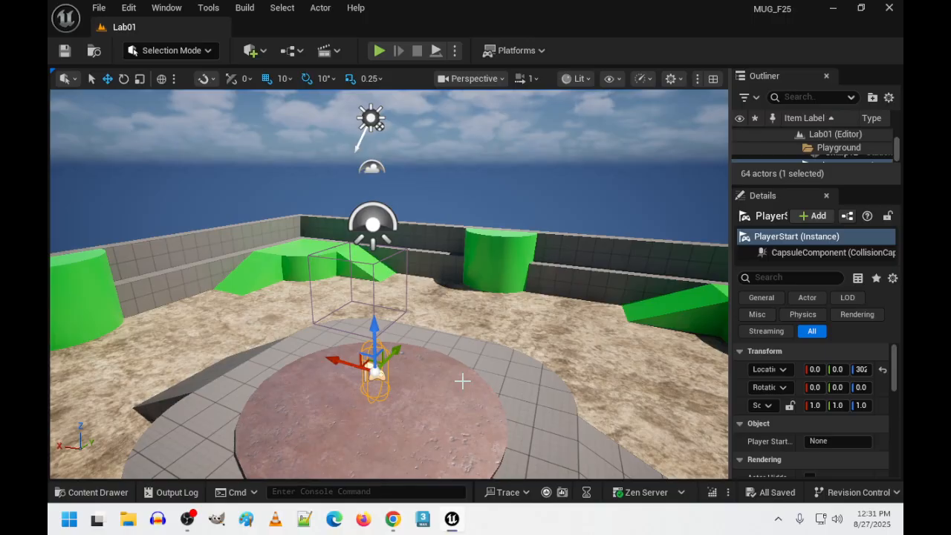
# Select the SkyLight, try moving it along the Y axis, and undo the move.
pyautogui.click(380, 215)
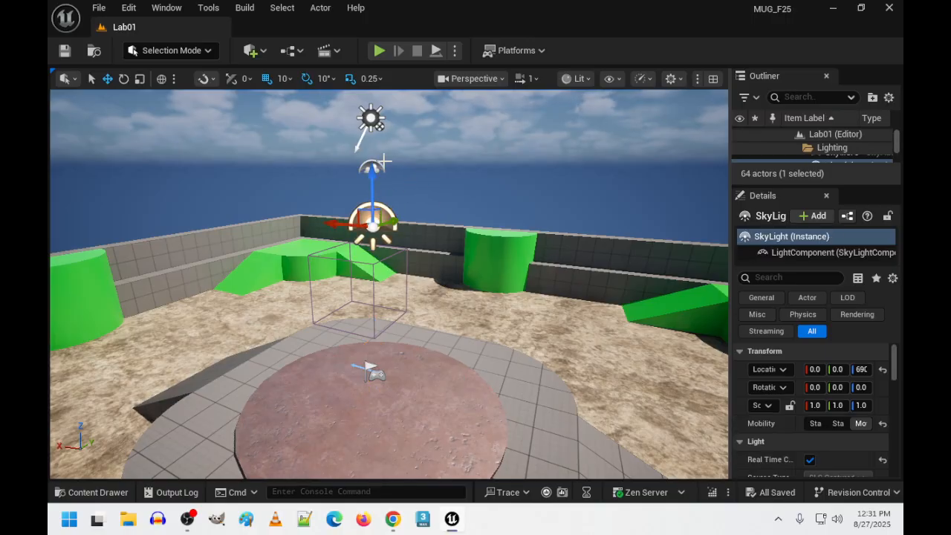
pyautogui.moveTo(384, 161); pyautogui.dragTo(349, 130, button='right')
pyautogui.press('w')
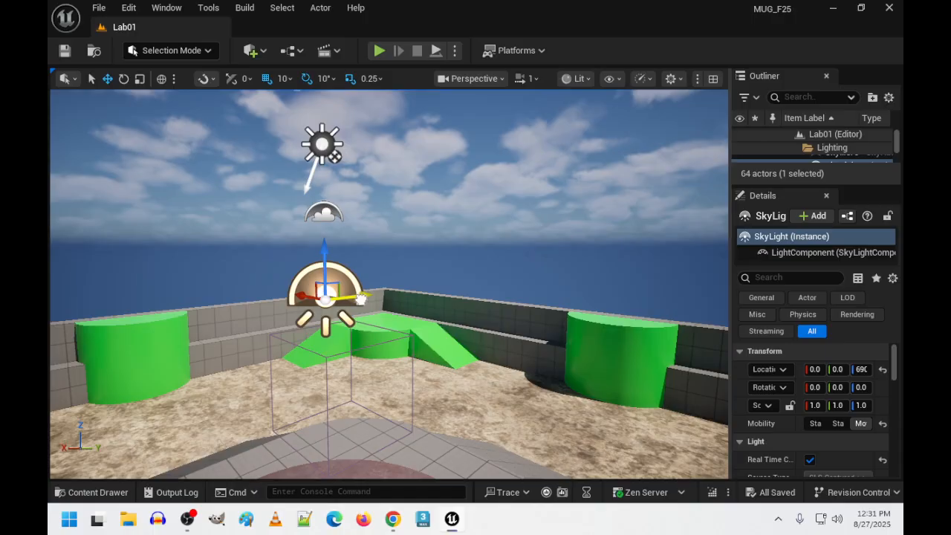
pyautogui.moveTo(361, 298); pyautogui.dragTo(454, 303)
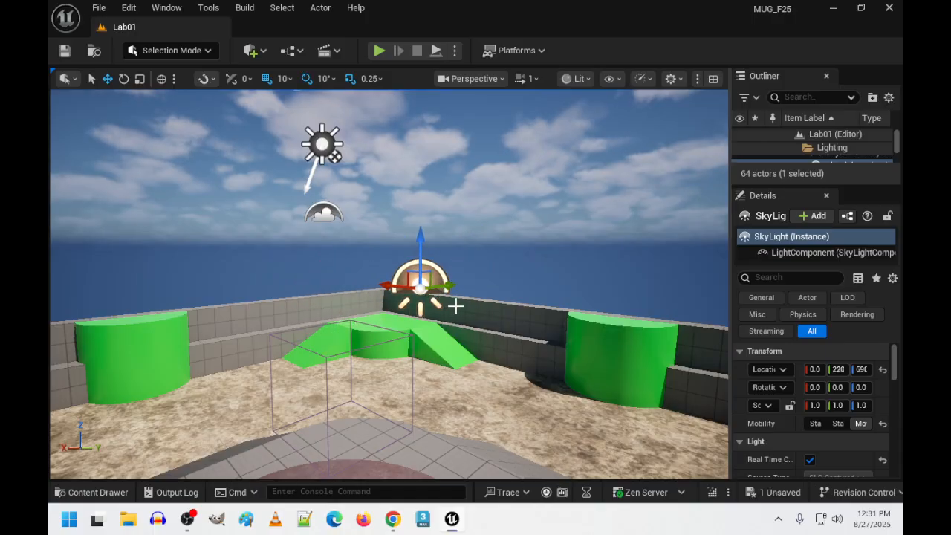
pyautogui.hotkey('ctrl', 'z')
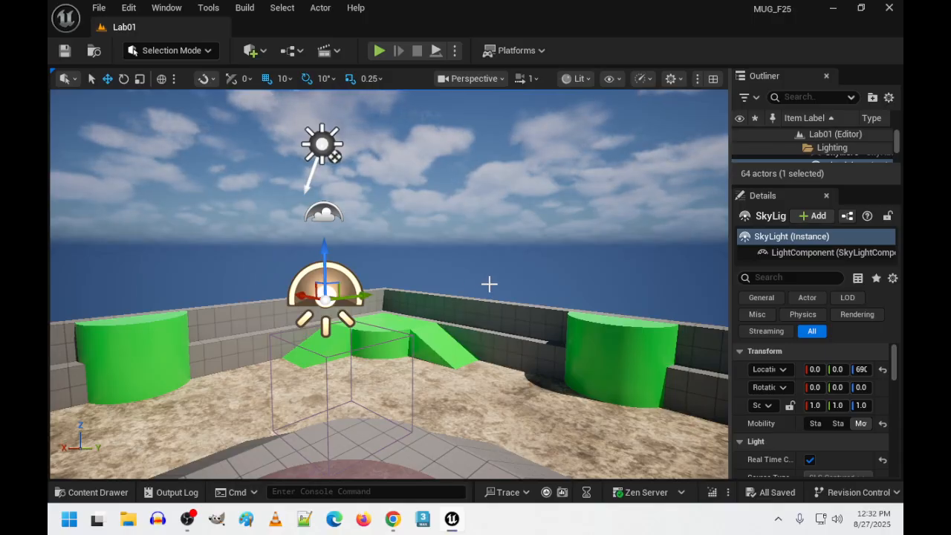
# View the whole arena from farther back, and select the PlayerStart actor on the central platform again.
pyautogui.moveTo(490, 284)
pyautogui.mouseDown(button='right')
pyautogui.moveTo(405, 257)
pyautogui.moveTo(462, 300)
pyautogui.moveTo(464, 279)
pyautogui.moveTo(490, 306)
pyautogui.moveTo(528, 263)
pyautogui.moveTo(520, 252)
pyautogui.moveTo(514, 299)
pyautogui.moveTo(499, 271)
pyautogui.mouseUp(button='right')
pyautogui.press('s')
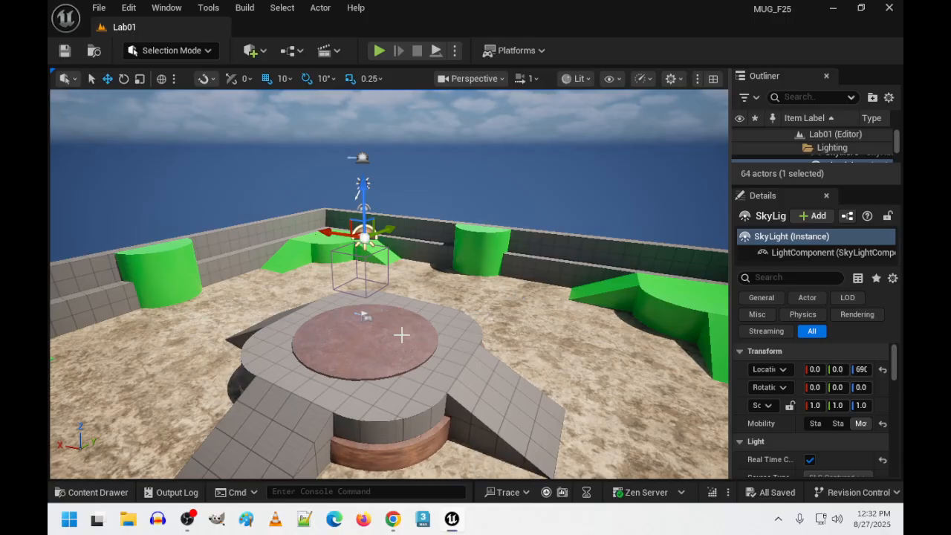
pyautogui.moveTo(399, 334); pyautogui.dragTo(401, 357, button='right')
pyautogui.click(443, 253)
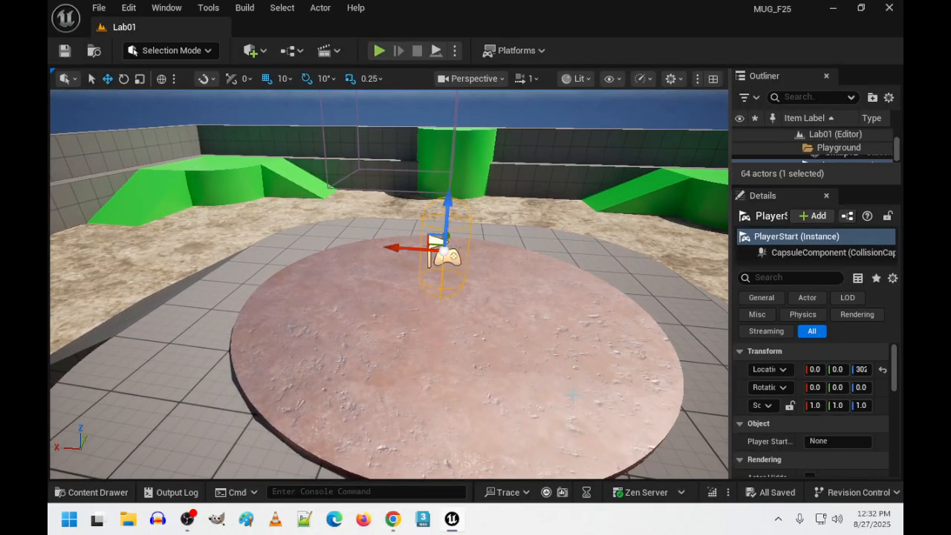
pyautogui.moveTo(552, 387); pyautogui.dragTo(552, 352, button='right')
pyautogui.moveTo(456, 395); pyautogui.dragTo(457, 394, button='right')
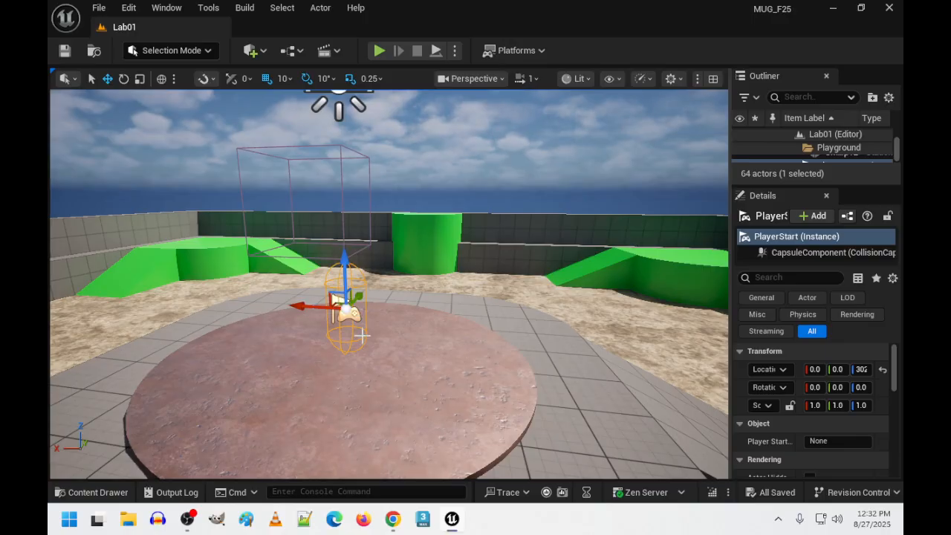
# Select the DirectionalLight above the arena to examine its properties, and reselect the PostProcessVolume box.
pyautogui.moveTo(350, 312); pyautogui.dragTo(366, 331, button='right')
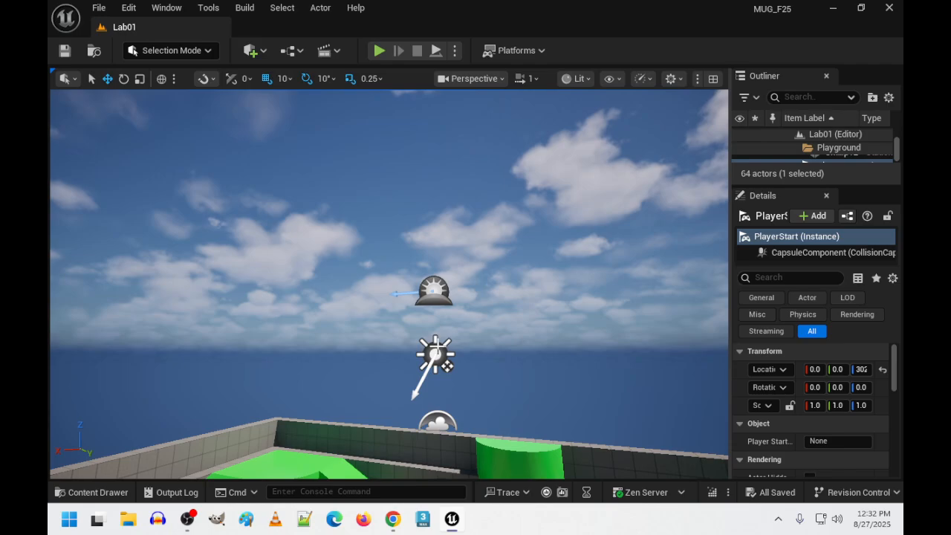
pyautogui.click(436, 354)
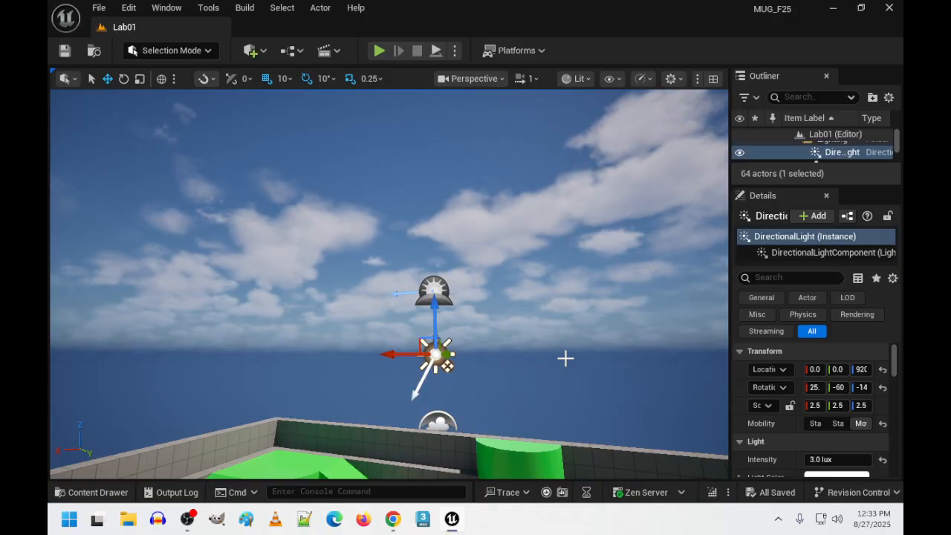
pyautogui.moveTo(596, 355)
pyautogui.mouseDown(button='right')
pyautogui.moveTo(589, 445)
pyautogui.moveTo(596, 462)
pyautogui.moveTo(593, 349)
pyautogui.mouseUp(button='right')
pyautogui.click(385, 288)
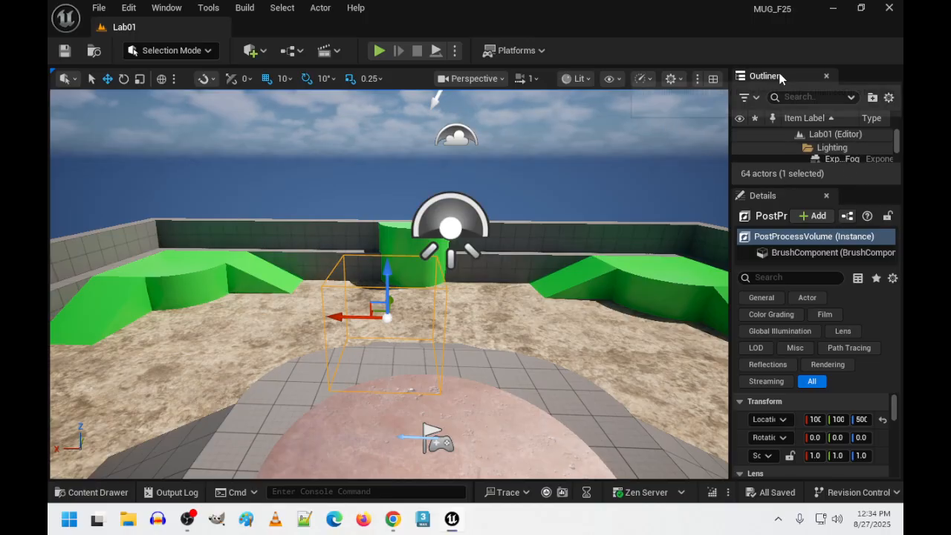
# Dock the Outliner along the viewport's left side, narrow it, and shrink its Item Label column to reveal the actor types.
pyautogui.moveTo(750, 76); pyautogui.dragTo(55, 198)
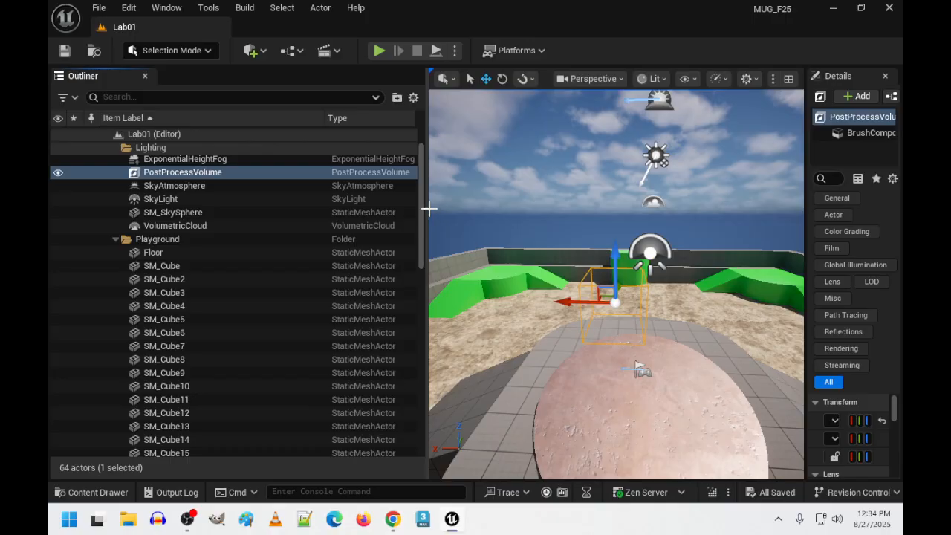
pyautogui.moveTo(428, 208); pyautogui.dragTo(307, 205)
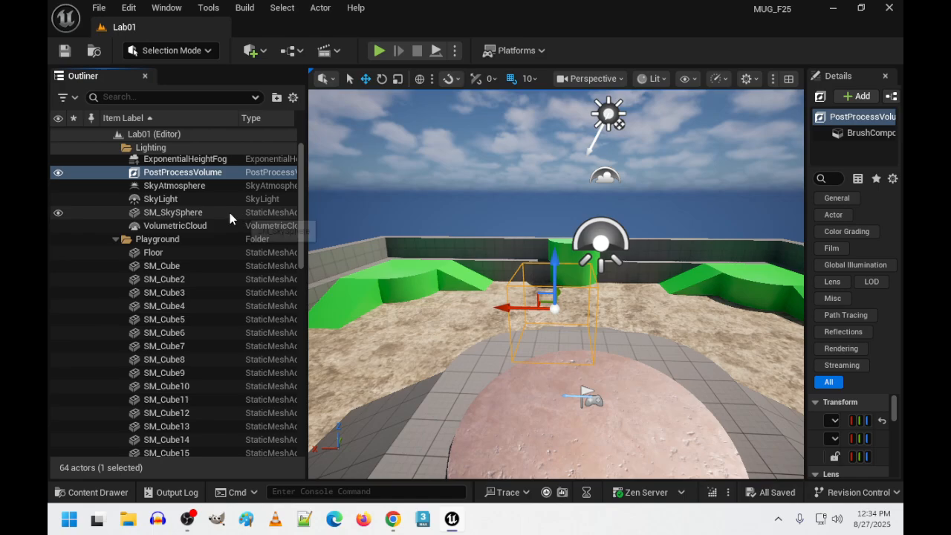
pyautogui.scroll(1, 73, 191)
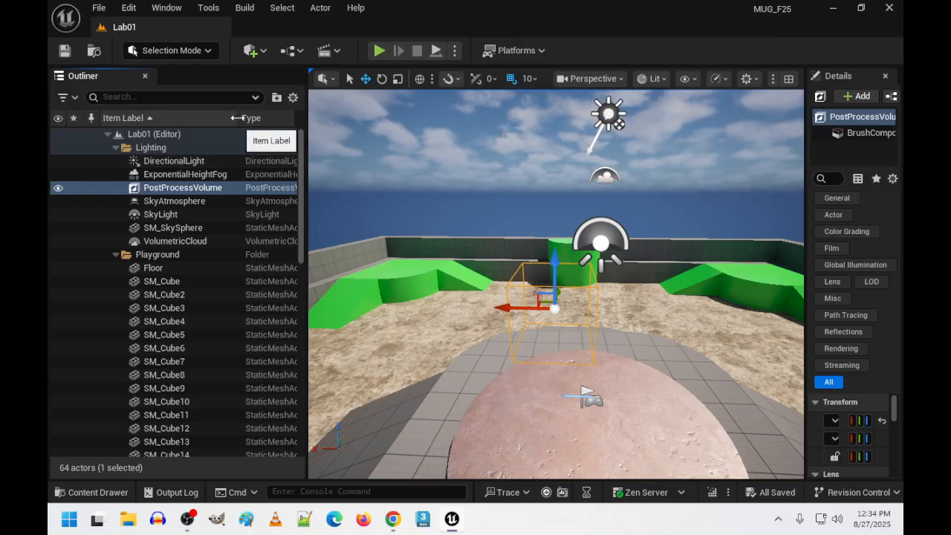
pyautogui.moveTo(239, 118); pyautogui.dragTo(197, 117)
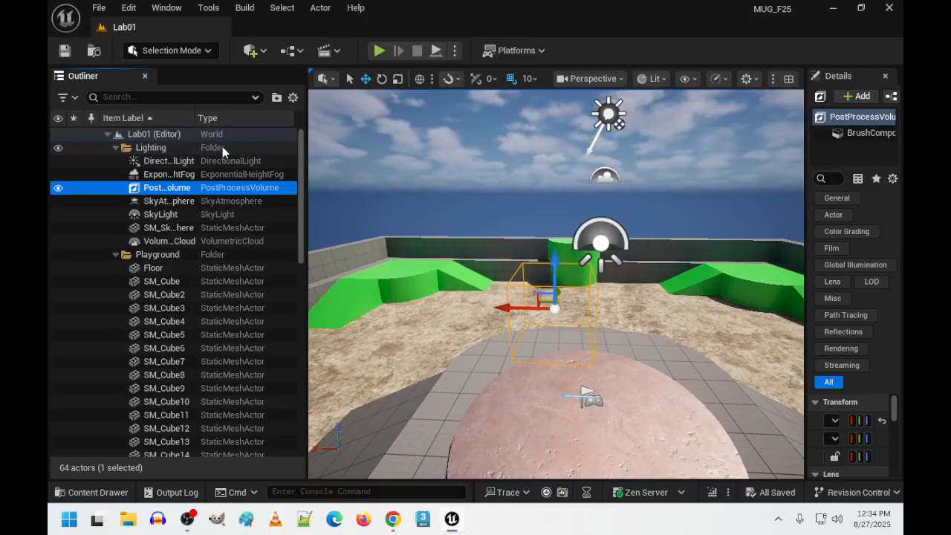
# Widen the Outliner's Item Label column slightly, narrow the Outliner, and widen the Details panel to reveal the actor's properties.
pyautogui.moveTo(197, 117); pyautogui.dragTo(203, 118)
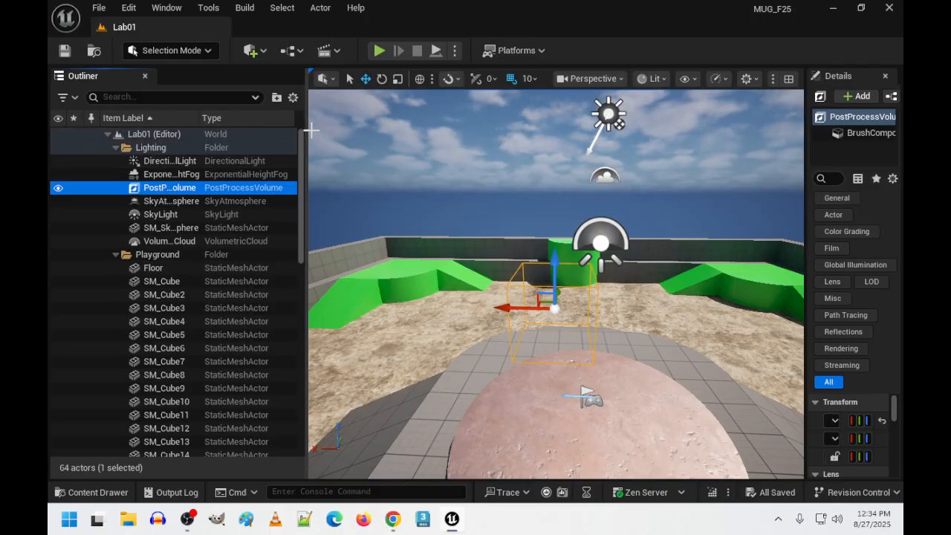
pyautogui.moveTo(304, 129); pyautogui.dragTo(281, 129)
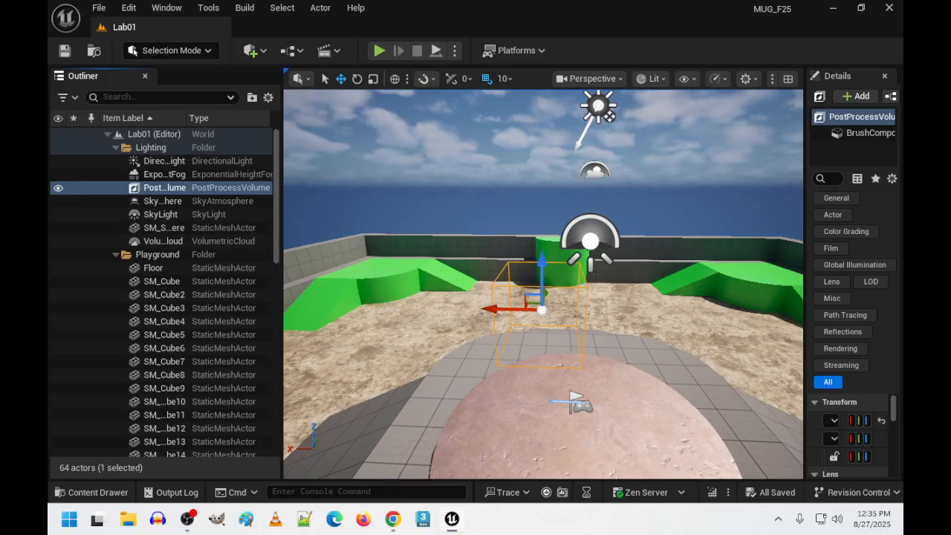
pyautogui.moveTo(806, 136); pyautogui.dragTo(698, 136)
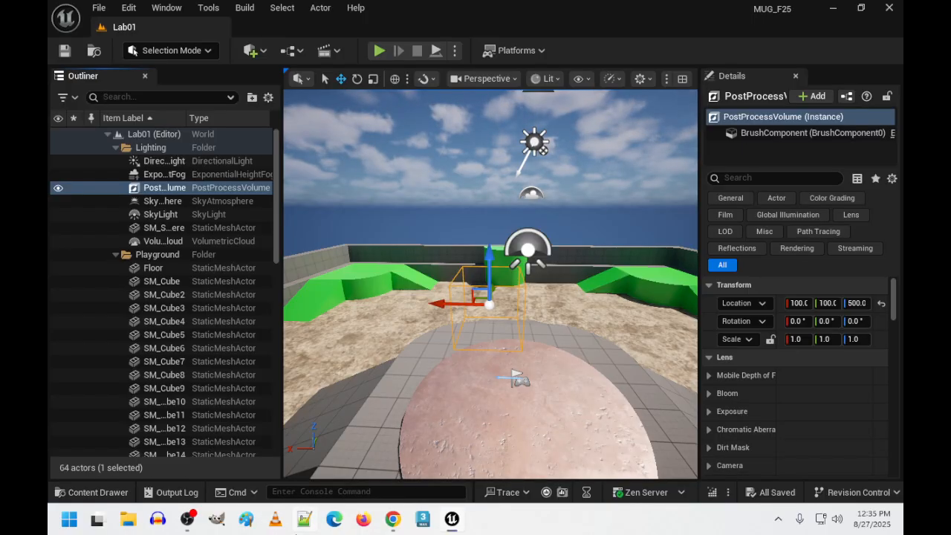
# Bring up the Content Drawer at the Lab01 folder, and view the green corner platform up close.
pyautogui.hotkey('ctrl', 'space')
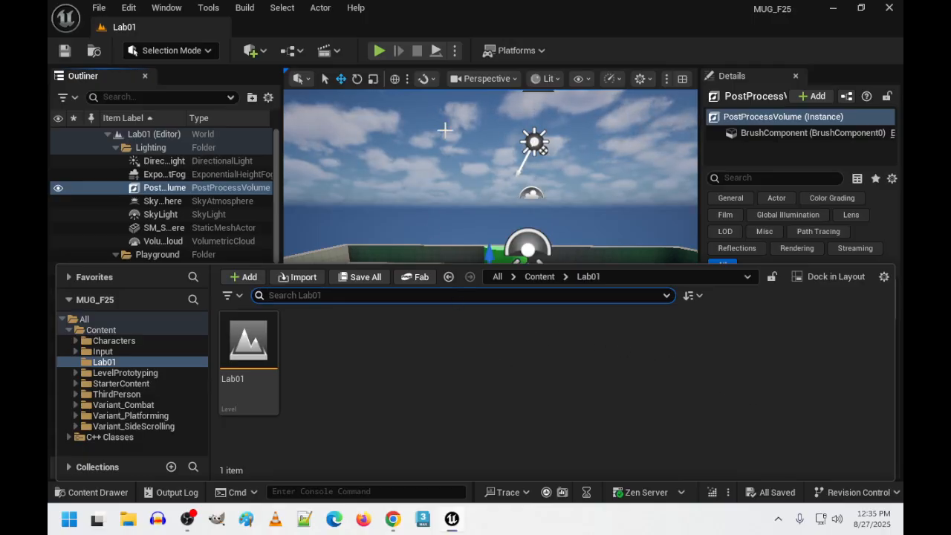
pyautogui.moveTo(479, 180); pyautogui.dragTo(448, 198, button='right')
pyautogui.press('w')
pyautogui.press('s')
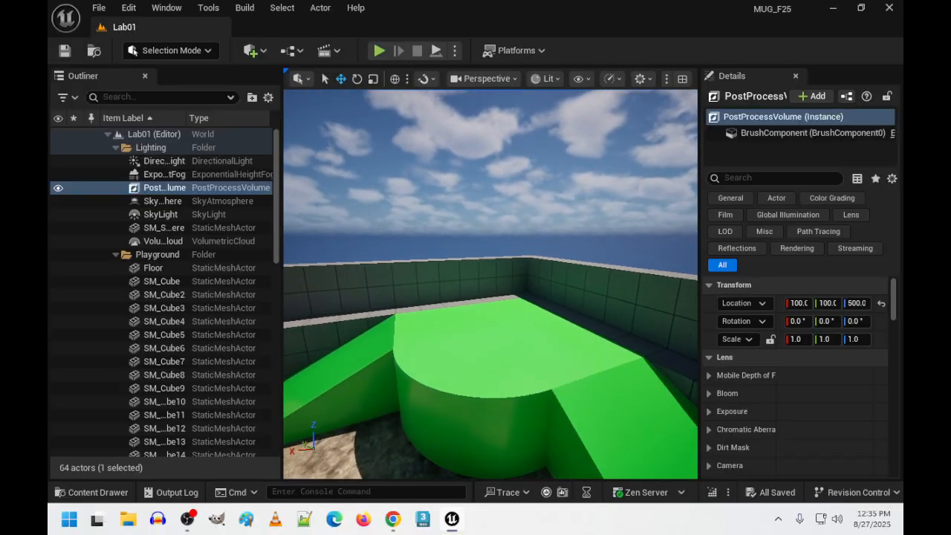
# Open the Props folder of StarterContent in the Content Drawer and look through its static meshes.
pyautogui.click(91, 492)
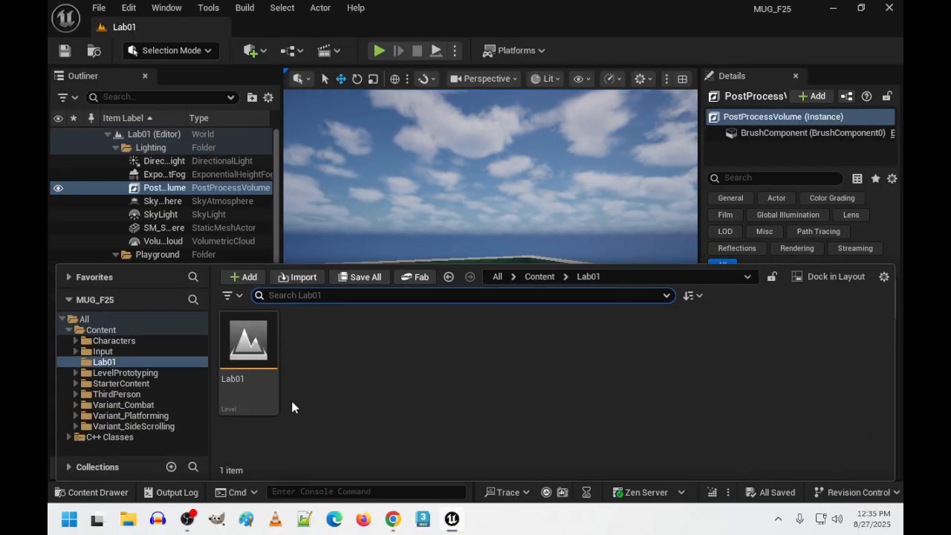
pyautogui.click(119, 383)
pyautogui.click(705, 341)
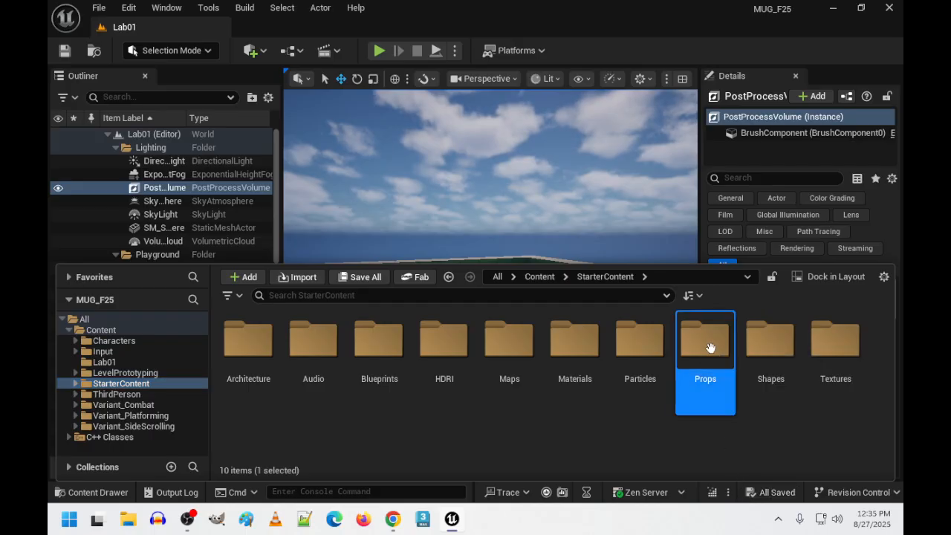
pyautogui.doubleClick(704, 341)
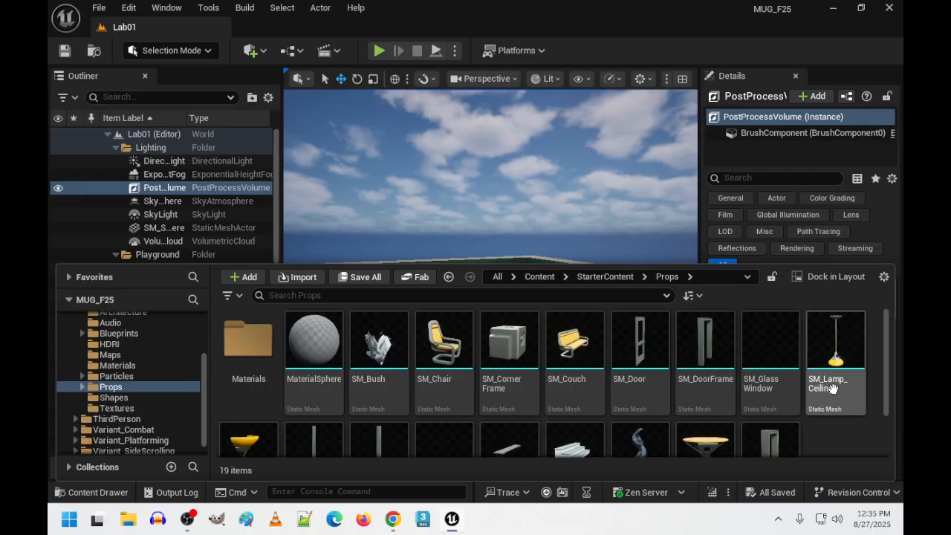
pyautogui.scroll(-1, 719, 385)
pyautogui.scroll(1, 716, 385)
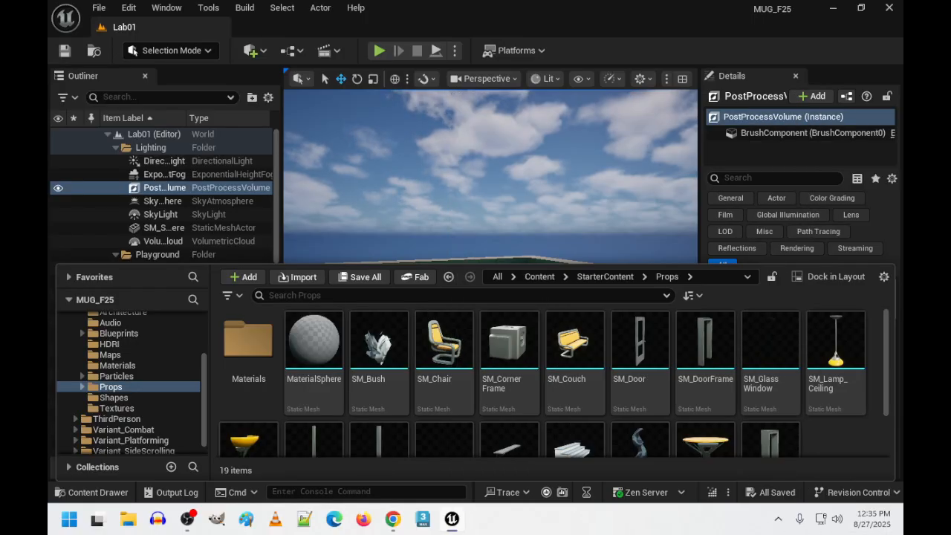
pyautogui.scroll(-2, 871, 455)
pyautogui.scroll(2, 869, 449)
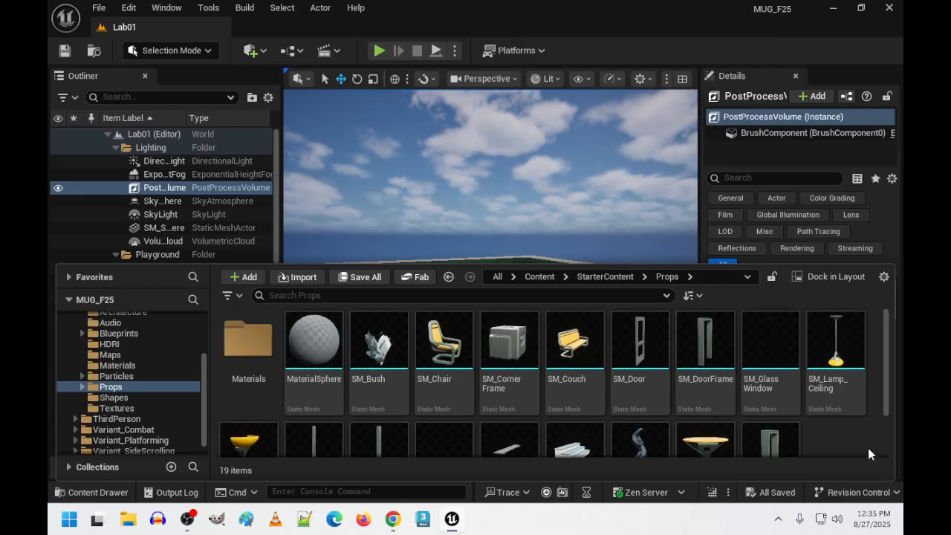
pyautogui.scroll(-2, 869, 454)
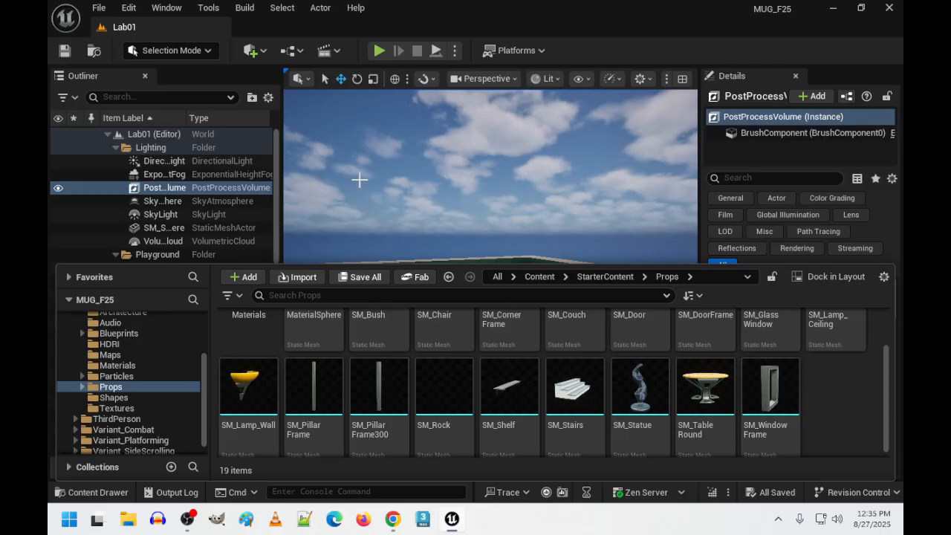
# Place the SM_Statue mesh on the green corner platform and frame it in the viewport.
pyautogui.moveTo(360, 179); pyautogui.dragTo(358, 300, button='right')
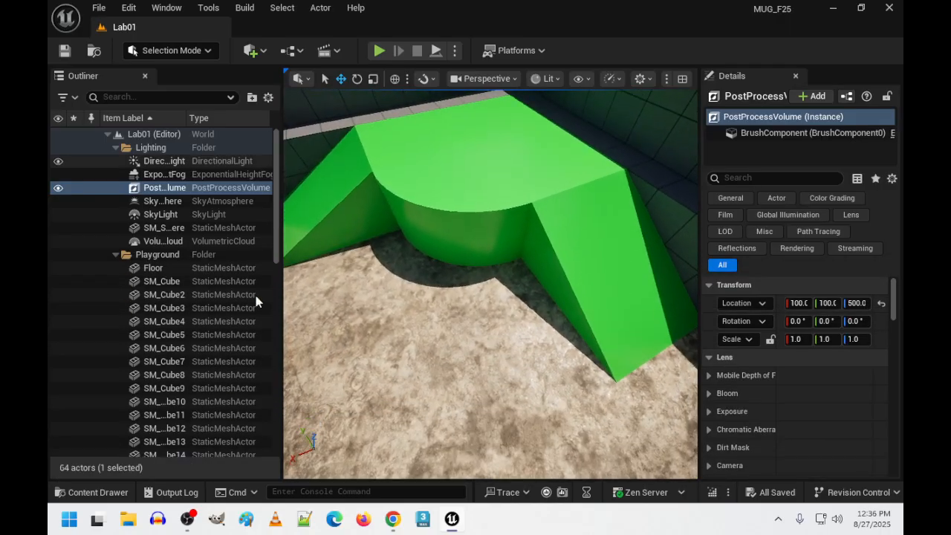
pyautogui.click(97, 491)
pyautogui.moveTo(639, 397); pyautogui.dragTo(449, 167)
pyautogui.press('f')
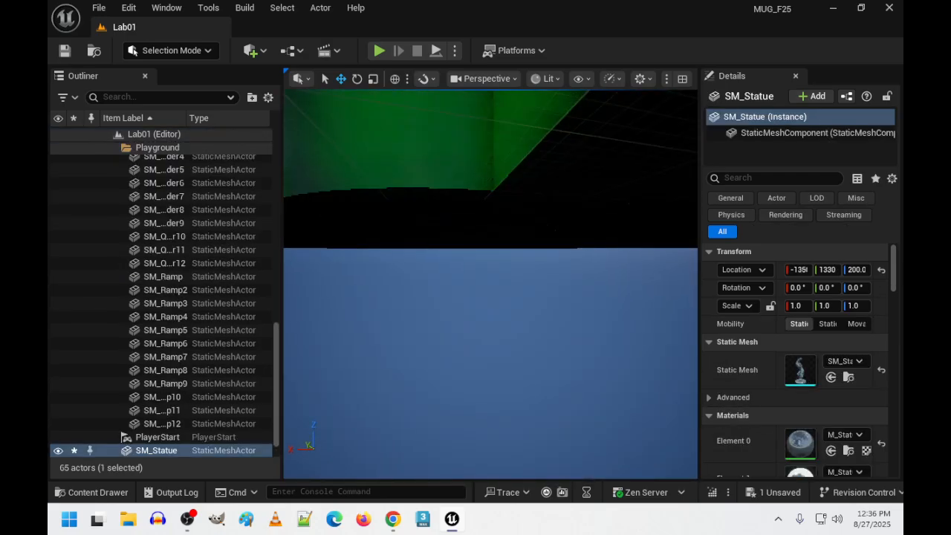
pyautogui.moveTo(449, 166); pyautogui.dragTo(520, 203, button='right')
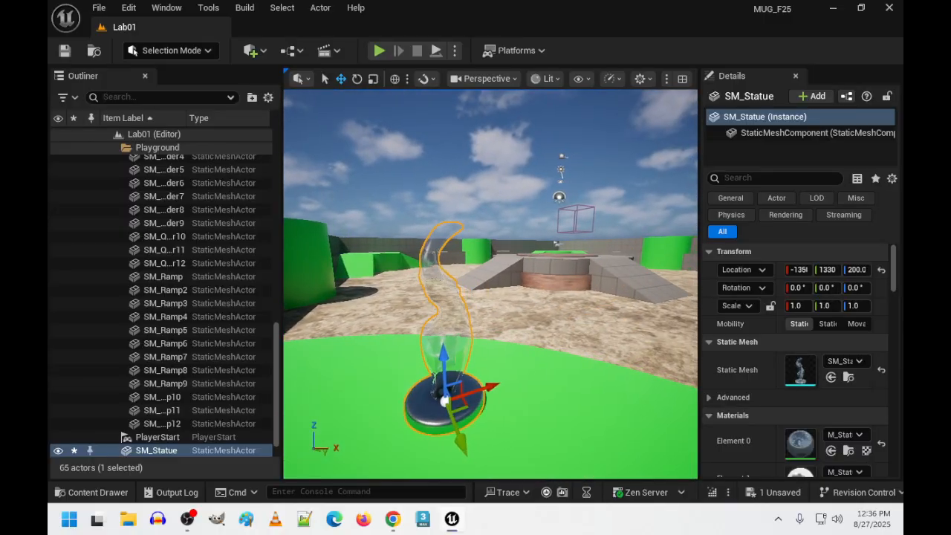
pyautogui.moveTo(474, 398); pyautogui.dragTo(474, 398, button='right')
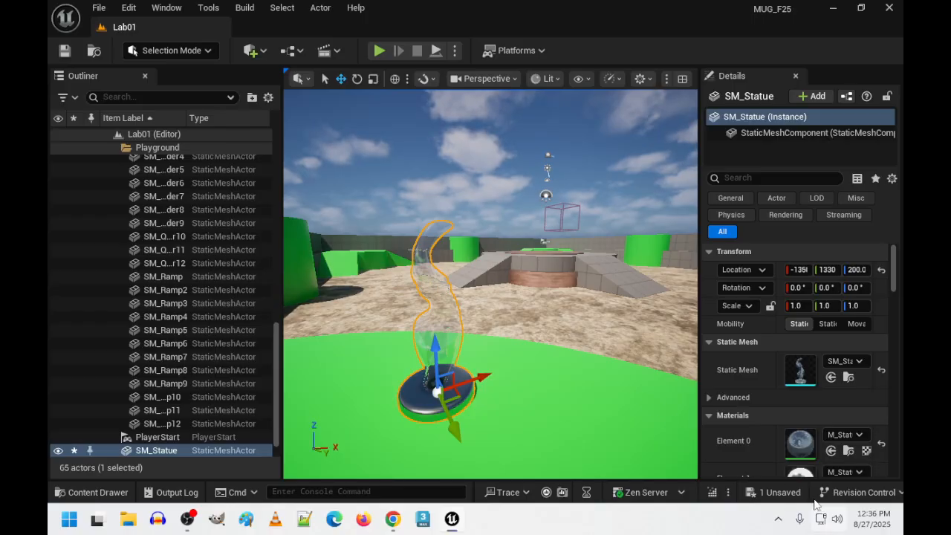
# Select the statue's StaticMeshComponent and set its Element 0 material to M_Metal_Gold.
pyautogui.scroll(-1, 768, 389)
pyautogui.scroll(1, 768, 389)
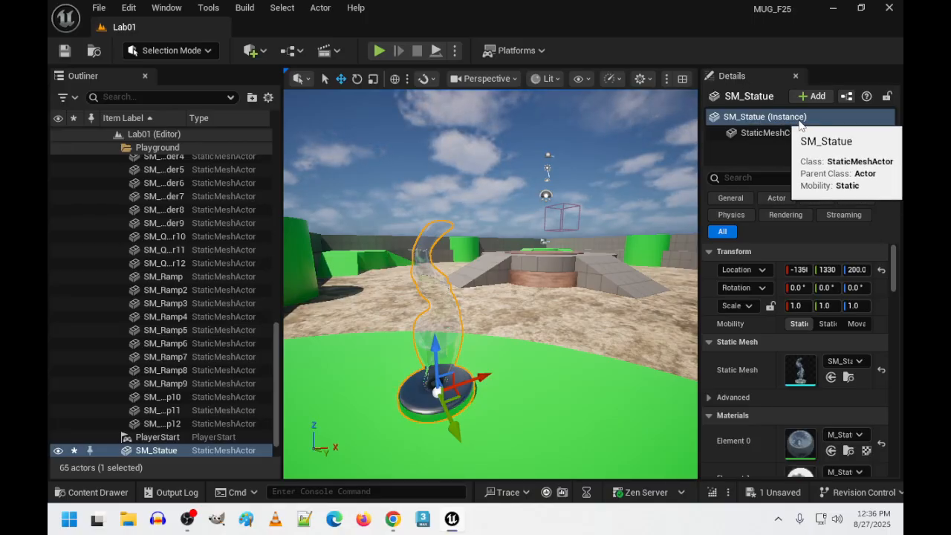
pyautogui.click(750, 134)
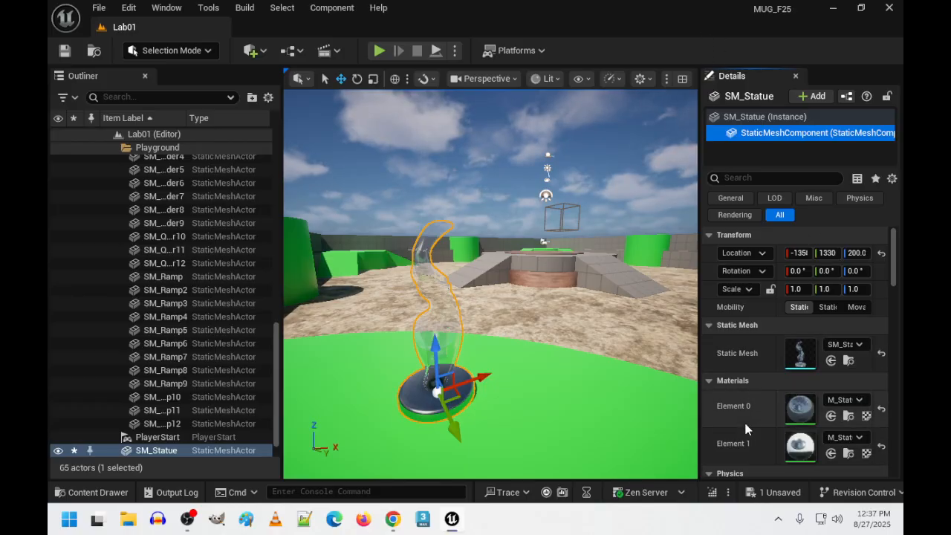
pyautogui.click(859, 400)
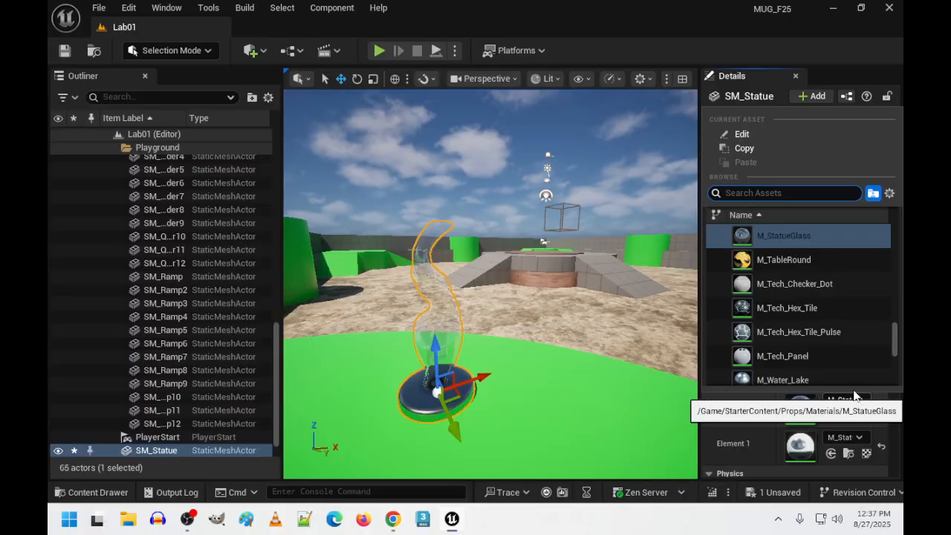
pyautogui.write('gold')
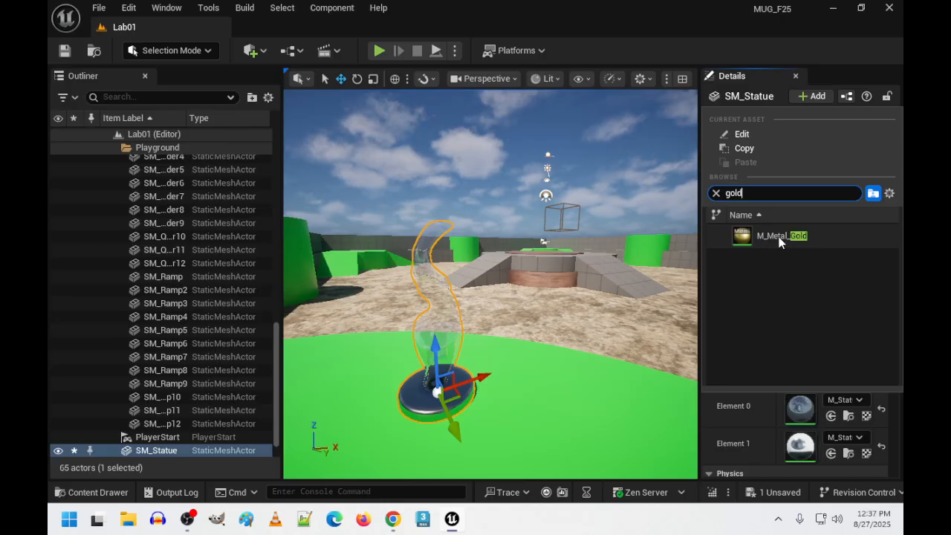
pyautogui.click(778, 236)
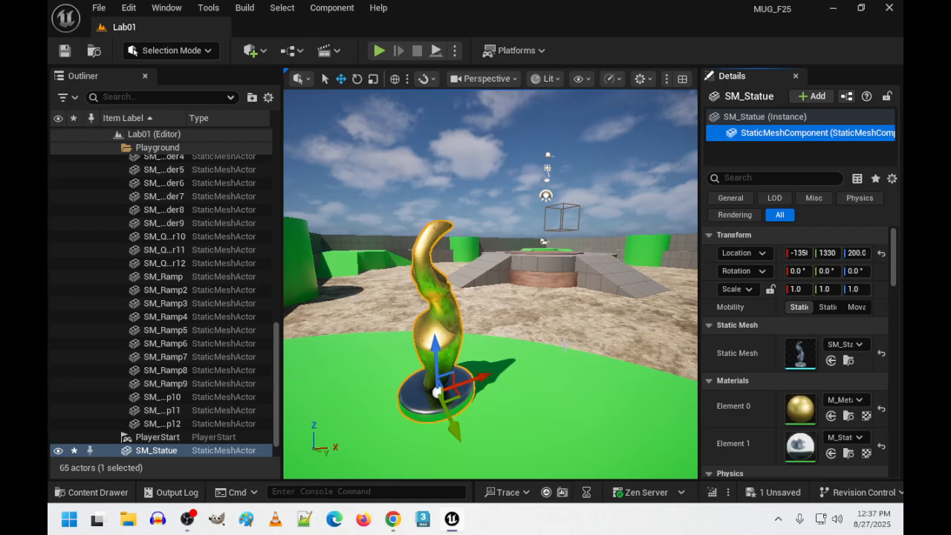
# Examine the gold statue from another side and from farther back with nothing selected.
pyautogui.moveTo(471, 351); pyautogui.dragTo(569, 383, button='right')
pyautogui.press('w')
pyautogui.press('s')
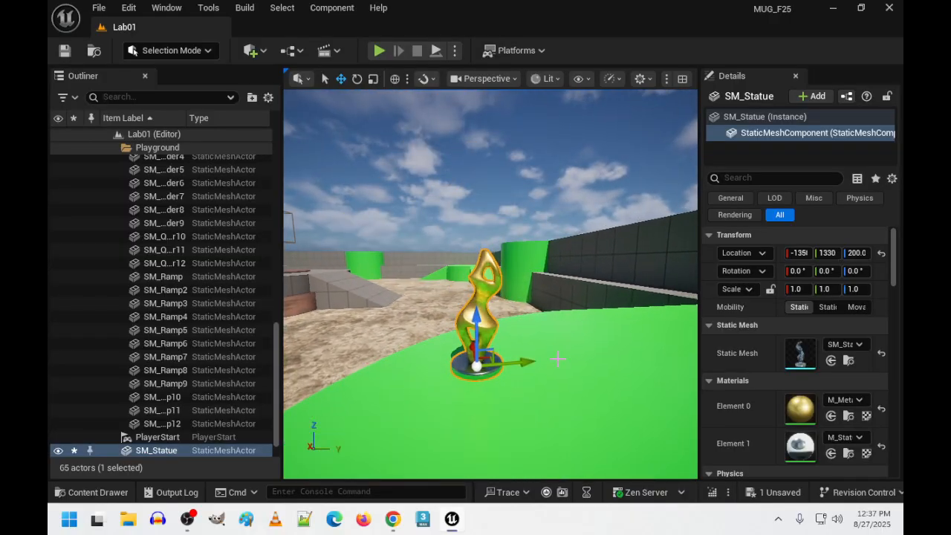
pyautogui.click(532, 305)
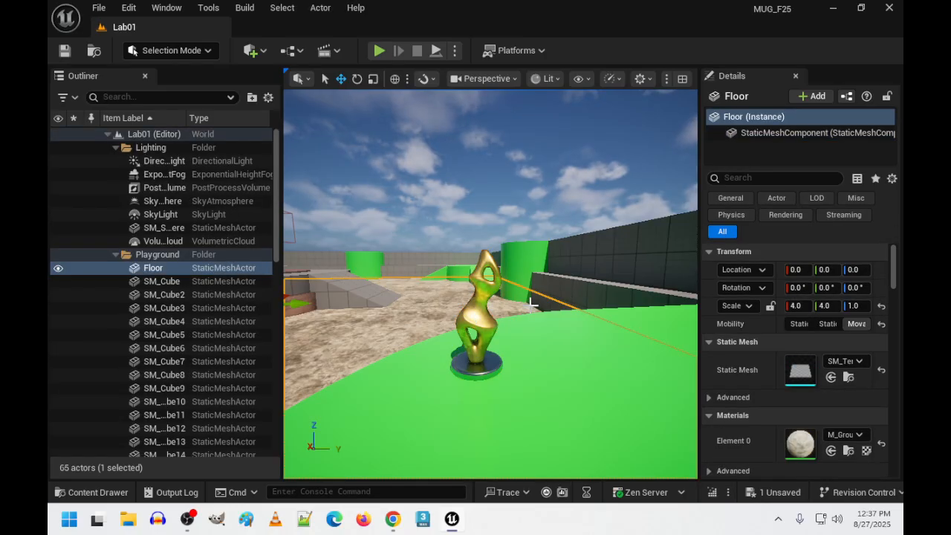
pyautogui.press('Escape')
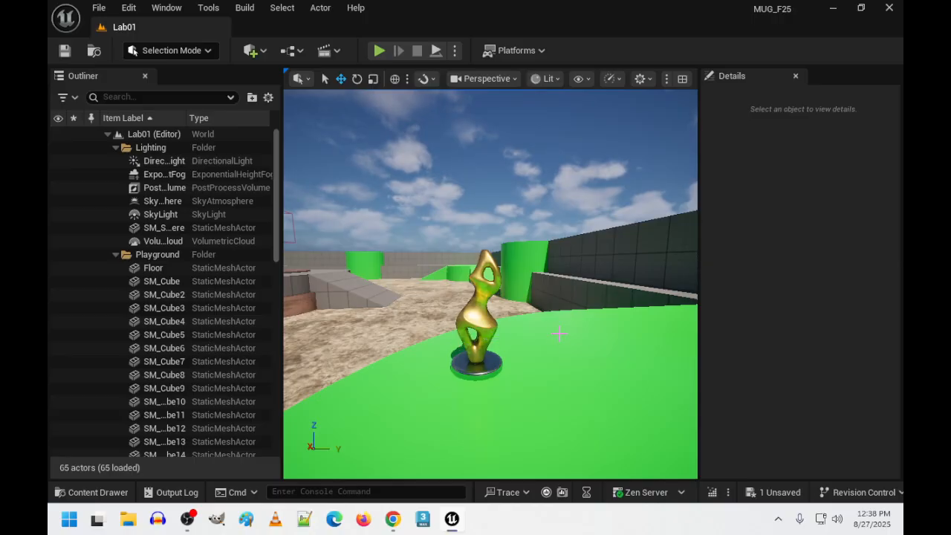
pyautogui.moveTo(557, 373); pyautogui.dragTo(530, 354, button='right')
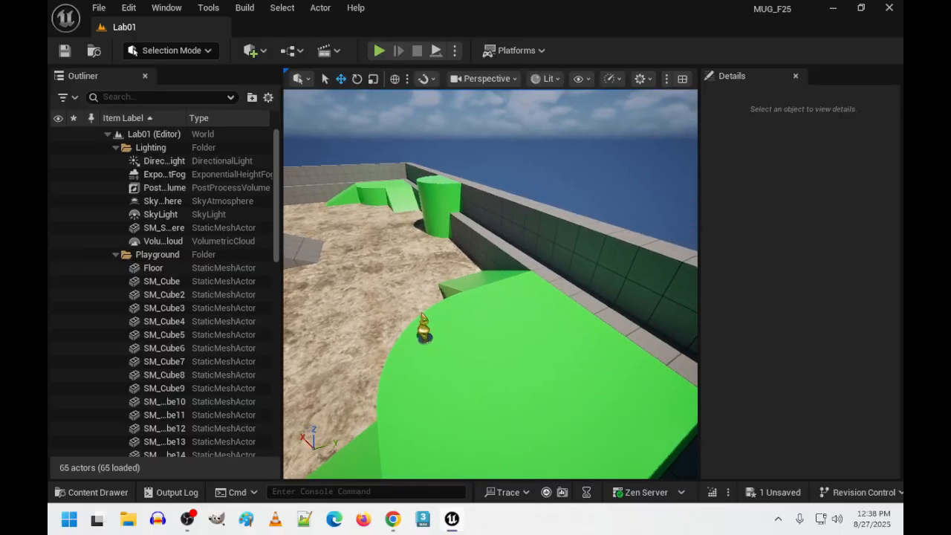
# Select the gold statue again and view it on the green platform from the opposite side.
pyautogui.click(421, 328)
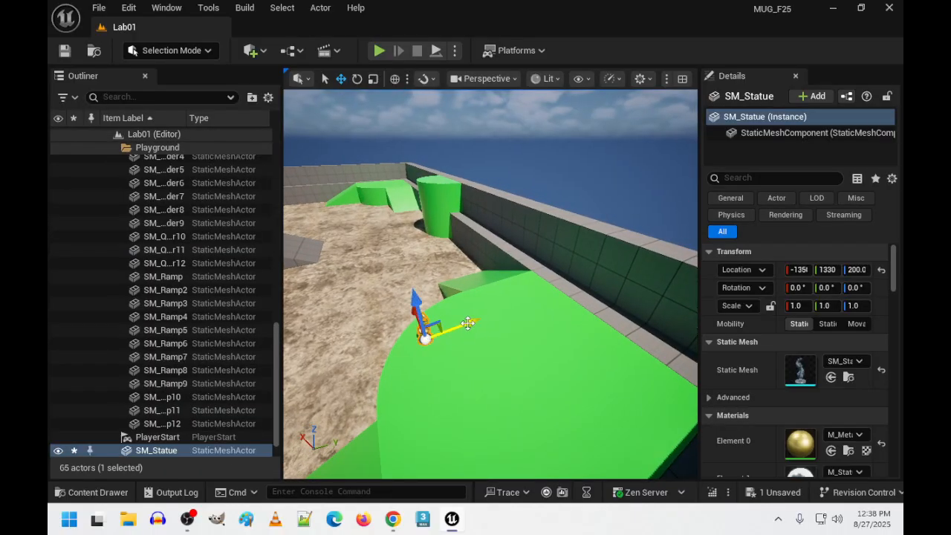
pyautogui.moveTo(435, 336); pyautogui.dragTo(430, 339, button='right')
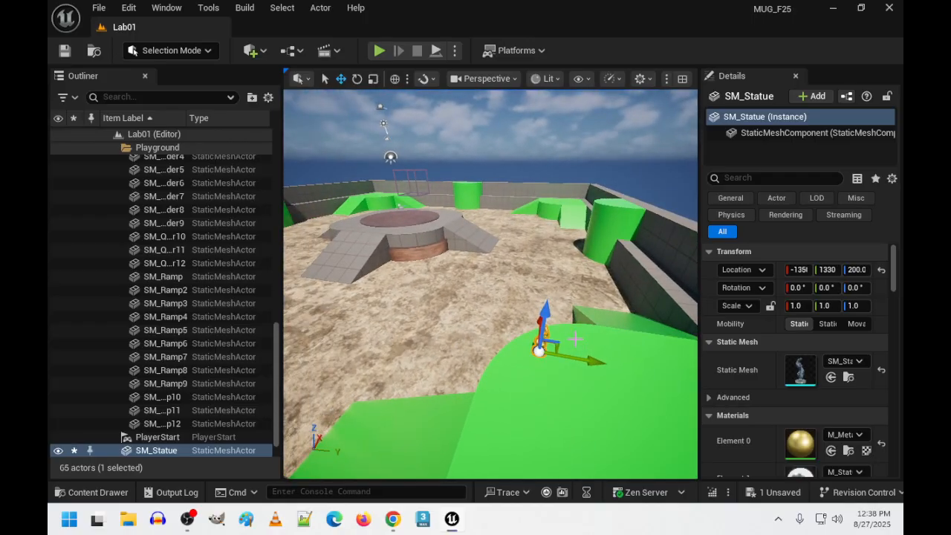
pyautogui.press('d')
pyautogui.moveTo(549, 336); pyautogui.dragTo(452, 338, button='right')
pyautogui.press('d')
pyautogui.press('w')
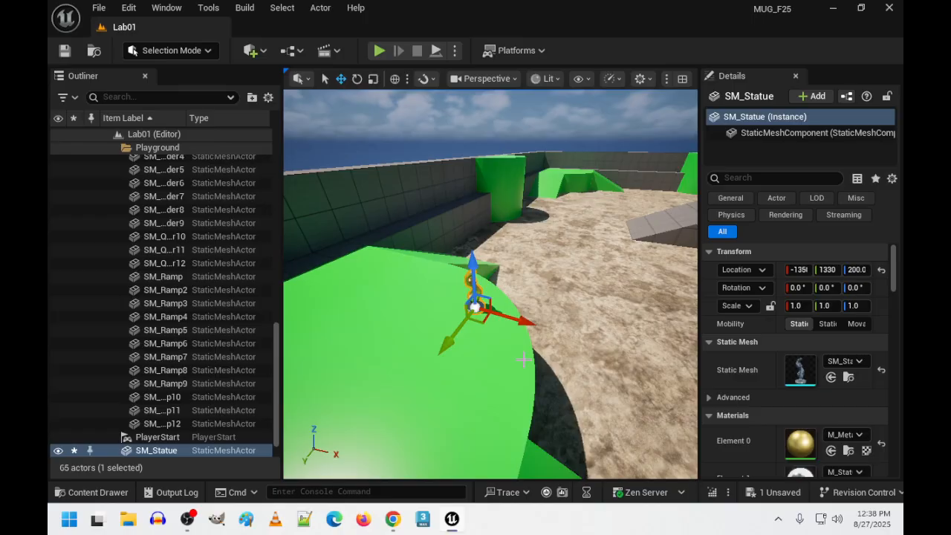
# Show the statue's rotate and scale gizmos and the scale lock option, and return to the move gizmo.
pyautogui.press('e')
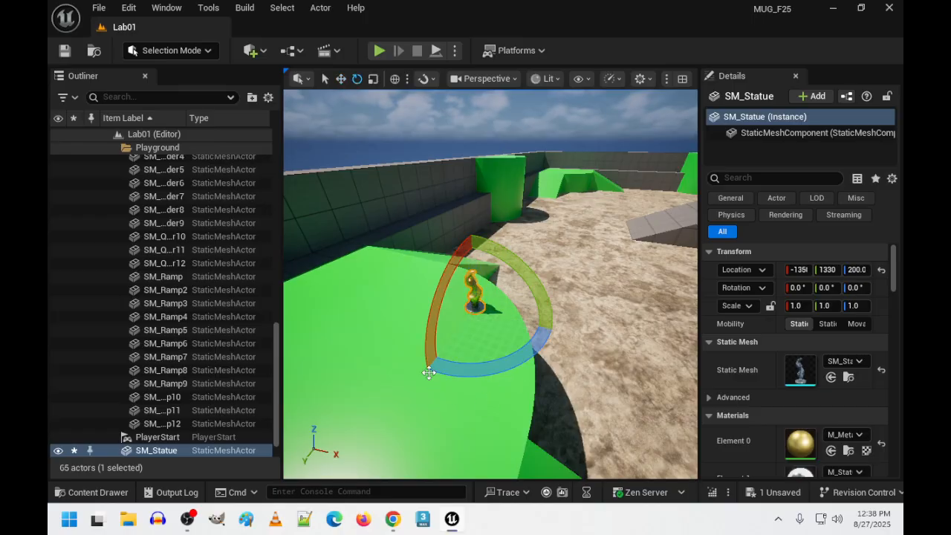
pyautogui.press('r')
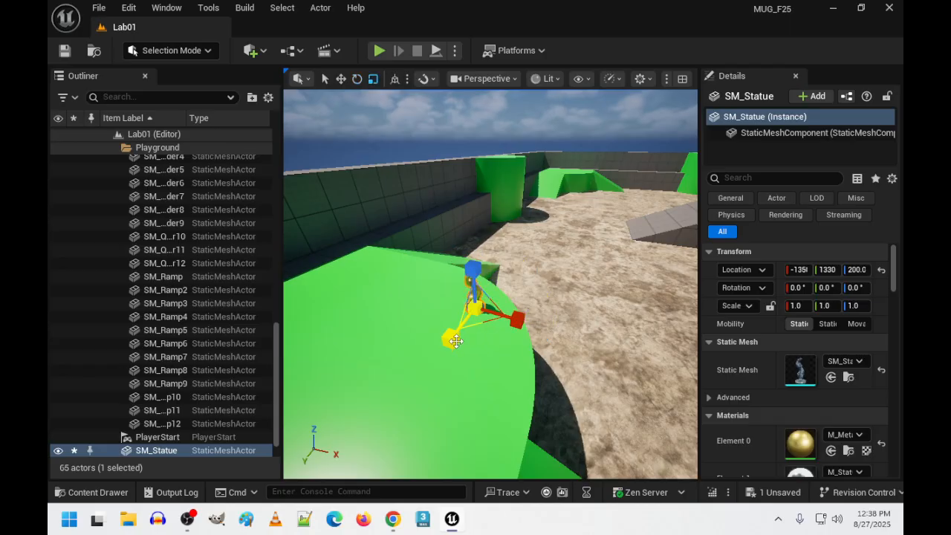
pyautogui.moveTo(476, 269)
pyautogui.mouseDown()
pyautogui.moveTo(476, 216)
pyautogui.moveTo(476, 267)
pyautogui.mouseUp()
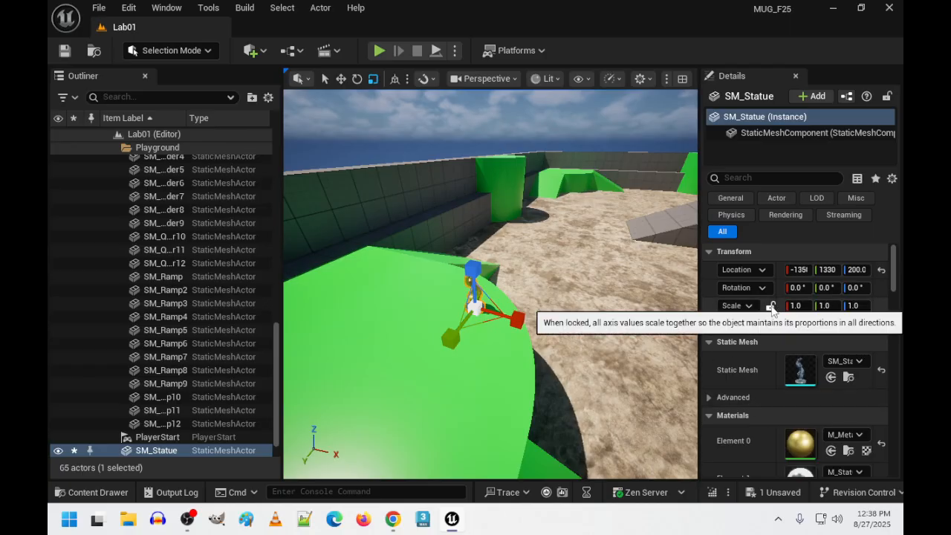
pyautogui.press('q')
pyautogui.press('w')
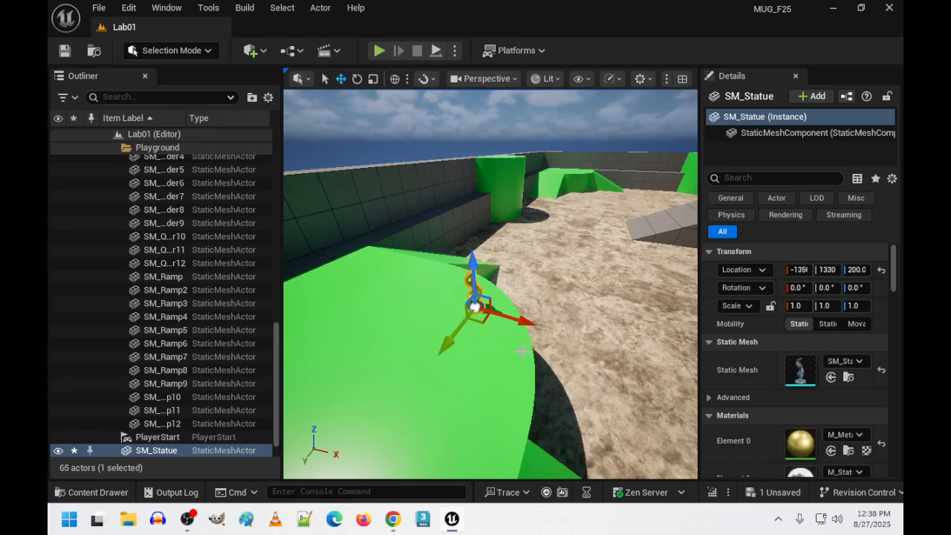
# Move the gold statue from the green platform onto the round pad of the central structure, at about X 90, Y -70, Z 200.
pyautogui.moveTo(582, 341)
pyautogui.mouseDown(button='right')
pyautogui.moveTo(594, 338)
pyautogui.moveTo(586, 349)
pyautogui.moveTo(583, 323)
pyautogui.moveTo(582, 340)
pyautogui.mouseUp(button='right')
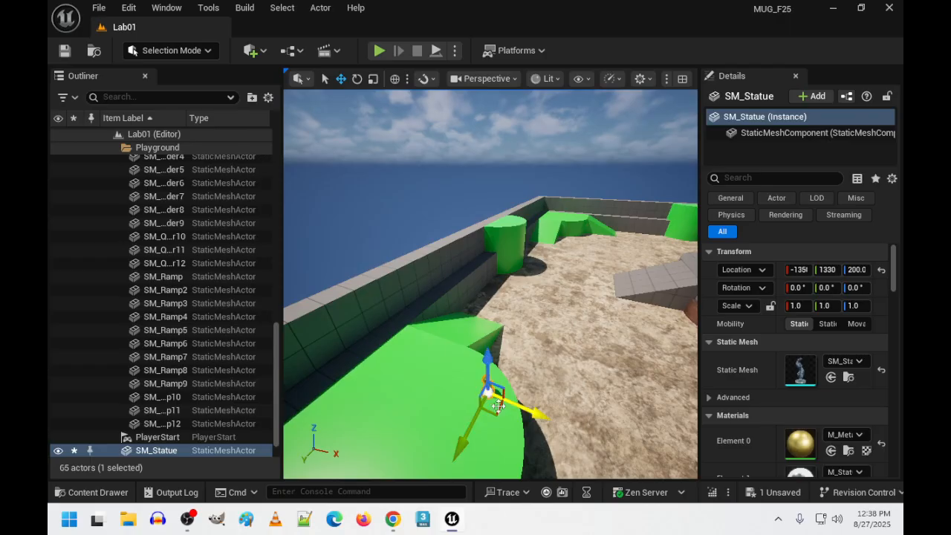
pyautogui.moveTo(480, 396); pyautogui.dragTo(566, 286)
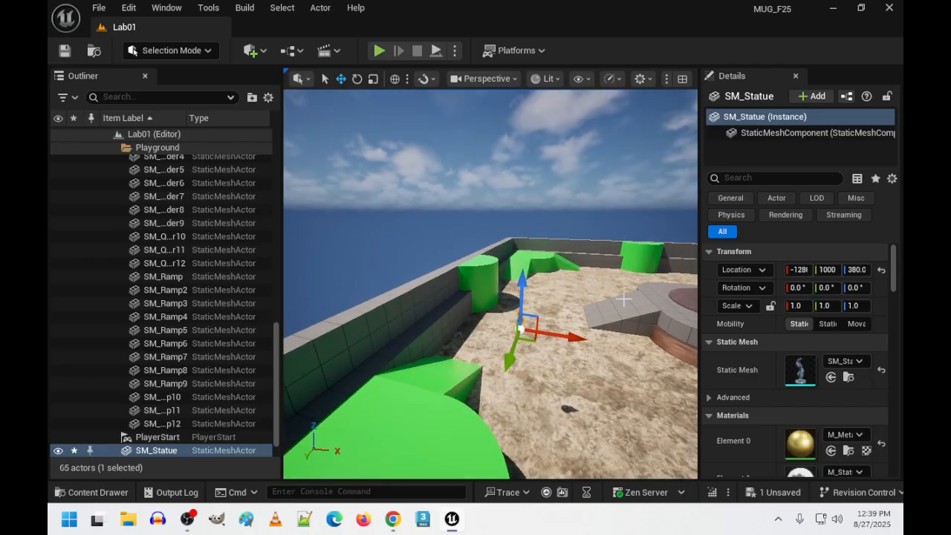
pyautogui.hotkey('ctrl', 'z')
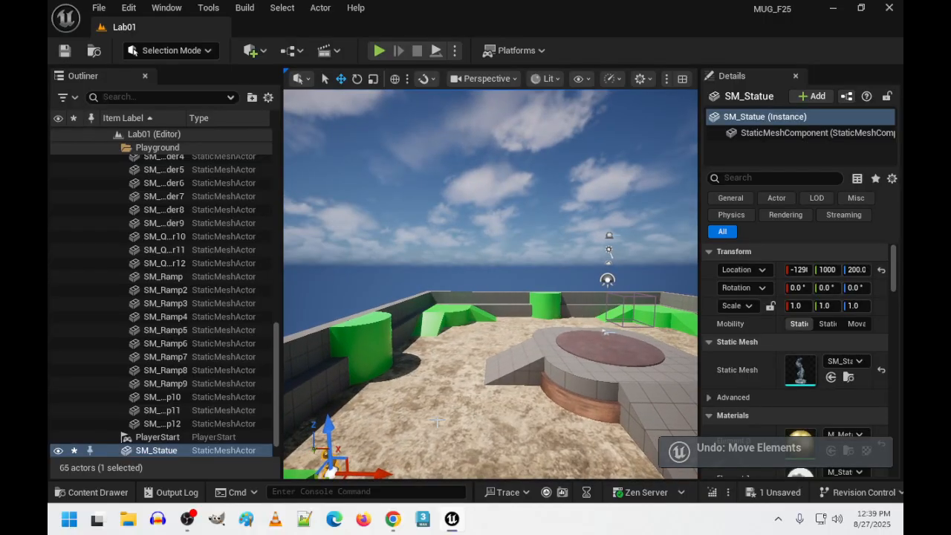
pyautogui.scroll(-2, 436, 420)
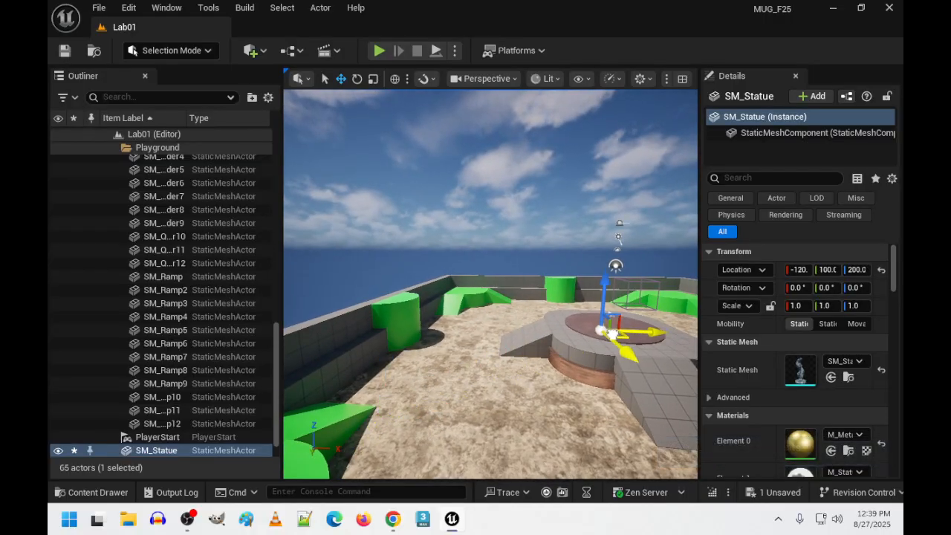
pyautogui.press('f')
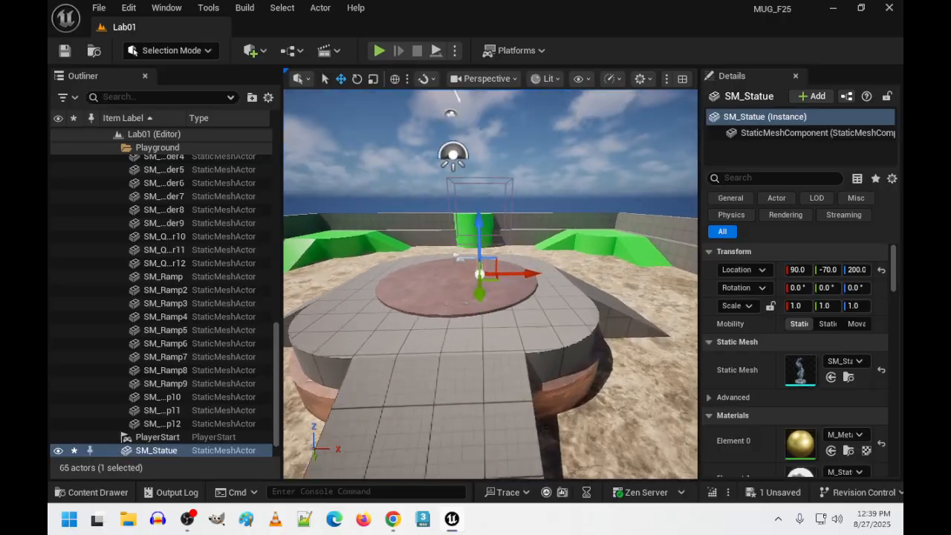
pyautogui.moveTo(490, 284); pyautogui.dragTo(633, 340, button='right')
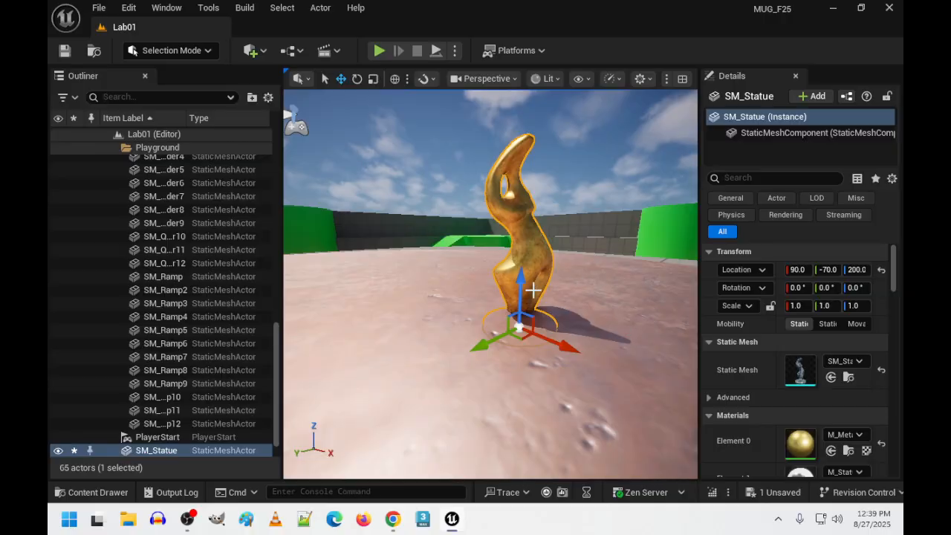
# Move the statue along X to 420, off the round pad onto the gray part of the central platform.
pyautogui.moveTo(533, 290); pyautogui.dragTo(541, 287, button='right')
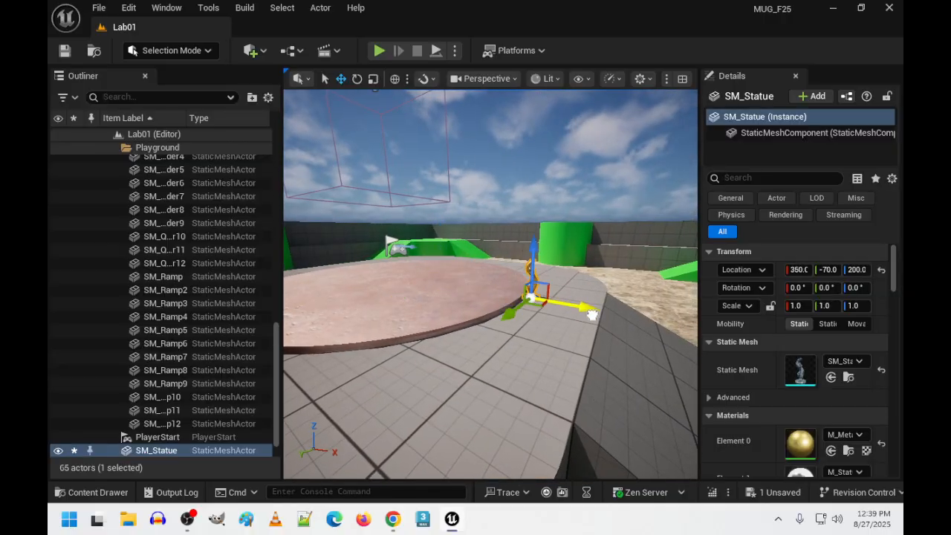
pyautogui.moveTo(630, 333); pyautogui.dragTo(613, 335, button='right')
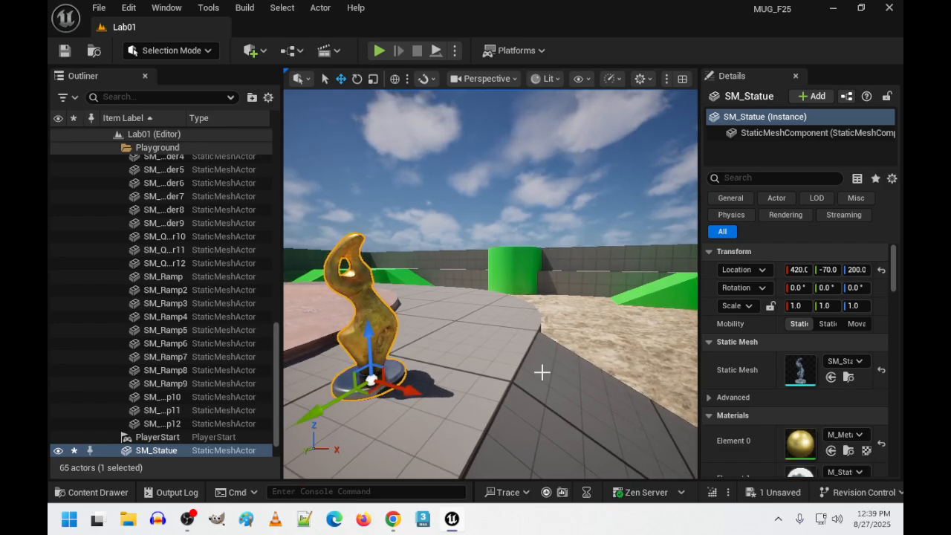
pyautogui.moveTo(468, 353)
pyautogui.mouseDown(button='right')
pyautogui.moveTo(468, 338)
pyautogui.moveTo(468, 382)
pyautogui.moveTo(454, 382)
pyautogui.moveTo(470, 346)
pyautogui.mouseUp(button='right')
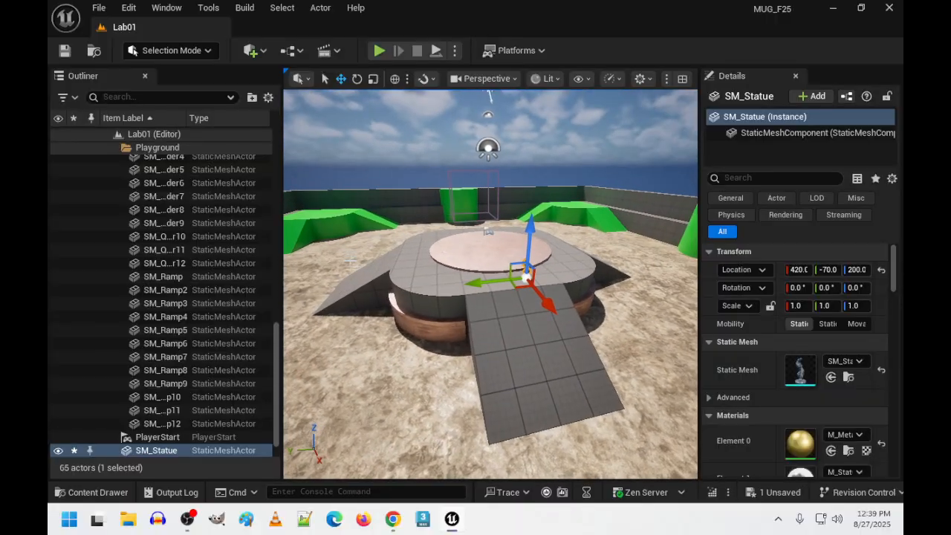
# Select SM_SkySphere in the Lighting folder and raise it along Z to about 720.
pyautogui.scroll(10, 192, 223)
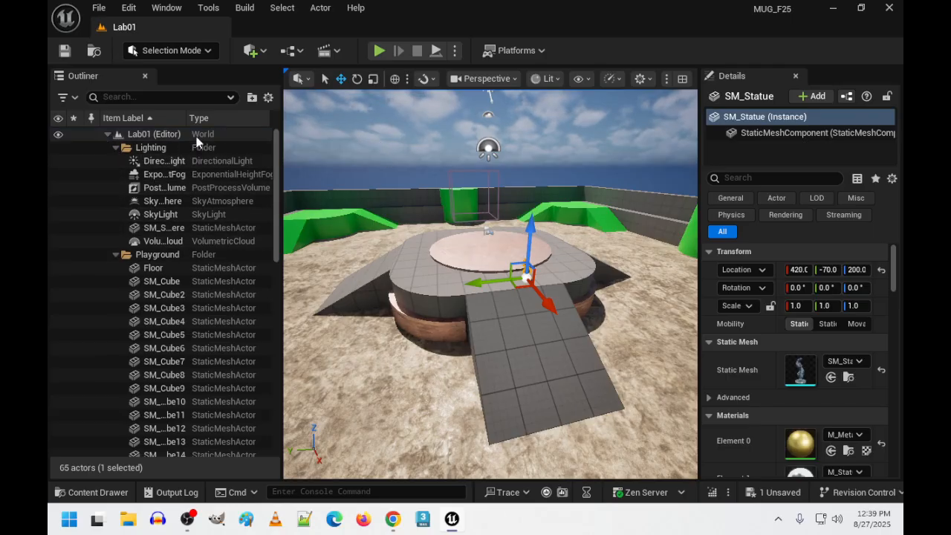
pyautogui.click(165, 229)
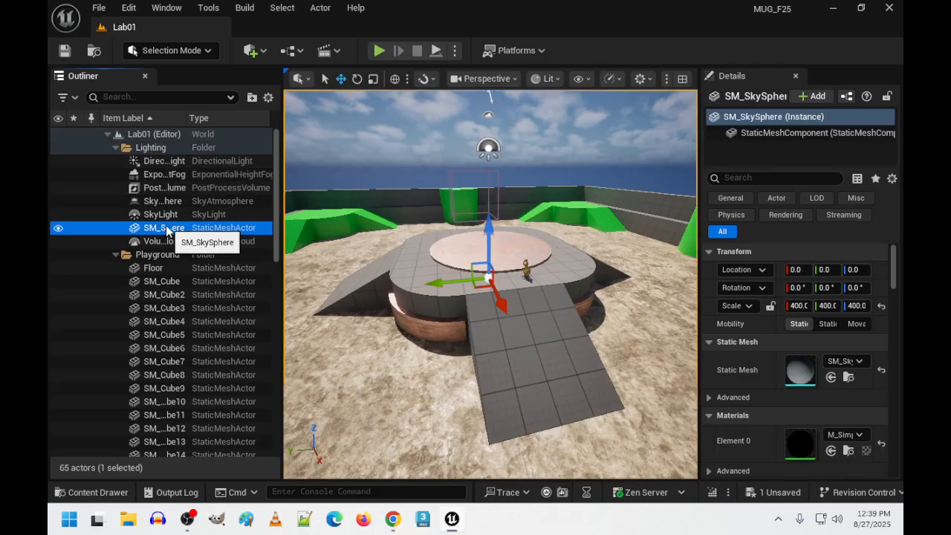
pyautogui.press('w')
pyautogui.moveTo(446, 275); pyautogui.dragTo(446, 231, button='right')
pyautogui.press('f')
pyautogui.press('w')
pyautogui.press('w')
pyautogui.press('f')
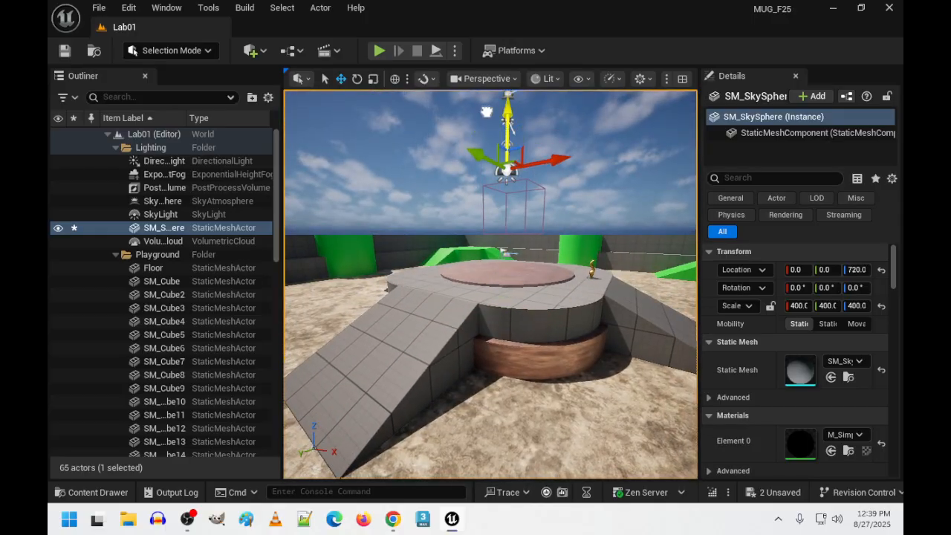
# Lower SM_SkySphere to about Z 290, and raise it to about Z 890 to compare the sky.
pyautogui.keyDown('shift'); pyautogui.moveTo(480, 194); pyautogui.dragTo(429, 299); pyautogui.keyUp('shift')
pyautogui.moveTo(445, 297); pyautogui.dragTo(421, 327, button='right')
pyautogui.scroll(-5, 490, 284)
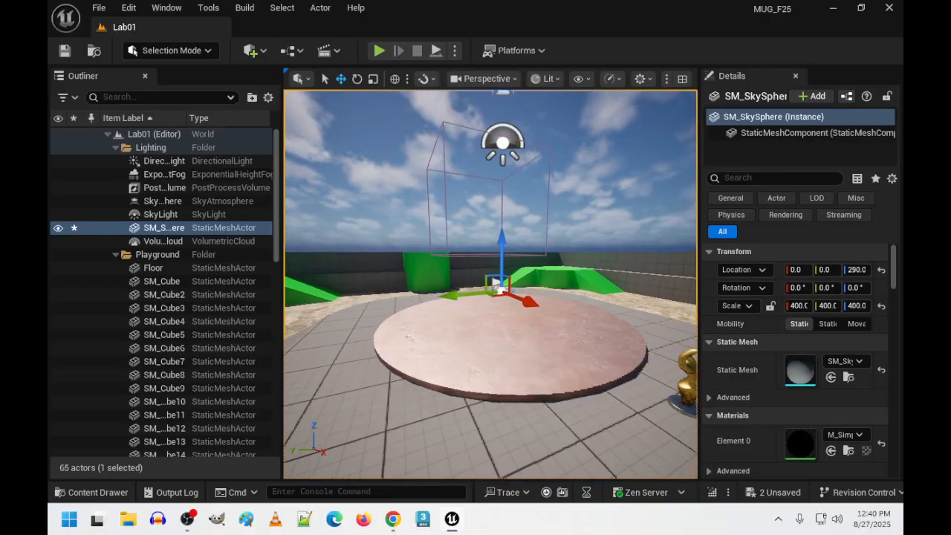
pyautogui.scroll(-1, 493, 197)
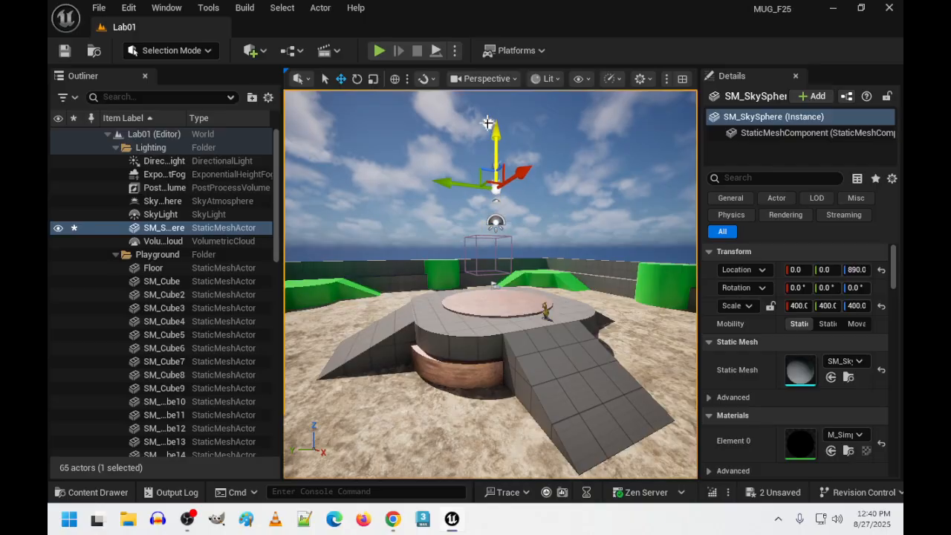
pyautogui.moveTo(487, 122); pyautogui.dragTo(517, 95, button='right')
pyautogui.press('s')
pyautogui.press('w')
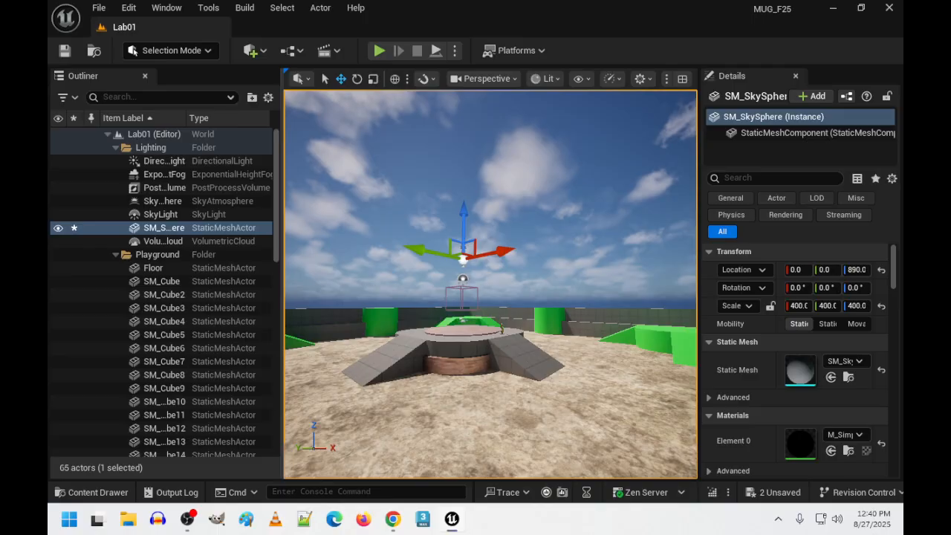
# Widen the Outliner so the longer actor names are readable.
pyautogui.moveTo(284, 133); pyautogui.dragTo(291, 133, button='right')
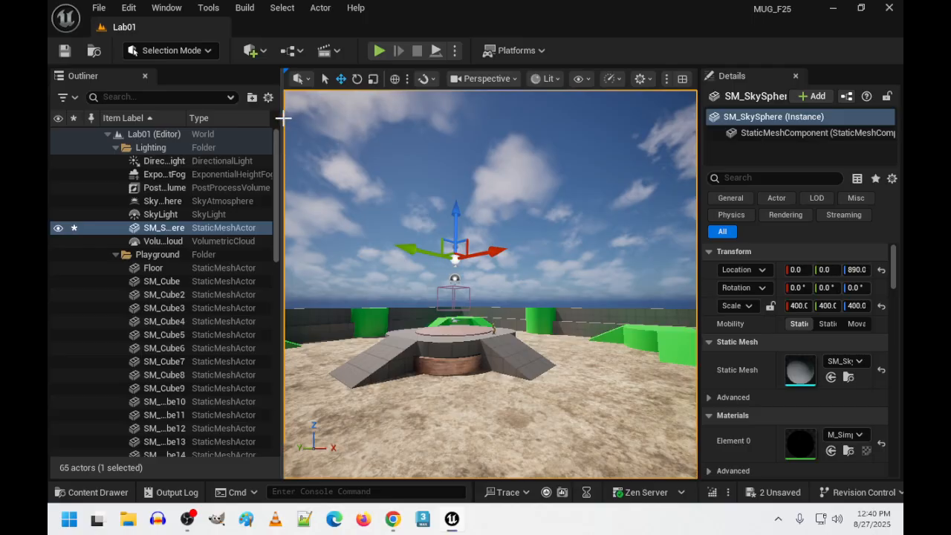
pyautogui.moveTo(282, 132); pyautogui.dragTo(346, 274)
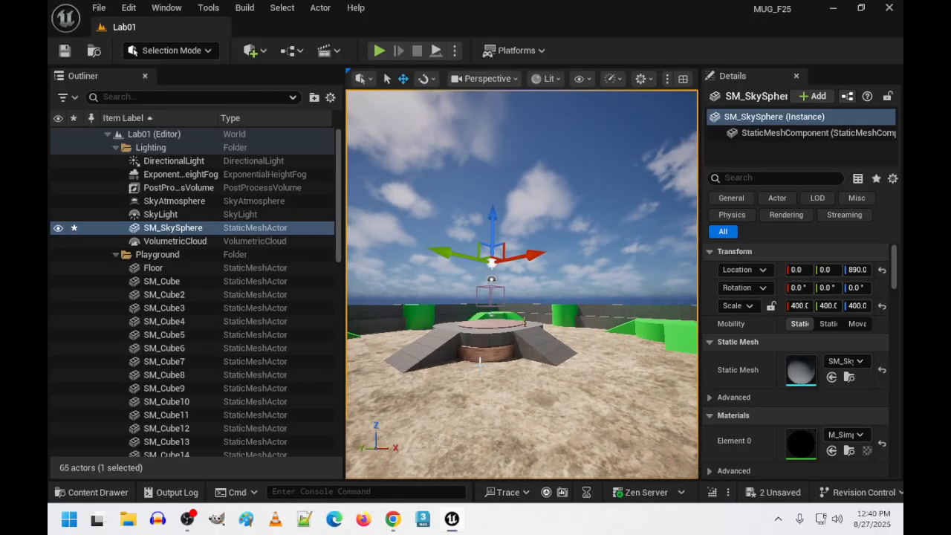
pyautogui.press('w')
pyautogui.moveTo(480, 364); pyautogui.dragTo(520, 342, button='right')
pyautogui.press('a')
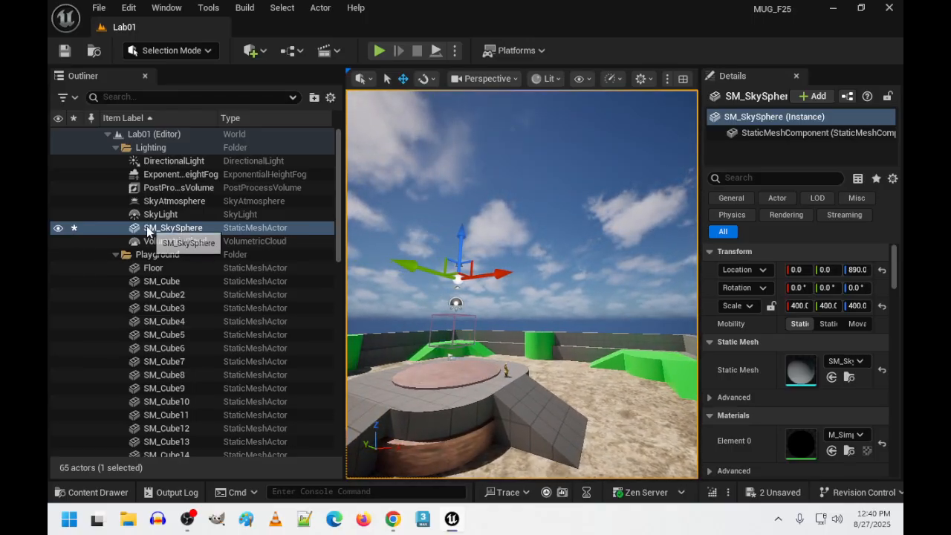
# Try lowering SM_SkySphere to about Z 810, and undo that move.
pyautogui.moveTo(475, 319); pyautogui.dragTo(499, 269, button='right')
pyautogui.press('a')
pyautogui.press('w')
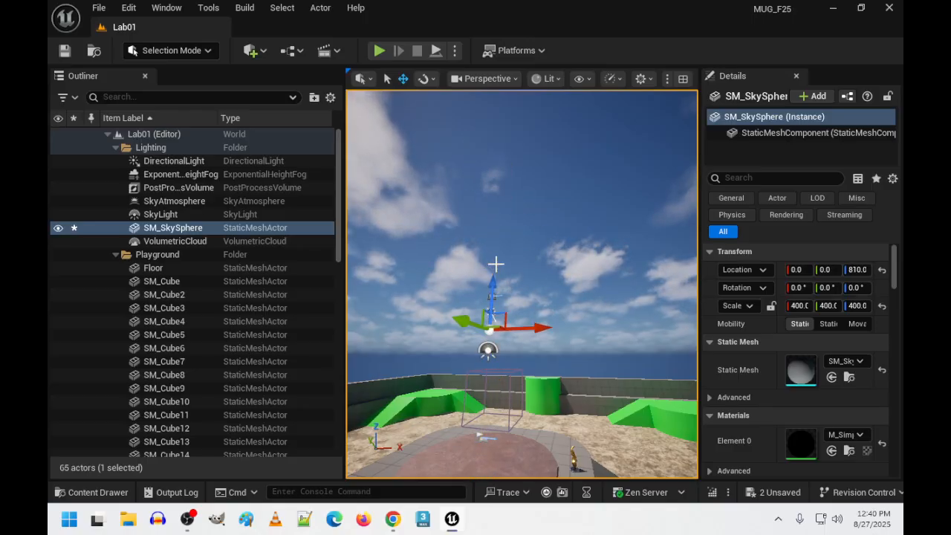
pyautogui.hotkey('ctrl', 'z')
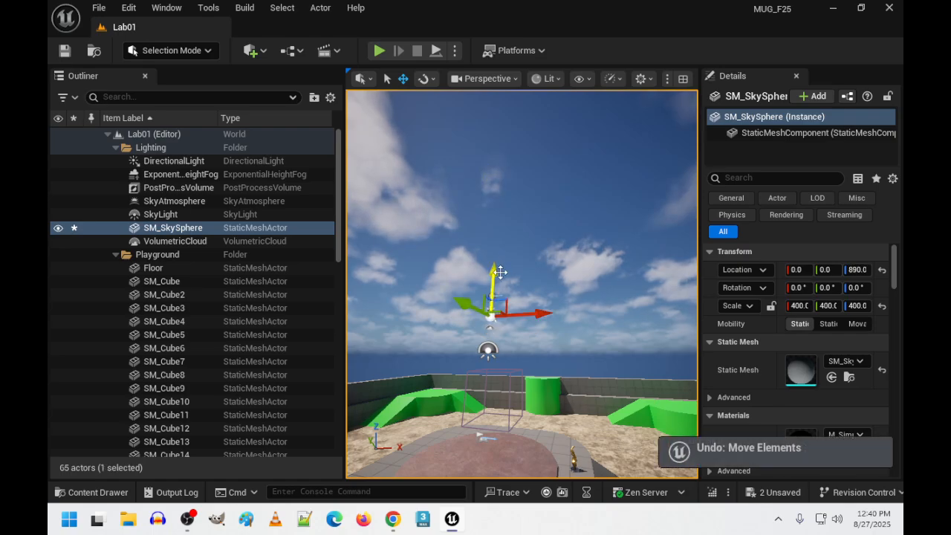
# Undo all the remaining moves of SM_SkySphere.
pyautogui.moveTo(512, 308); pyautogui.dragTo(502, 287, button='right')
pyautogui.press('s')
pyautogui.press('w')
pyautogui.press('s')
pyautogui.hotkey('ctrl', 'z')
pyautogui.moveTo(550, 141); pyautogui.dragTo(550, 141, button='right')
pyautogui.press('s')
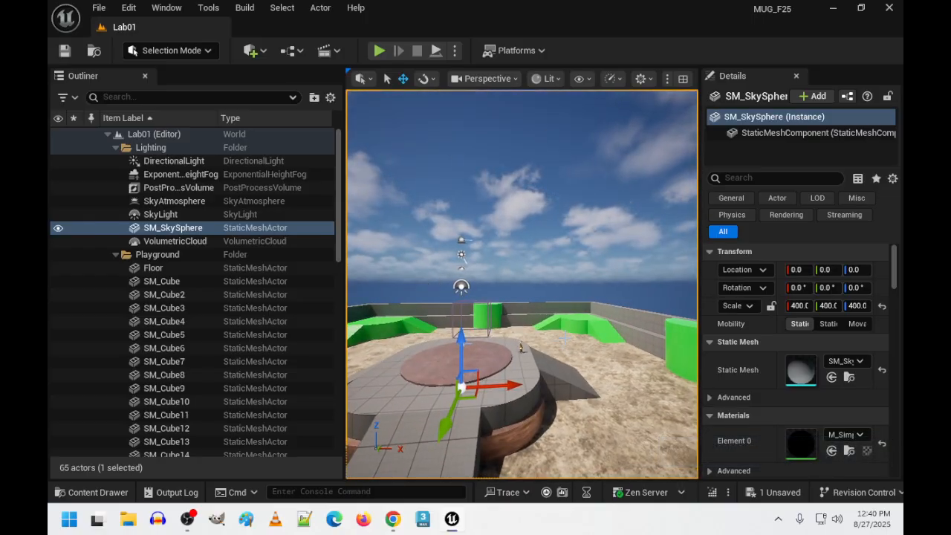
# Delete SM_SkySphere, VolumetricCloud and SkyAtmosphere from the Lighting folder to show their effect on the sky.
pyautogui.press('Delete')
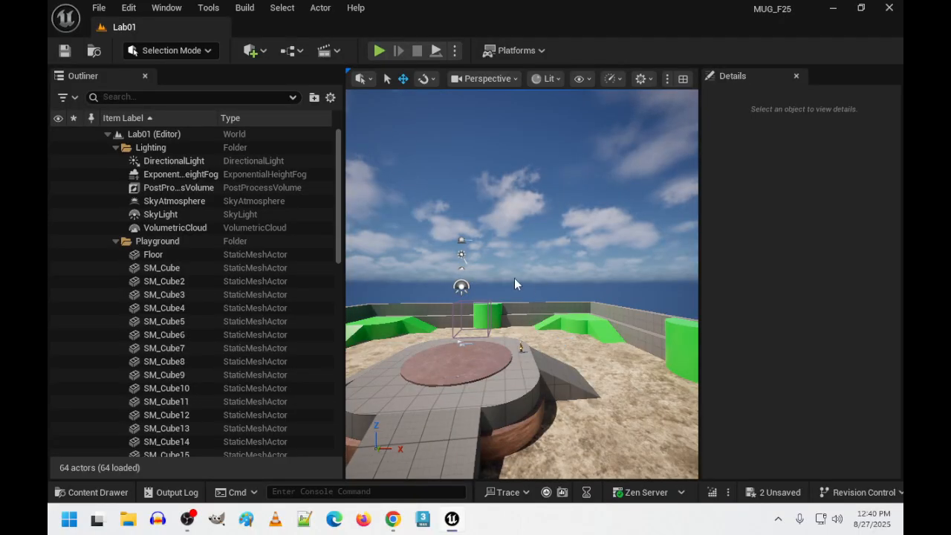
pyautogui.click(182, 228)
pyautogui.press('Delete')
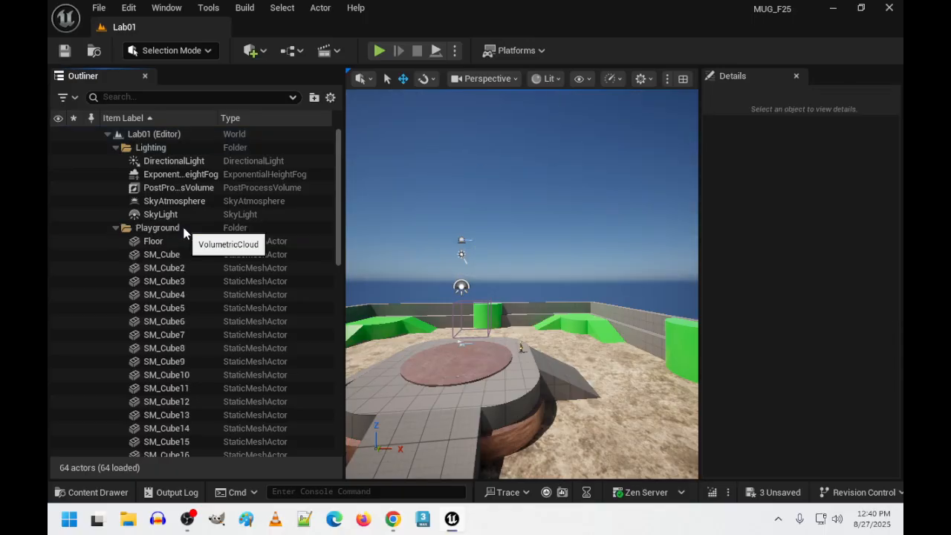
pyautogui.click(174, 205)
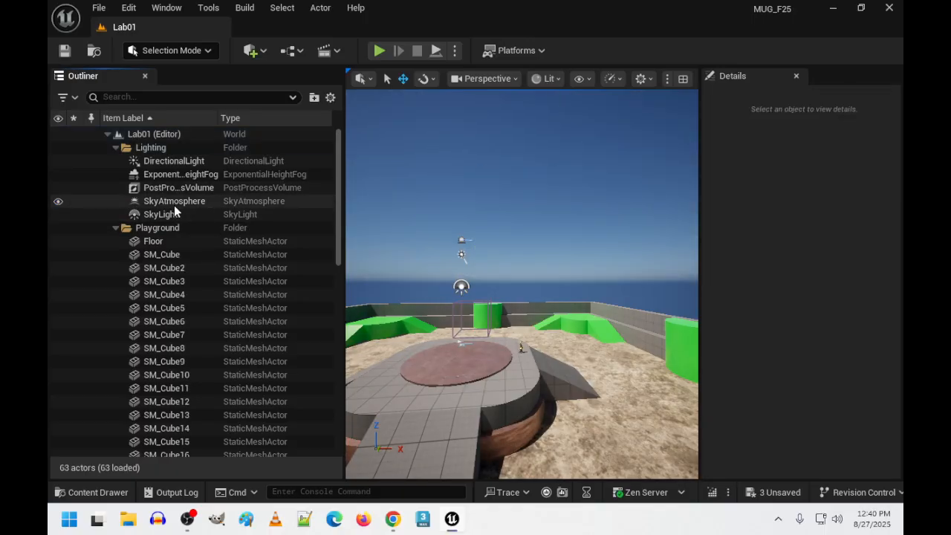
pyautogui.press('Delete')
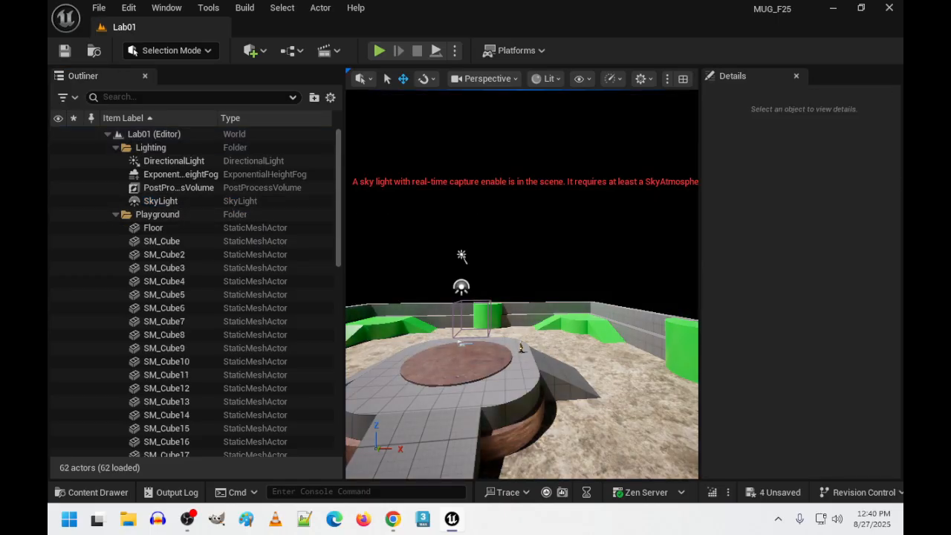
# Inspect the level without its sky, select ExponentialHeightFog, and undo the three sky actor deletions.
pyautogui.moveTo(496, 208); pyautogui.dragTo(470, 258)
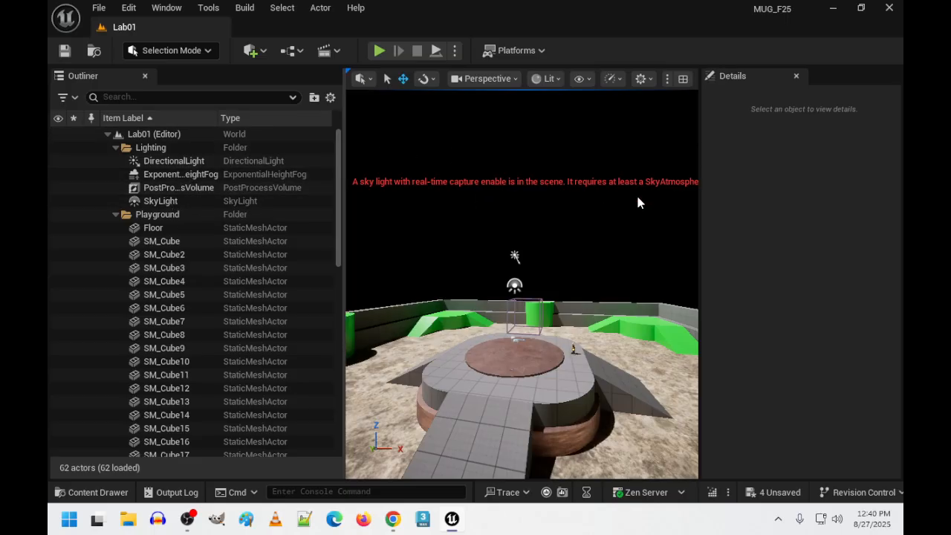
pyautogui.click(180, 174)
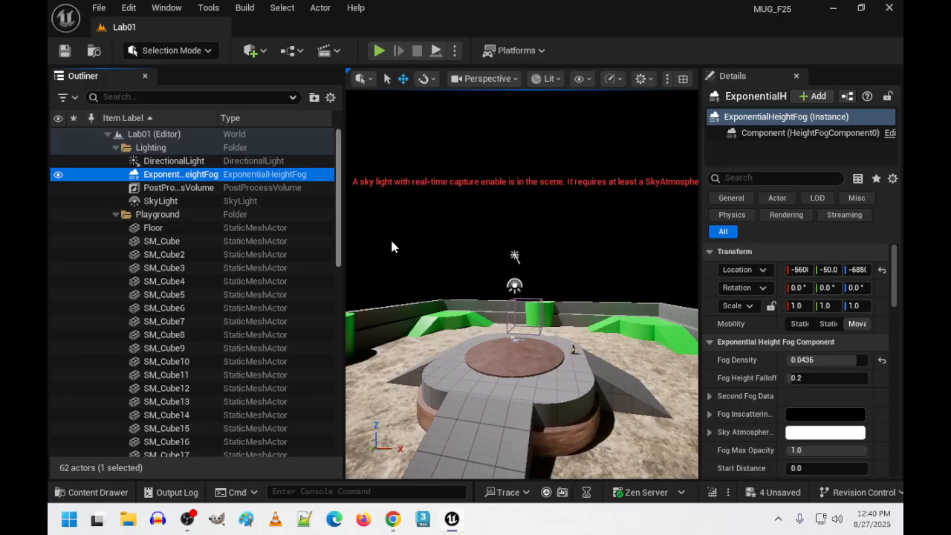
pyautogui.hotkey('ctrl', 'z')
pyautogui.hotkey('ctrl', 'z')
pyautogui.hotkey('ctrl', 'z')
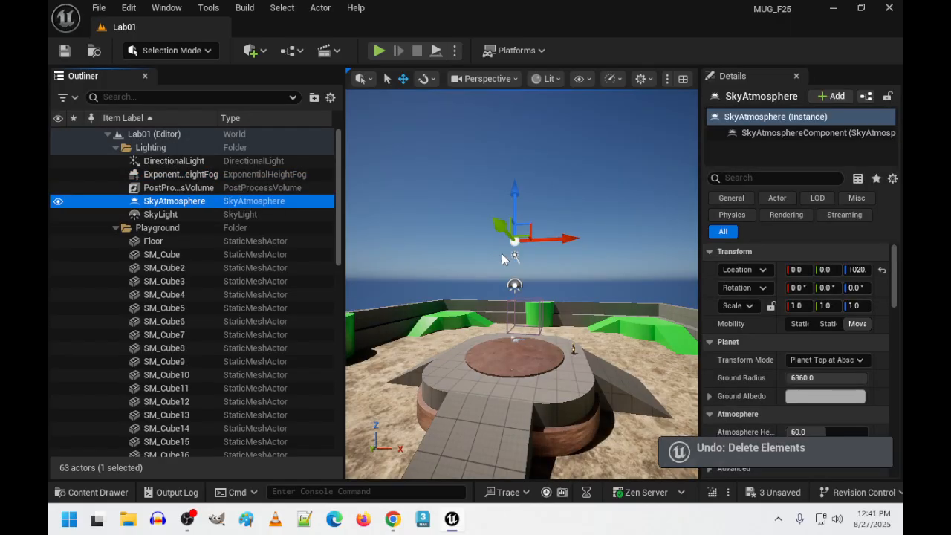
pyautogui.hotkey('ctrl', 'z')
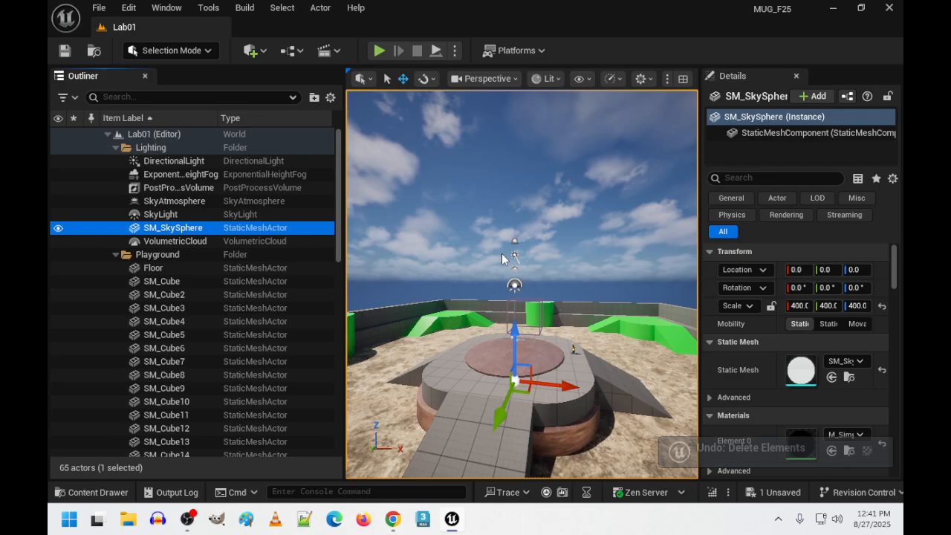
pyautogui.hotkey('ctrl', 'z')
# Look through the Outliner's actor list and collapse the Lighting folder.
pyautogui.scroll(-2, 248, 297)
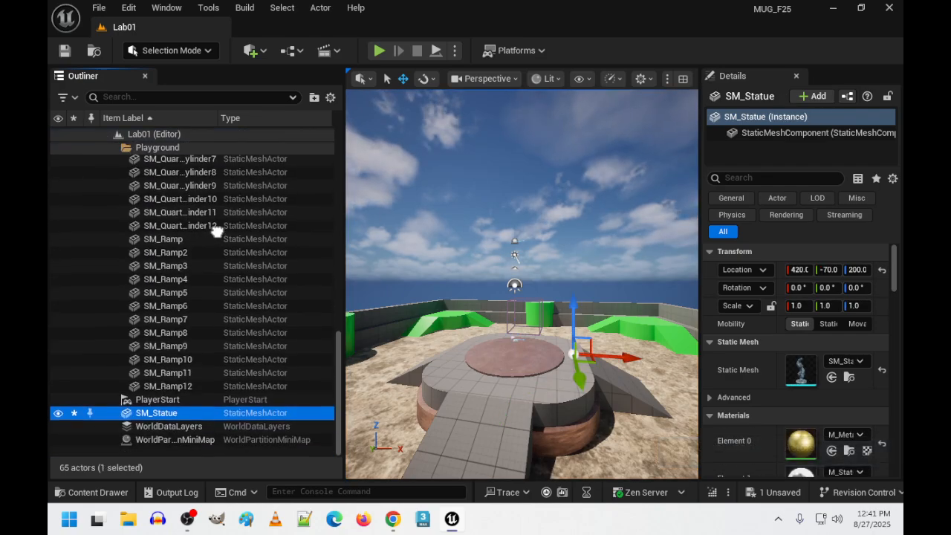
pyautogui.scroll(8, 241, 389)
pyautogui.scroll(7, 212, 299)
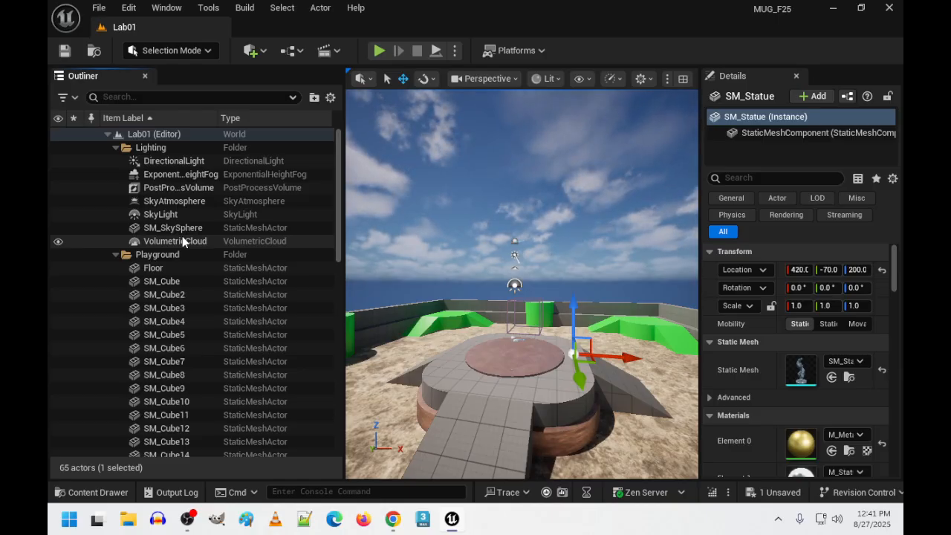
pyautogui.click(116, 148)
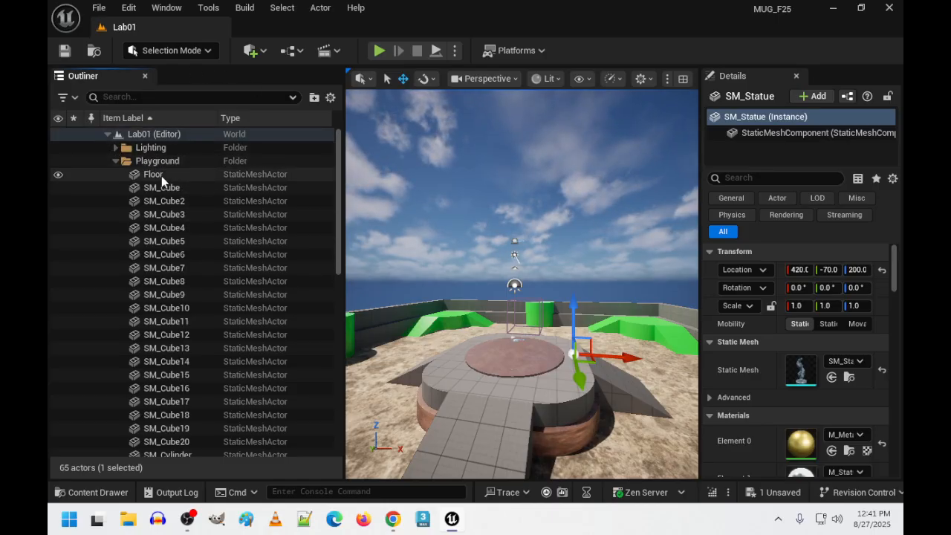
# Select the gray block SM_Cube14 and the green SM_Cylinder5 in the level to identify them in the Playground folder.
pyautogui.click(491, 430)
pyautogui.click(519, 384)
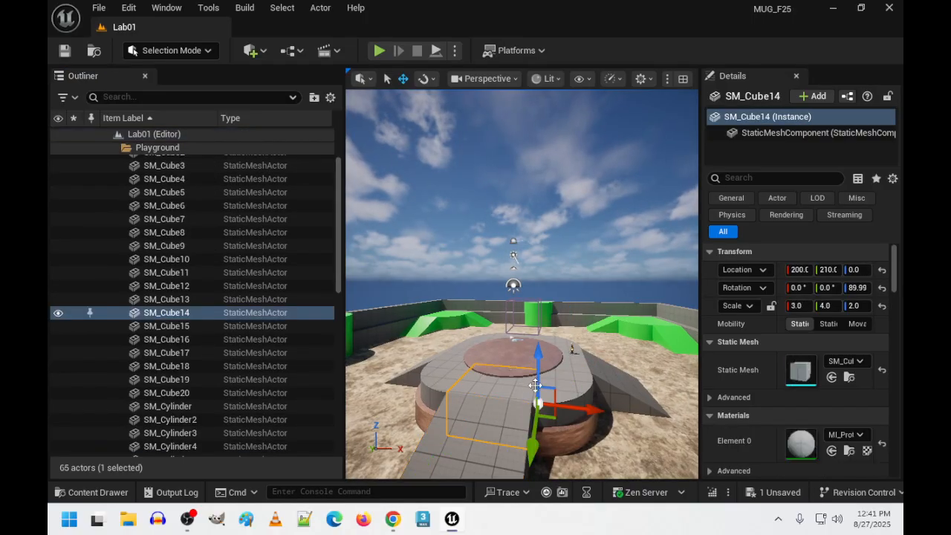
pyautogui.press('d')
pyautogui.moveTo(518, 384); pyautogui.dragTo(594, 383, button='right')
pyautogui.press('s')
pyautogui.press('w')
pyautogui.press('a')
pyautogui.moveTo(553, 317); pyautogui.dragTo(594, 321, button='right')
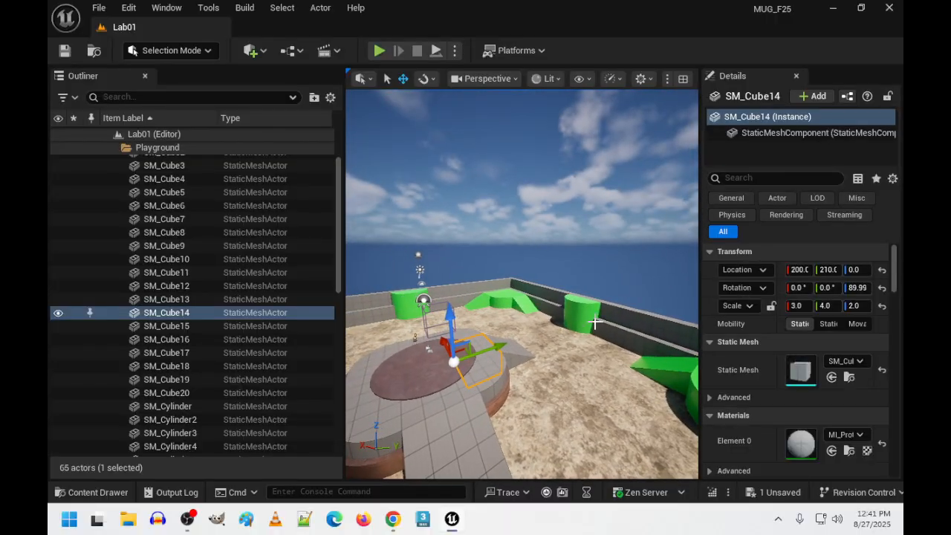
pyautogui.click(575, 313)
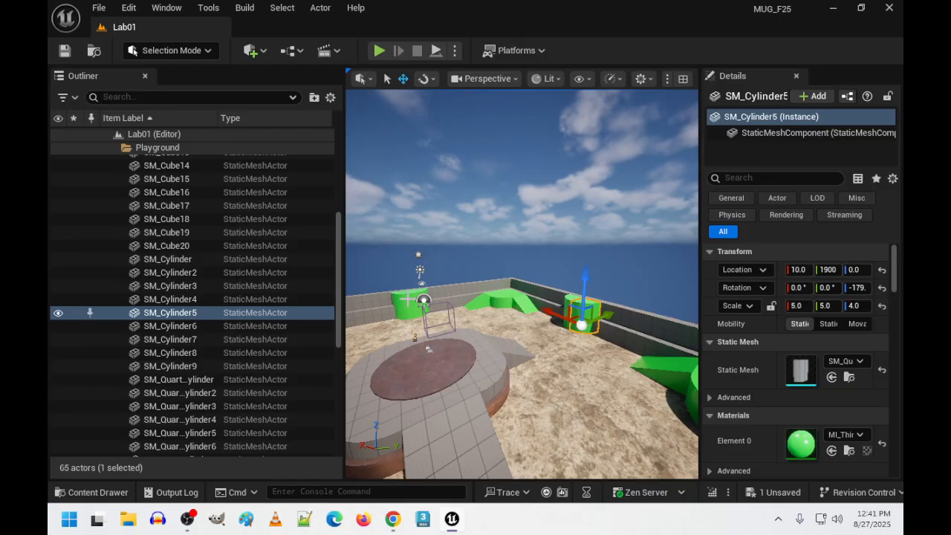
# Identify SM_Cylinder8, SM_QuarterCylinder6 and SM_SkySphere by selecting them in the level while moving around the playground.
pyautogui.click(407, 299)
pyautogui.moveTo(407, 298); pyautogui.dragTo(401, 322, button='right')
pyautogui.press('d')
pyautogui.press('w')
pyautogui.press('s')
pyautogui.press('a')
pyautogui.press('s')
pyautogui.press('d')
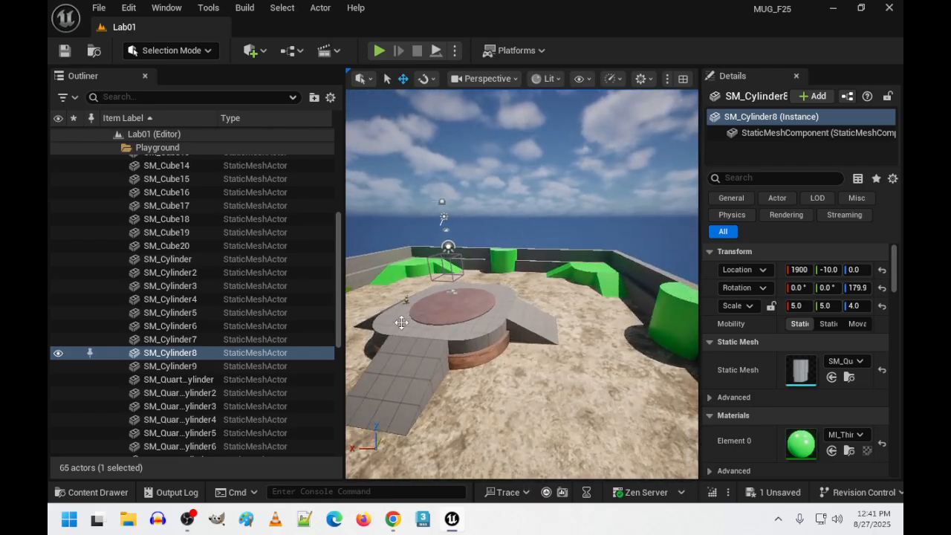
pyautogui.click(401, 322)
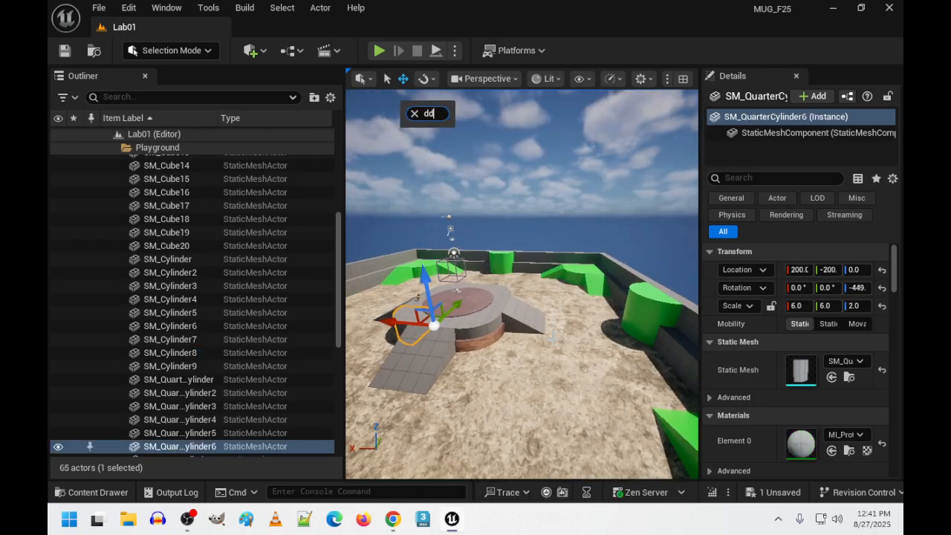
pyautogui.press('Escape')
pyautogui.click(364, 220)
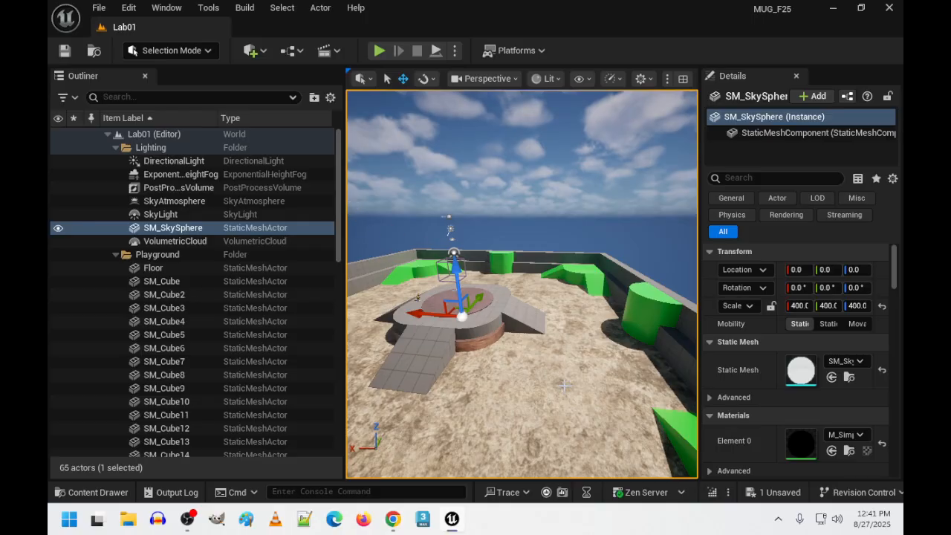
# Select the Floor actor and set its X and Y scale to 8.
pyautogui.moveTo(564, 385); pyautogui.dragTo(586, 425, button='right')
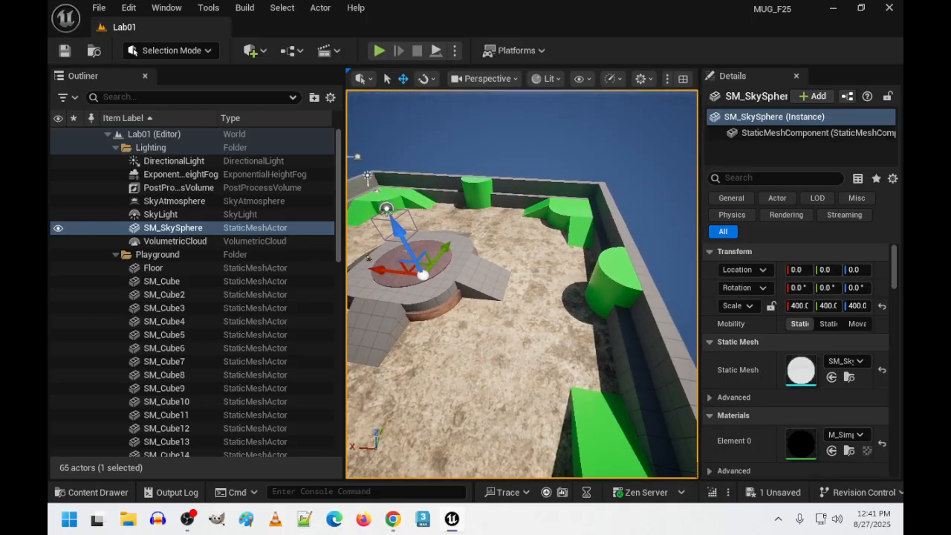
pyautogui.click(497, 373)
pyautogui.moveTo(463, 345)
pyautogui.mouseDown(button='right')
pyautogui.moveTo(535, 297)
pyautogui.moveTo(589, 291)
pyautogui.mouseUp(button='right')
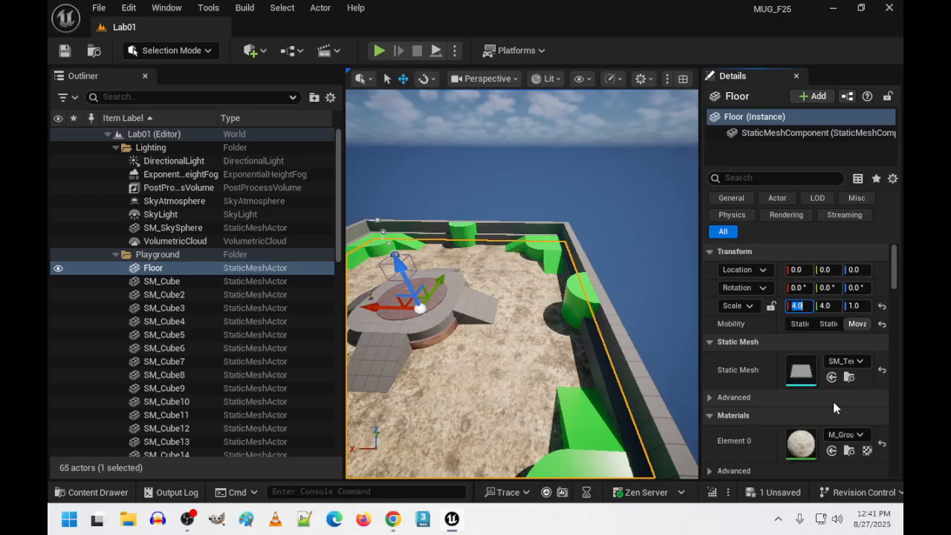
pyautogui.write('8')
pyautogui.press('Tab')
pyautogui.write('8')
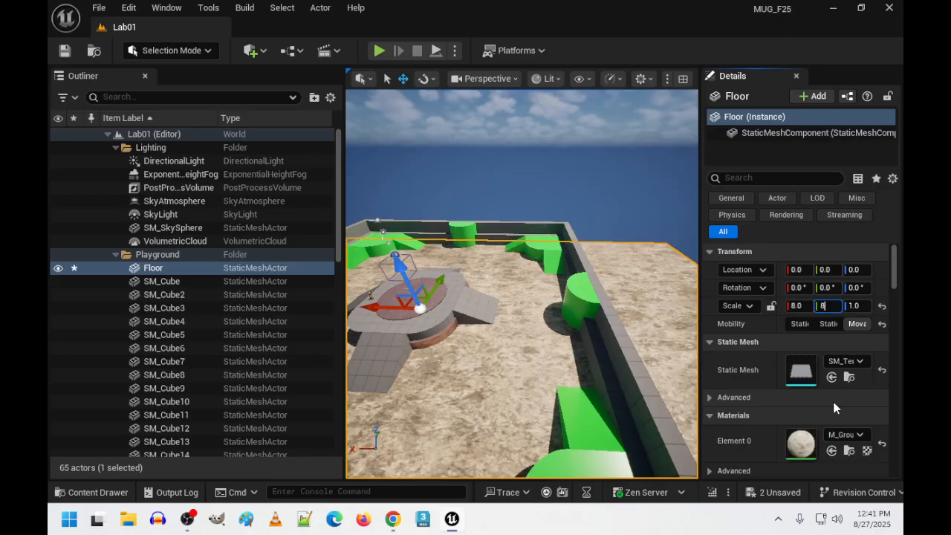
pyautogui.press('Tab')
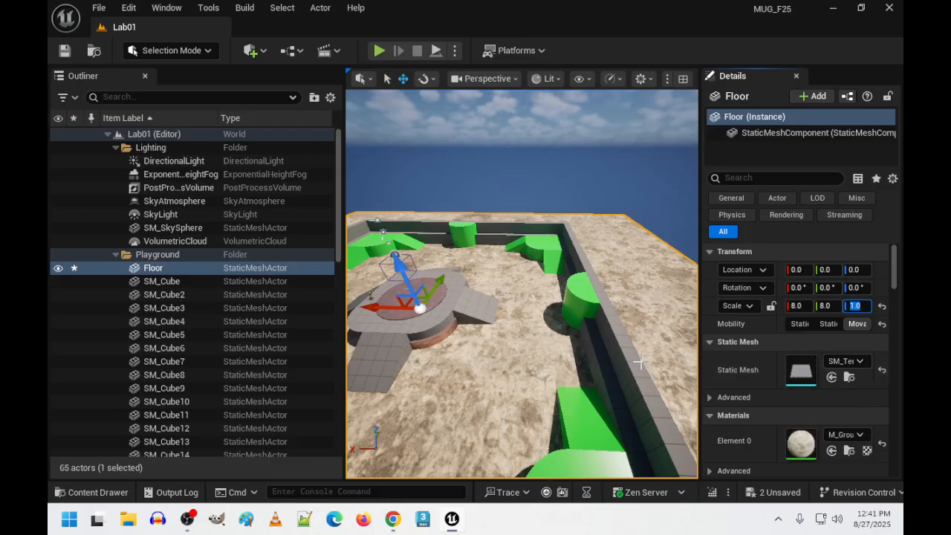
# Inspect the enlarged floor, select the perimeter wall piece SM_Cube20, and narrow the Outliner to widen the viewport.
pyautogui.moveTo(535, 297); pyautogui.dragTo(568, 298, button='right')
pyautogui.press('a')
pyautogui.press('s')
pyautogui.moveTo(576, 343)
pyautogui.mouseDown(button='right')
pyautogui.moveTo(587, 343)
pyautogui.moveTo(576, 343)
pyautogui.mouseUp(button='right')
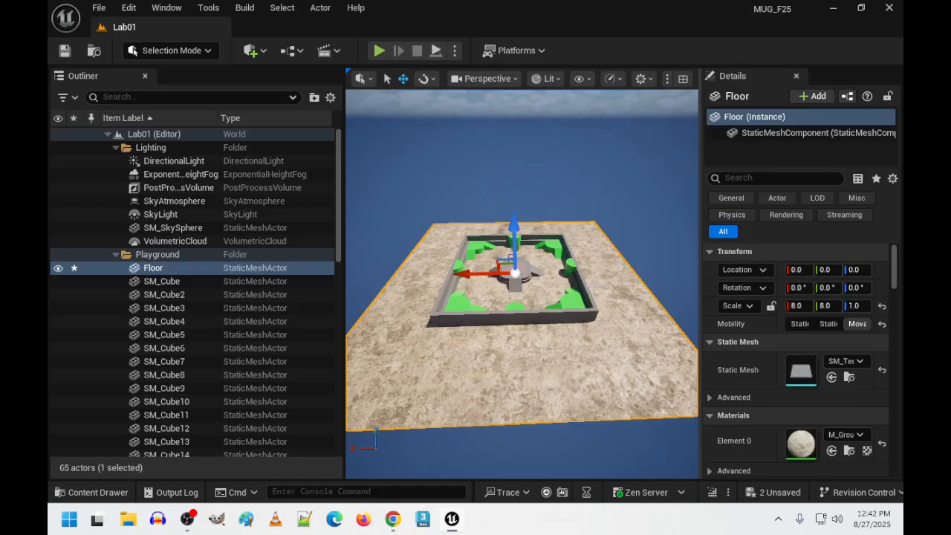
pyautogui.click(585, 295)
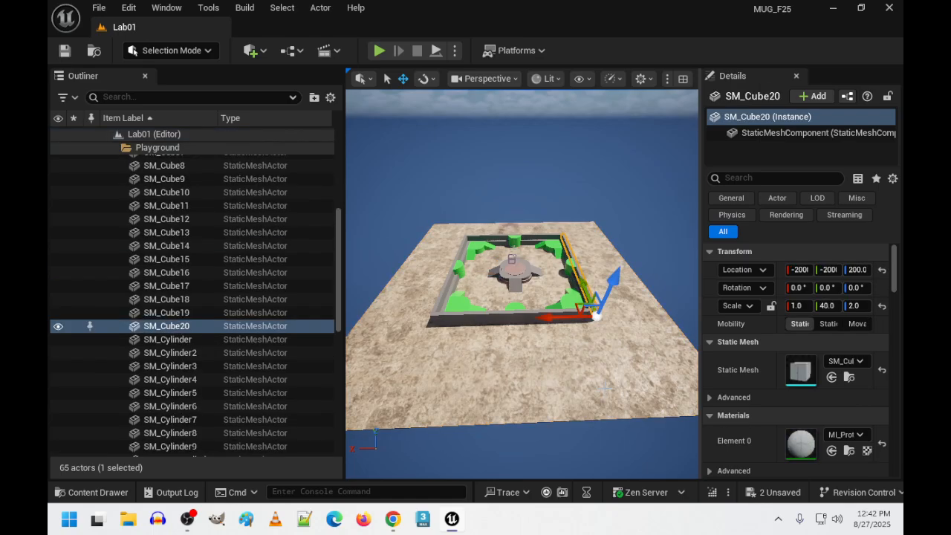
pyautogui.moveTo(606, 388); pyautogui.dragTo(602, 382, button='right')
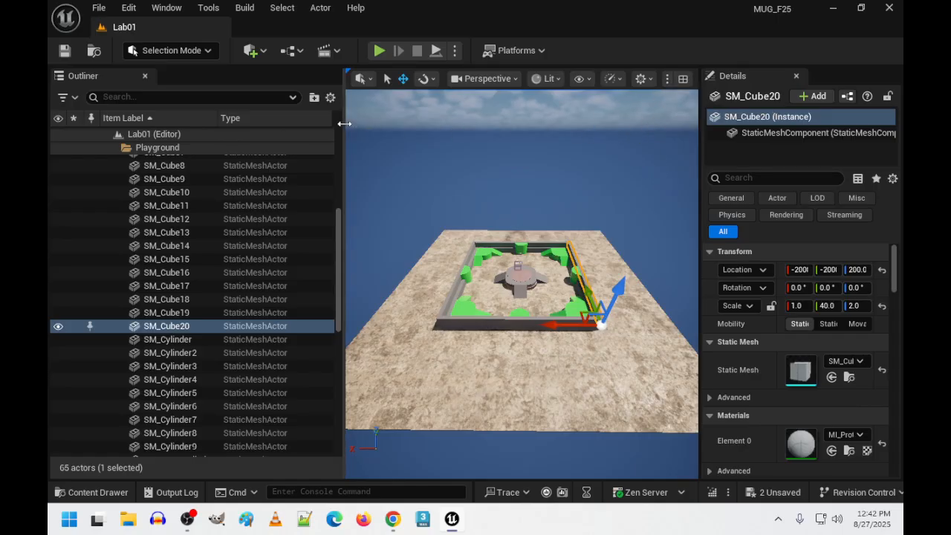
pyautogui.moveTo(345, 124); pyautogui.dragTo(184, 138)
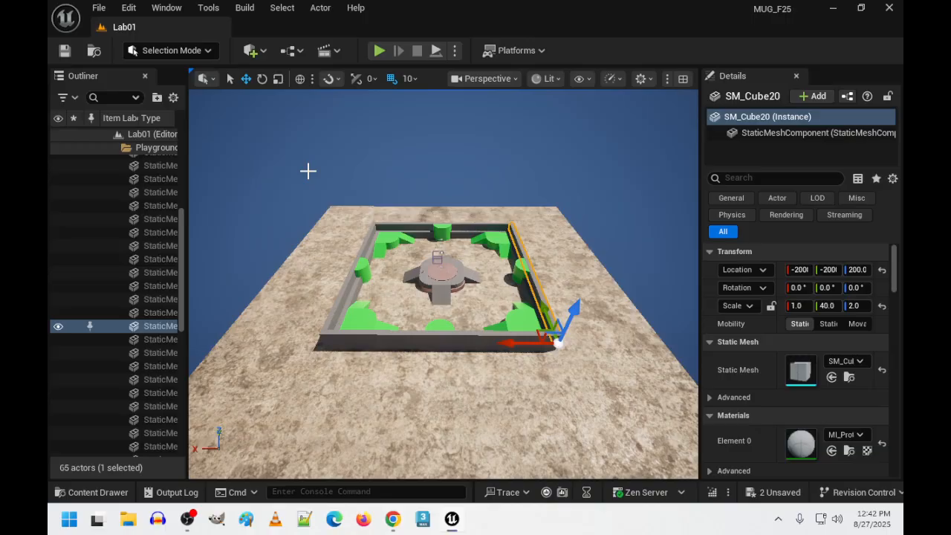
# Cycle SM_Cube20 through the select, move, rotate and scale modes to compare the gizmos, ending in select mode.
pyautogui.press('q')
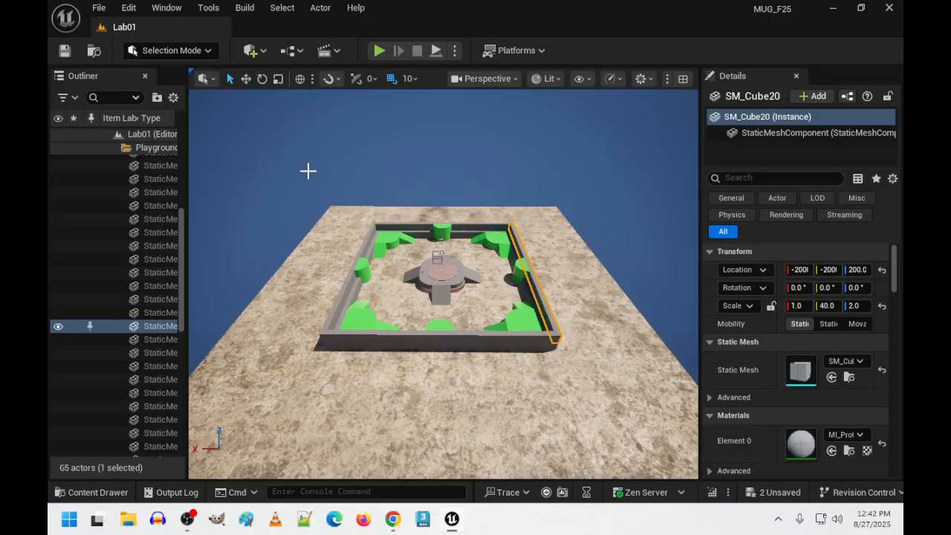
pyautogui.click(528, 335)
pyautogui.click(546, 295)
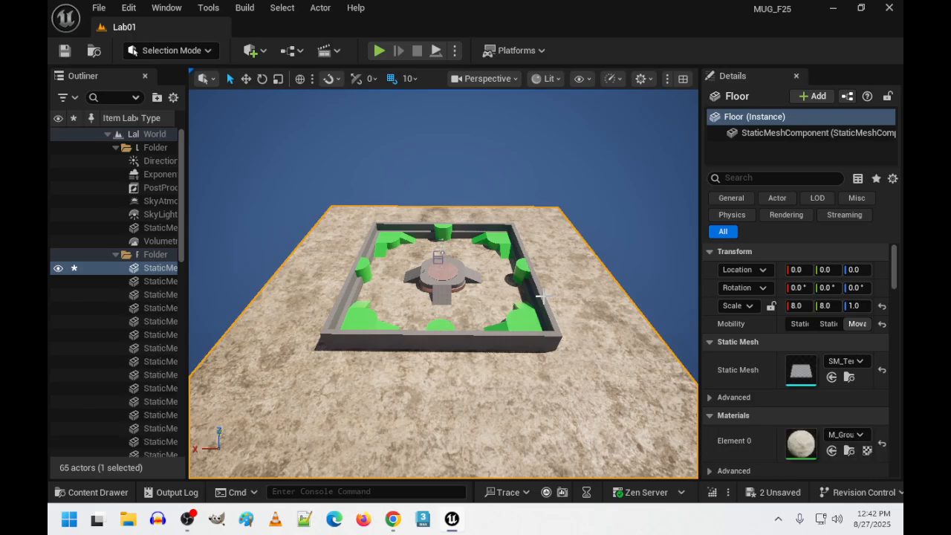
pyautogui.click(542, 297)
pyautogui.press('w')
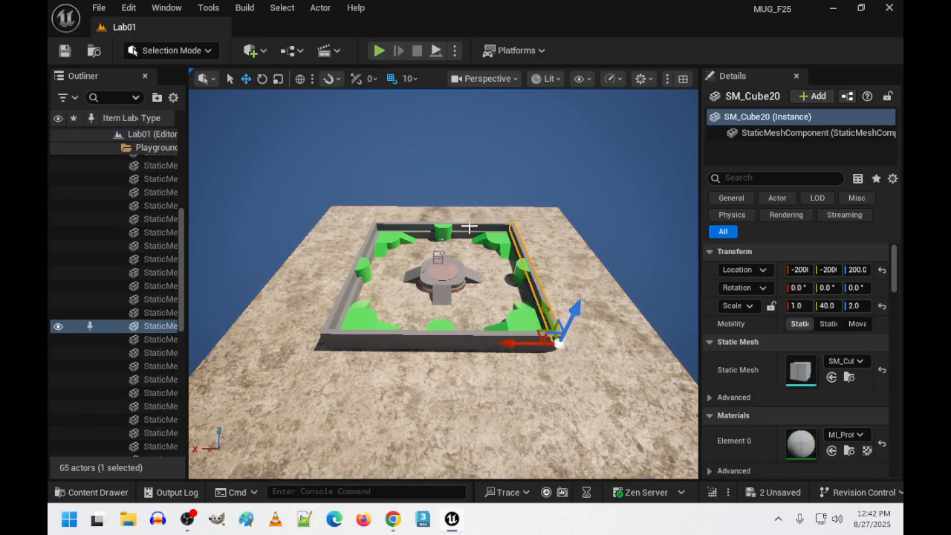
pyautogui.press('e')
pyautogui.press('r')
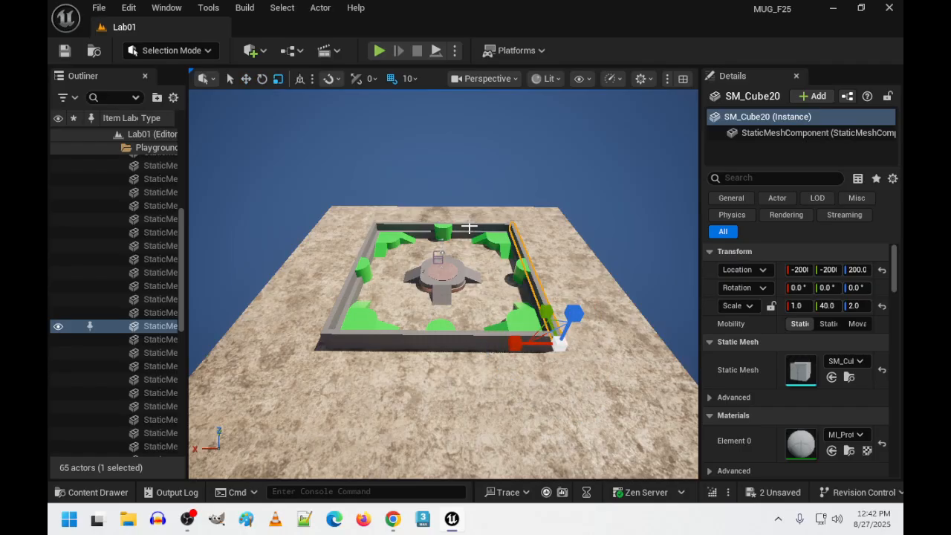
pyautogui.press('q')
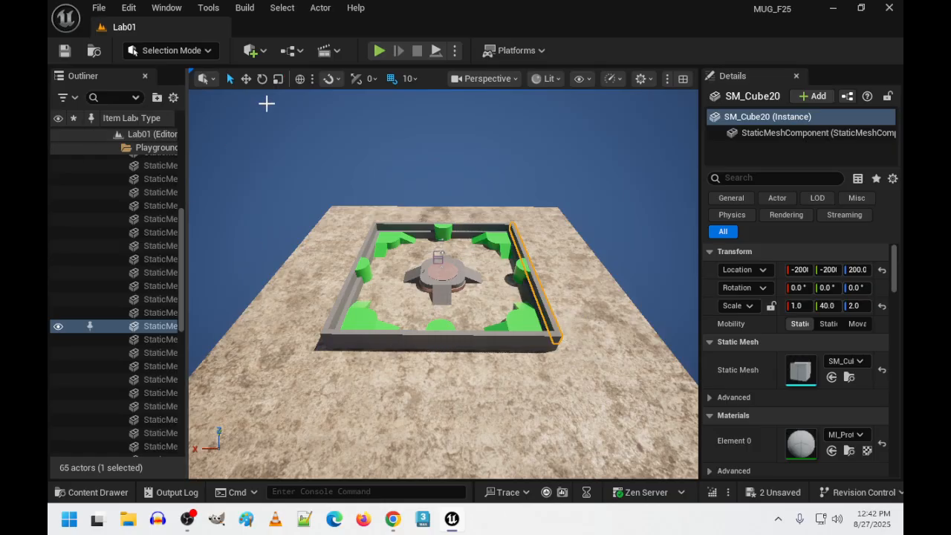
# Review the World Space and Local Space options for the transform gizmo and keep World Space.
pyautogui.click(311, 82)
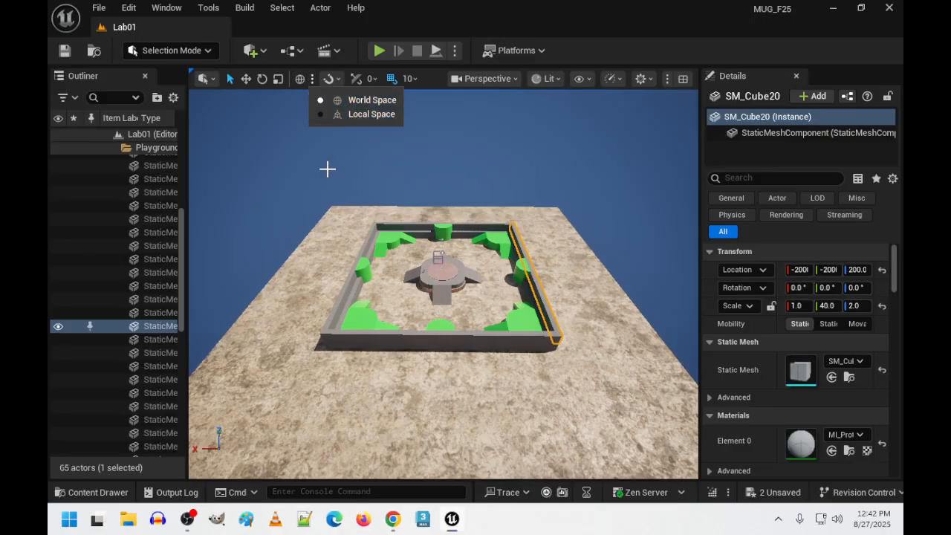
pyautogui.click(313, 181)
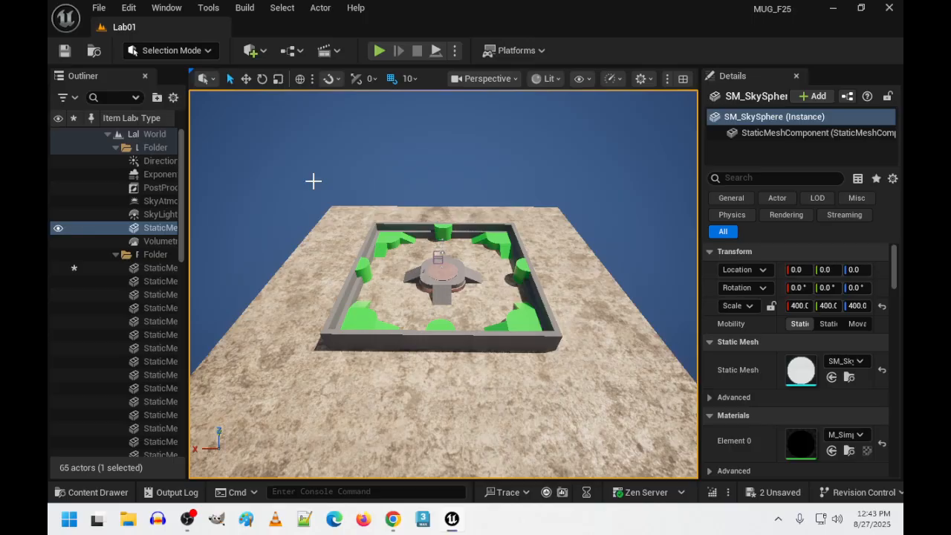
pyautogui.click(311, 78)
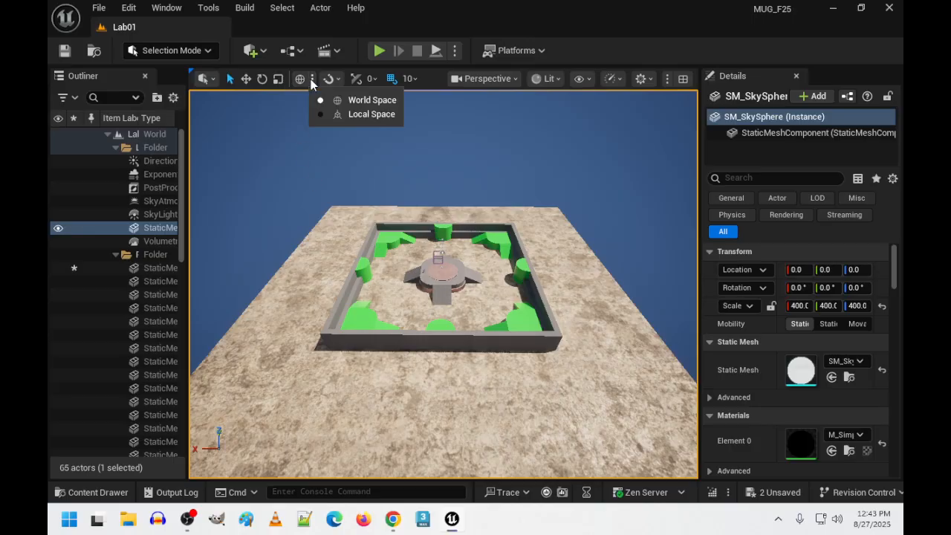
pyautogui.click(353, 106)
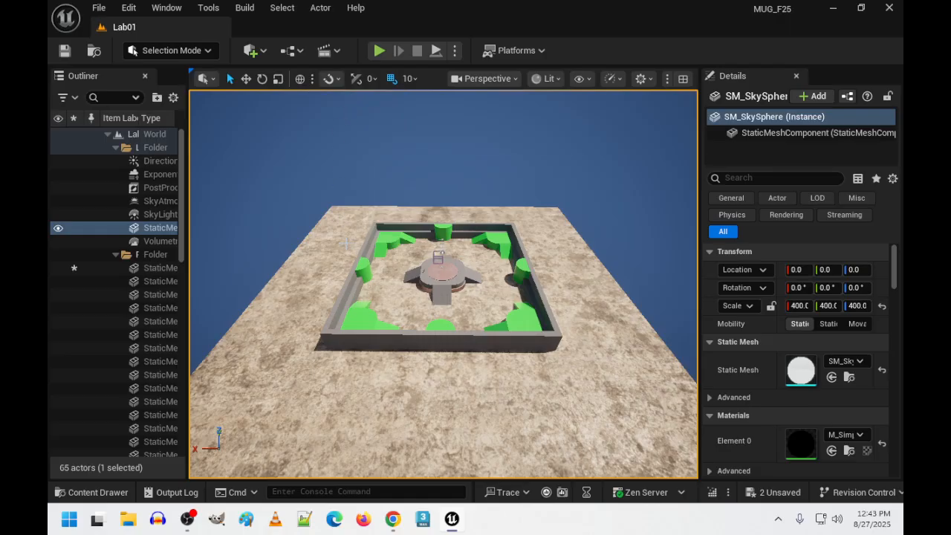
# Examine the viewport's snapping options, including the Location snap sizes and the Surface snapping settings.
pyautogui.click(338, 80)
pyautogui.moveTo(374, 141)
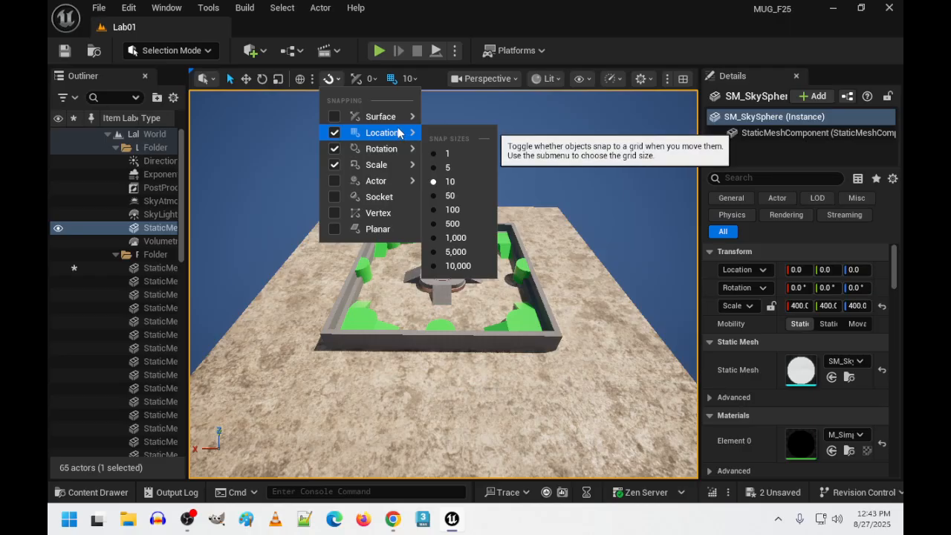
pyautogui.moveTo(386, 120)
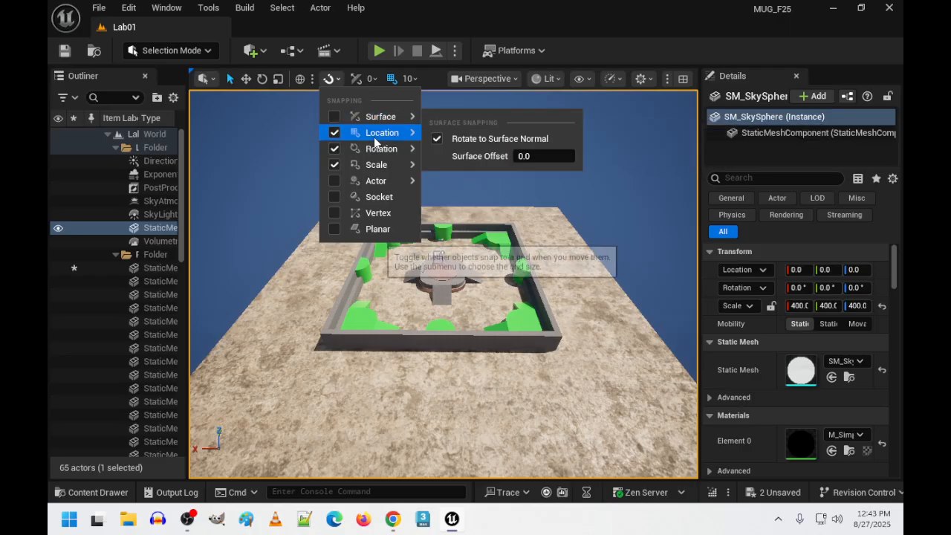
pyautogui.click(243, 133)
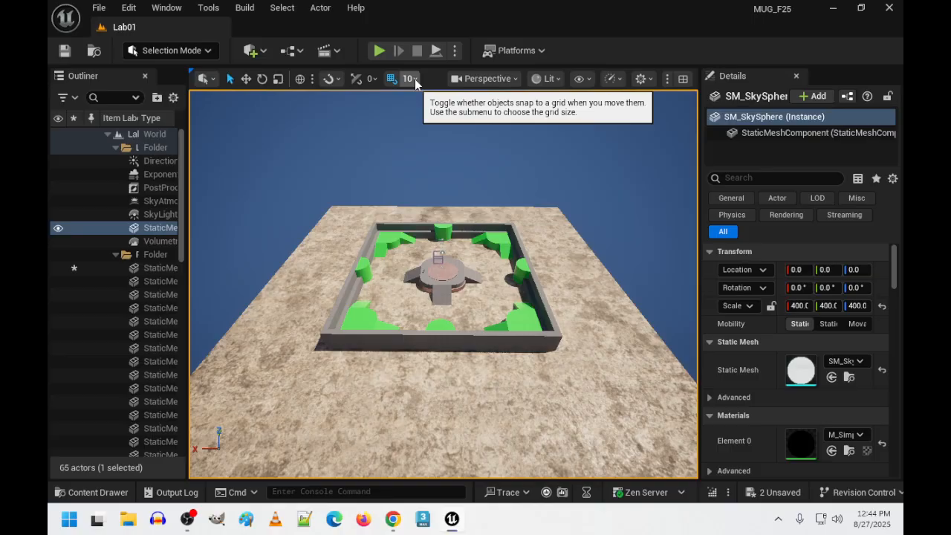
# Set the location snap size to 100 and move wall SM_Cube20 along X to about -4000, at the floor's edge.
pyautogui.click(415, 80)
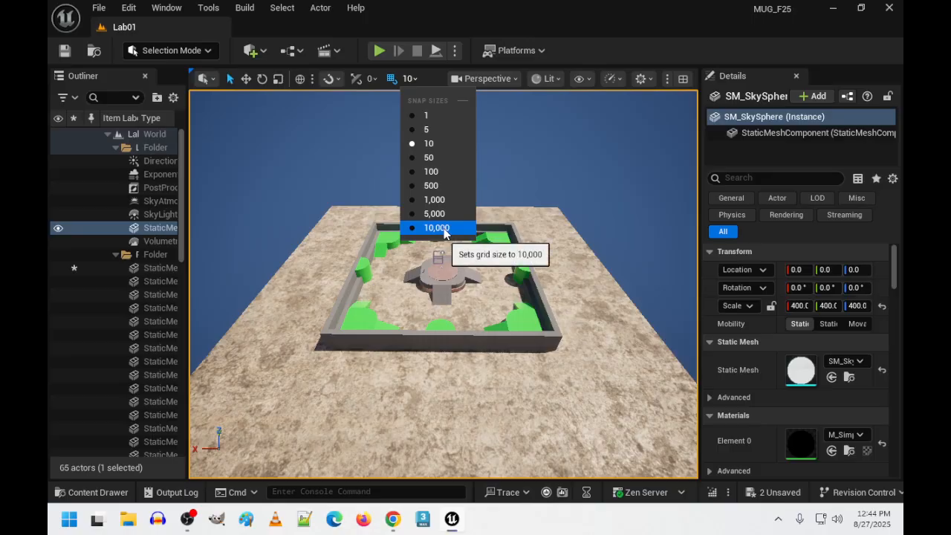
pyautogui.click(437, 172)
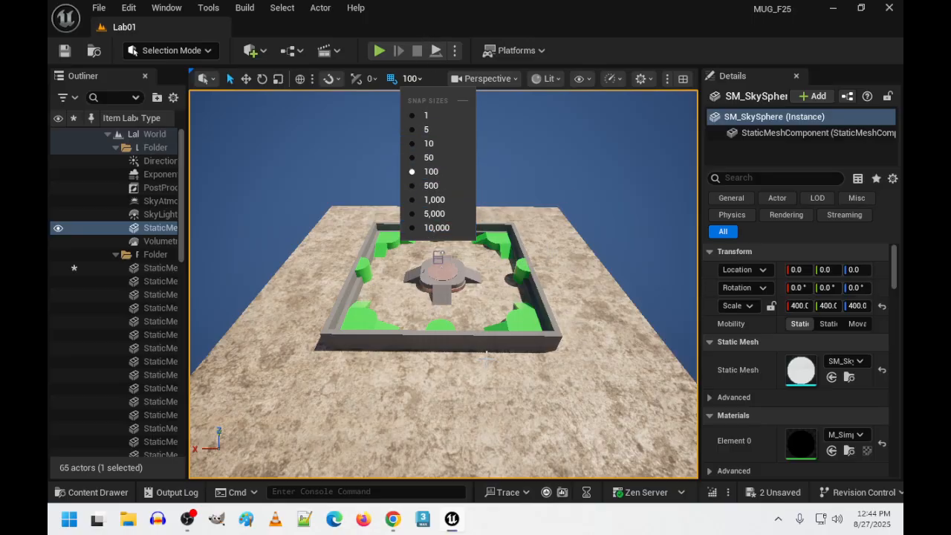
pyautogui.click(534, 279)
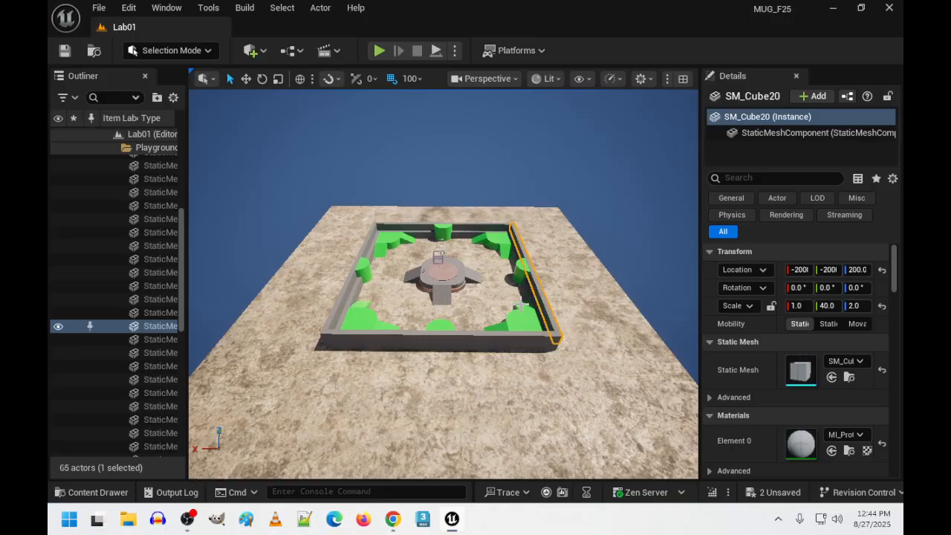
pyautogui.press('w')
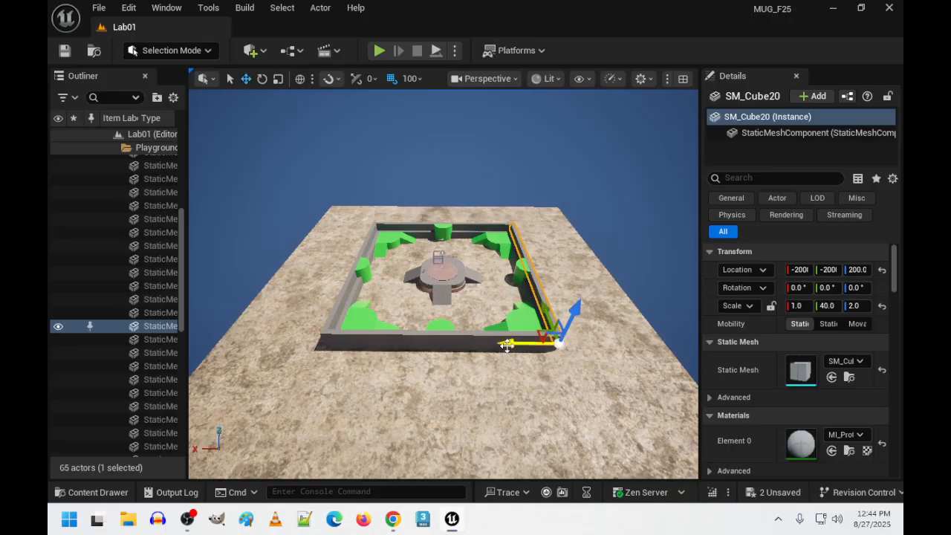
pyautogui.moveTo(506, 345); pyautogui.dragTo(545, 446)
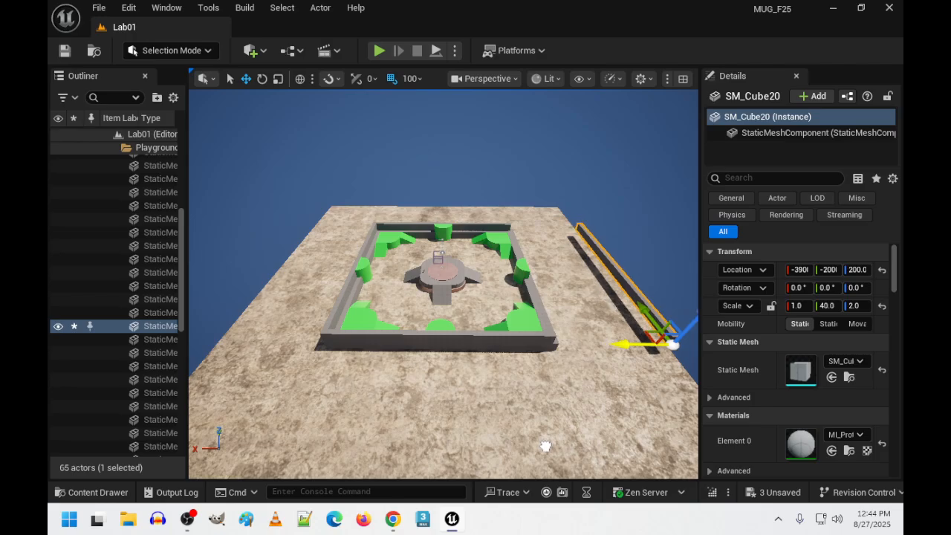
# Move the remaining lower wall piece SM_Cube3 along X to about -4000, beside SM_Cube20 at the floor's edge.
pyautogui.moveTo(544, 445); pyautogui.dragTo(505, 453, button='right')
pyautogui.moveTo(387, 278); pyautogui.dragTo(354, 248, button='right')
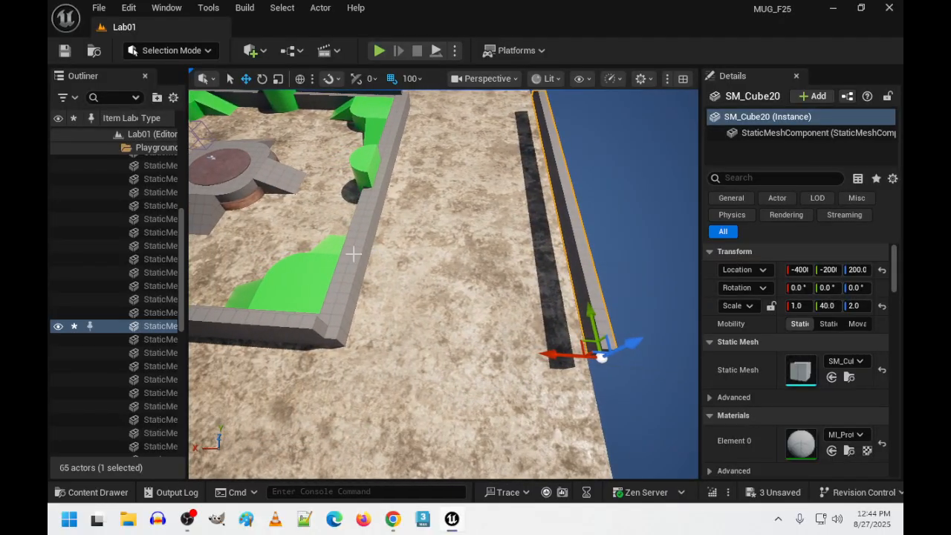
pyautogui.click(360, 257)
pyautogui.moveTo(300, 342); pyautogui.dragTo(578, 361)
pyautogui.moveTo(578, 361)
pyautogui.mouseDown(button='right')
pyautogui.moveTo(520, 343)
pyautogui.moveTo(404, 360)
pyautogui.moveTo(565, 365)
pyautogui.mouseUp(button='right')
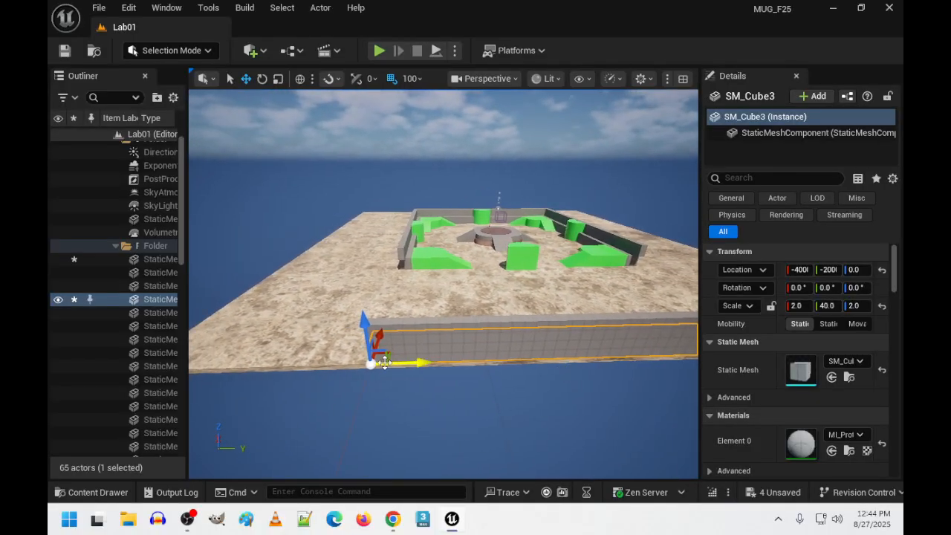
# Set the Y scale of the SM_Cube3 wall to 80.
pyautogui.moveTo(413, 366); pyautogui.dragTo(535, 357, button='right')
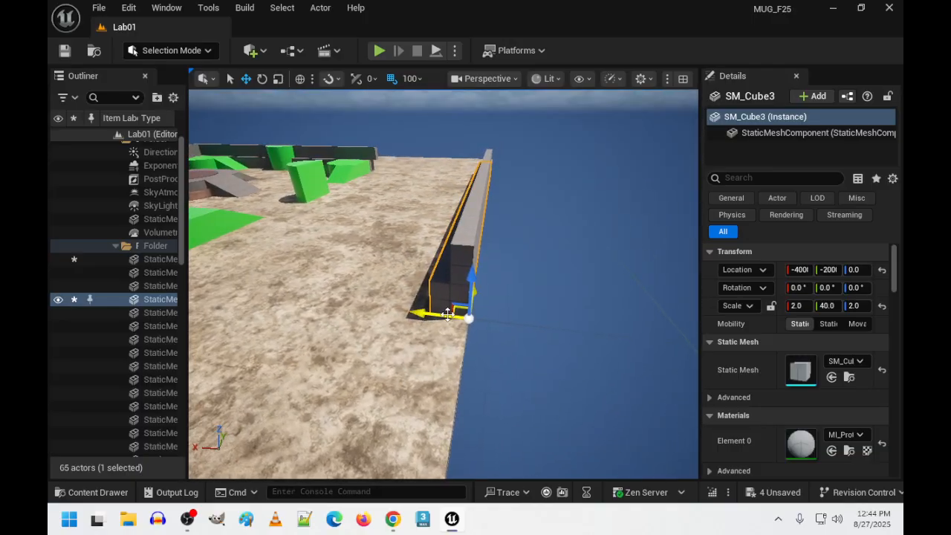
pyautogui.moveTo(470, 332)
pyautogui.mouseDown(button='right')
pyautogui.moveTo(431, 320)
pyautogui.moveTo(319, 318)
pyautogui.moveTo(475, 333)
pyautogui.mouseUp(button='right')
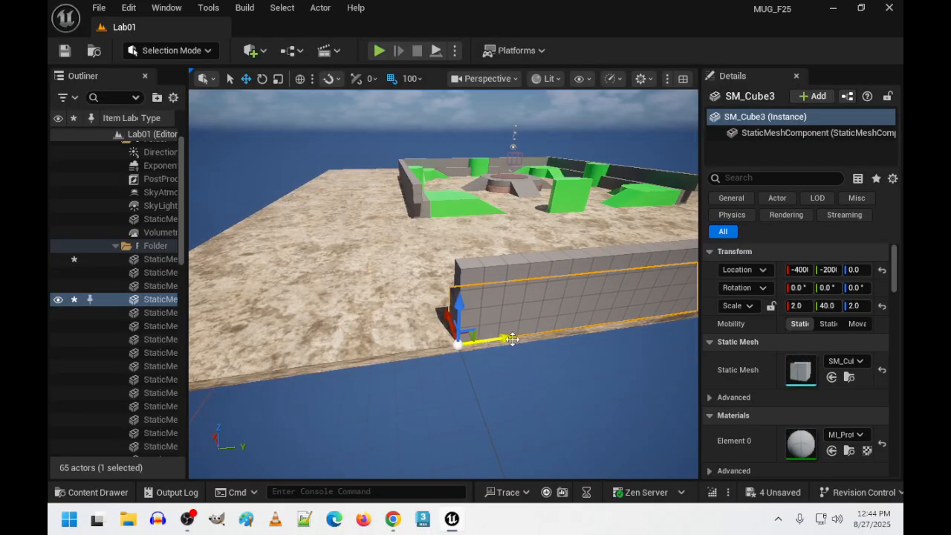
pyautogui.click(830, 306)
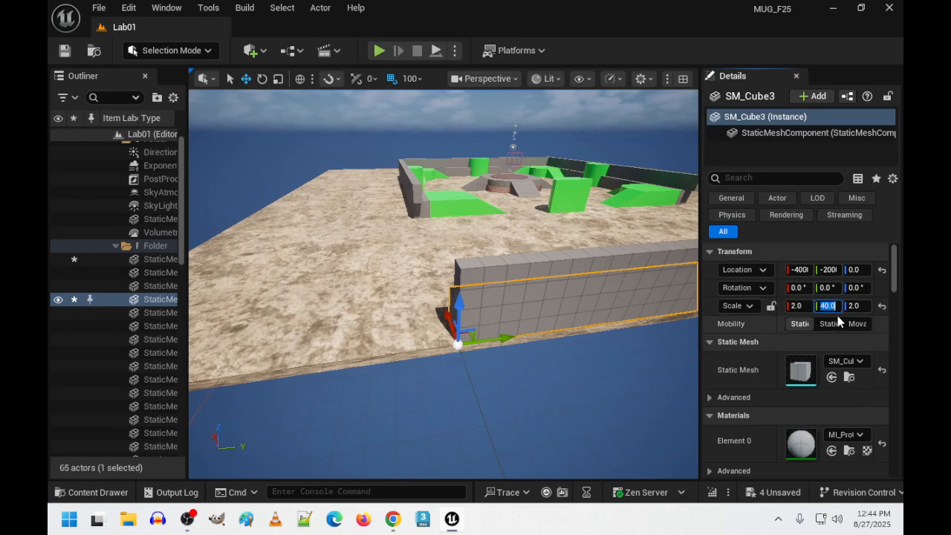
pyautogui.write('80')
pyautogui.press('Return')
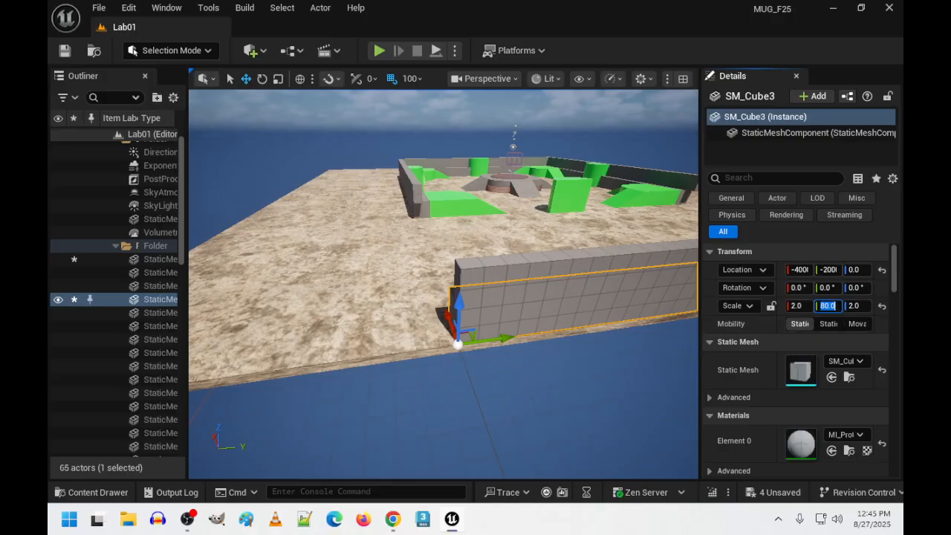
pyautogui.moveTo(579, 319); pyautogui.dragTo(618, 325, button='right')
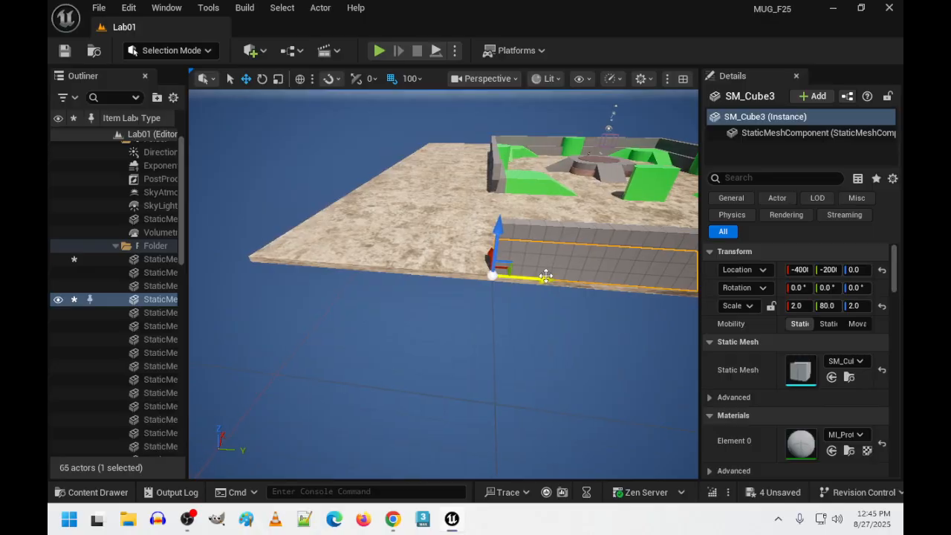
# Move the lower wall SM_Cube3 and the upper wall SM_Cube20 along Y to about -4000, at the floor's corner.
pyautogui.moveTo(544, 278); pyautogui.dragTo(319, 334)
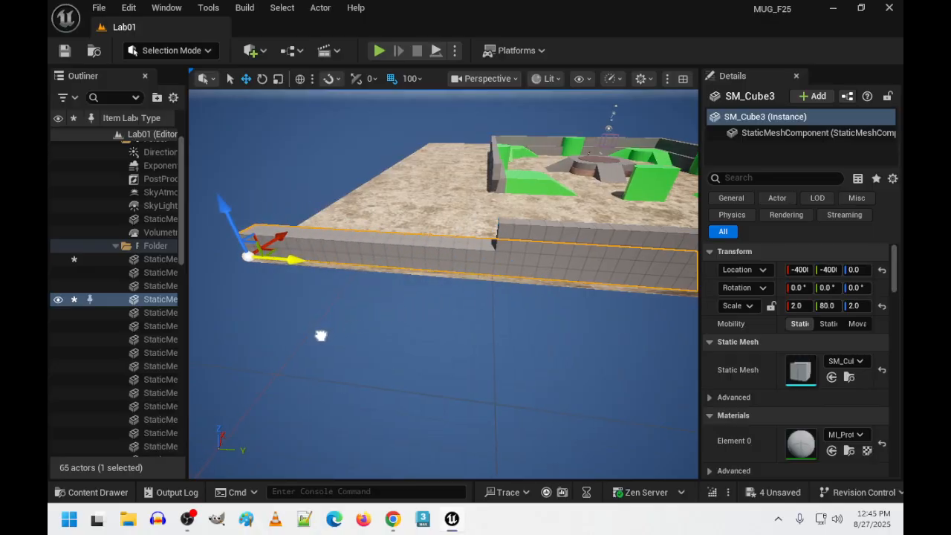
pyautogui.moveTo(319, 333); pyautogui.dragTo(424, 293, button='right')
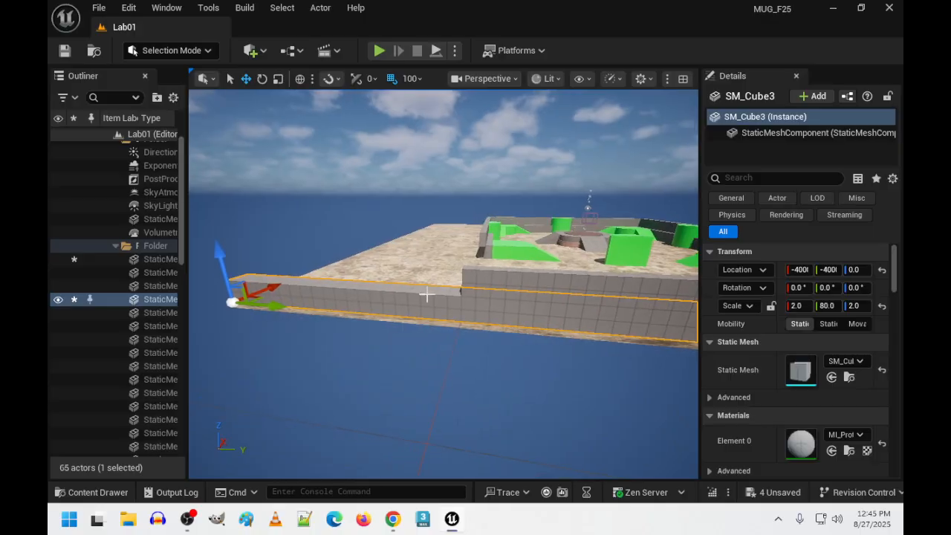
pyautogui.click(503, 282)
pyautogui.moveTo(473, 299); pyautogui.dragTo(274, 327)
pyautogui.moveTo(274, 327); pyautogui.dragTo(315, 327, button='right')
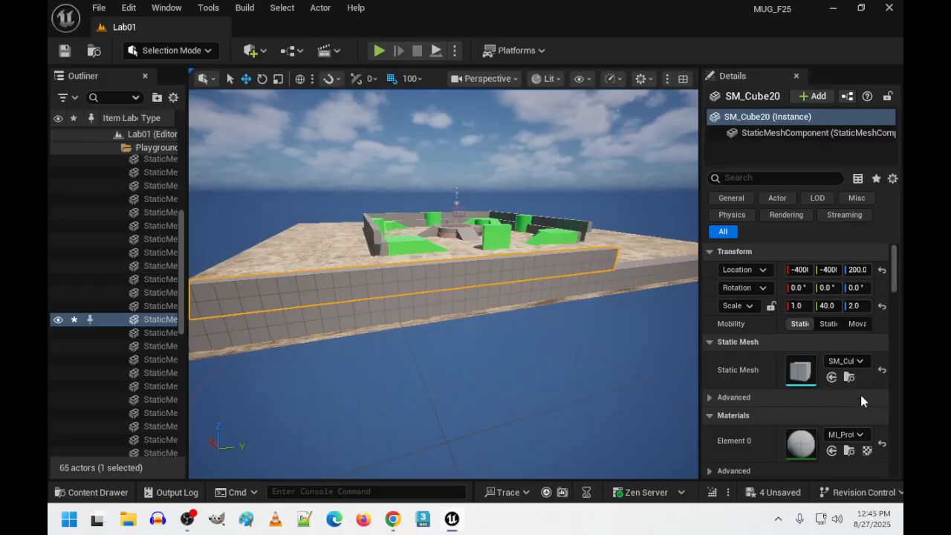
# Set the Y scale of the upper wall SM_Cube20 to 80.
pyautogui.click(831, 306)
pyautogui.write('80')
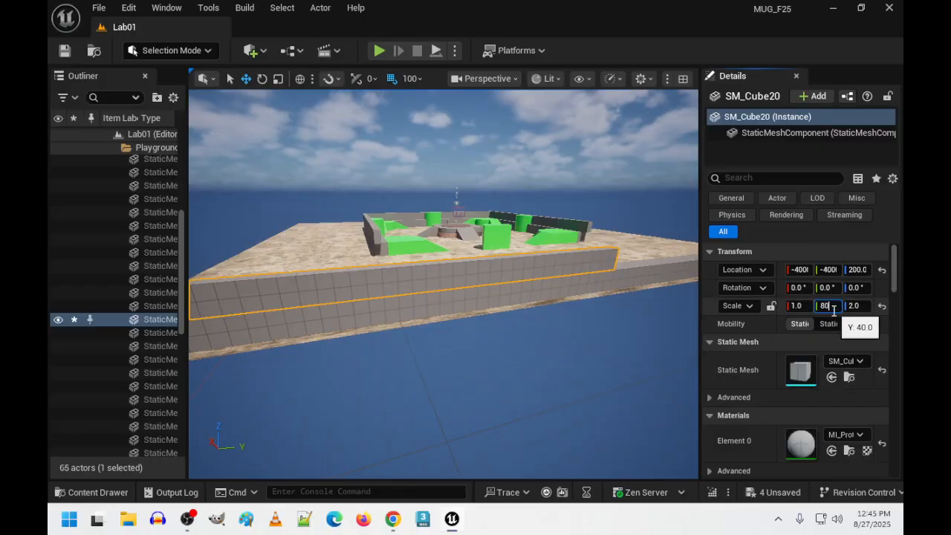
pyautogui.press('Return')
# Move the lower wall SM_Cube5 along Y to 4000, at the floor's edge.
pyautogui.press('a')
pyautogui.moveTo(475, 297)
pyautogui.mouseDown(button='right')
pyautogui.moveTo(542, 296)
pyautogui.moveTo(538, 253)
pyautogui.moveTo(475, 267)
pyautogui.moveTo(442, 304)
pyautogui.moveTo(479, 315)
pyautogui.mouseUp(button='right')
pyautogui.press('s')
pyautogui.click(533, 262)
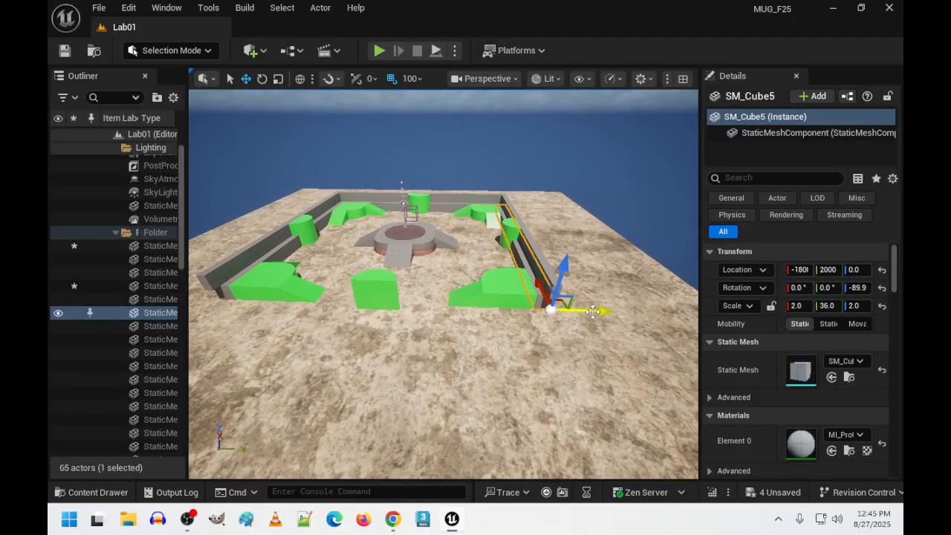
pyautogui.moveTo(587, 311); pyautogui.dragTo(702, 312)
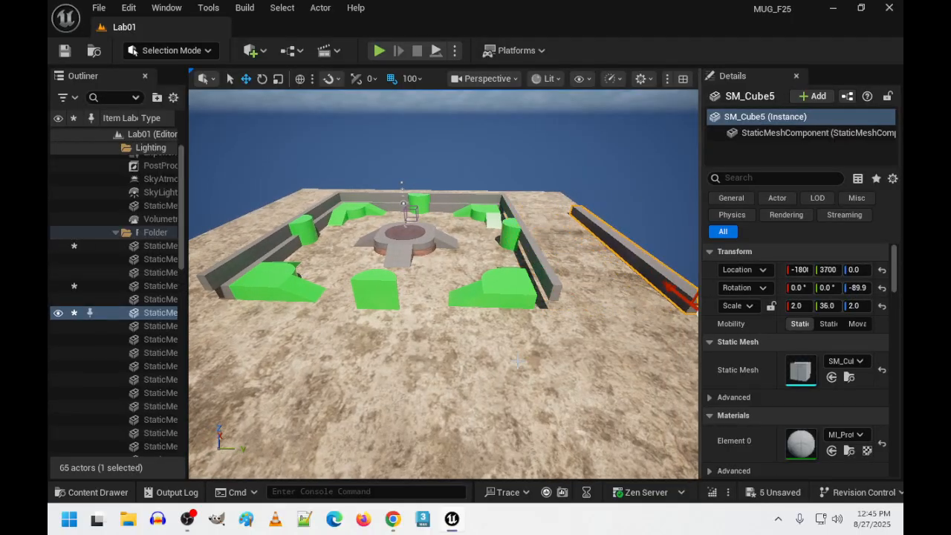
pyautogui.press('f')
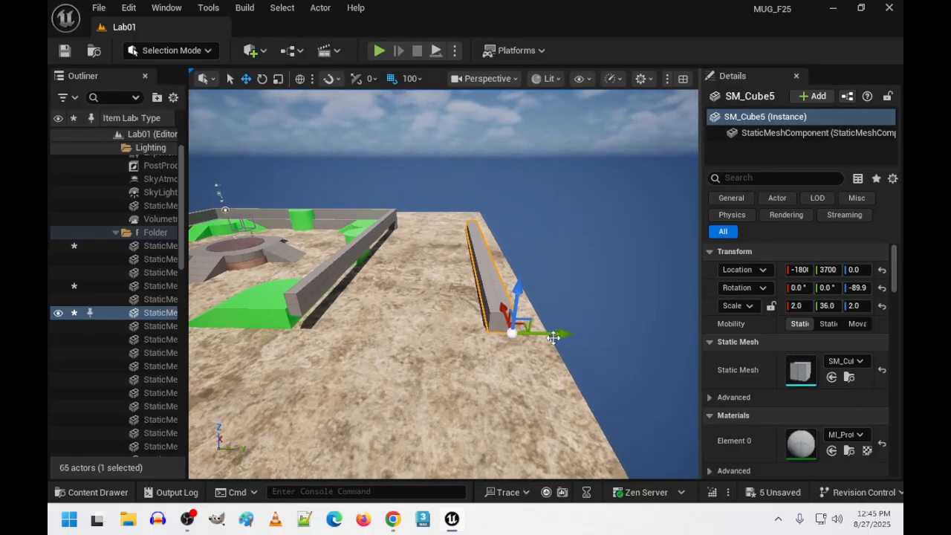
pyautogui.moveTo(562, 339); pyautogui.dragTo(581, 361)
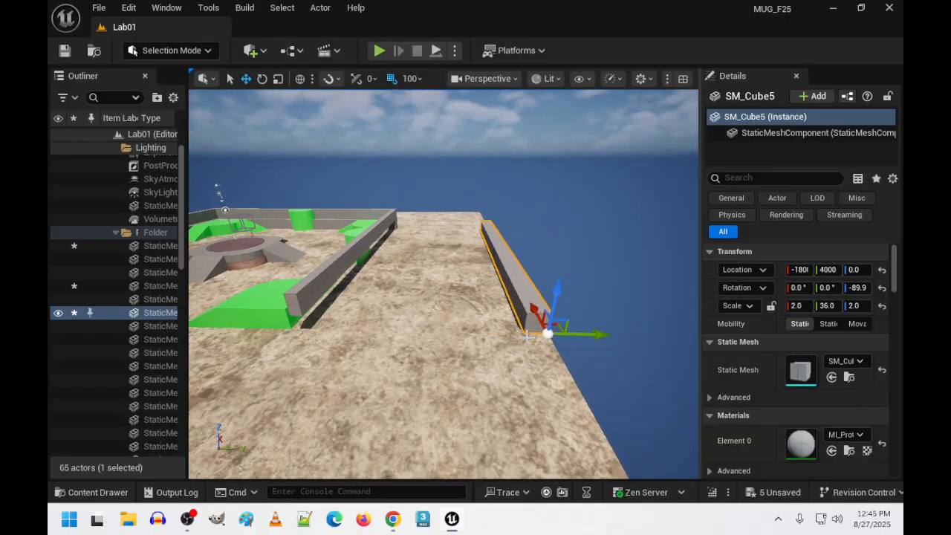
# Select SM_Cube17 together with the lower wall beneath it and move both along X to the floor's outer edge.
pyautogui.moveTo(527, 338); pyautogui.dragTo(403, 348, button='right')
pyautogui.press('w')
pyautogui.click(444, 335)
pyautogui.click(453, 316)
pyautogui.press('s')
pyautogui.press('d')
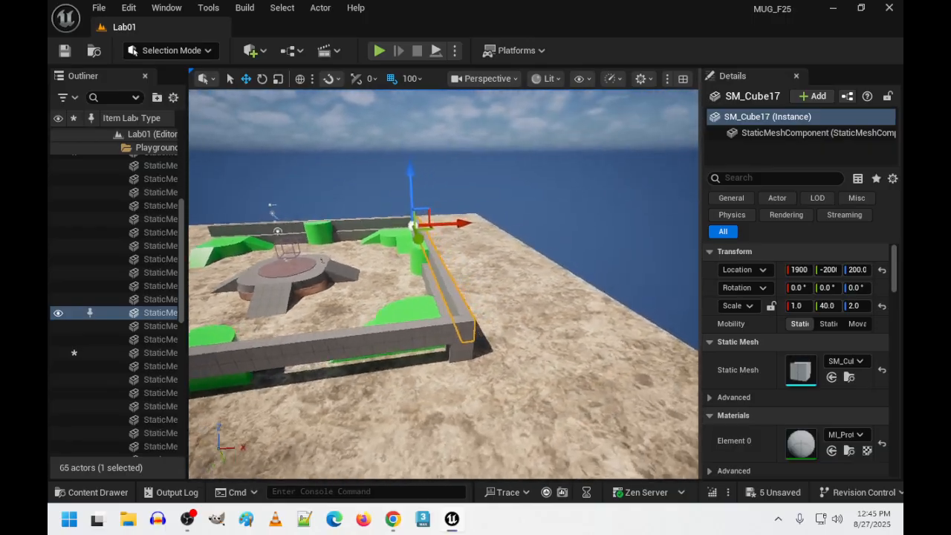
pyautogui.press('w')
pyautogui.keyDown('ctrl'); pyautogui.click(439, 307); pyautogui.keyUp('ctrl')
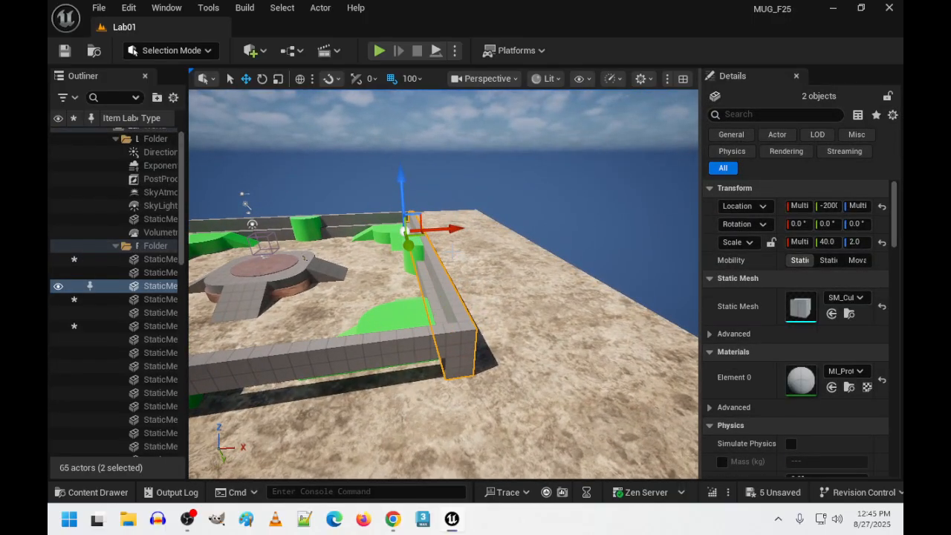
pyautogui.moveTo(452, 229); pyautogui.dragTo(528, 252)
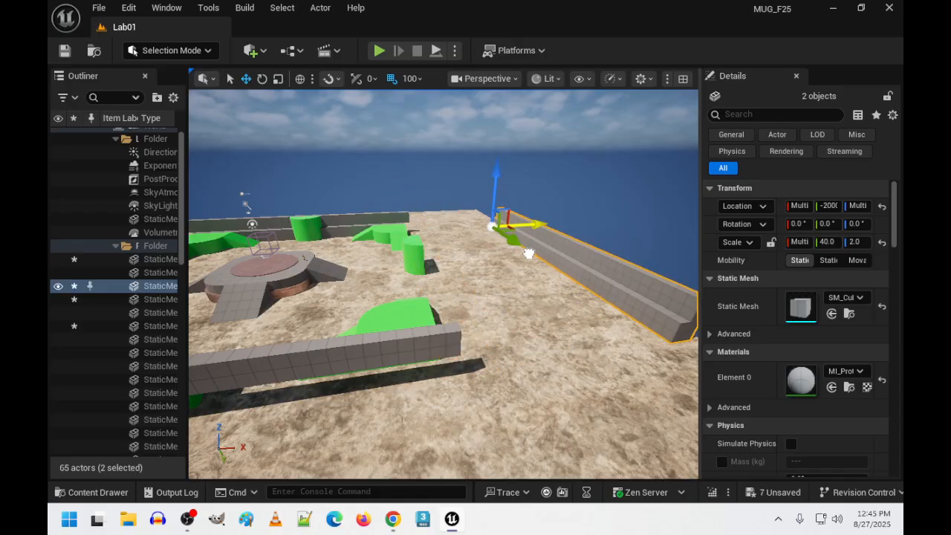
pyautogui.moveTo(528, 253); pyautogui.dragTo(507, 303, button='right')
pyautogui.moveTo(452, 325); pyautogui.dragTo(439, 333)
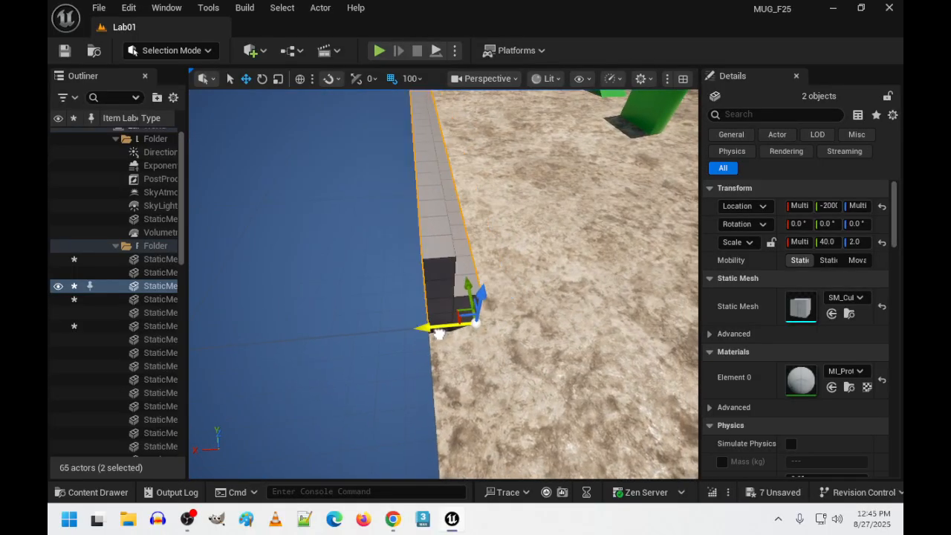
# Move SM_Cube17 and the wall beneath it along Y to about -4000, at the floor's corner.
pyautogui.press('a')
pyautogui.moveTo(452, 358); pyautogui.dragTo(617, 332, button='right')
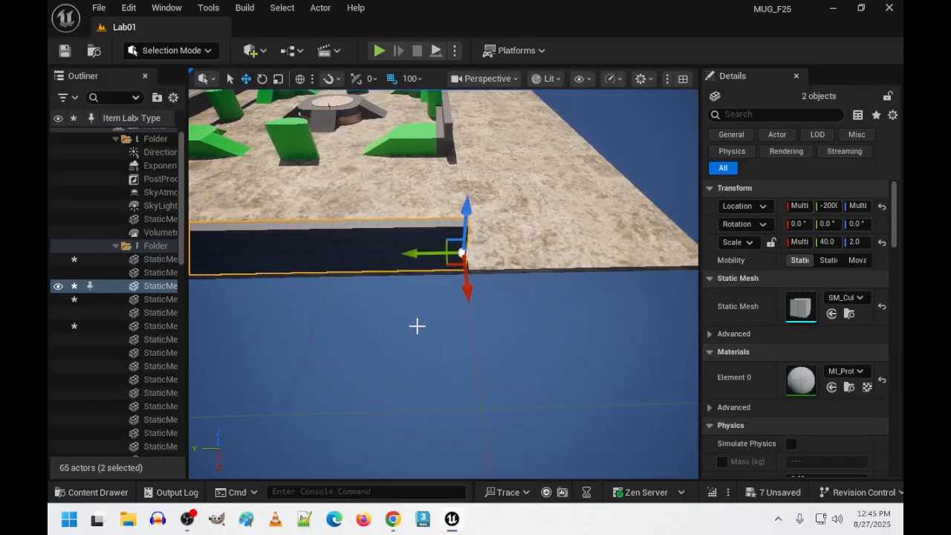
pyautogui.moveTo(631, 282); pyautogui.dragTo(478, 274, button='right')
pyautogui.moveTo(509, 289); pyautogui.dragTo(584, 312)
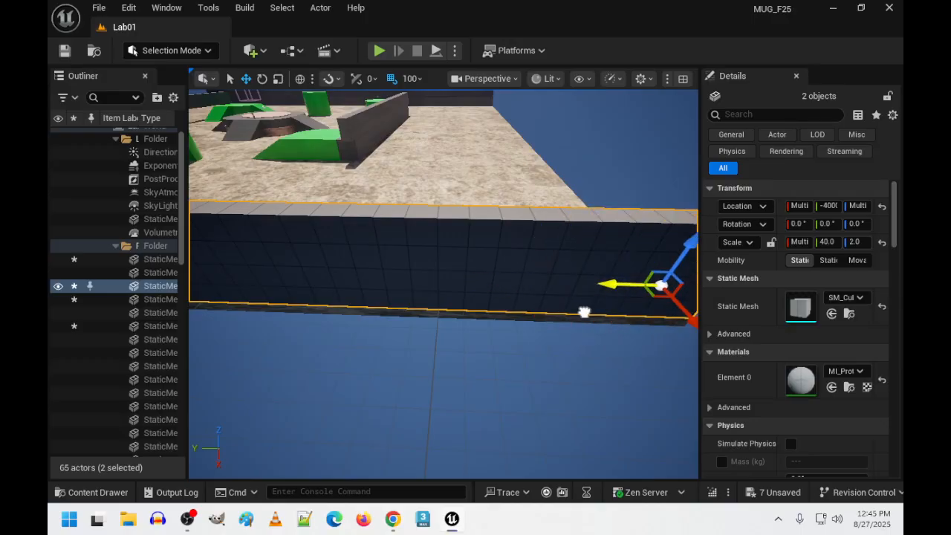
# Set the Y scale of both selected walls to 80.
pyautogui.moveTo(566, 261); pyautogui.dragTo(505, 211, button='right')
pyautogui.press('d')
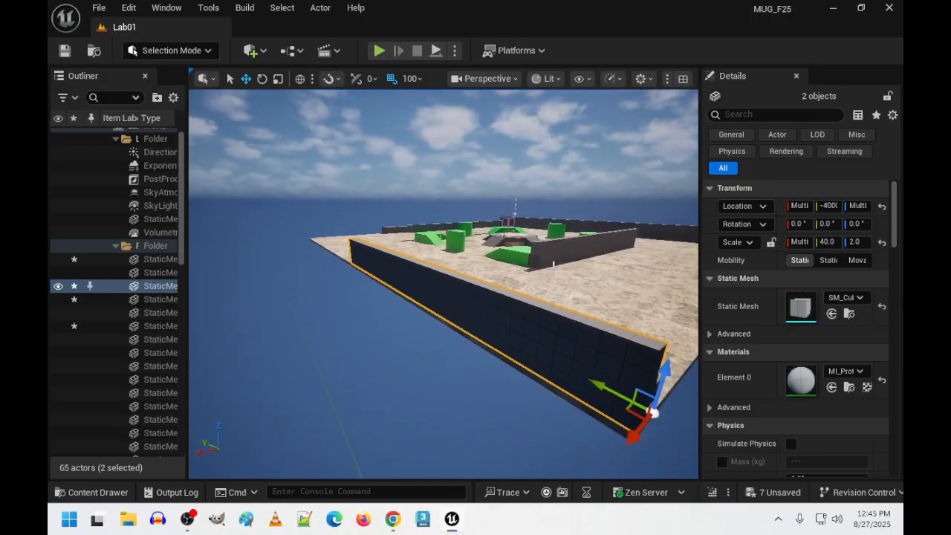
pyautogui.click(830, 242)
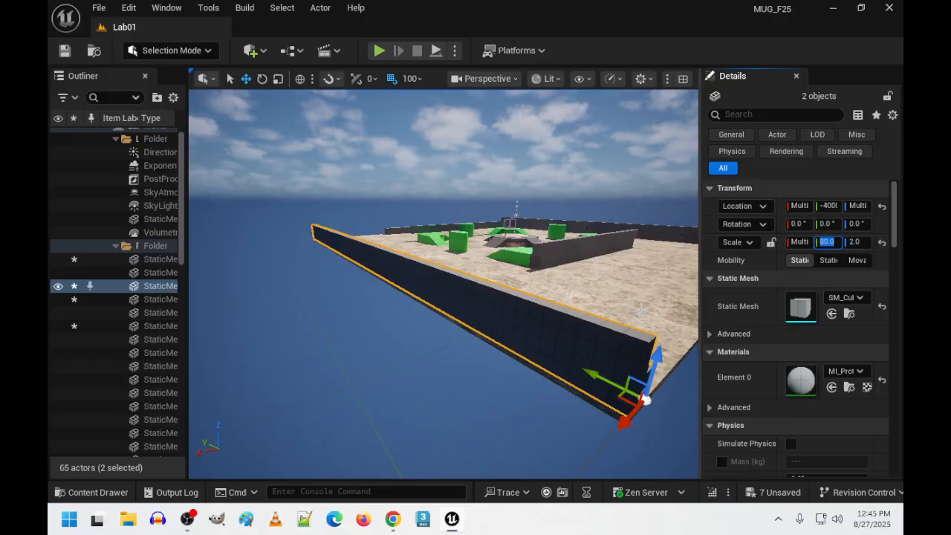
# Move the upper wall SM_Cube19 along Y to 4000, in line with SM_Cube5 at the floor's edge.
pyautogui.press('w')
pyautogui.moveTo(594, 238); pyautogui.dragTo(579, 376, button='right')
pyautogui.press('s')
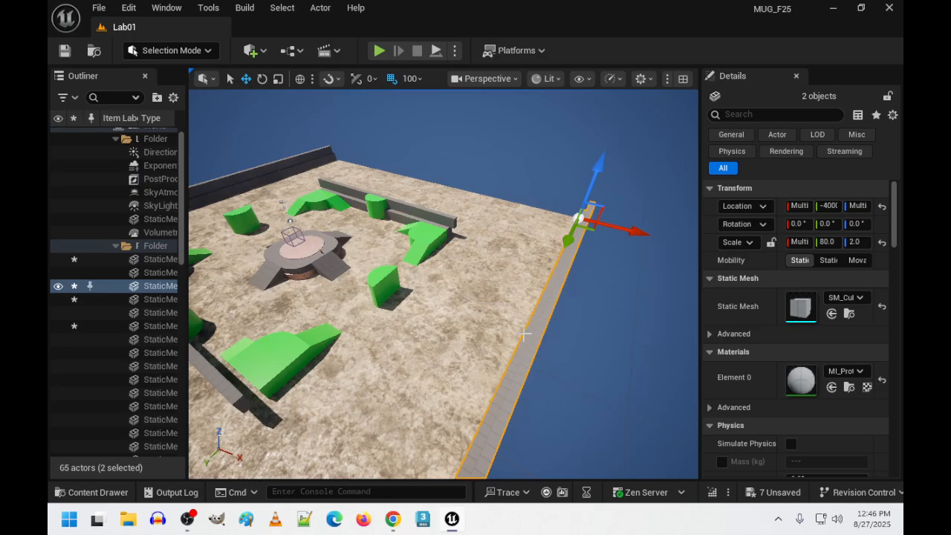
pyautogui.moveTo(524, 334); pyautogui.dragTo(558, 223, button='right')
pyautogui.click(451, 314)
pyautogui.click(578, 195)
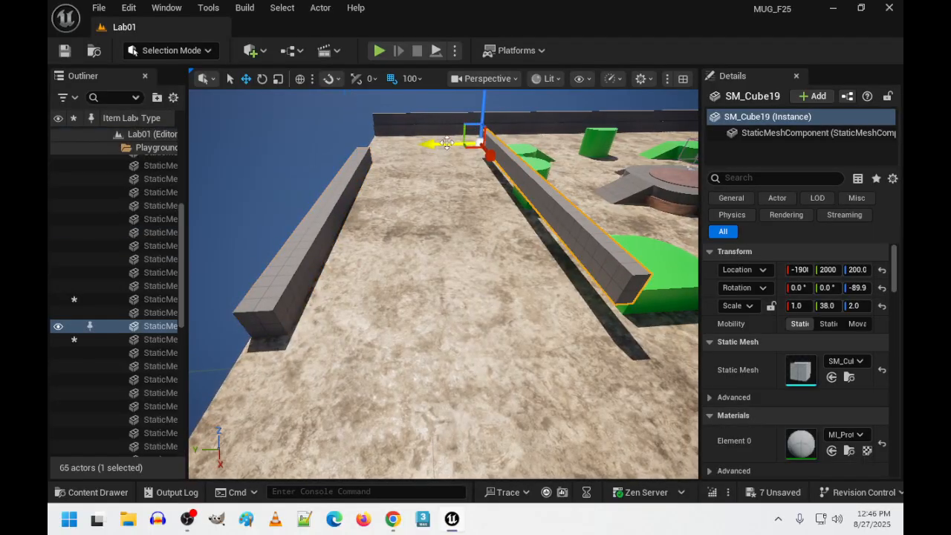
pyautogui.moveTo(445, 143); pyautogui.dragTo(330, 186)
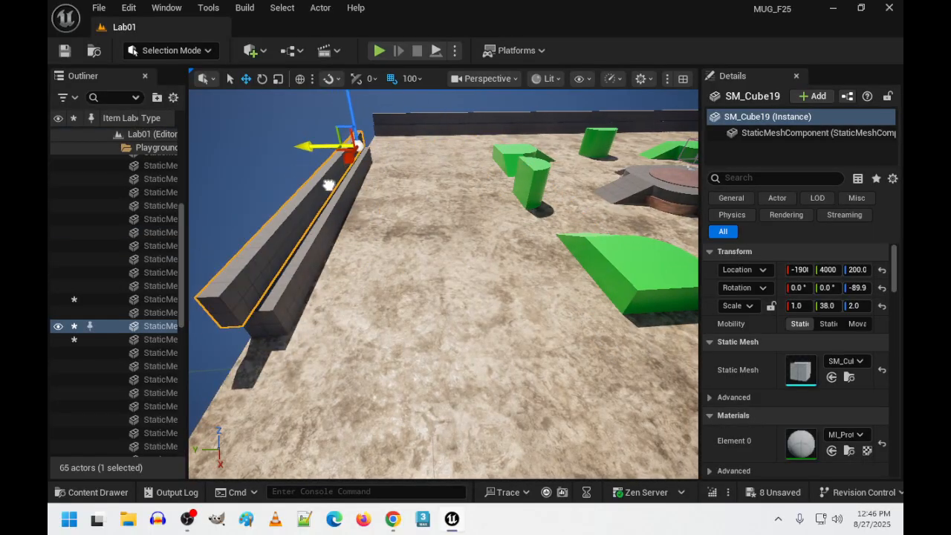
# Set the Y scale of the upper wall SM_Cube19 to 76.
pyautogui.moveTo(330, 186); pyautogui.dragTo(557, 166, button='right')
pyautogui.click(829, 306)
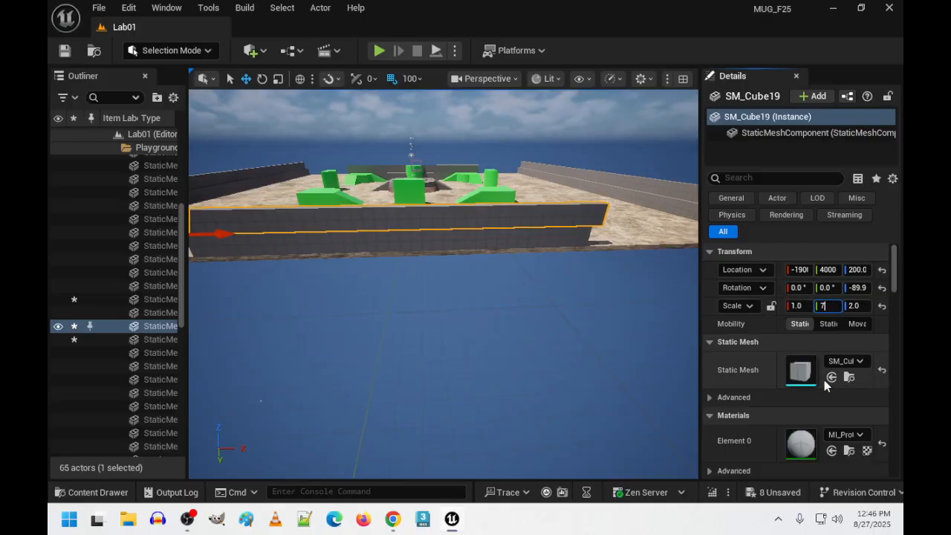
pyautogui.write('76')
pyautogui.press('Return')
# Select SM_Cube5 and SM_Cube19 together and move them along X to about -3800 and -3900, against the side wall.
pyautogui.moveTo(533, 270); pyautogui.dragTo(498, 261, button='right')
pyautogui.click(489, 342)
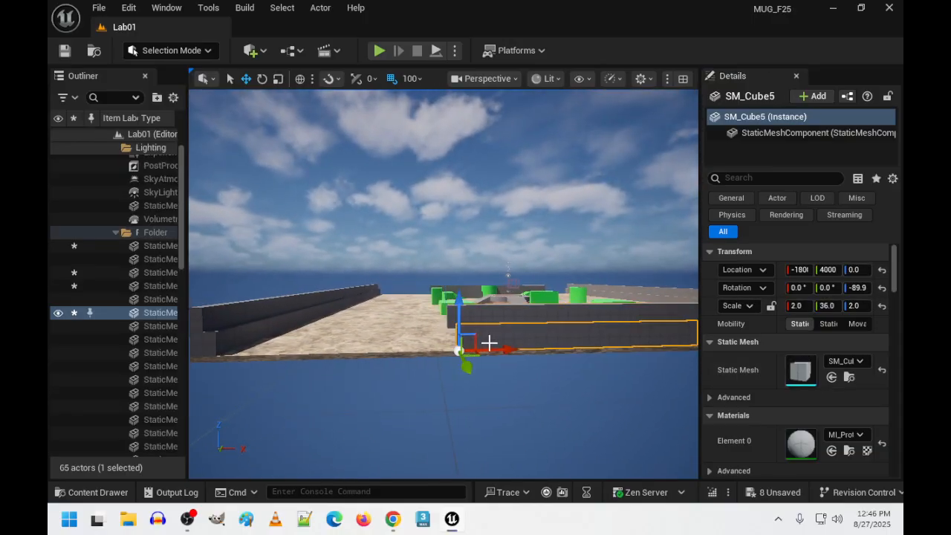
pyautogui.keyDown('ctrl'); pyautogui.click(503, 317); pyautogui.keyUp('ctrl')
pyautogui.moveTo(505, 347); pyautogui.dragTo(261, 369)
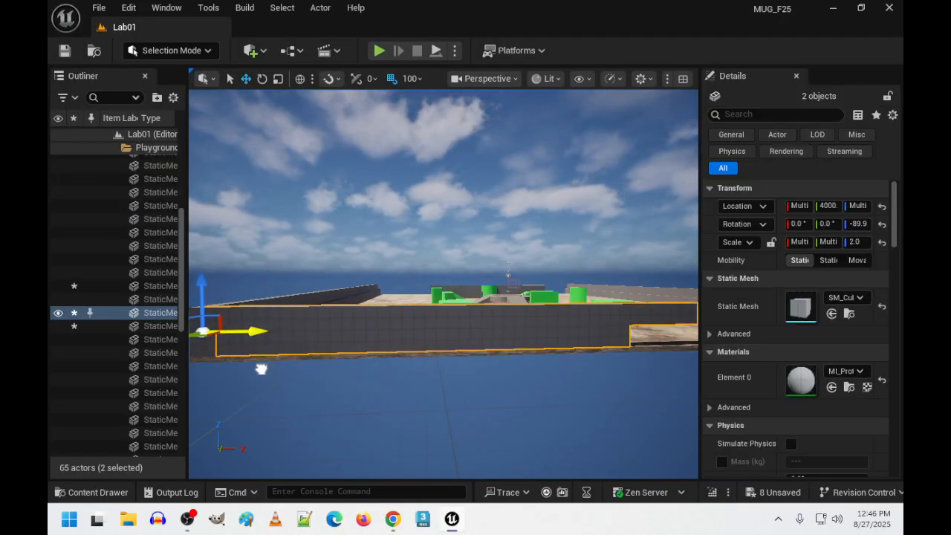
# Try Y scales of 72 and 74 on the lower wall SM_Cube5 alone.
pyautogui.click(405, 400)
pyautogui.click(471, 343)
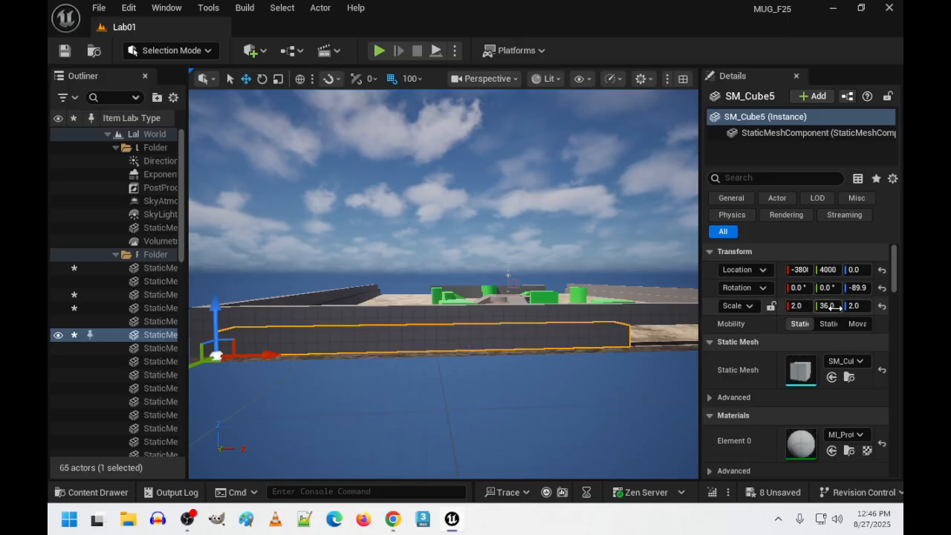
pyautogui.write('72')
pyautogui.press('Return')
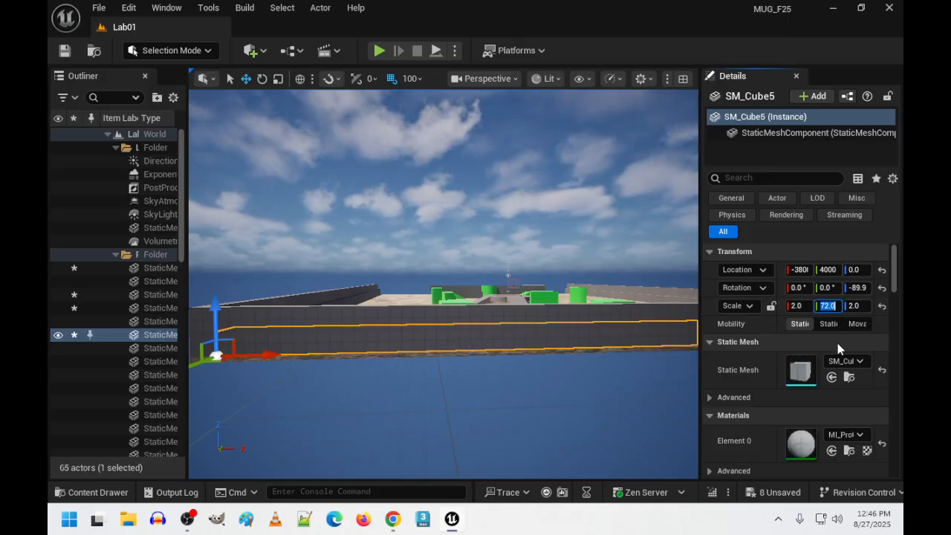
pyautogui.moveTo(565, 349); pyautogui.dragTo(507, 323, button='right')
pyautogui.click(827, 305)
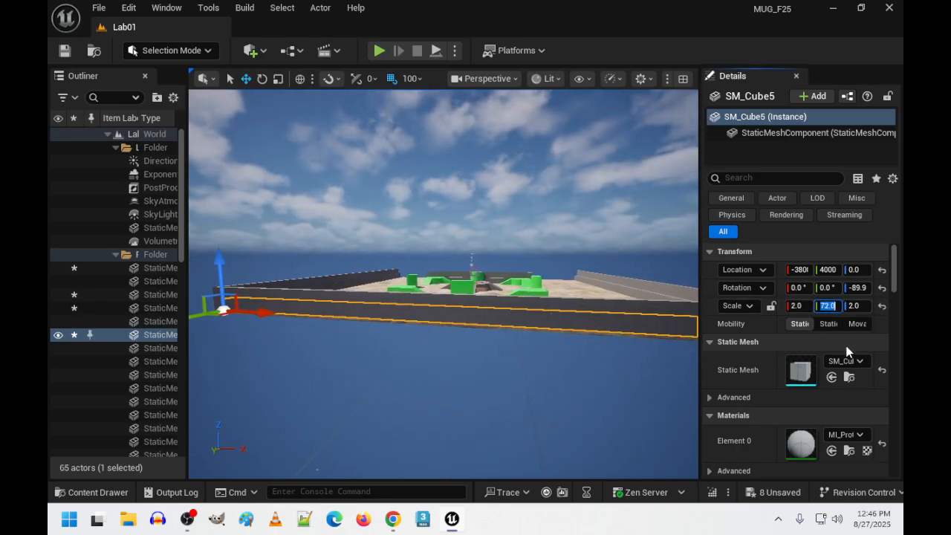
pyautogui.write('74')
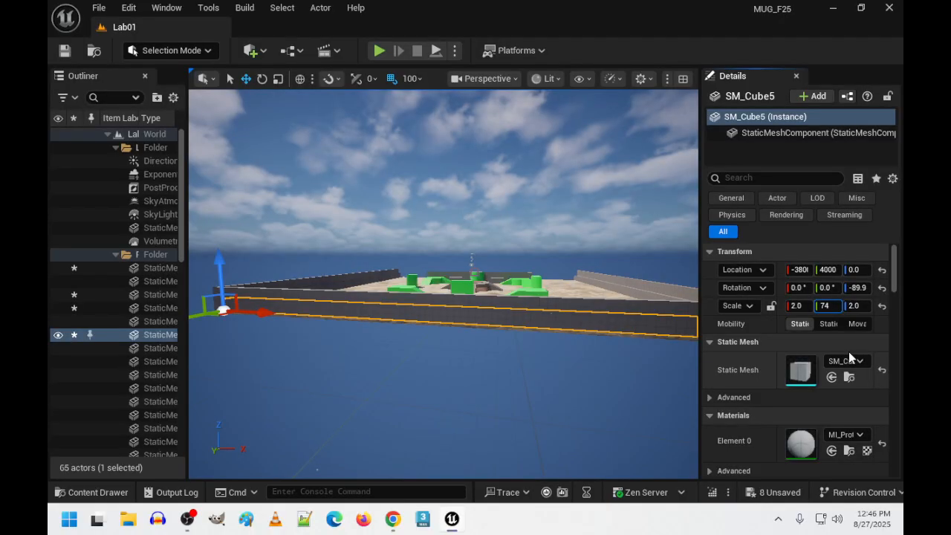
pyautogui.press('Return')
# Set the Y scale of the lower wall SM_Cube5 to 76.
pyautogui.moveTo(515, 374); pyautogui.dragTo(604, 381, button='right')
pyautogui.click(826, 306)
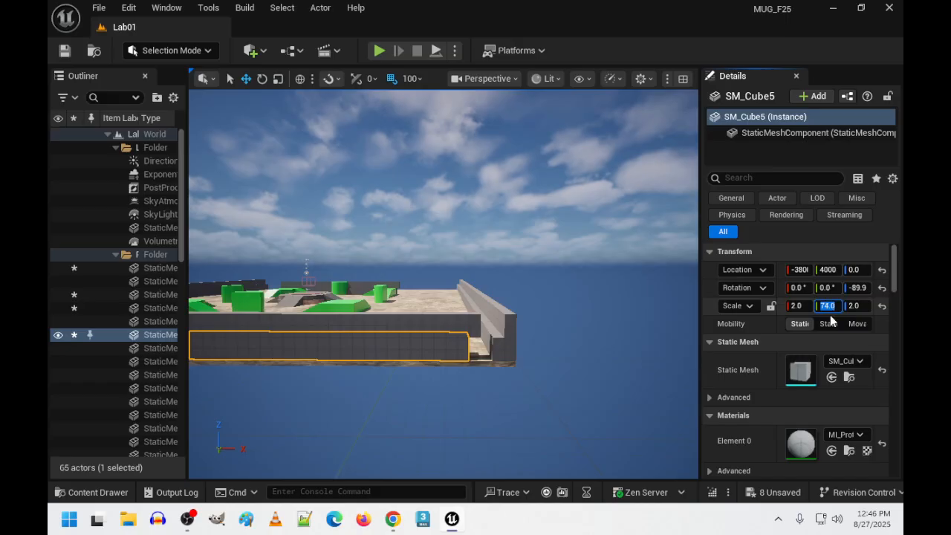
pyautogui.write('75')
pyautogui.press('BackSpace')
pyautogui.write('6')
pyautogui.press('Return')
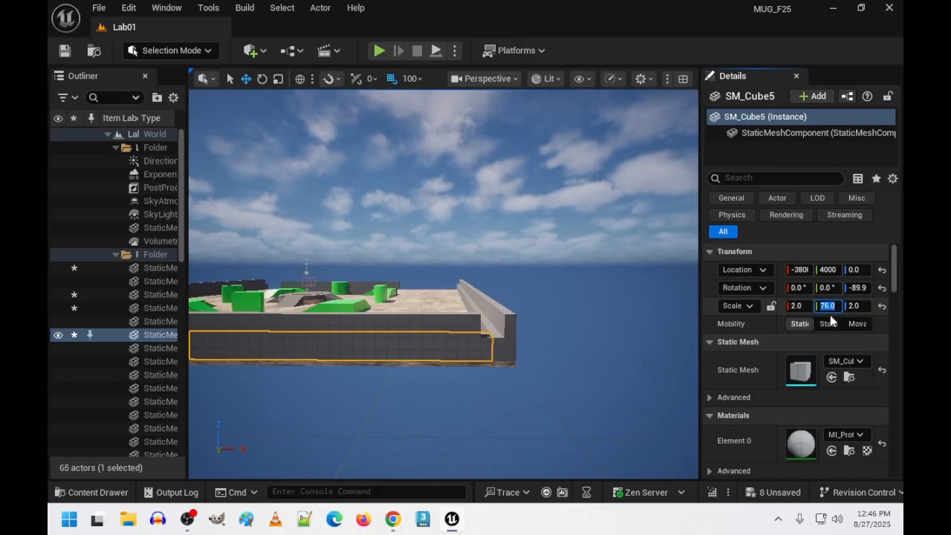
# Increase the Y scale of the upper wall SM_Cube19 to close the gap at the far corner.
pyautogui.click(456, 331)
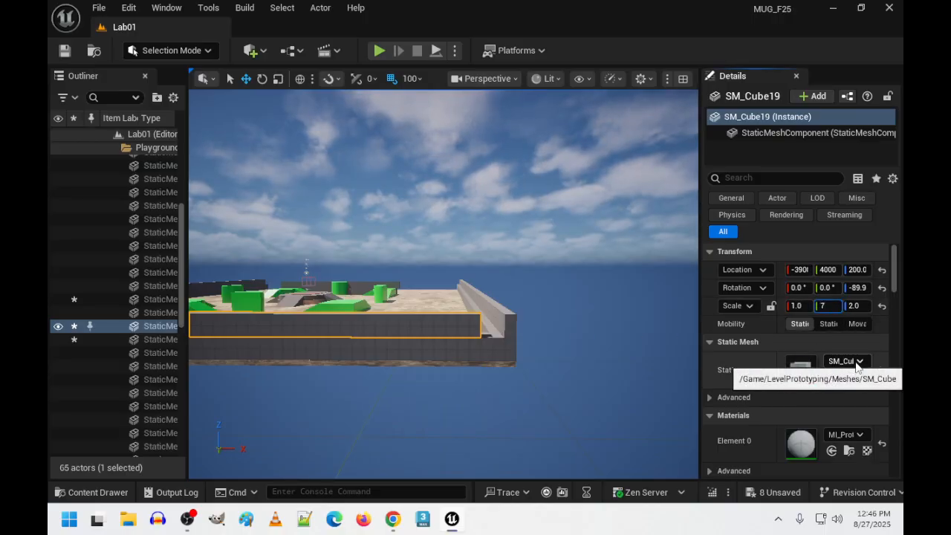
pyautogui.moveTo(522, 330)
pyautogui.mouseDown(button='right')
pyautogui.moveTo(505, 323)
pyautogui.moveTo(564, 293)
pyautogui.moveTo(568, 306)
pyautogui.moveTo(527, 319)
pyautogui.mouseUp(button='right')
pyautogui.click(521, 329)
# Select only the two stacked walls on the remaining side, without SM_Cube5, and move them along Y to the floor's outer edge.
pyautogui.press('w')
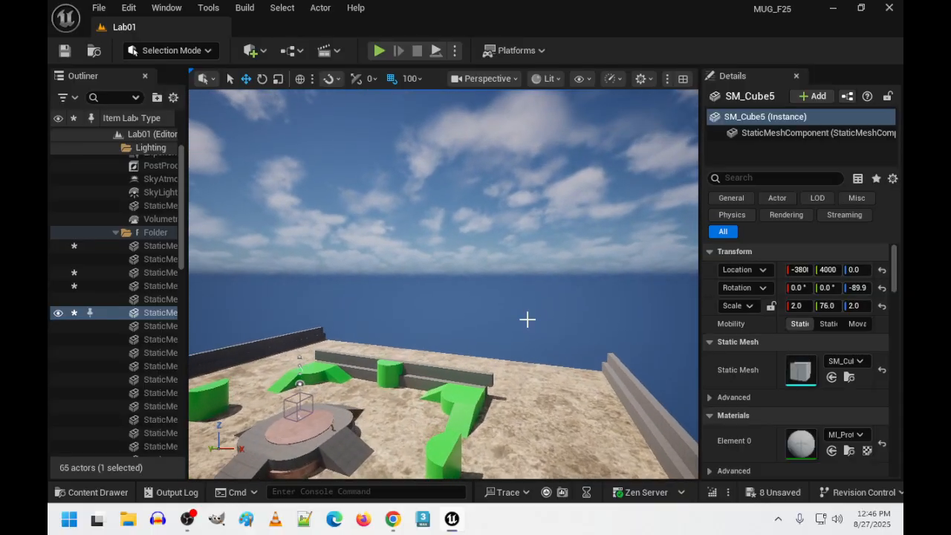
pyautogui.keyDown('ctrl'); pyautogui.click(421, 385); pyautogui.keyUp('ctrl')
pyautogui.keyDown('ctrl'); pyautogui.click(433, 370); pyautogui.keyUp('ctrl')
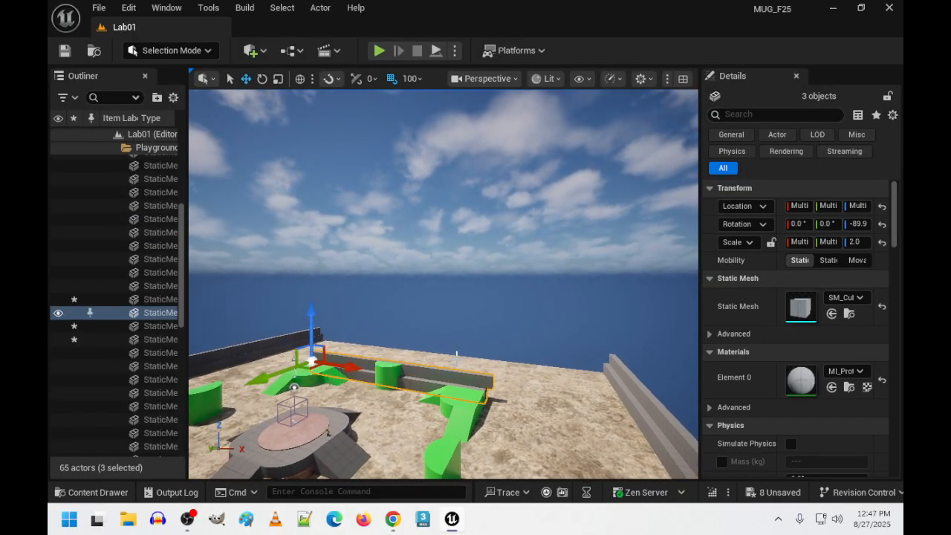
pyautogui.press('w')
pyautogui.moveTo(442, 364); pyautogui.dragTo(391, 377, button='right')
pyautogui.press('s')
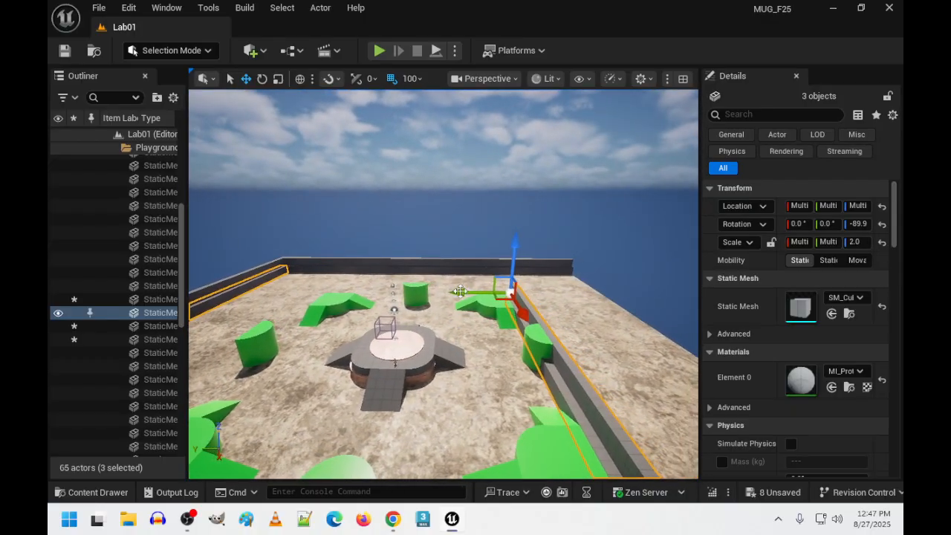
pyautogui.moveTo(457, 292); pyautogui.dragTo(533, 300)
pyautogui.hotkey('ctrl', 'z')
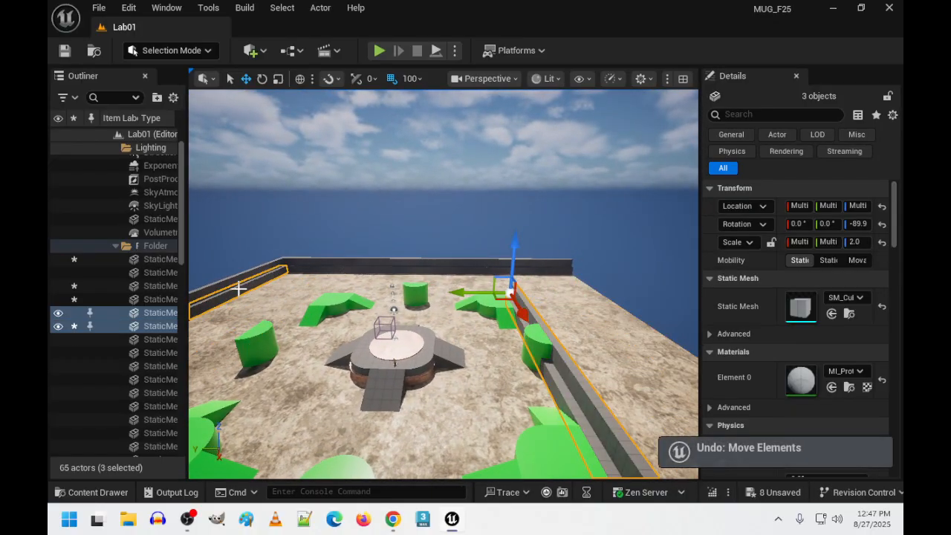
pyautogui.keyDown('ctrl'); pyautogui.click(244, 281); pyautogui.keyUp('ctrl')
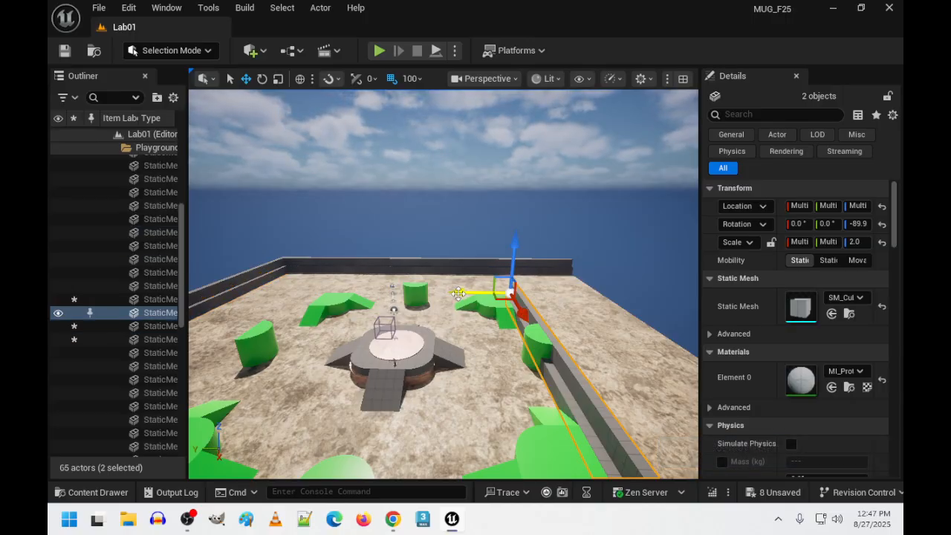
pyautogui.moveTo(458, 292); pyautogui.dragTo(551, 312)
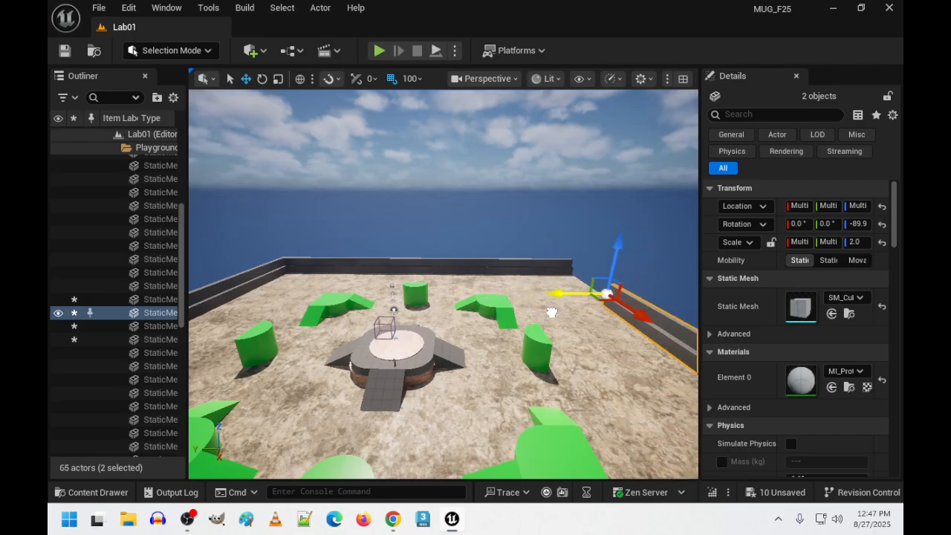
# Fine-tune the two stacked walls along Y to the floor's outer edge, and move them along X to the corner.
pyautogui.moveTo(551, 312); pyautogui.dragTo(582, 307, button='right')
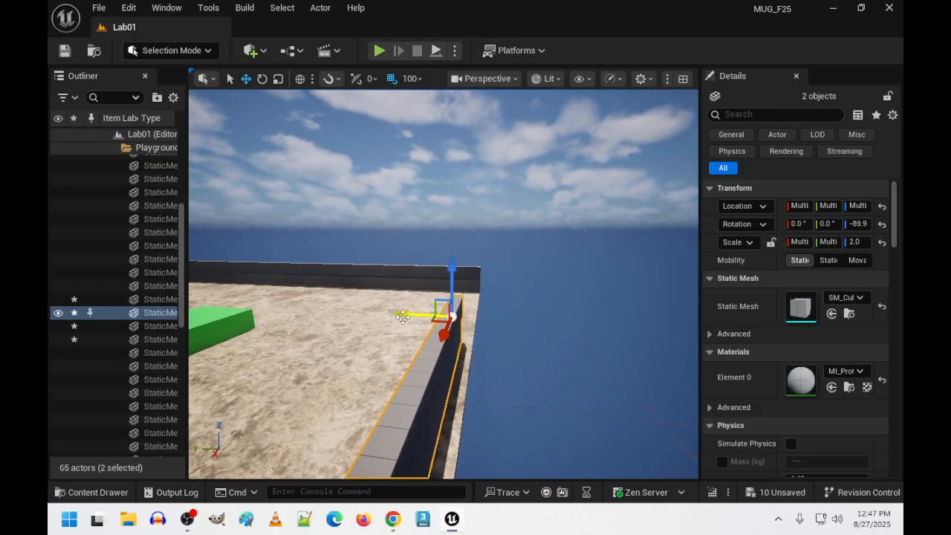
pyautogui.moveTo(407, 312); pyautogui.dragTo(413, 314)
pyautogui.moveTo(516, 318); pyautogui.dragTo(548, 298, button='right')
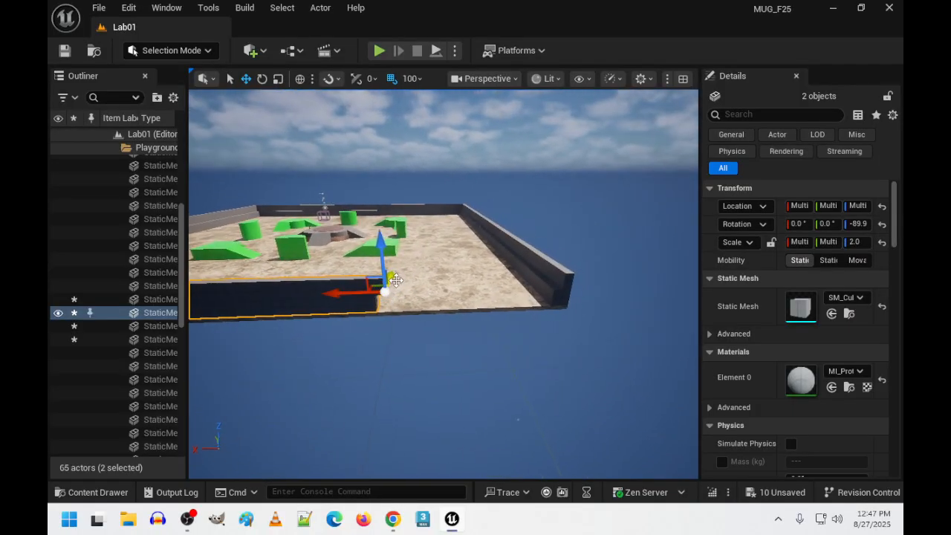
pyautogui.moveTo(333, 293); pyautogui.dragTo(509, 312)
pyautogui.moveTo(509, 312); pyautogui.dragTo(539, 278, button='right')
pyautogui.click(539, 279)
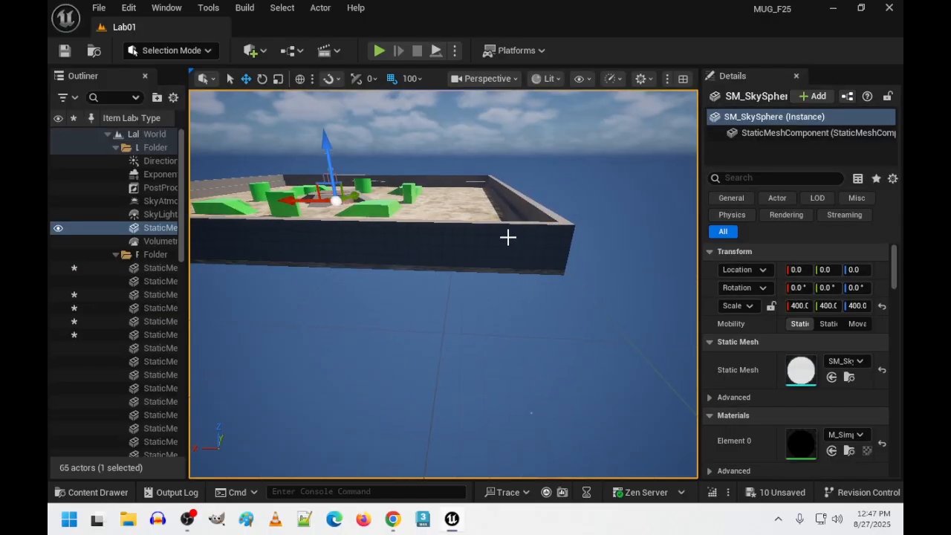
# Set the Y scale of the upper wall SM_Cube18 to 78 and of the lower wall SM_Cube4 to 76.
pyautogui.click(504, 231)
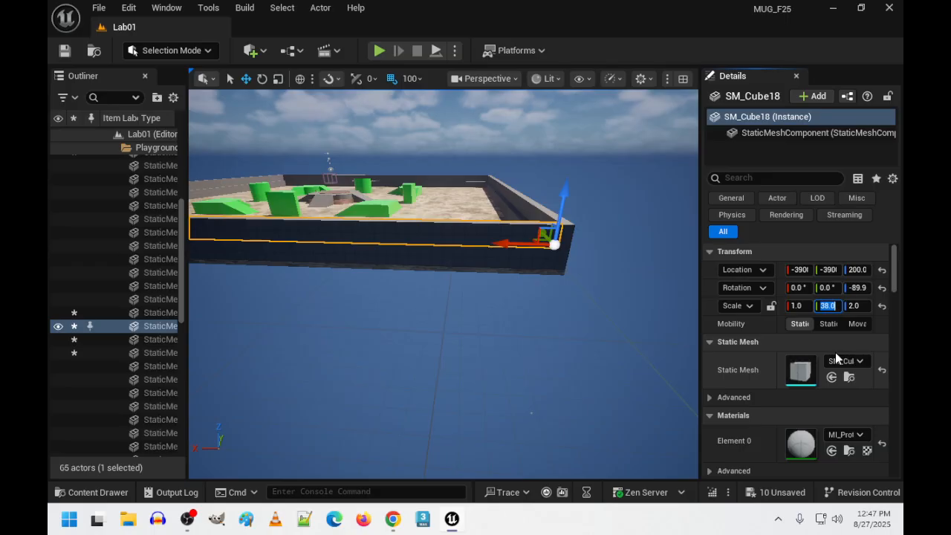
pyautogui.write('78')
pyautogui.press('Return')
pyautogui.click(491, 264)
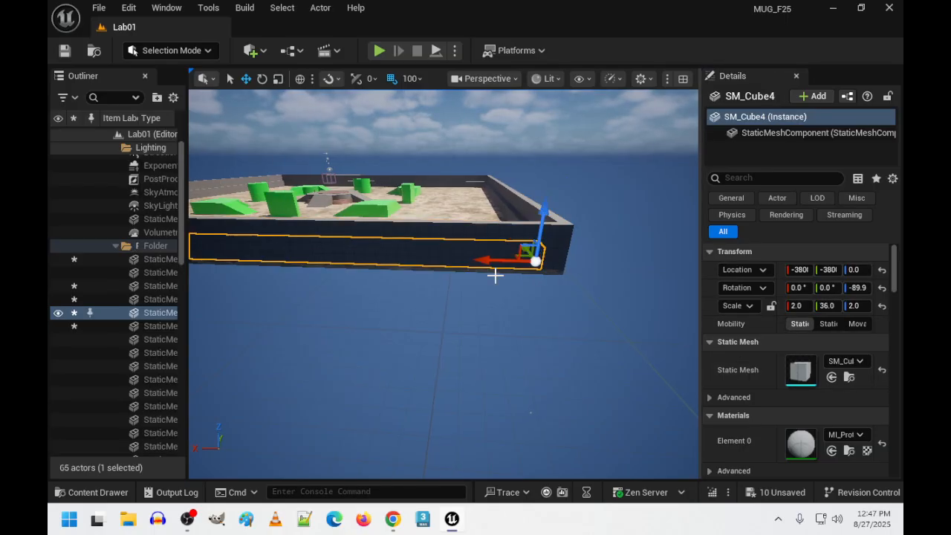
pyautogui.click(838, 305)
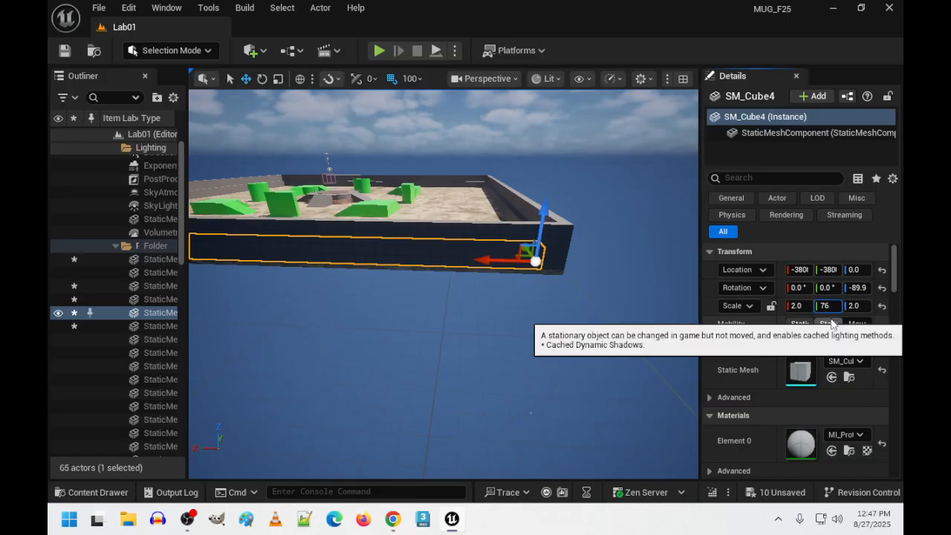
pyautogui.write('76')
pyautogui.press('Return')
# Select both quarter-cylinder pieces, including SM_Cylinder7, that form the green half-cylinder at X about -1900.
pyautogui.moveTo(632, 229); pyautogui.dragTo(632, 230, button='right')
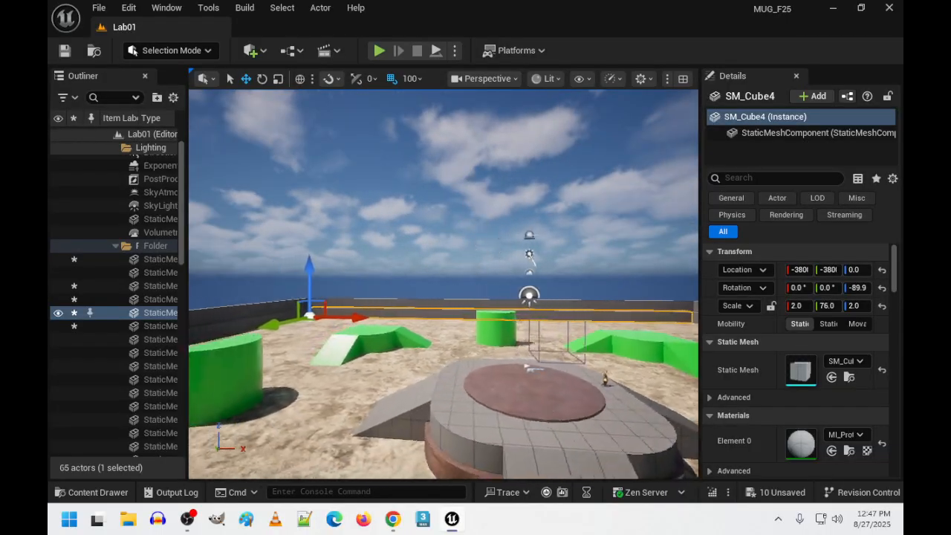
pyautogui.moveTo(632, 230); pyautogui.dragTo(632, 230, button='right')
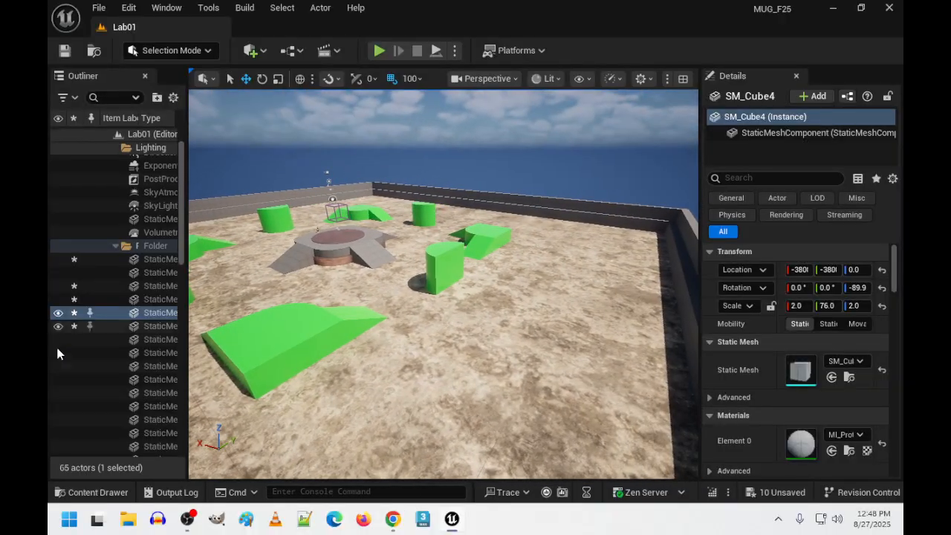
pyautogui.click(92, 492)
pyautogui.moveTo(347, 180); pyautogui.dragTo(352, 161, button='right')
pyautogui.click(402, 289)
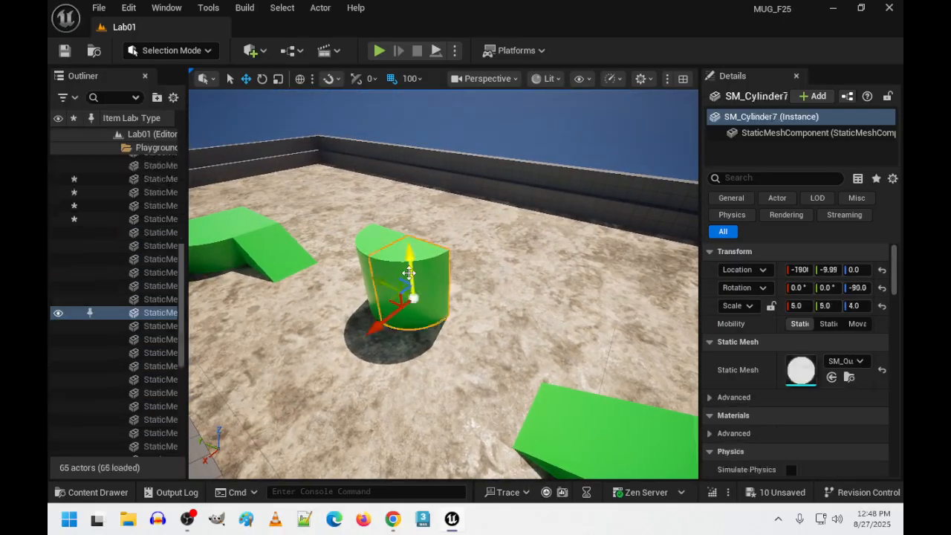
pyautogui.click(372, 242)
pyautogui.click(432, 253)
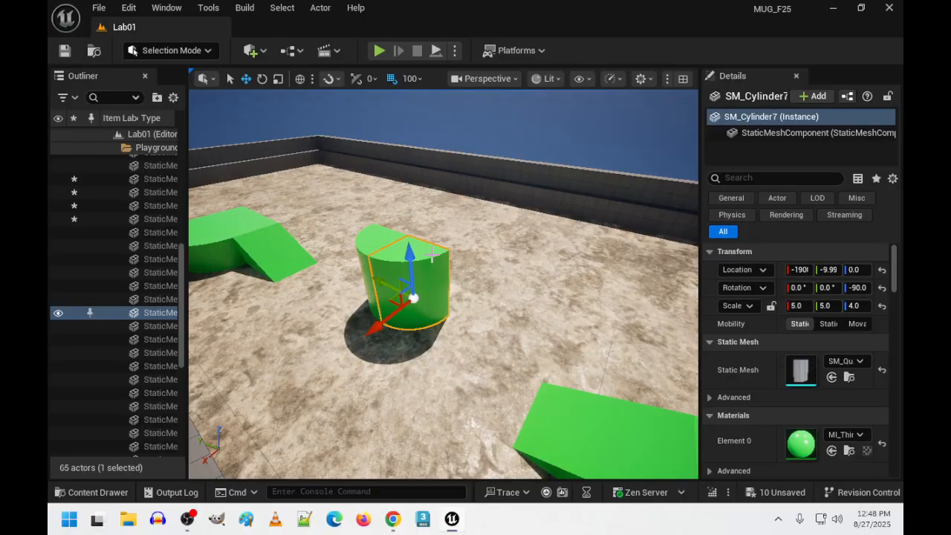
pyautogui.keyDown('ctrl'); pyautogui.click(385, 236); pyautogui.keyUp('ctrl')
# Browse the StarterContent Materials folder and apply M_Tech_Hex_Tile to one quarter of the selected half-cylinder.
pyautogui.click(97, 492)
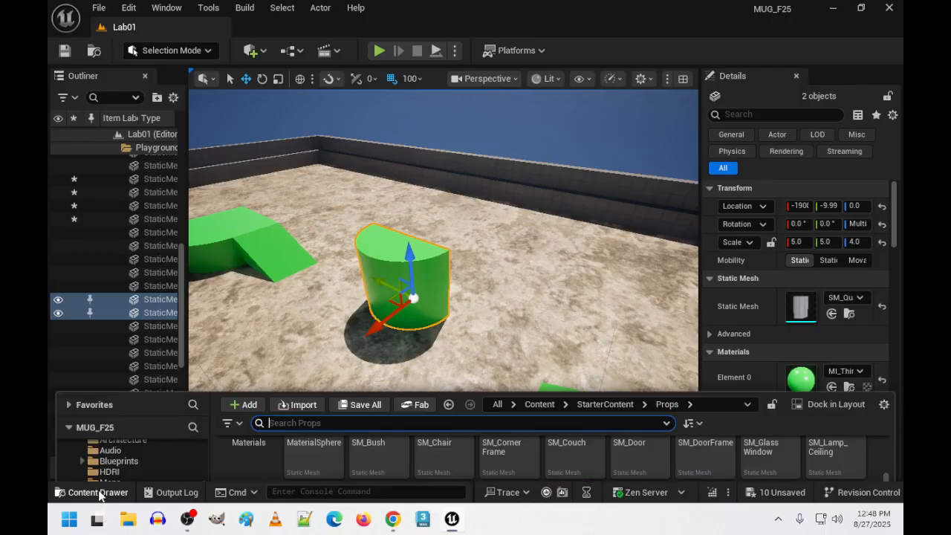
pyautogui.scroll(2, 512, 392)
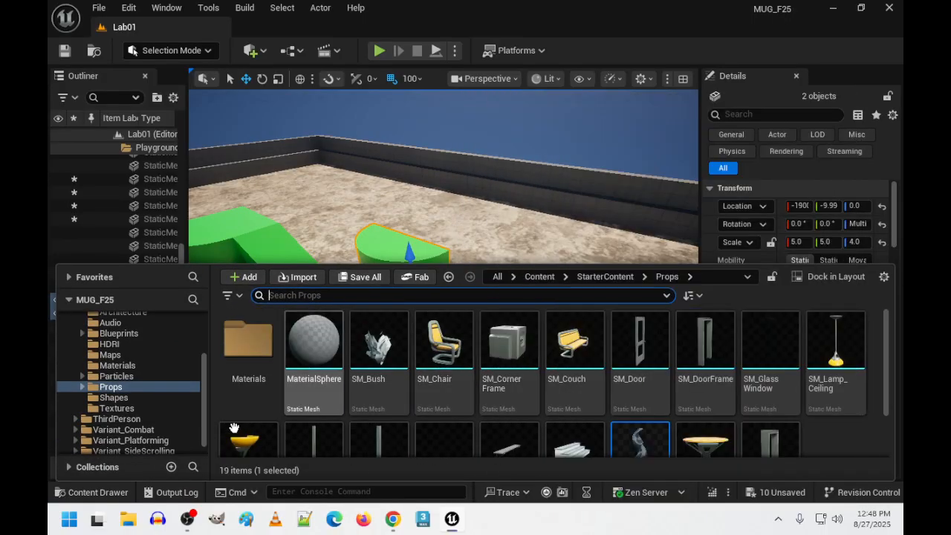
pyautogui.click(117, 365)
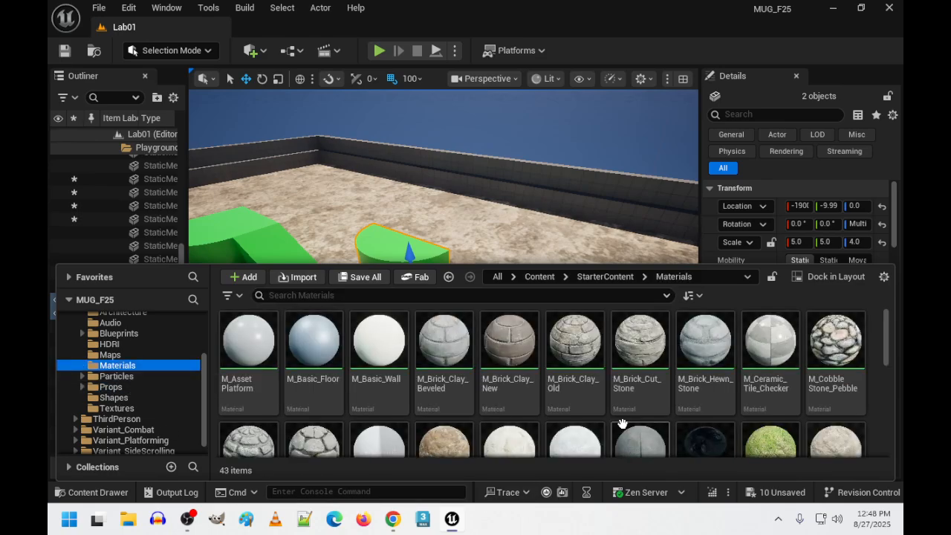
pyautogui.scroll(-5, 623, 416)
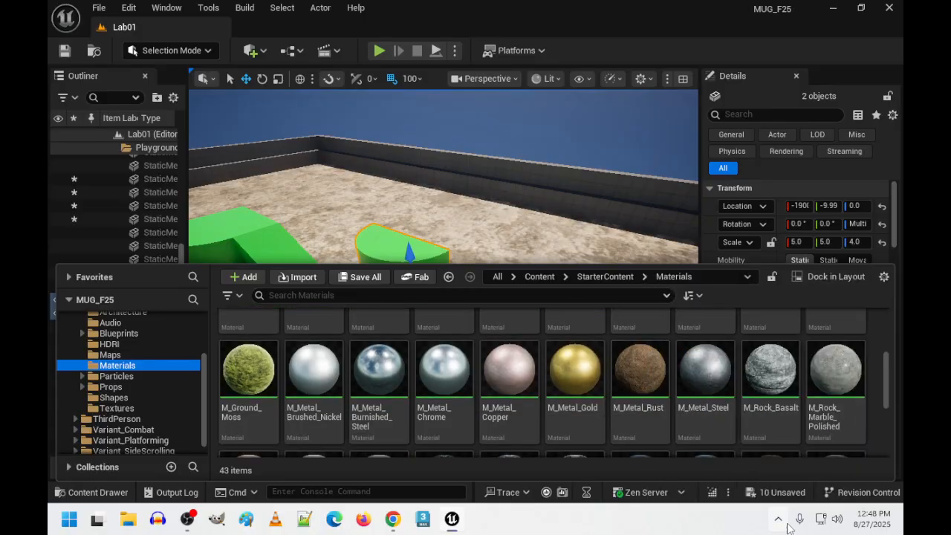
pyautogui.scroll(-1, 737, 435)
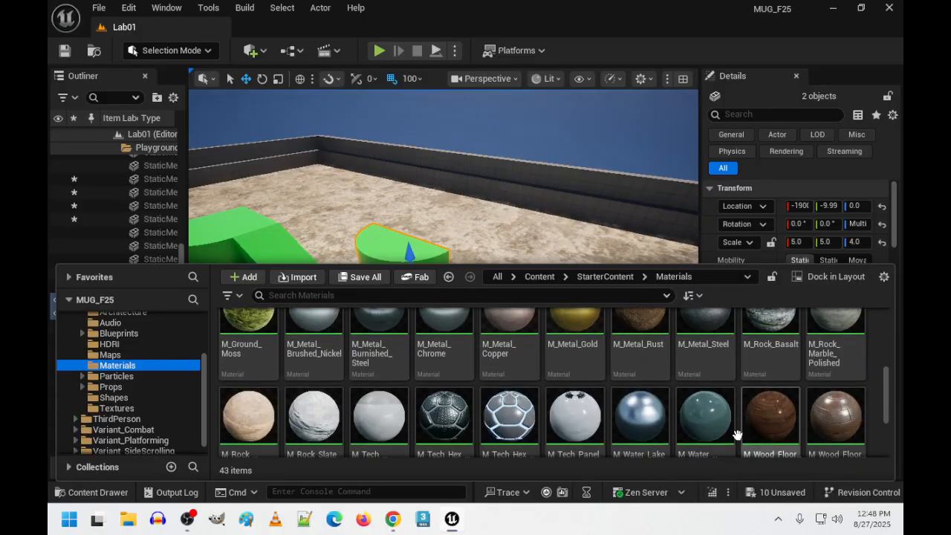
pyautogui.moveTo(563, 202); pyautogui.dragTo(455, 468, button='right')
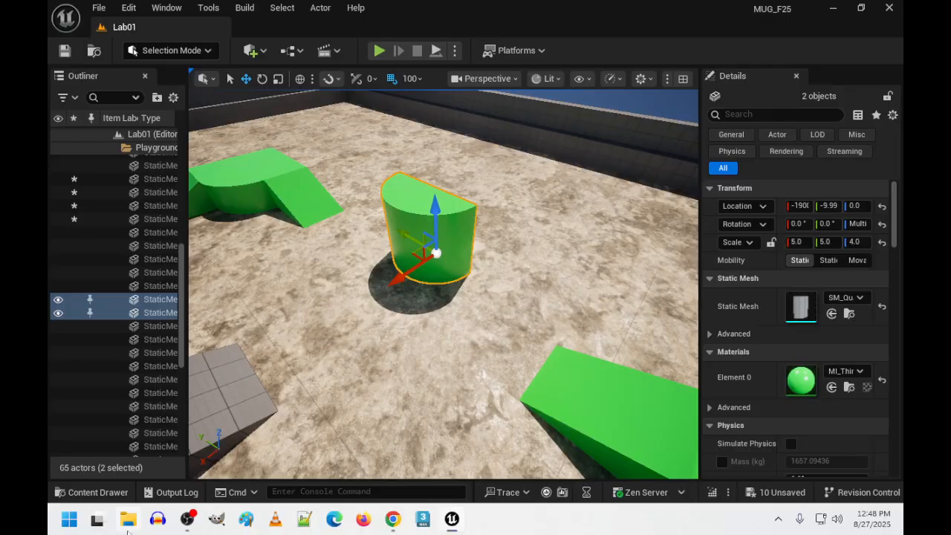
pyautogui.moveTo(454, 283); pyautogui.dragTo(443, 336, button='right')
pyautogui.click(104, 494)
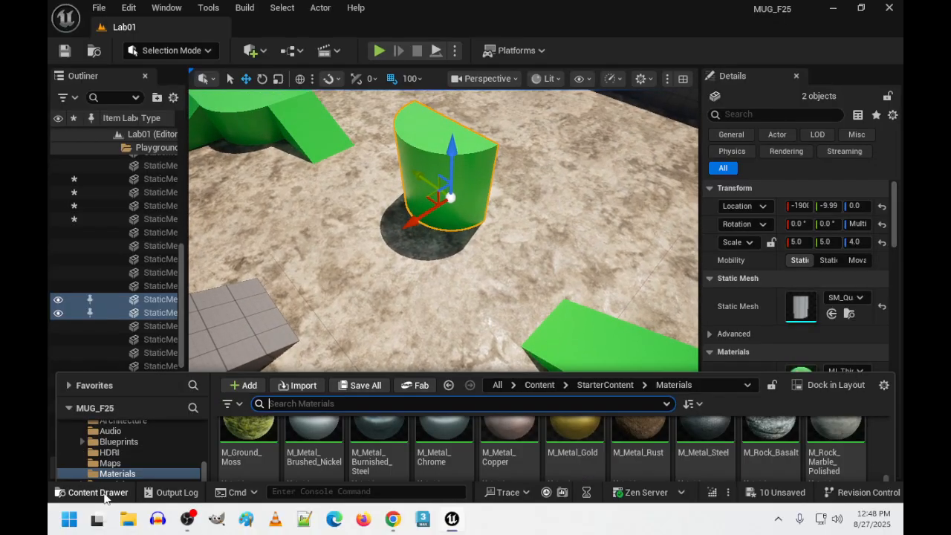
pyautogui.moveTo(444, 416); pyautogui.dragTo(465, 188)
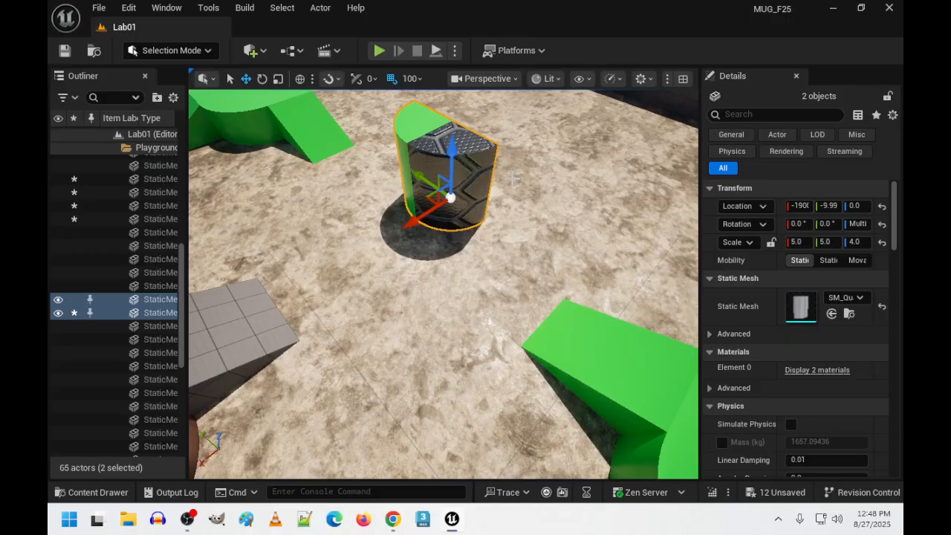
# Apply M_Tech_Hex_Tile to the remaining green quarter of the half-cylinder and view it from the front.
pyautogui.click(192, 492)
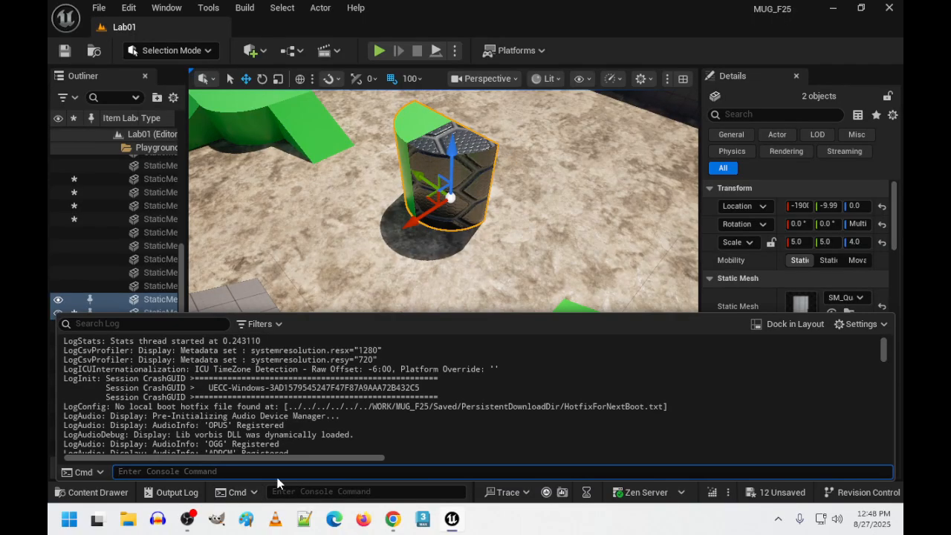
pyautogui.click(175, 493)
pyautogui.click(97, 493)
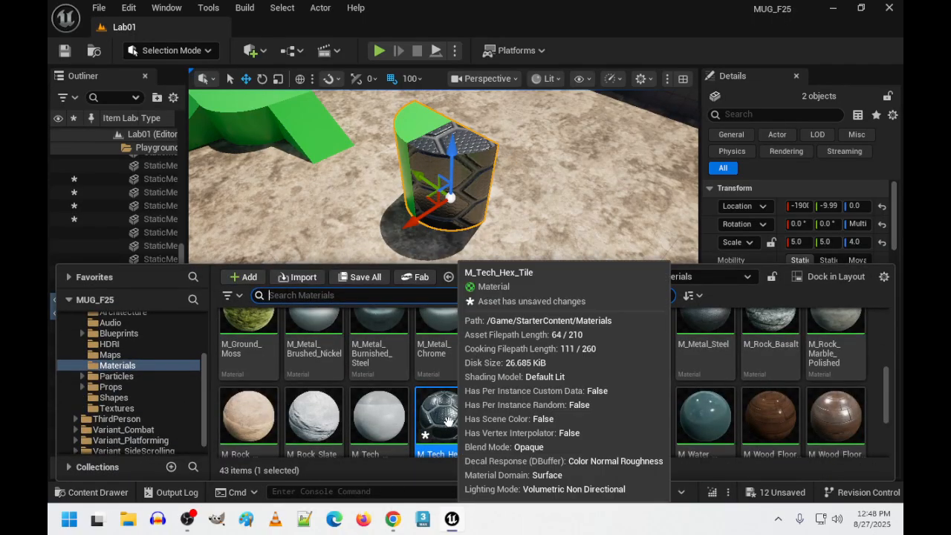
pyautogui.moveTo(444, 416); pyautogui.dragTo(403, 133)
pyautogui.moveTo(404, 132); pyautogui.dragTo(433, 88, button='right')
pyautogui.press('w')
pyautogui.moveTo(369, 318); pyautogui.dragTo(369, 317, button='right')
pyautogui.press('s')
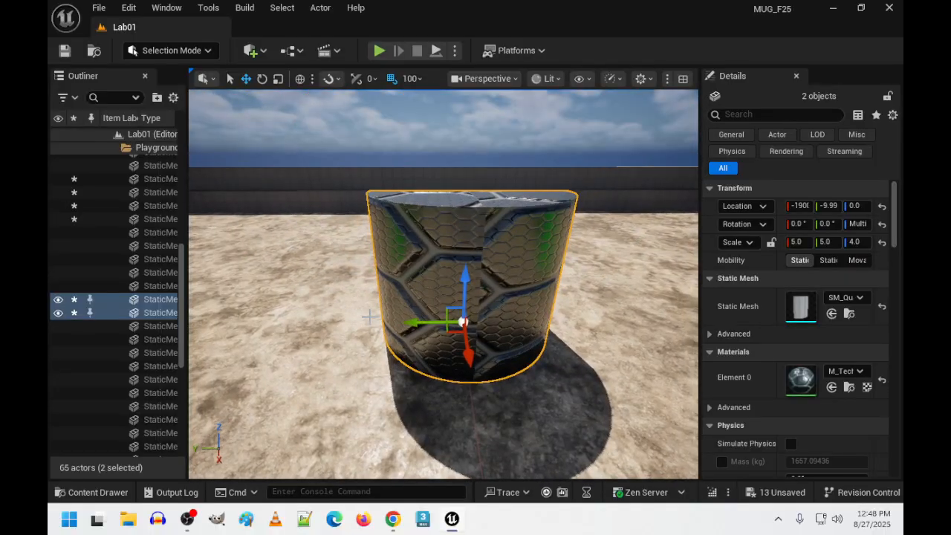
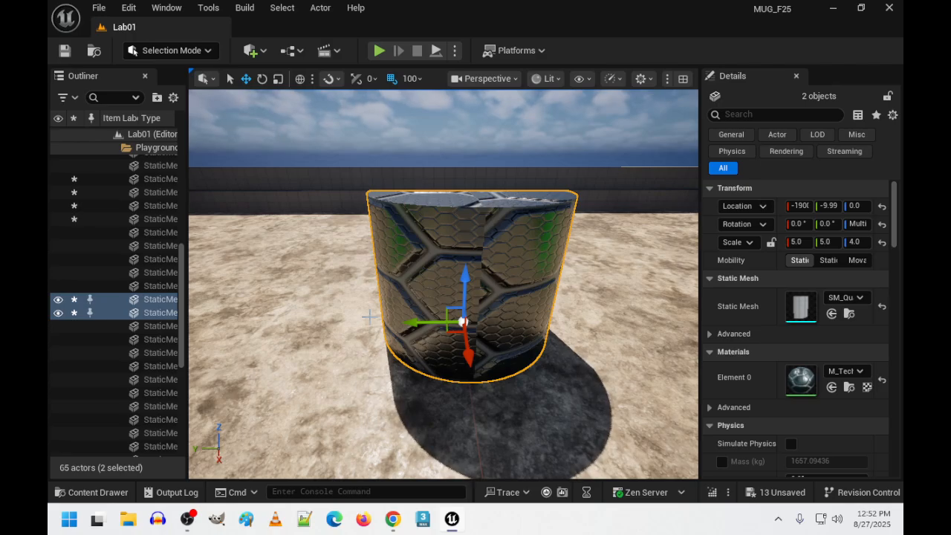
# Move the hex-tiled half-cylinder along X against the perimeter wall behind it, at X about -3900.
pyautogui.moveTo(331, 289); pyautogui.dragTo(245, 425, button='right')
pyautogui.moveTo(483, 249); pyautogui.dragTo(422, 268, button='right')
pyautogui.moveTo(423, 268); pyautogui.dragTo(633, 344)
pyautogui.moveTo(594, 286); pyautogui.dragTo(616, 335, button='right')
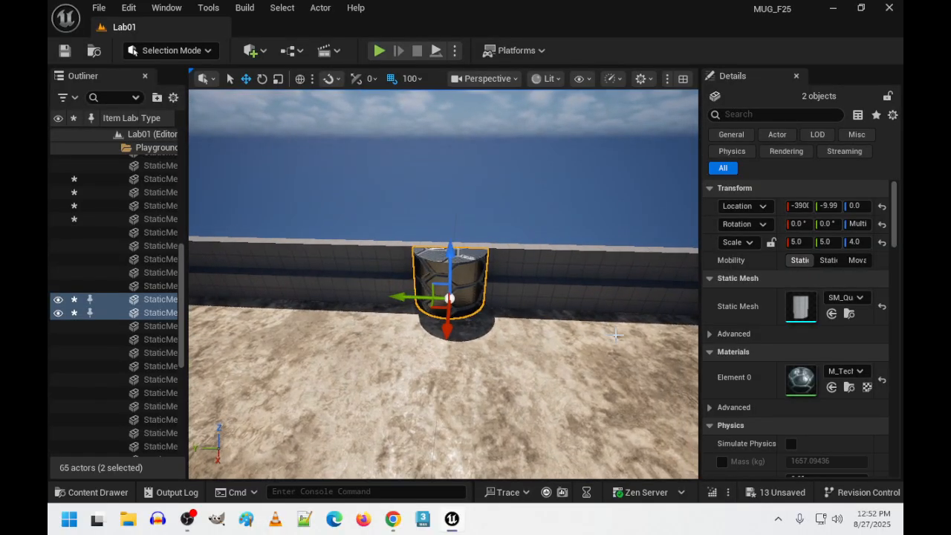
# Duplicate the hex-tiled half-cylinder and move the copy along the wall to Y about -2500.
pyautogui.hotkey('ctrl', 'd')
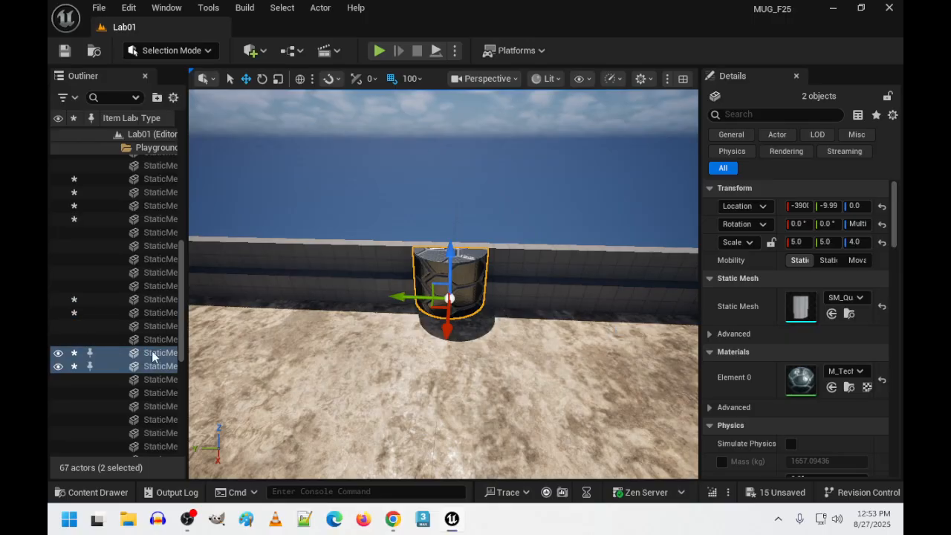
pyautogui.moveTo(397, 297); pyautogui.dragTo(573, 339)
pyautogui.moveTo(573, 339)
pyautogui.mouseDown(button='right')
pyautogui.moveTo(646, 334)
pyautogui.moveTo(580, 349)
pyautogui.moveTo(588, 359)
pyautogui.moveTo(562, 387)
pyautogui.moveTo(567, 321)
pyautogui.mouseUp(button='right')
pyautogui.press('s')
pyautogui.press('w')
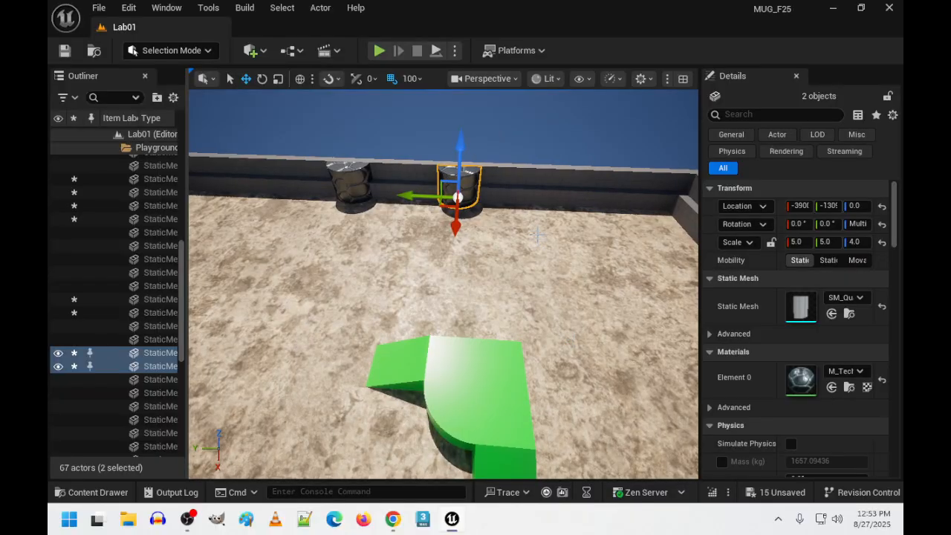
pyautogui.moveTo(411, 197); pyautogui.dragTo(512, 241)
# Duplicate the half-cylinder again and move the new copy along the wall to the opposite end, at Y about 2290.
pyautogui.hotkey('ctrl', 'd')
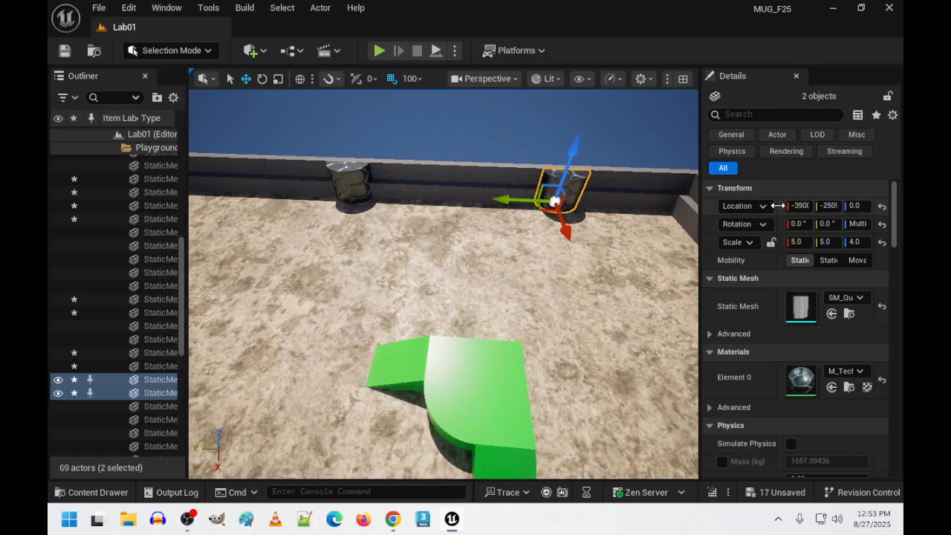
pyautogui.moveTo(505, 199); pyautogui.dragTo(210, 195)
pyautogui.moveTo(210, 195)
pyautogui.mouseDown(button='right')
pyautogui.moveTo(252, 195)
pyautogui.moveTo(215, 197)
pyautogui.moveTo(216, 179)
pyautogui.mouseUp(button='right')
pyautogui.moveTo(341, 263)
pyautogui.mouseDown(button='right')
pyautogui.moveTo(317, 249)
pyautogui.moveTo(341, 263)
pyautogui.mouseUp(button='right')
pyautogui.press('w')
pyautogui.moveTo(344, 280); pyautogui.dragTo(278, 303)
pyautogui.press('s')
pyautogui.moveTo(279, 303)
pyautogui.mouseDown(button='right')
pyautogui.moveTo(249, 316)
pyautogui.moveTo(278, 319)
pyautogui.mouseUp(button='right')
pyautogui.press('a')
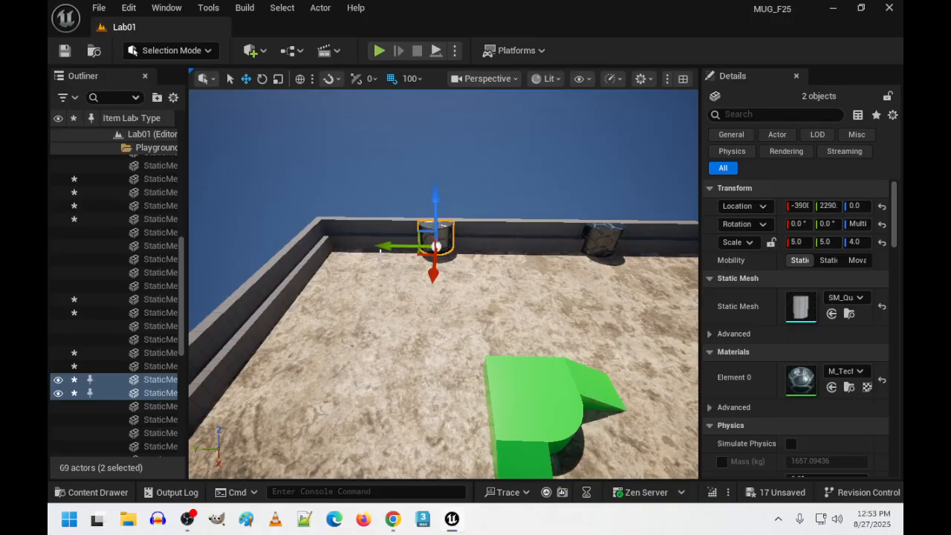
pyautogui.moveTo(389, 246); pyautogui.dragTo(394, 247)
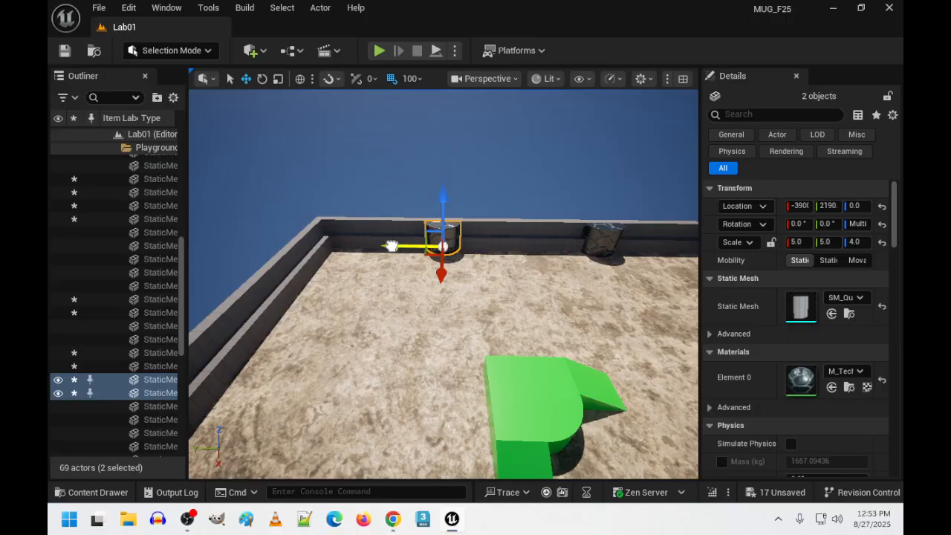
pyautogui.moveTo(390, 246); pyautogui.dragTo(382, 246)
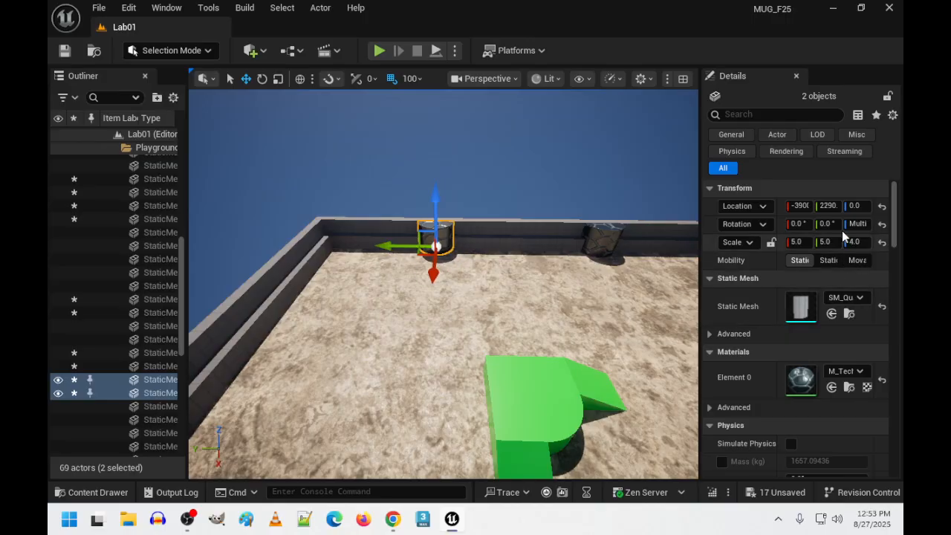
# Set the Y location of the newest half-cylinder copy to 2250.
pyautogui.click(833, 206)
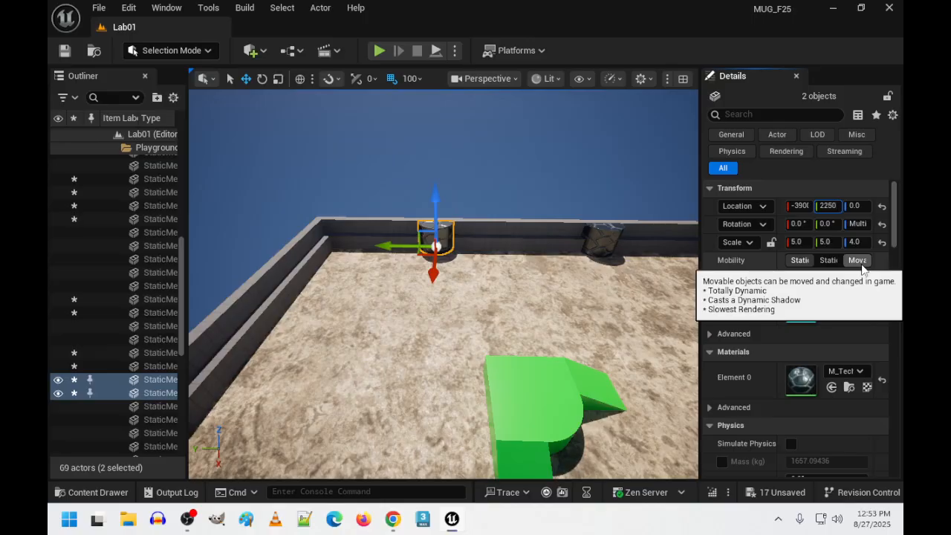
pyautogui.write('2250')
pyautogui.press('Return')
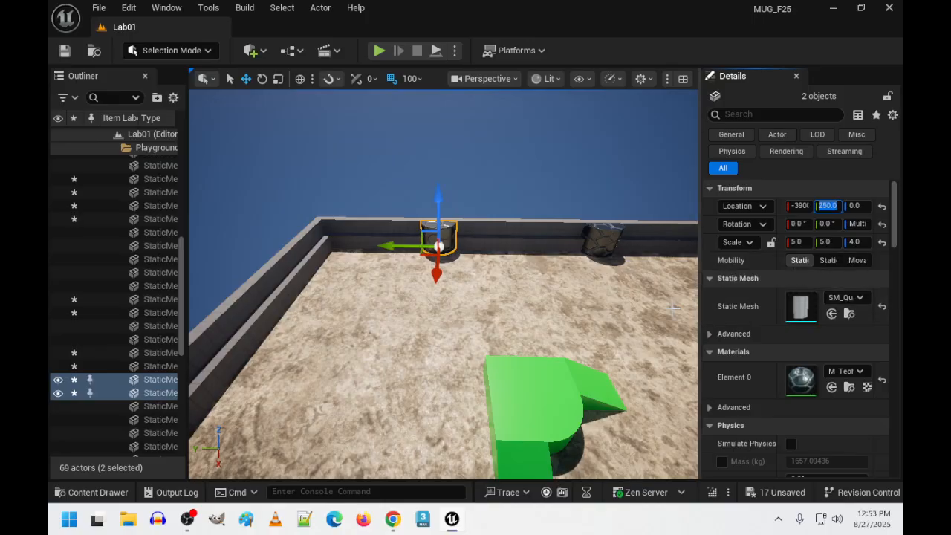
# Duplicate the standalone green half-cylinder in the playground and move the copy along Y to 2100.
pyautogui.moveTo(667, 302); pyautogui.dragTo(613, 332, button='right')
pyautogui.press('s')
pyautogui.press('w')
pyautogui.press('d')
pyautogui.press('w')
pyautogui.press('a')
pyautogui.press('w')
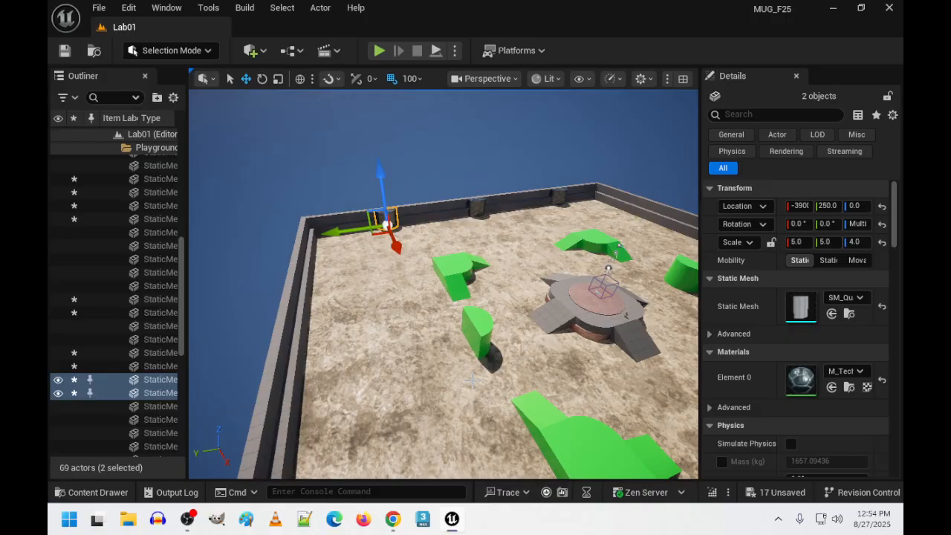
pyautogui.moveTo(472, 380); pyautogui.dragTo(488, 332, button='right')
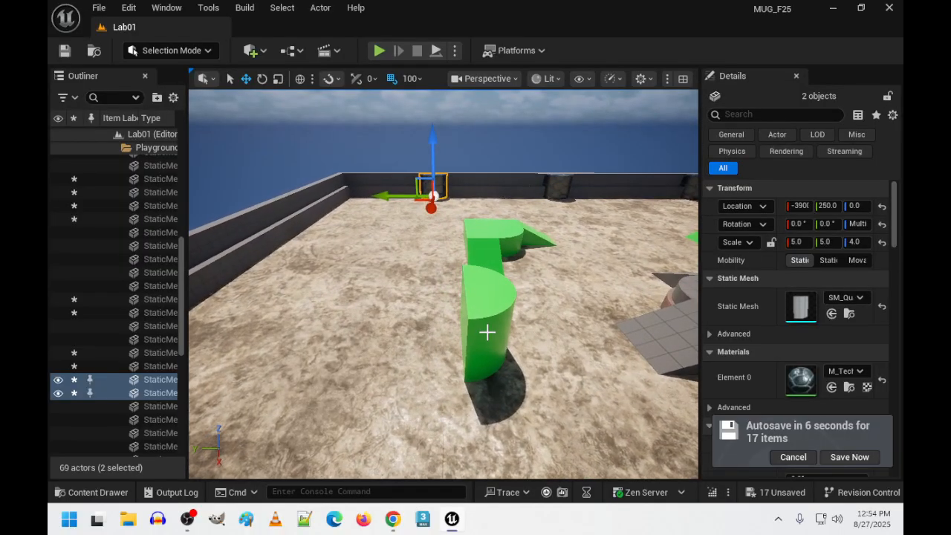
pyautogui.click(486, 330)
pyautogui.keyDown('ctrl'); pyautogui.click(489, 289); pyautogui.keyUp('ctrl')
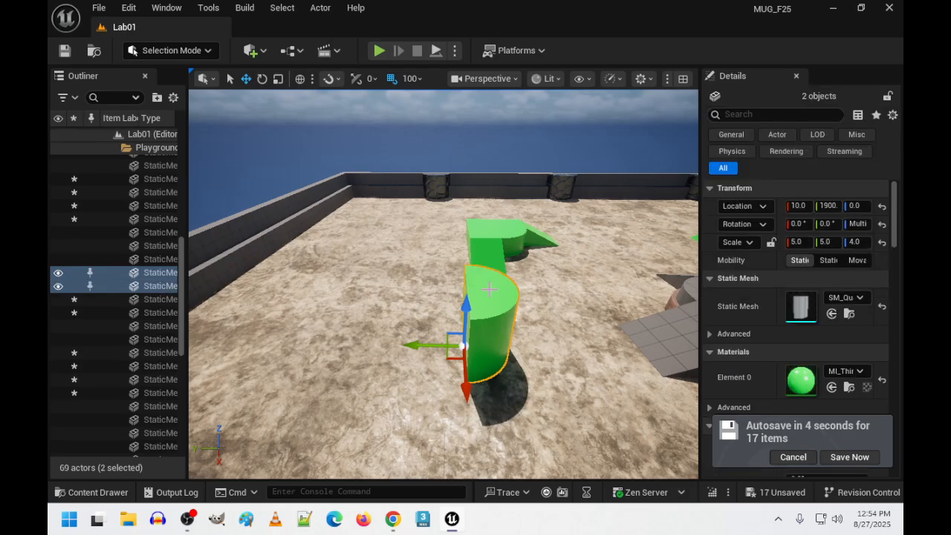
pyautogui.hotkey('ctrl', 'd')
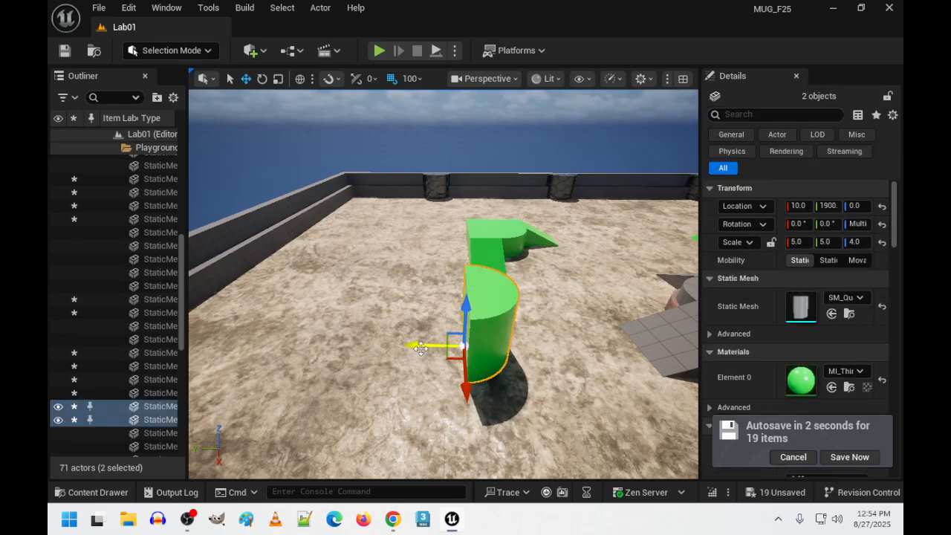
pyautogui.moveTo(416, 348); pyautogui.dragTo(395, 399)
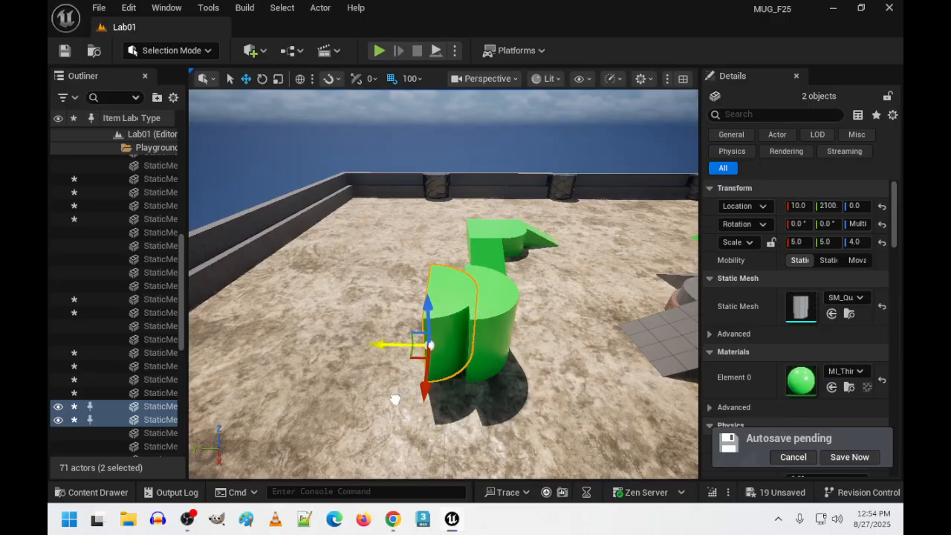
# Raise the green copy to Z 100 and add another copy of it at Y 2300, raised to Z 200.
pyautogui.moveTo(395, 399); pyautogui.dragTo(398, 360, button='right')
pyautogui.moveTo(444, 244); pyautogui.dragTo(458, 230)
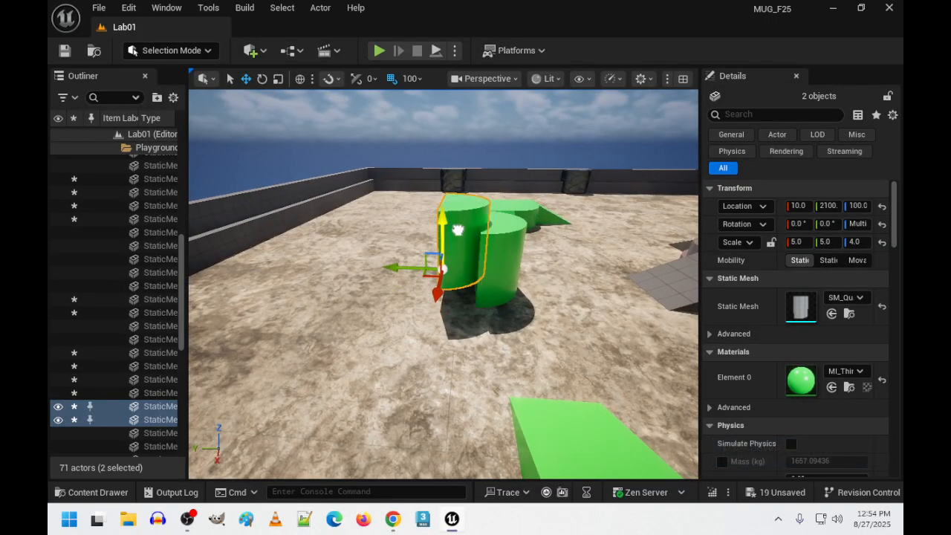
pyautogui.keyDown('alt'); pyautogui.moveTo(401, 268); pyautogui.dragTo(364, 271); pyautogui.keyUp('alt')
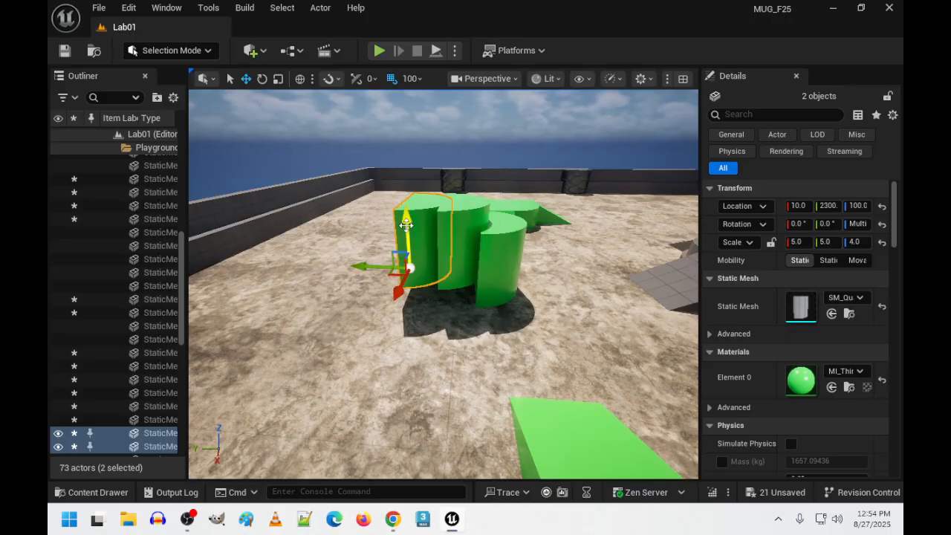
pyautogui.moveTo(408, 223); pyautogui.dragTo(413, 207)
# Select both green half-cylinder copies together and raise them another 100 units along Z.
pyautogui.moveTo(421, 257); pyautogui.dragTo(627, 250, button='middle')
pyautogui.keyDown('ctrl'); pyautogui.click(560, 224); pyautogui.keyUp('ctrl')
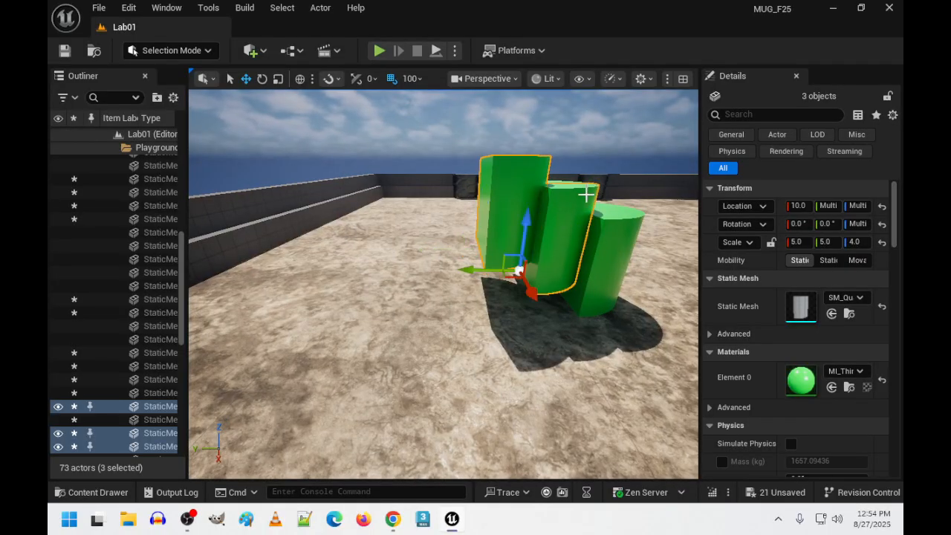
pyautogui.press('f')
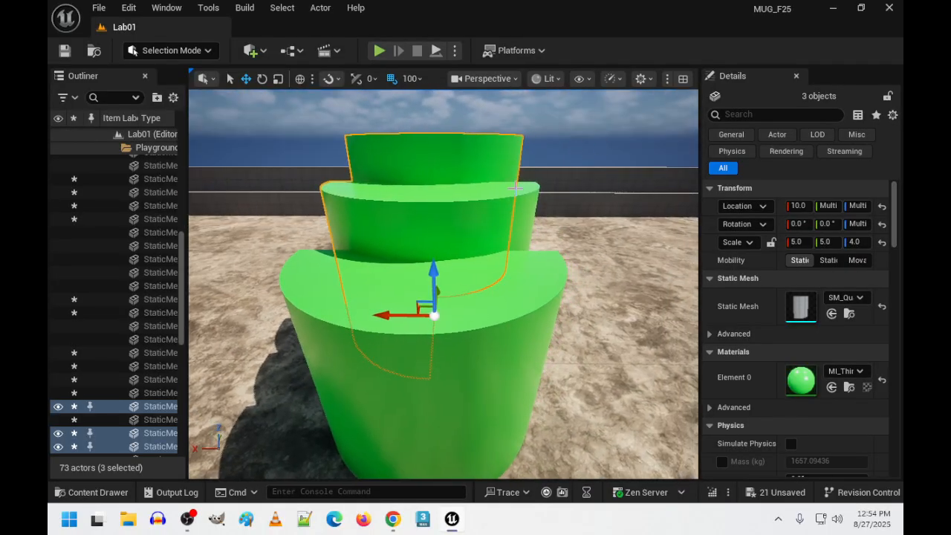
pyautogui.keyDown('ctrl'); pyautogui.click(510, 217); pyautogui.keyUp('ctrl')
pyautogui.keyDown('alt'); pyautogui.moveTo(510, 217); pyautogui.dragTo(531, 149); pyautogui.keyUp('alt')
pyautogui.scroll(-5, 535, 222)
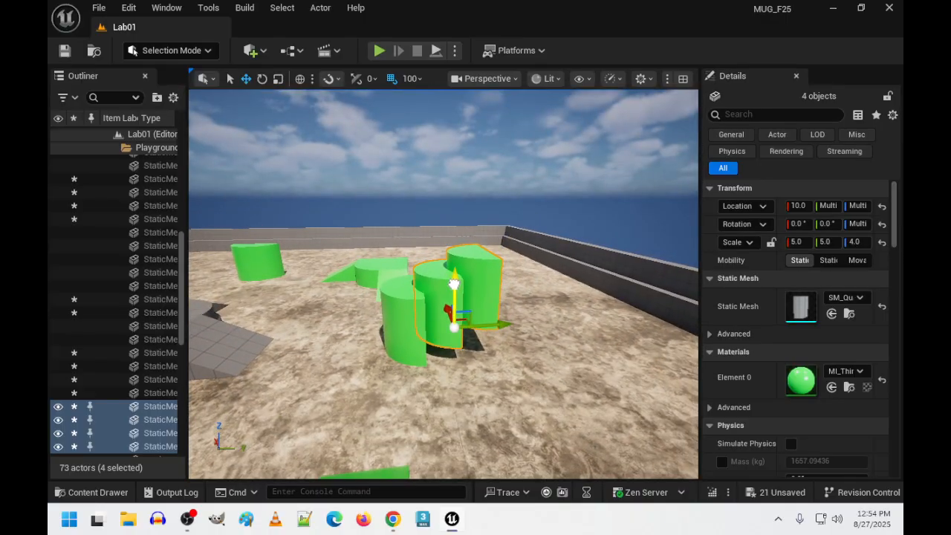
pyautogui.moveTo(454, 283); pyautogui.dragTo(456, 270)
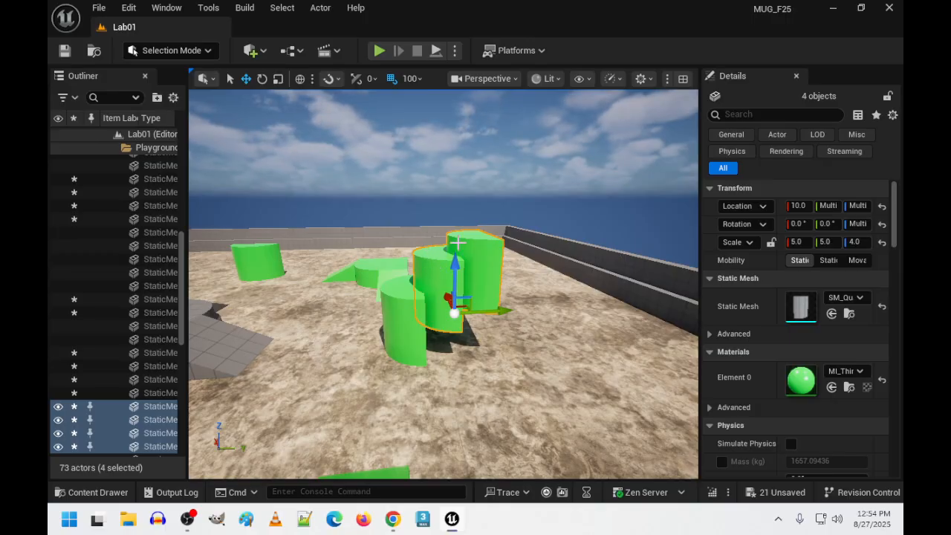
# Select both quarters of the highest half-cylinder and raise them to Z 400.
pyautogui.click(458, 242)
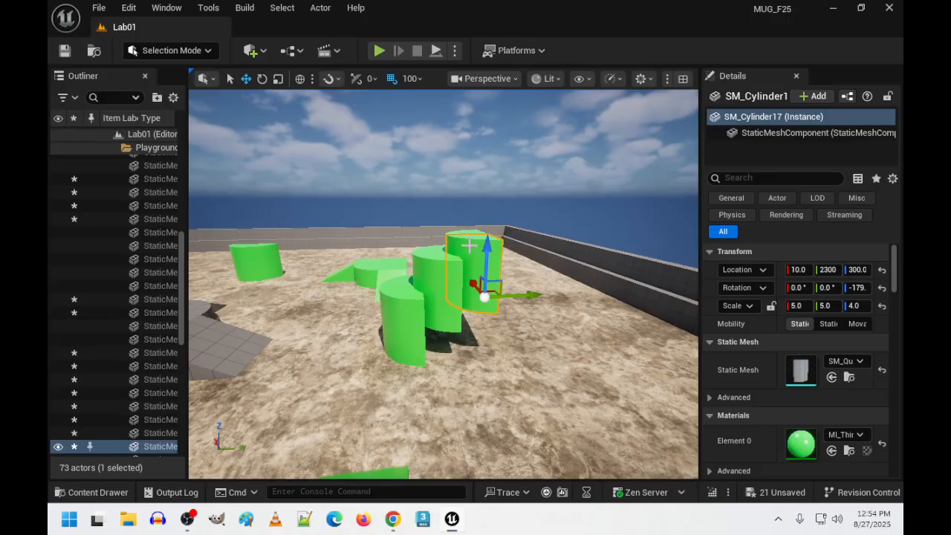
pyautogui.press('w')
pyautogui.moveTo(469, 245); pyautogui.dragTo(520, 252, button='right')
pyautogui.keyDown('ctrl'); pyautogui.click(448, 306); pyautogui.keyUp('ctrl')
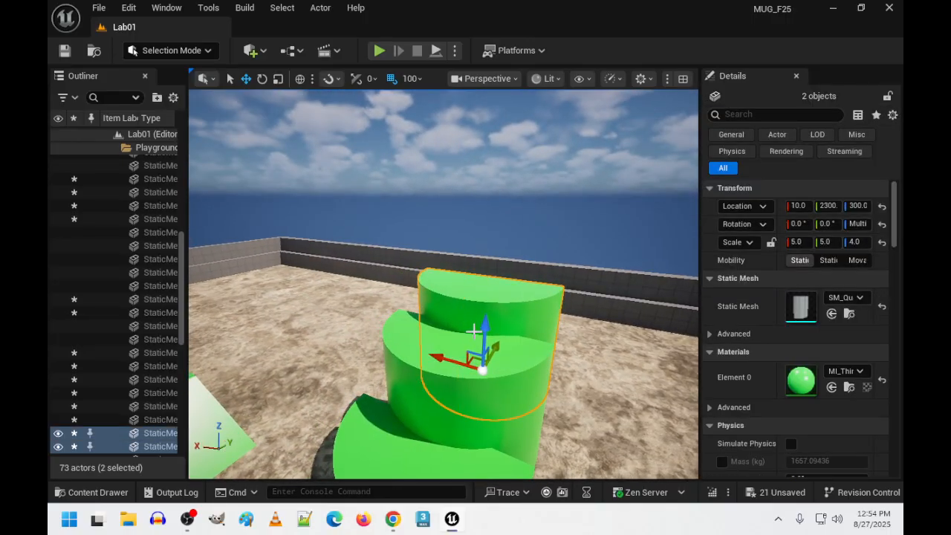
pyautogui.moveTo(483, 326); pyautogui.dragTo(481, 301)
pyautogui.moveTo(482, 301); pyautogui.dragTo(568, 260, button='right')
# Duplicate the highest half-cylinder and move the copy to Y 2500 and Z 600.
pyautogui.hotkey('ctrl', 'd')
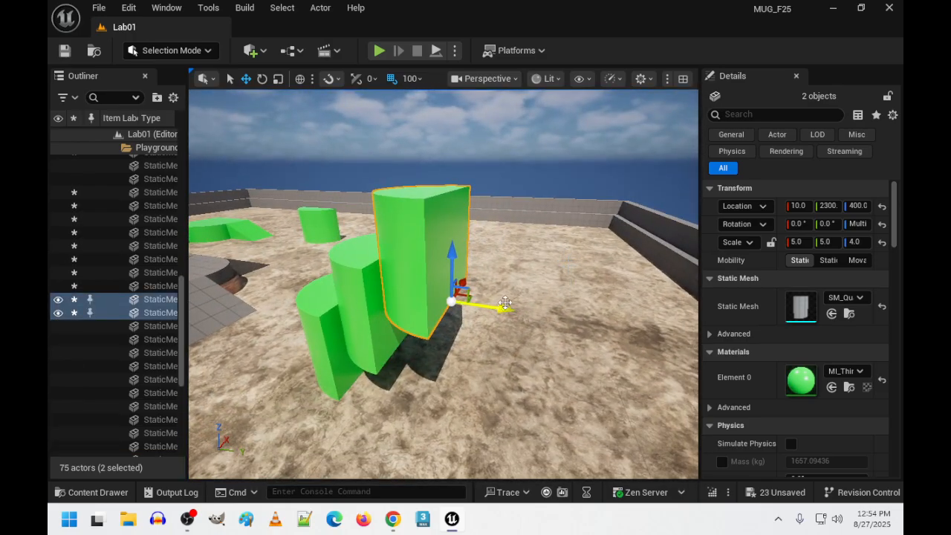
pyautogui.moveTo(499, 306); pyautogui.dragTo(542, 334, button='right')
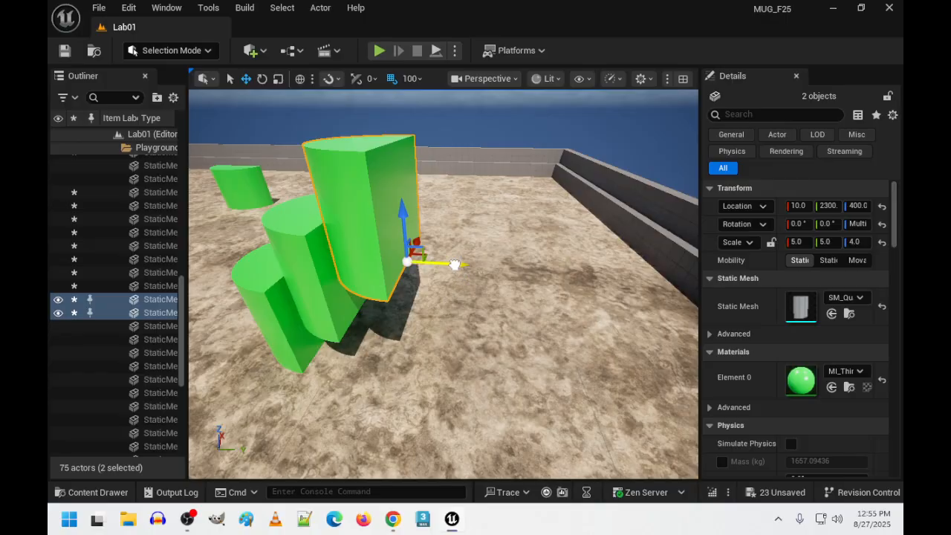
pyautogui.moveTo(455, 264); pyautogui.dragTo(496, 283)
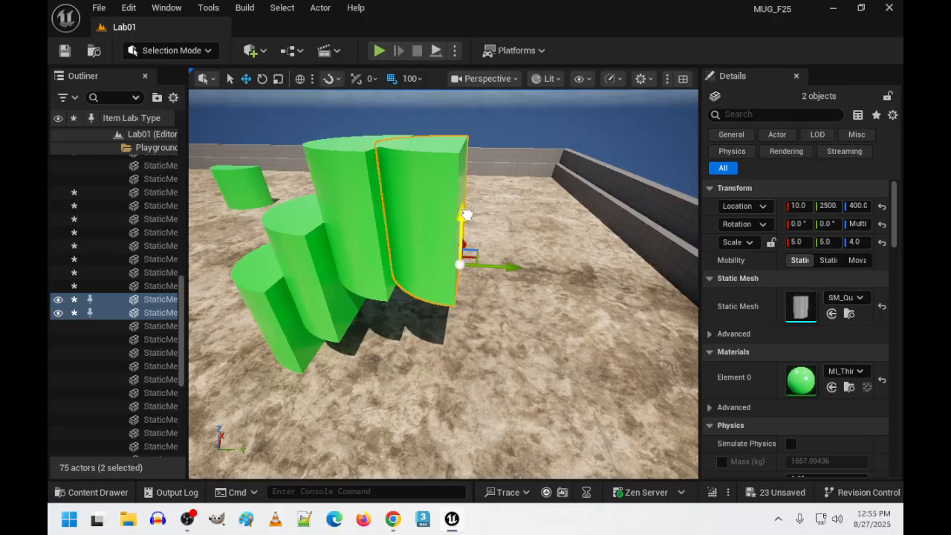
pyautogui.moveTo(467, 215); pyautogui.dragTo(478, 173)
# Select both quarters of the second half-cylinder in the row and lower them to the floor at Z 0.
pyautogui.moveTo(479, 170); pyautogui.dragTo(439, 178, button='right')
pyautogui.scroll(-5, 397, 189)
pyautogui.click(409, 304)
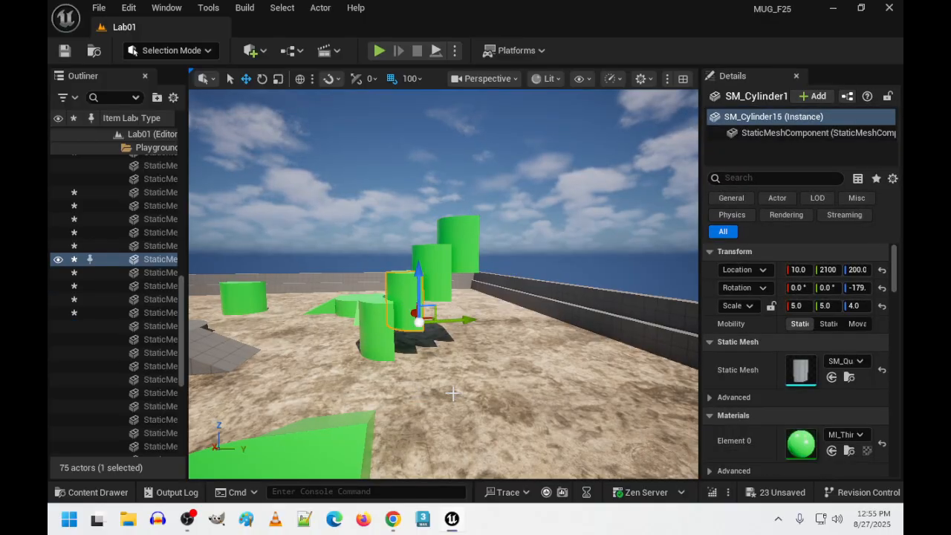
pyautogui.moveTo(453, 393); pyautogui.dragTo(372, 344, button='right')
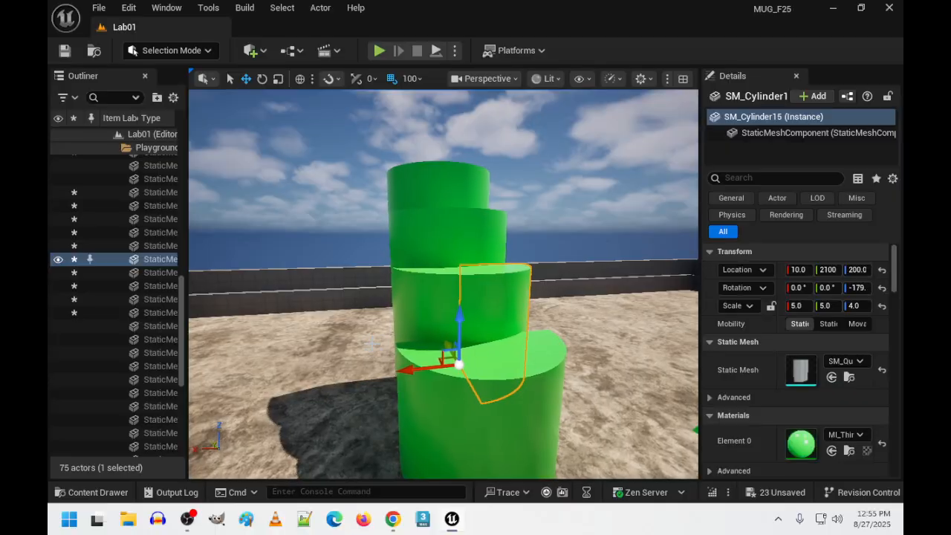
pyautogui.keyDown('ctrl'); pyautogui.click(429, 301); pyautogui.keyUp('ctrl')
pyautogui.moveTo(428, 301); pyautogui.dragTo(553, 315, button='right')
pyautogui.moveTo(396, 246); pyautogui.dragTo(406, 278)
pyautogui.moveTo(407, 278); pyautogui.dragTo(683, 346, button='right')
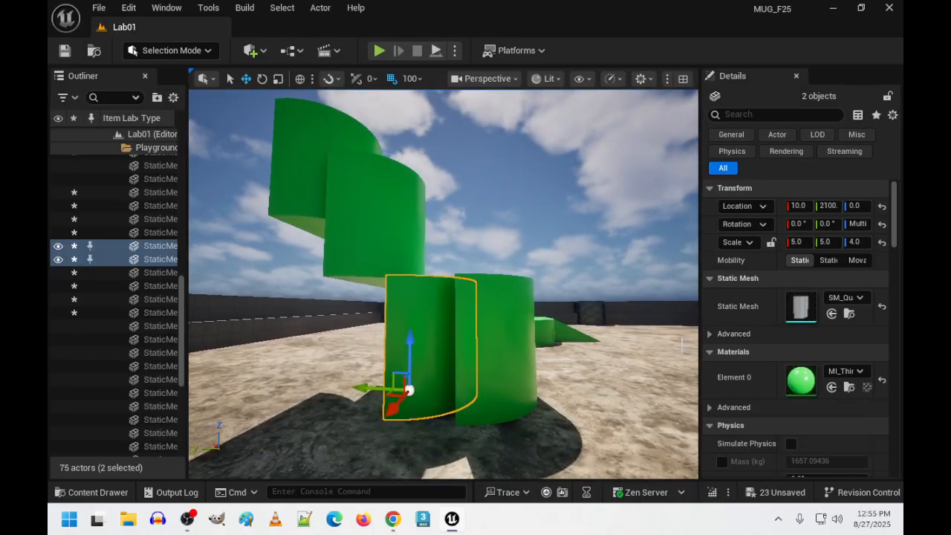
# Try a Y scale of 10 on the second half-cylinder and return it to 5.
pyautogui.click(826, 241)
pyautogui.write('1')
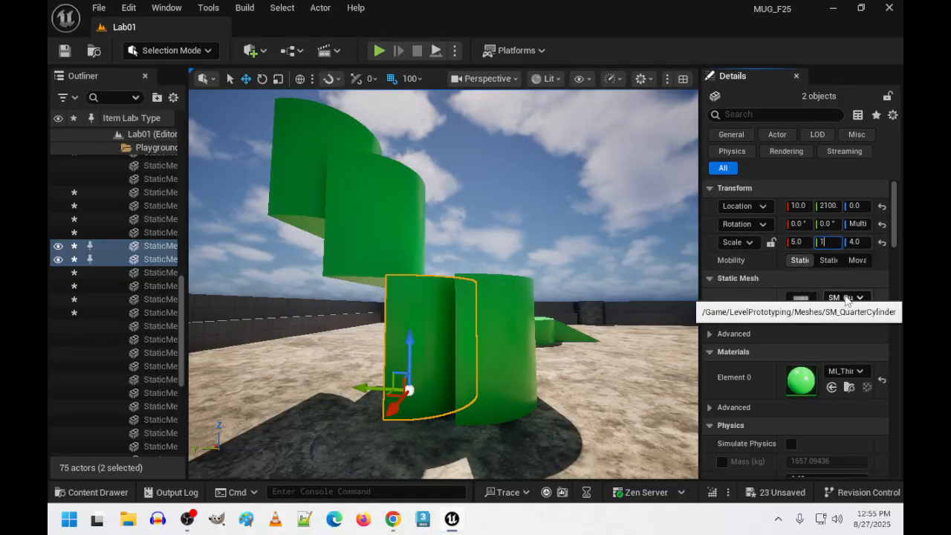
pyautogui.write('0')
pyautogui.press('Return')
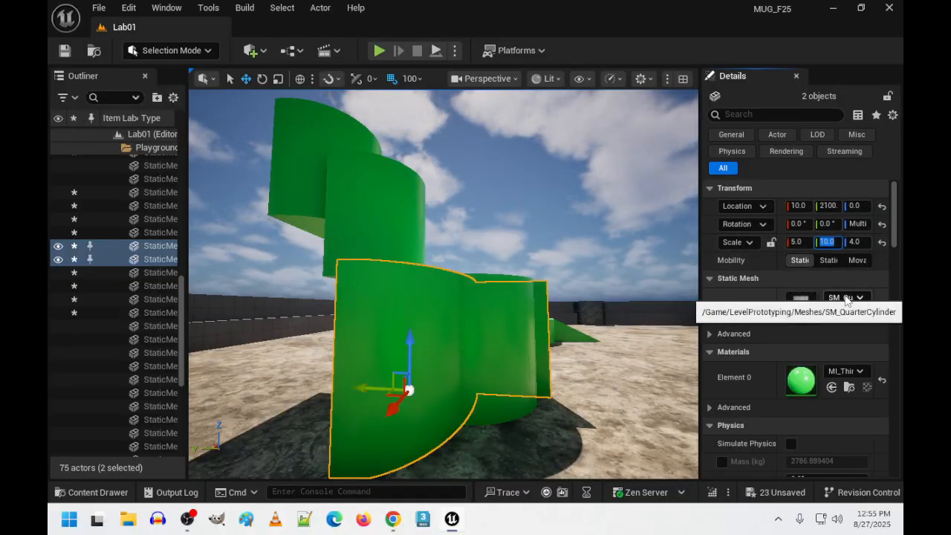
pyautogui.write('5')
pyautogui.press('Return')
# Try a Z scale of 8 on the second half-cylinder and settle on 6.
pyautogui.press('Tab')
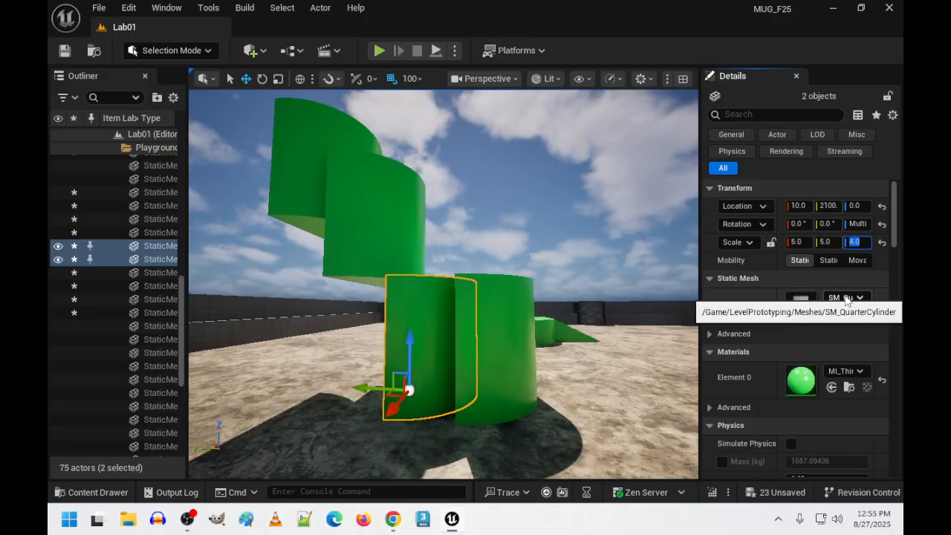
pyautogui.press('Return')
pyautogui.press('s')
pyautogui.moveTo(530, 282)
pyautogui.mouseDown(button='right')
pyautogui.moveTo(520, 288)
pyautogui.moveTo(531, 281)
pyautogui.mouseUp(button='right')
pyautogui.click(854, 242)
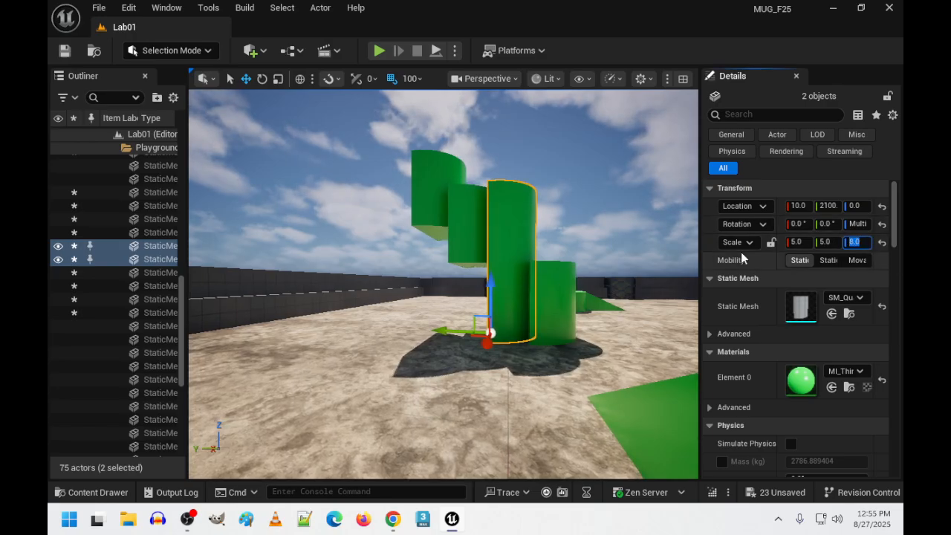
pyautogui.write('6')
pyautogui.press('Return')
# Select both quarters of the third half-cylinder at Y 2300 and lower them to Z 0.
pyautogui.click(475, 213)
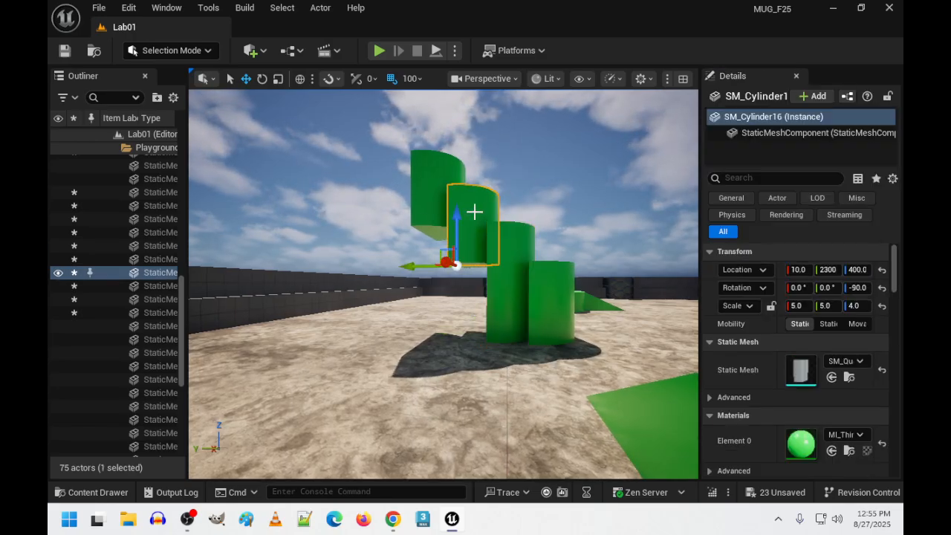
pyautogui.press('w')
pyautogui.moveTo(475, 213); pyautogui.dragTo(398, 187, button='right')
pyautogui.press('d')
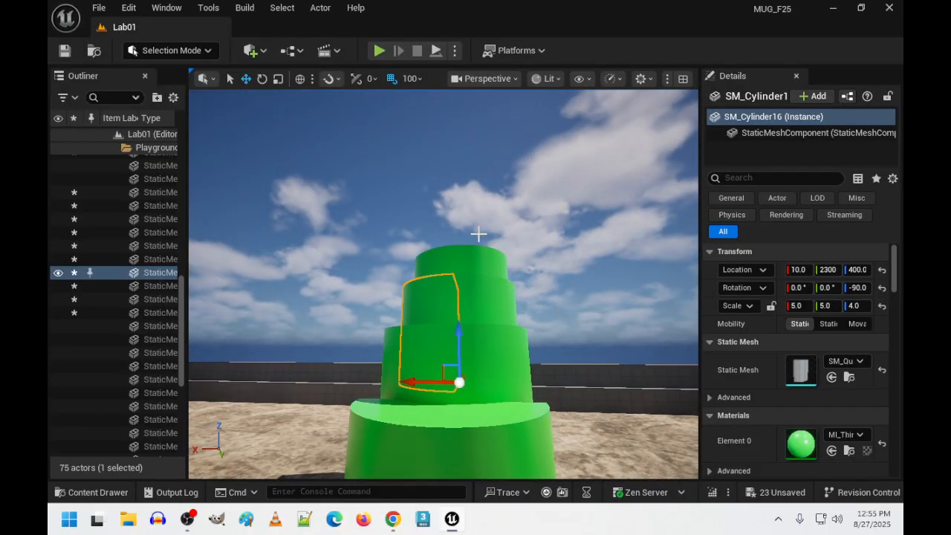
pyautogui.keyDown('ctrl'); pyautogui.click(490, 300); pyautogui.keyUp('ctrl')
pyautogui.press('d')
pyautogui.moveTo(490, 300); pyautogui.dragTo(364, 312, button='right')
pyautogui.press('s')
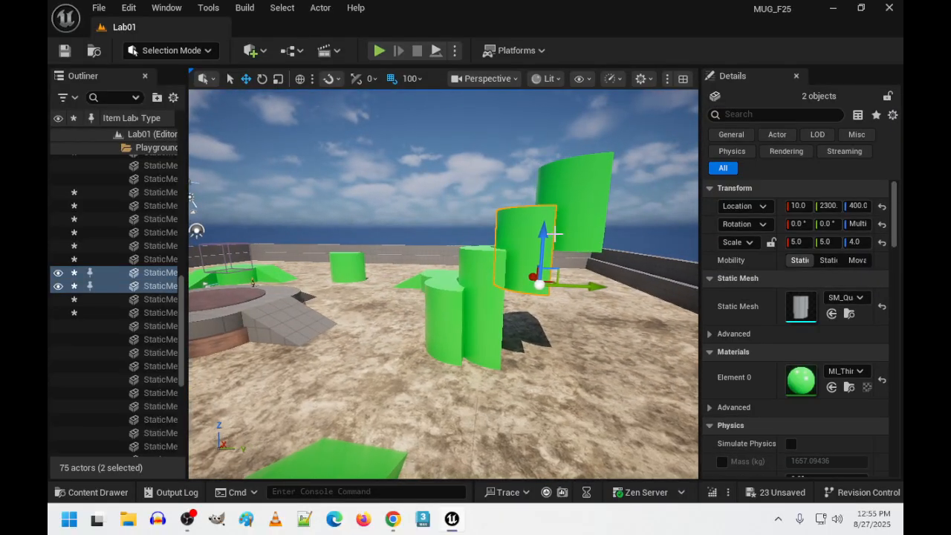
pyautogui.moveTo(548, 242); pyautogui.dragTo(543, 306)
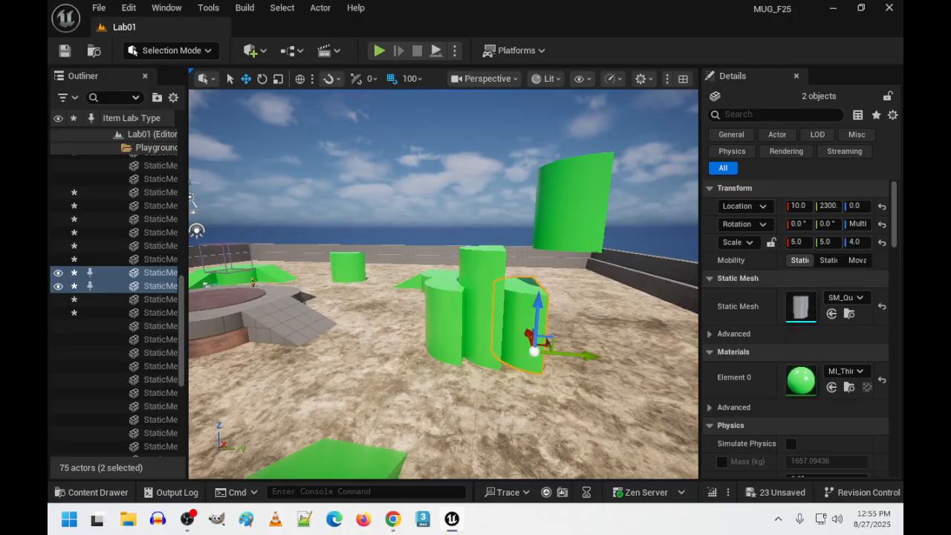
# Select both quarters of the last floating half-cylinder at Y 2500 and lower them to Z 0.
pyautogui.click(568, 217)
pyautogui.press('w')
pyautogui.moveTo(568, 217); pyautogui.dragTo(602, 187, button='right')
pyautogui.keyDown('ctrl'); pyautogui.click(503, 260); pyautogui.keyUp('ctrl')
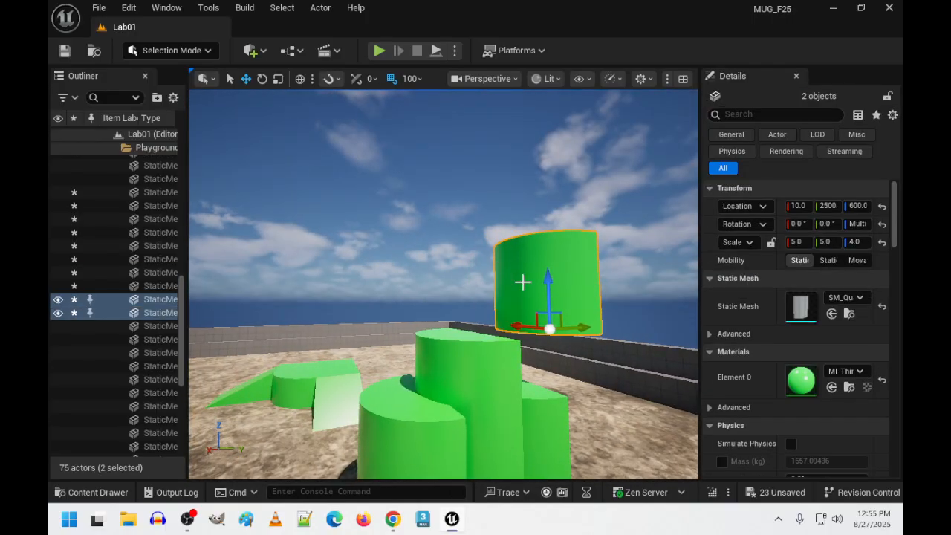
pyautogui.moveTo(522, 280); pyautogui.dragTo(591, 280, button='right')
pyautogui.press('d')
pyautogui.moveTo(546, 194); pyautogui.dragTo(483, 213, button='right')
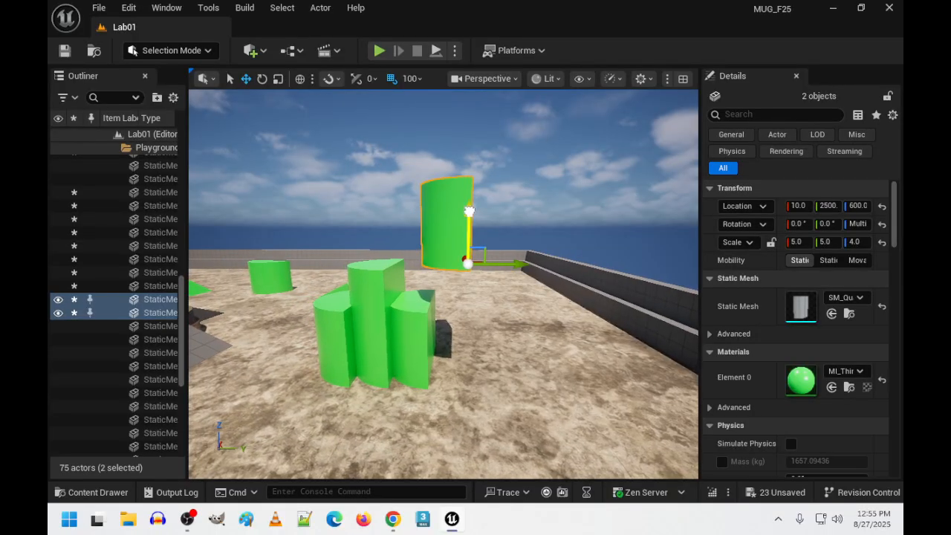
pyautogui.moveTo(469, 211); pyautogui.dragTo(471, 323)
# Select both quarters of the third half-cylinder and set their Z scale to 8.
pyautogui.click(398, 325)
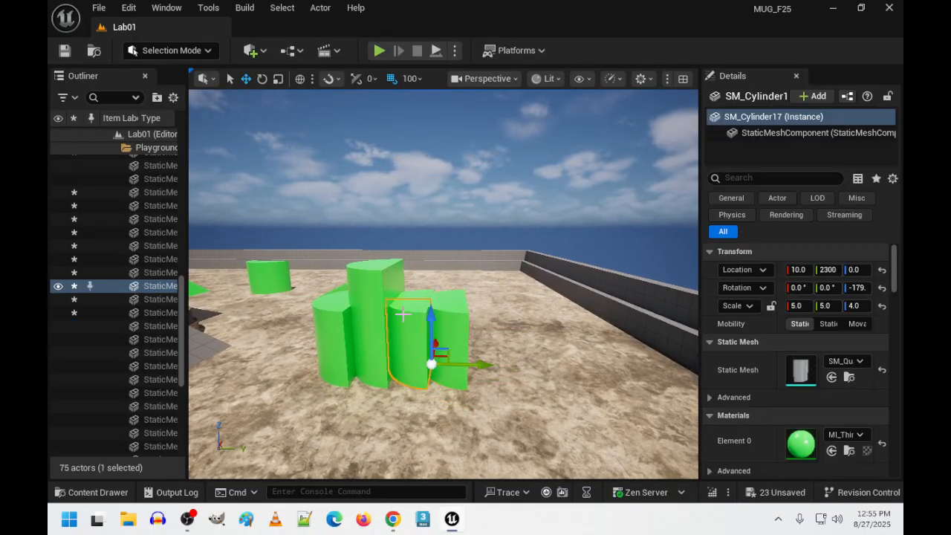
pyautogui.moveTo(397, 321); pyautogui.dragTo(366, 340, button='right')
pyautogui.keyDown('ctrl'); pyautogui.click(399, 305); pyautogui.keyUp('ctrl')
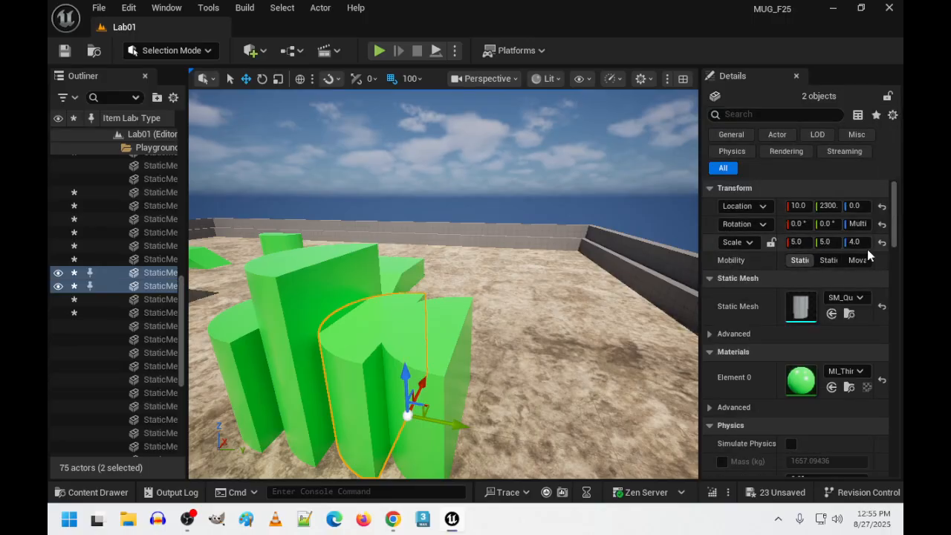
pyautogui.write('8')
pyautogui.press('Return')
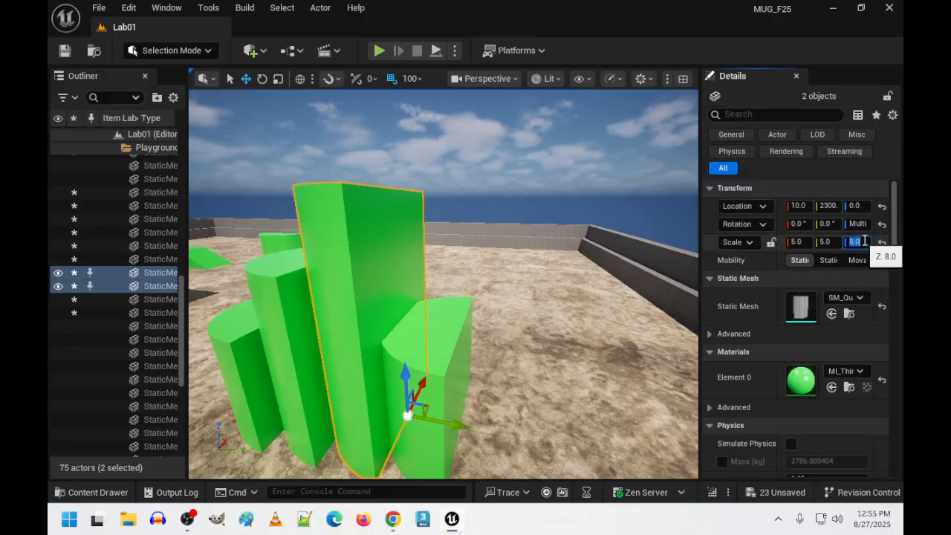
# Select both quarters of the fourth half-cylinder and set their Z scale to 10.
pyautogui.click(436, 355)
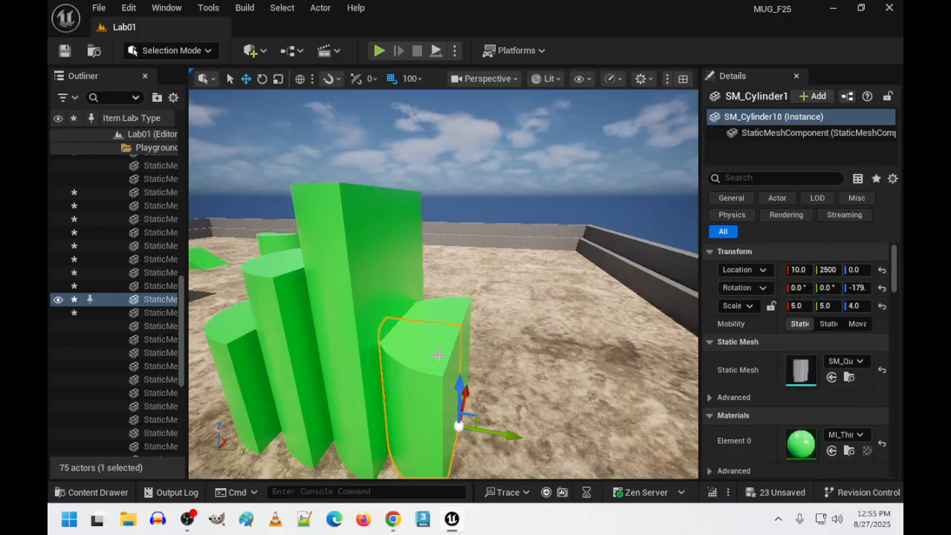
pyautogui.keyDown('ctrl'); pyautogui.click(450, 318); pyautogui.keyUp('ctrl')
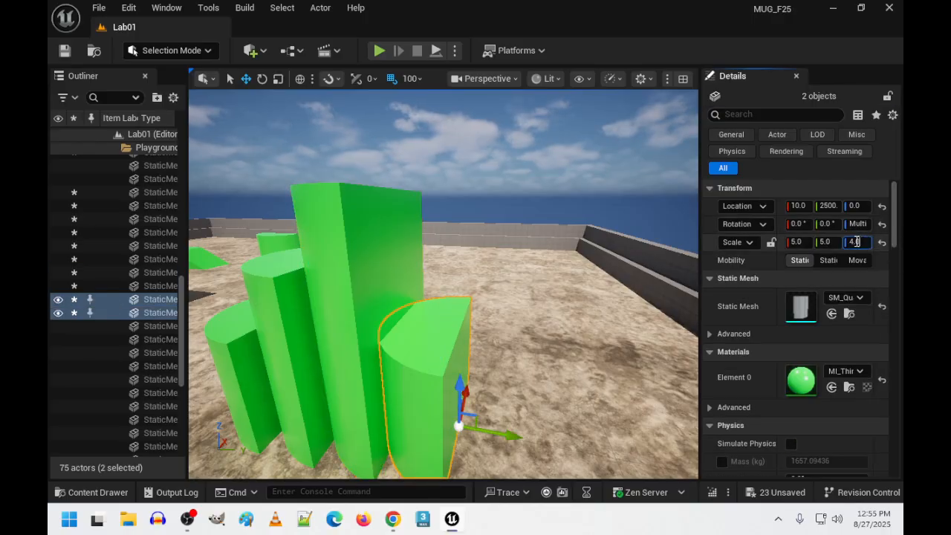
pyautogui.write('10')
pyautogui.press('Return')
# Duplicate the shortest, original green half-cylinder and move the copy along Y to 1700, extending the row.
pyautogui.moveTo(445, 282); pyautogui.dragTo(424, 269, button='right')
pyautogui.click(422, 233)
pyautogui.keyDown('ctrl'); pyautogui.click(431, 204); pyautogui.keyUp('ctrl')
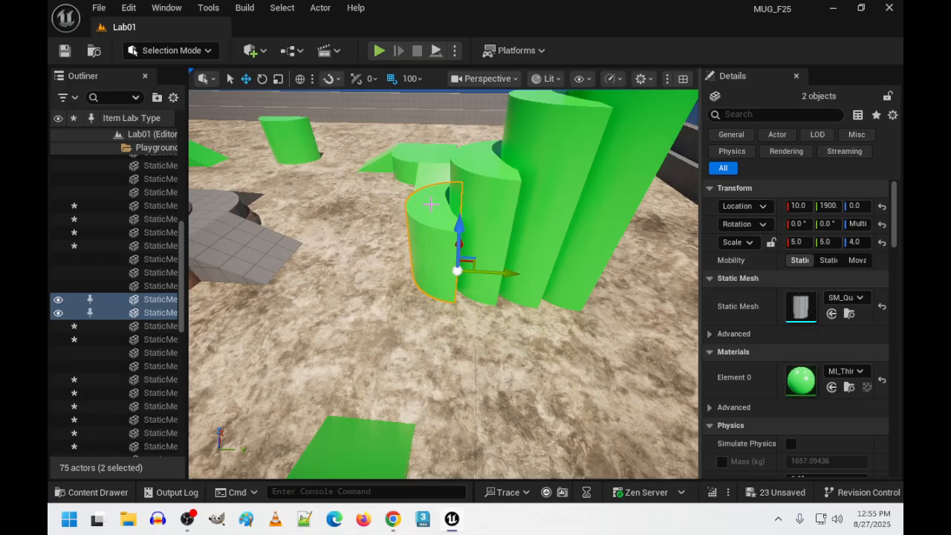
pyautogui.moveTo(502, 274); pyautogui.dragTo(466, 282)
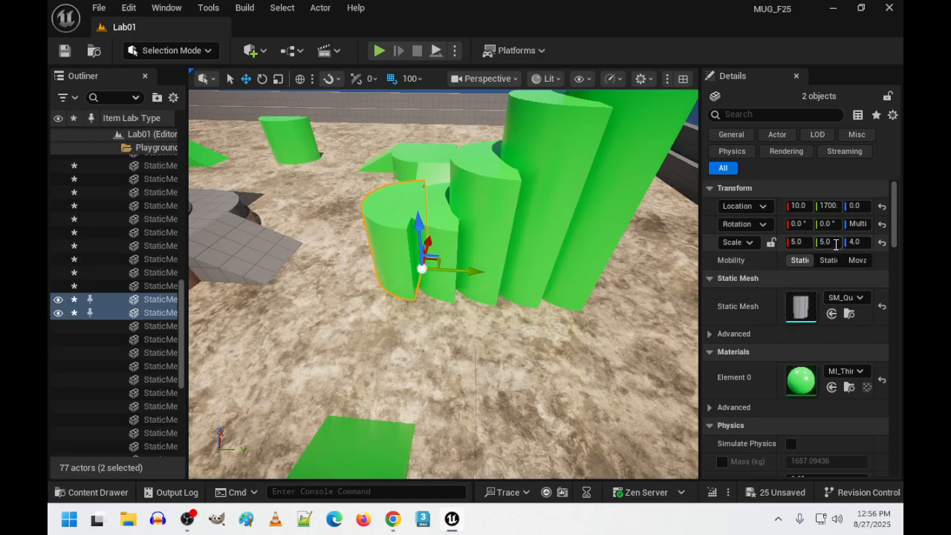
# Set the Z scale of the two selected quarter cylinders at the front of the stack to 2.
pyautogui.press('Return')
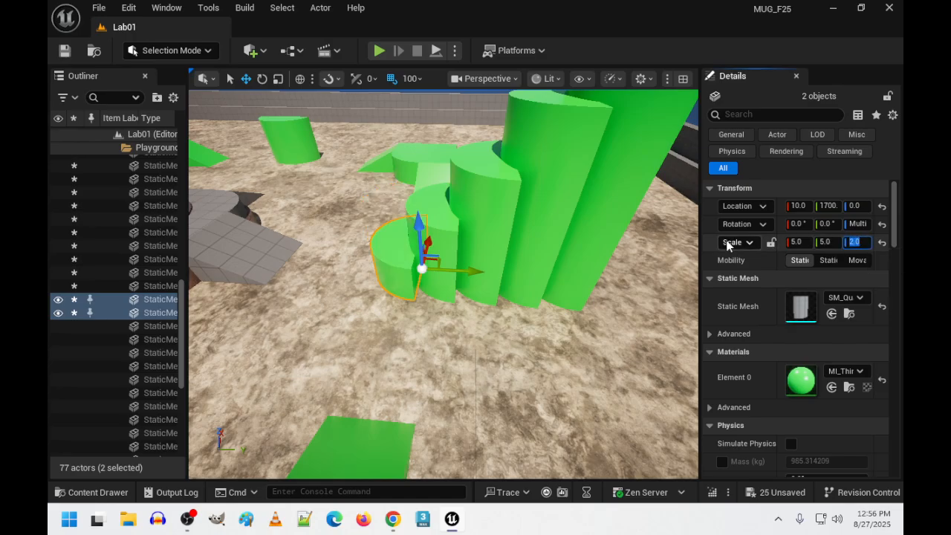
# Duplicate the green ramp's cube and place the copy behind the tallest cylinder at X -300, Y 2500.
pyautogui.moveTo(523, 291); pyautogui.dragTo(523, 269, button='right')
pyautogui.click(587, 327)
pyautogui.moveTo(587, 327); pyautogui.dragTo(565, 379, button='right')
pyautogui.click(594, 336)
pyautogui.moveTo(529, 309); pyautogui.dragTo(529, 309, button='right')
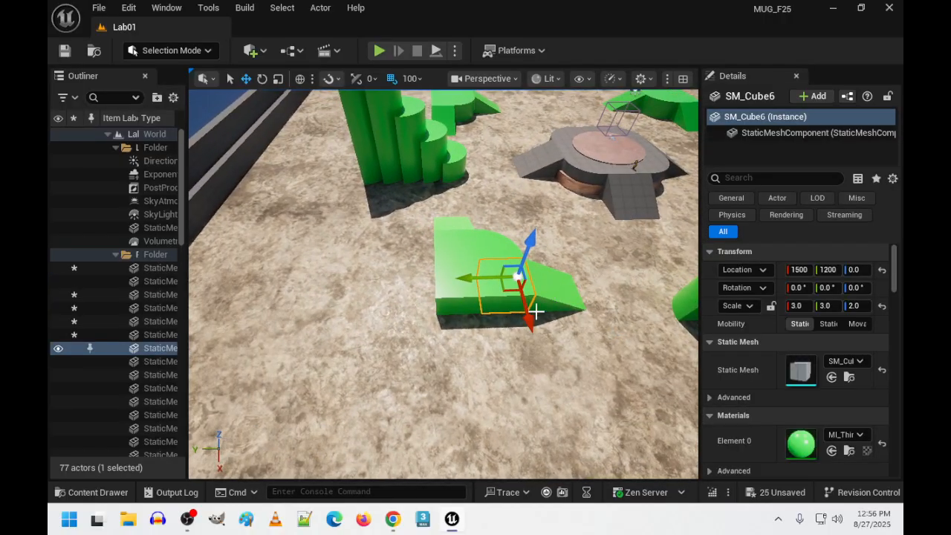
pyautogui.keyDown('alt'); pyautogui.moveTo(535, 312); pyautogui.dragTo(508, 182); pyautogui.keyUp('alt')
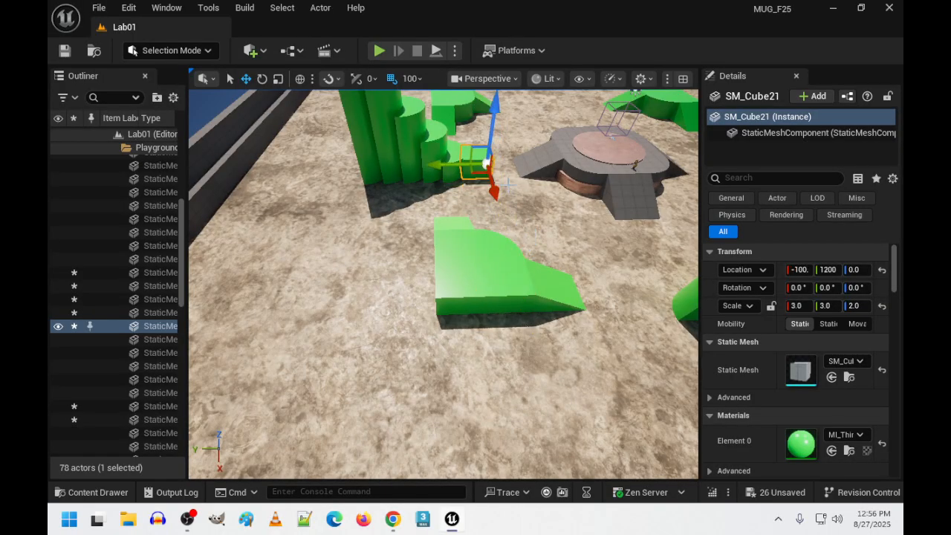
pyautogui.moveTo(446, 166); pyautogui.dragTo(241, 199)
pyautogui.moveTo(271, 197); pyautogui.dragTo(411, 200, button='right')
pyautogui.moveTo(450, 209); pyautogui.dragTo(417, 216)
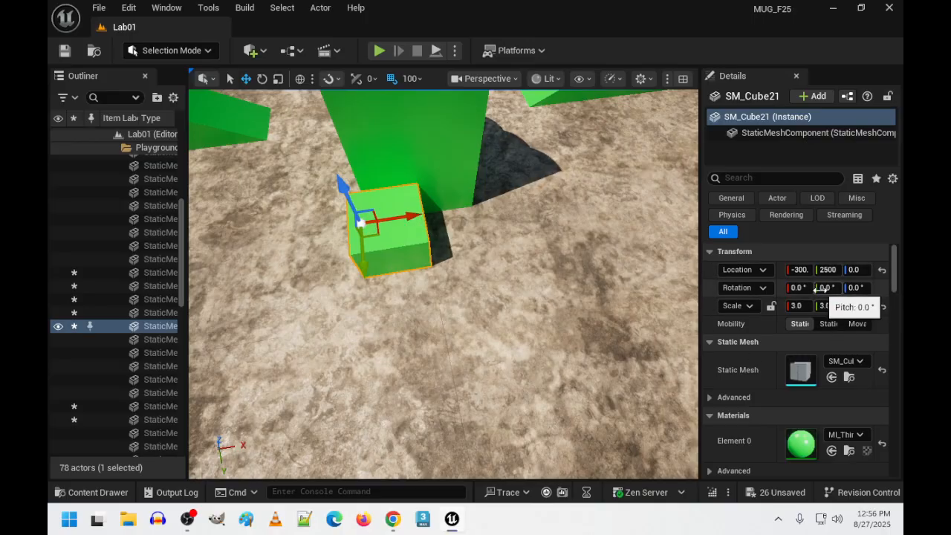
# Set the copied cube's X location to -250 and its X scale to 5.
pyautogui.moveTo(577, 286); pyautogui.dragTo(541, 273, button='right')
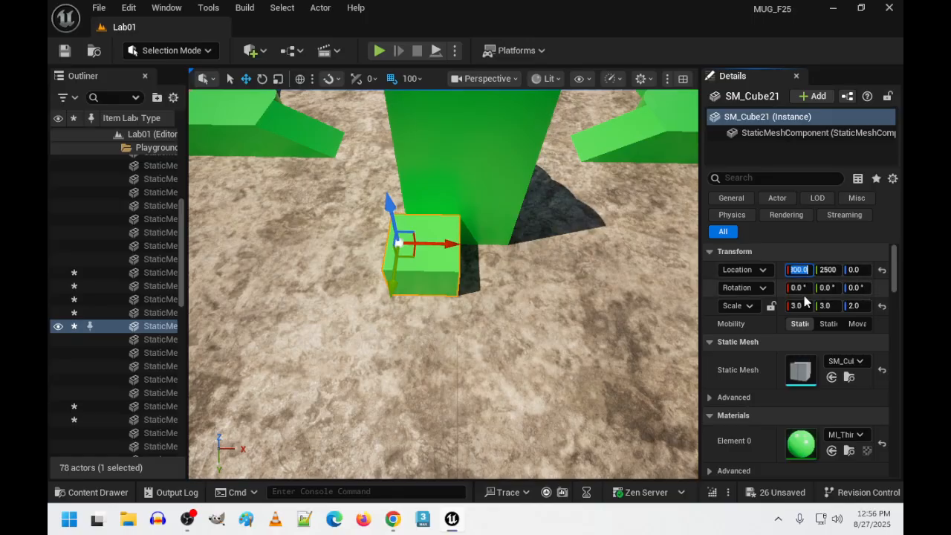
pyautogui.write('0')
pyautogui.press('Return')
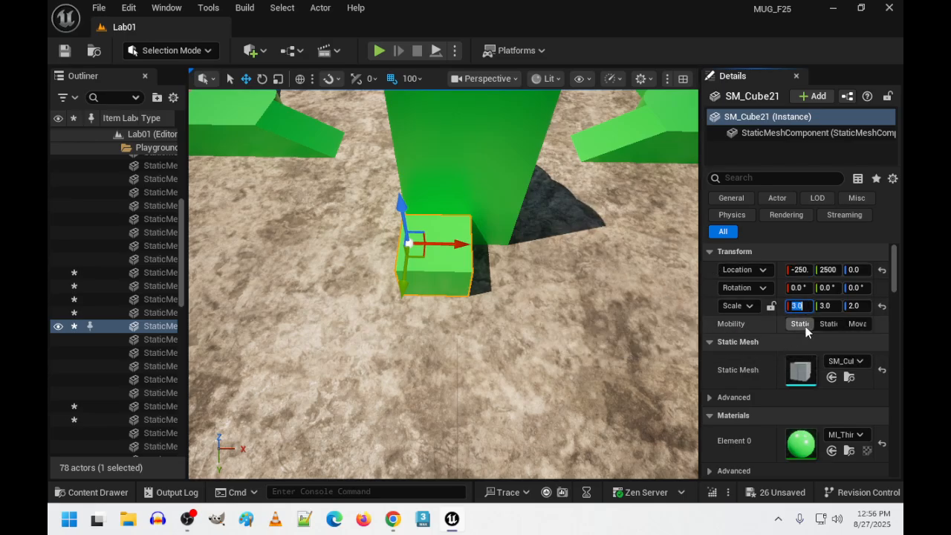
pyautogui.write('4')
pyautogui.press('Return')
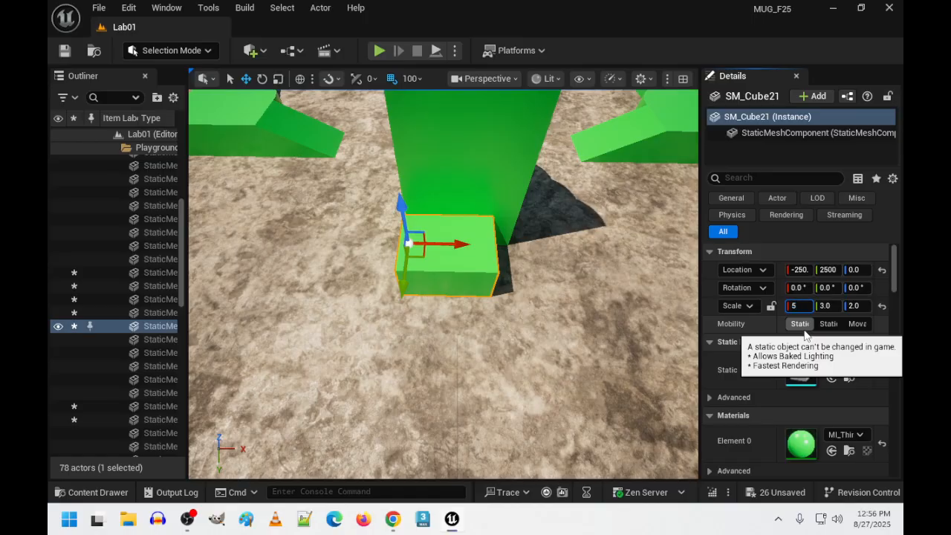
pyautogui.write('5')
pyautogui.press('Return')
# Set the cube's Z scale to 10 and increase its Y scale to form a long block behind the tallest cylinder.
pyautogui.moveTo(565, 319); pyautogui.dragTo(576, 297, button='right')
pyautogui.click(851, 304)
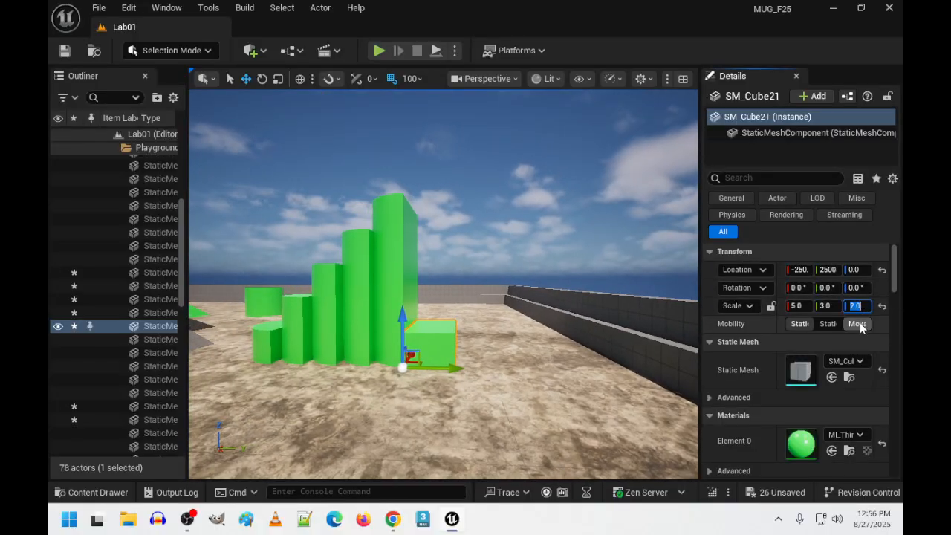
pyautogui.write('10')
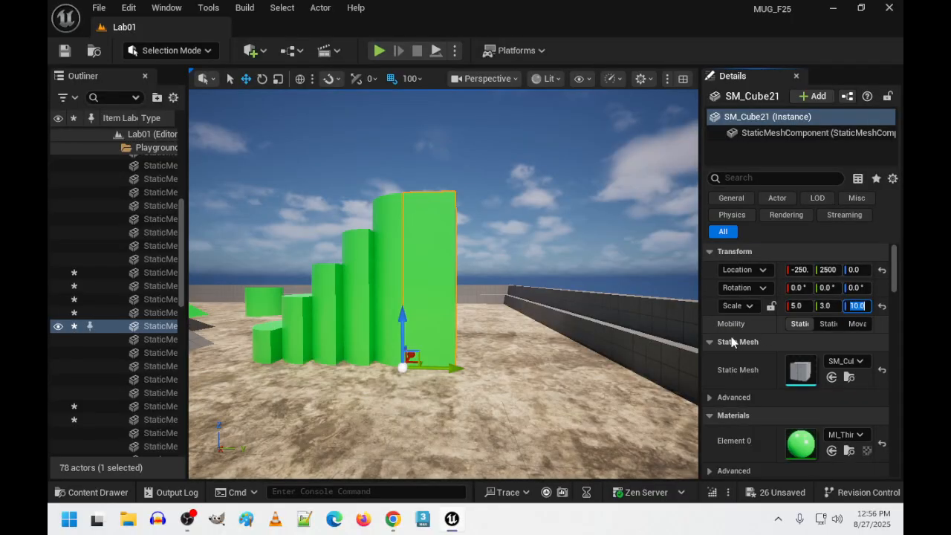
pyautogui.moveTo(520, 297); pyautogui.dragTo(511, 293, button='right')
pyautogui.moveTo(592, 367); pyautogui.dragTo(592, 366, button='right')
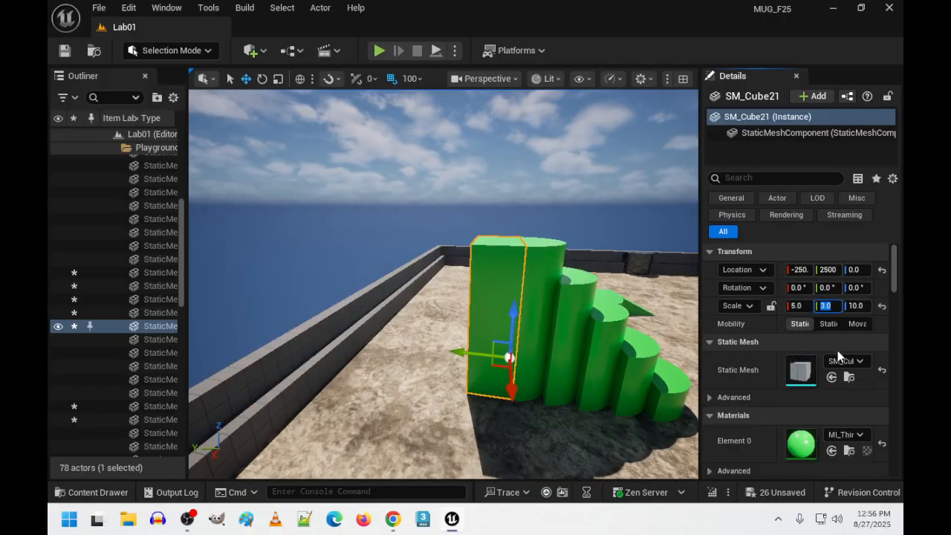
pyautogui.press('Return')
# Add the stacked quarter cylinders to the selection together with the long block.
pyautogui.moveTo(594, 353); pyautogui.dragTo(453, 311, button='right')
pyautogui.moveTo(570, 394); pyautogui.dragTo(643, 394, button='right')
pyautogui.keyDown('ctrl'); pyautogui.click(569, 391); pyautogui.keyUp('ctrl')
pyautogui.keyDown('ctrl'); pyautogui.click(485, 405); pyautogui.keyUp('ctrl')
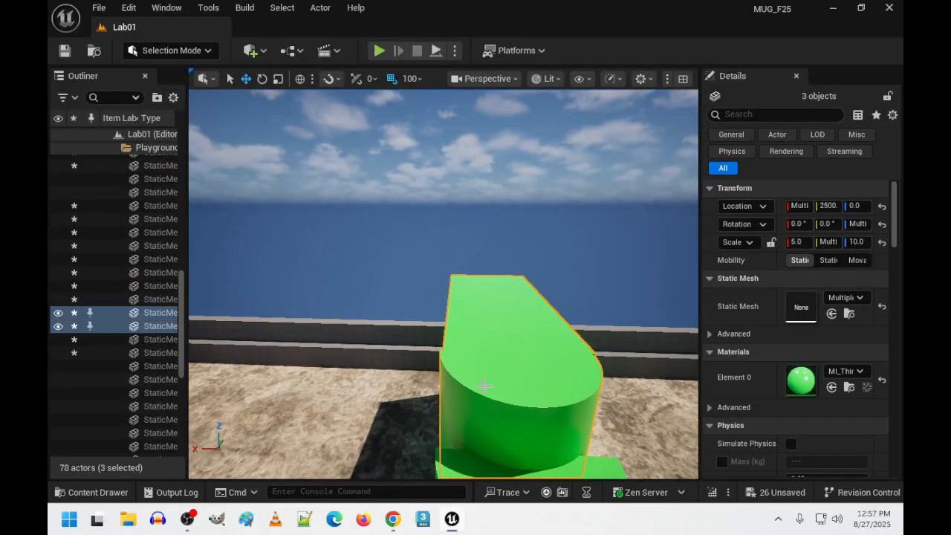
pyautogui.scroll(-3, 484, 405)
pyautogui.keyDown('ctrl'); pyautogui.click(461, 429); pyautogui.keyUp('ctrl')
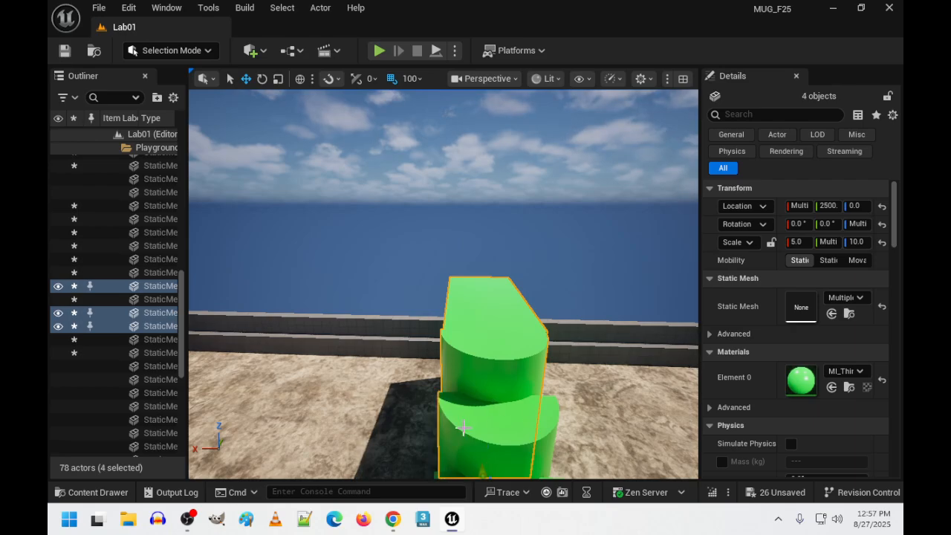
pyautogui.moveTo(462, 424); pyautogui.dragTo(446, 472, button='right')
pyautogui.keyDown('ctrl'); pyautogui.click(456, 436); pyautogui.keyUp('ctrl')
pyautogui.keyDown('ctrl'); pyautogui.click(447, 436); pyautogui.keyUp('ctrl')
pyautogui.scroll(-2, 447, 438)
pyautogui.moveTo(404, 411); pyautogui.dragTo(412, 411, button='right')
pyautogui.scroll(1, 413, 411)
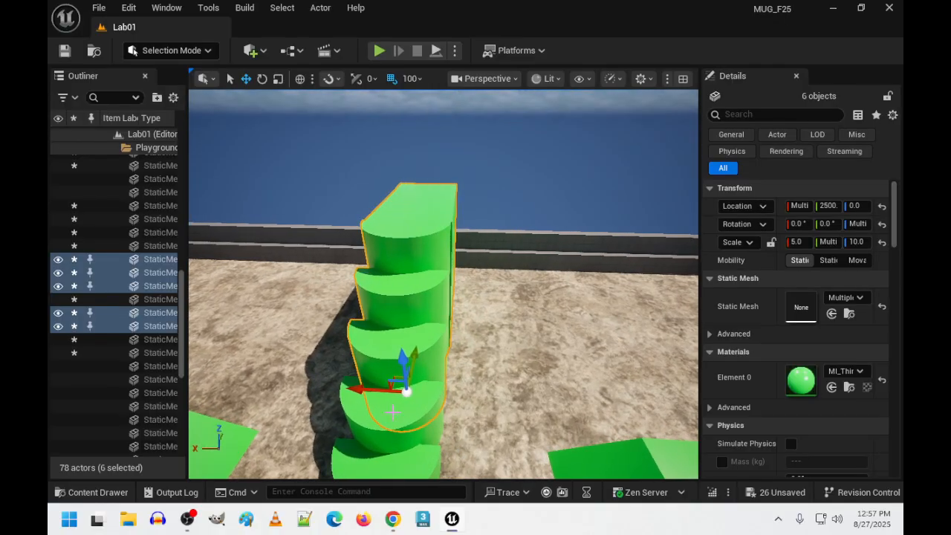
pyautogui.moveTo(355, 418); pyautogui.dragTo(582, 386, button='right')
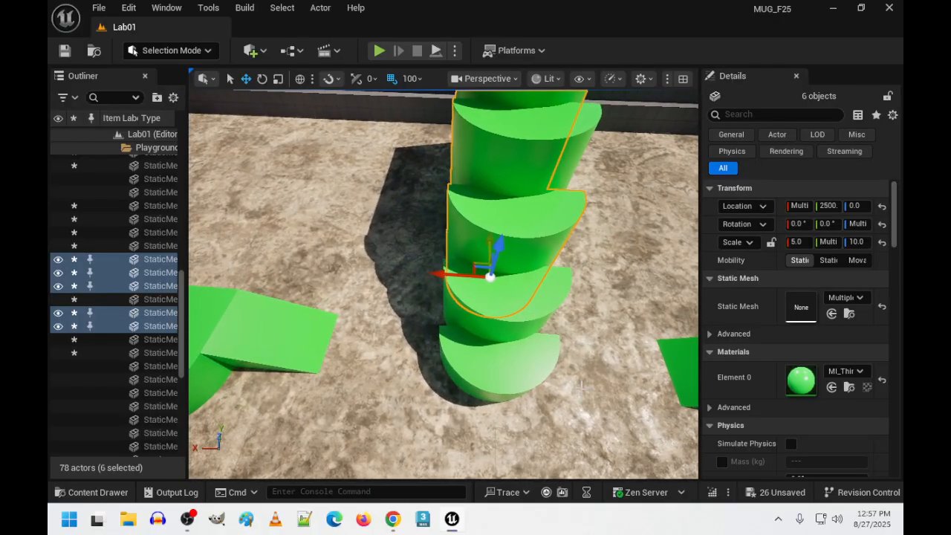
pyautogui.moveTo(462, 370); pyautogui.dragTo(344, 280, button='right')
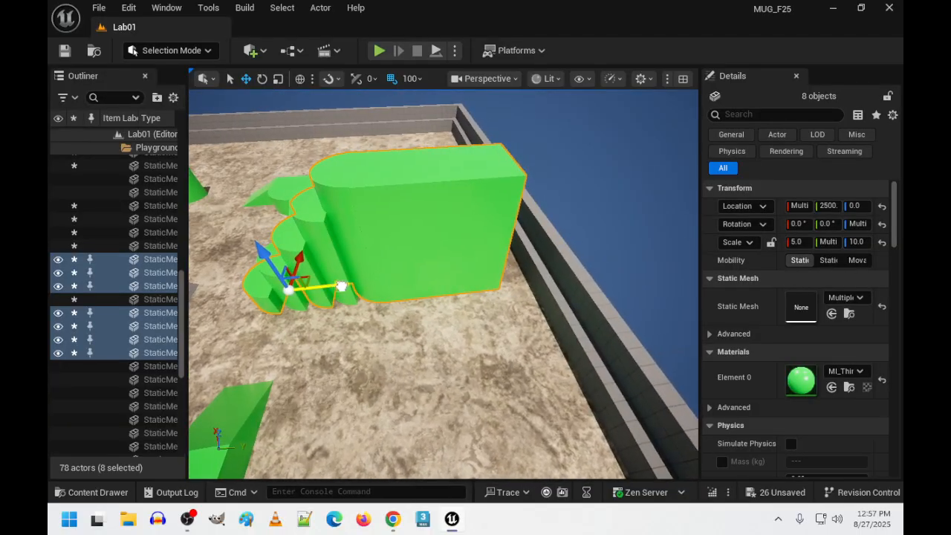
# Try to move the eight selected staircase pieces along Y toward the wall, undoing each move.
pyautogui.moveTo(340, 286); pyautogui.dragTo(401, 280)
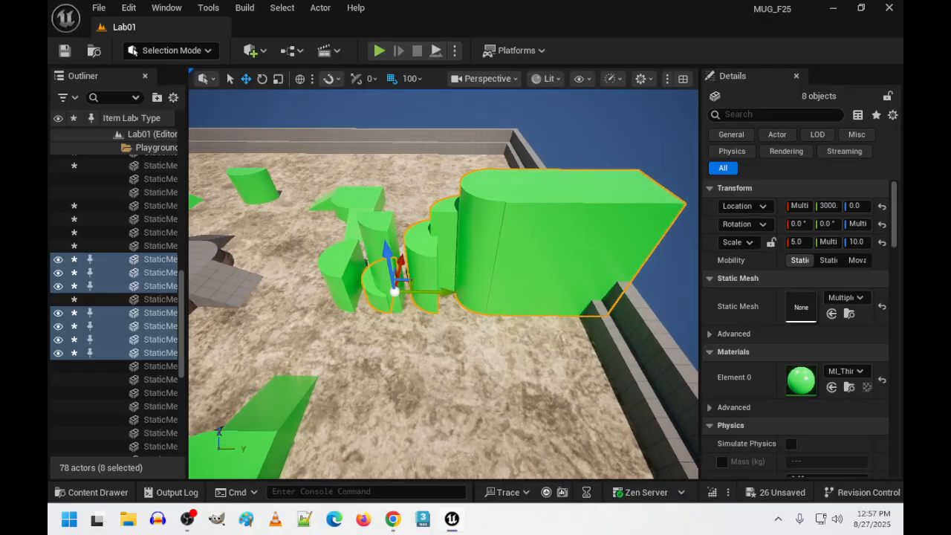
pyautogui.moveTo(472, 230); pyautogui.dragTo(414, 233, button='right')
pyautogui.hotkey('ctrl', 'z')
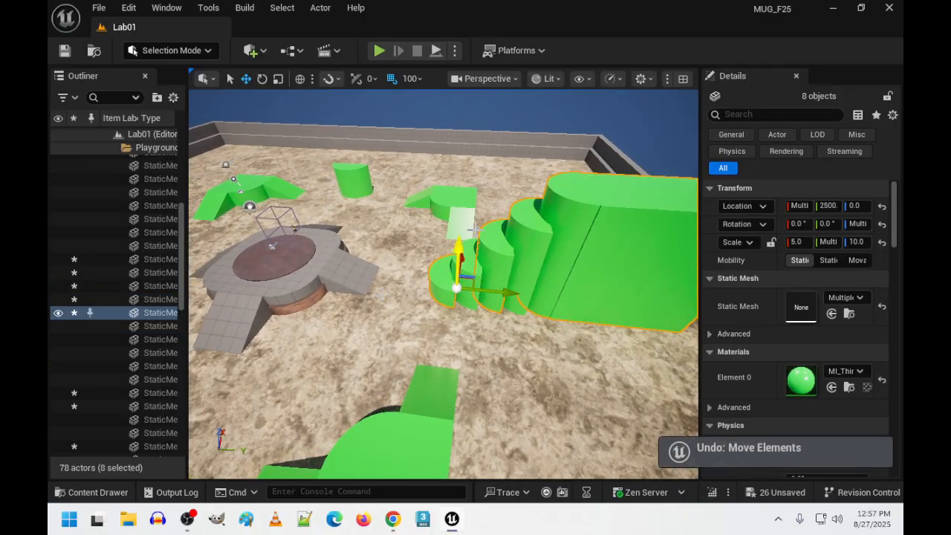
pyautogui.scroll(5, 473, 230)
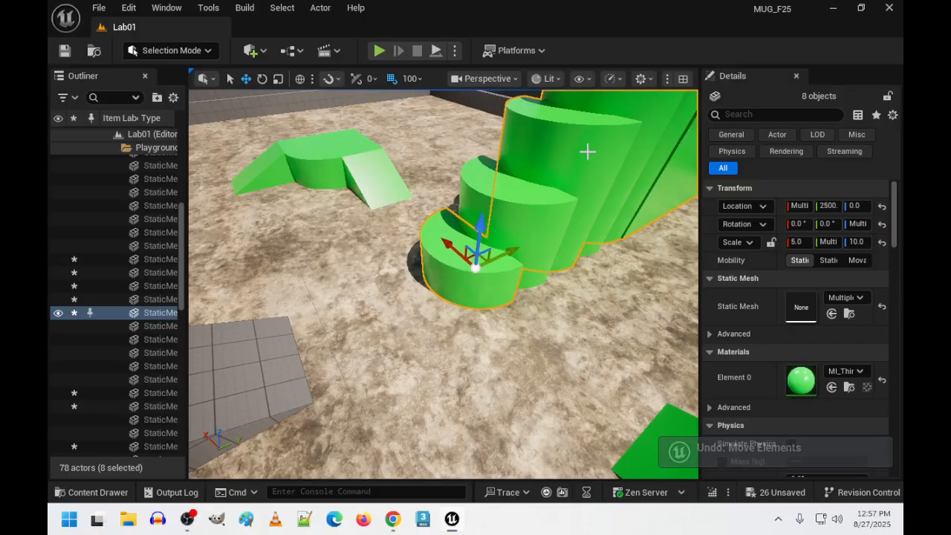
pyautogui.moveTo(510, 253); pyautogui.dragTo(542, 248)
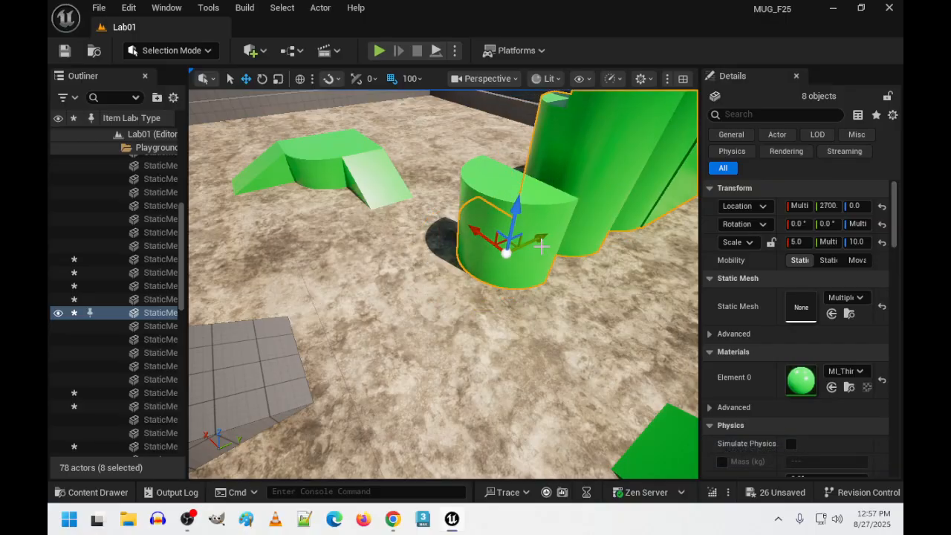
pyautogui.hotkey('ctrl', 'z')
# Add two more unselected cylinder pieces of the staircase to the selection.
pyautogui.keyDown('ctrl'); pyautogui.click(160, 379); pyautogui.keyUp('ctrl')
pyautogui.keyDown('ctrl'); pyautogui.click(160, 365); pyautogui.keyUp('ctrl')
pyautogui.press('f')
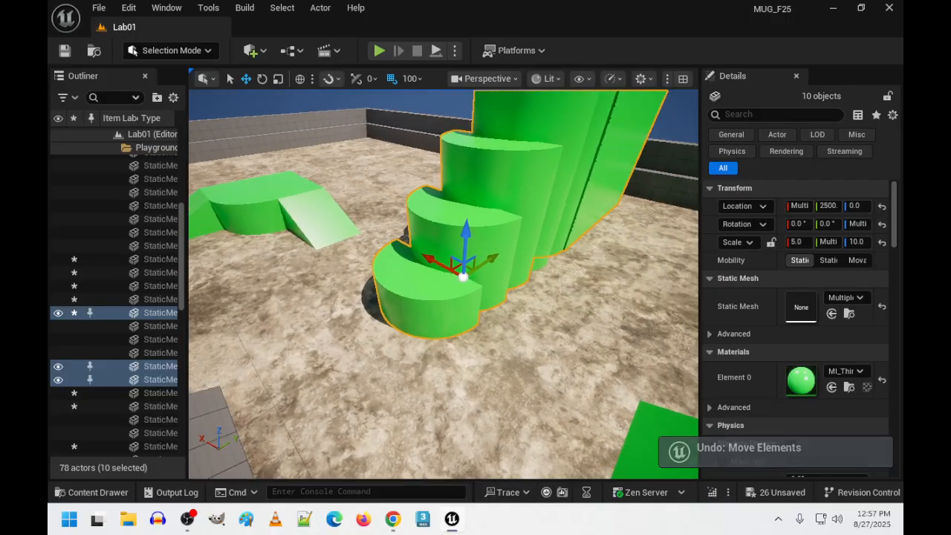
pyautogui.moveTo(609, 191); pyautogui.dragTo(475, 200, button='right')
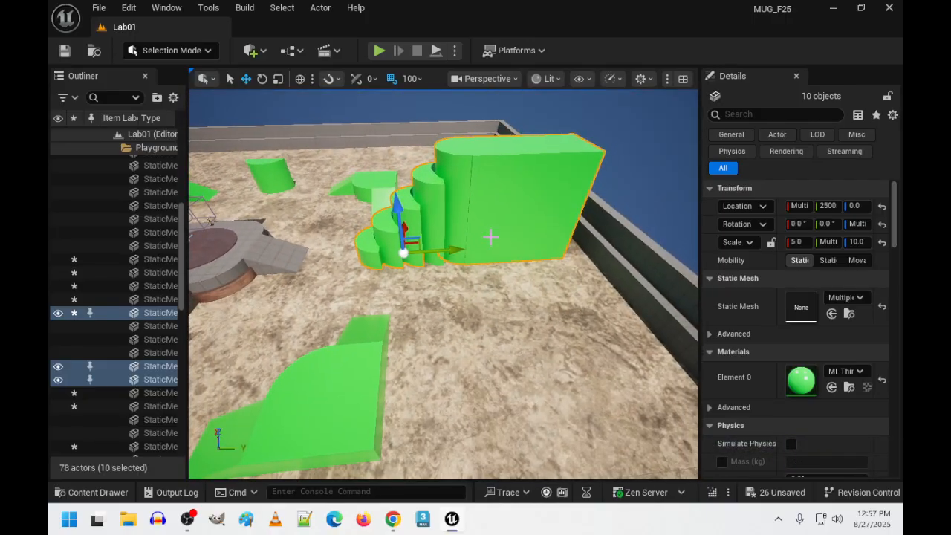
# Include the last missing piece in the selection and move the whole staircase along Y to 3000.
pyautogui.moveTo(454, 252); pyautogui.dragTo(489, 250)
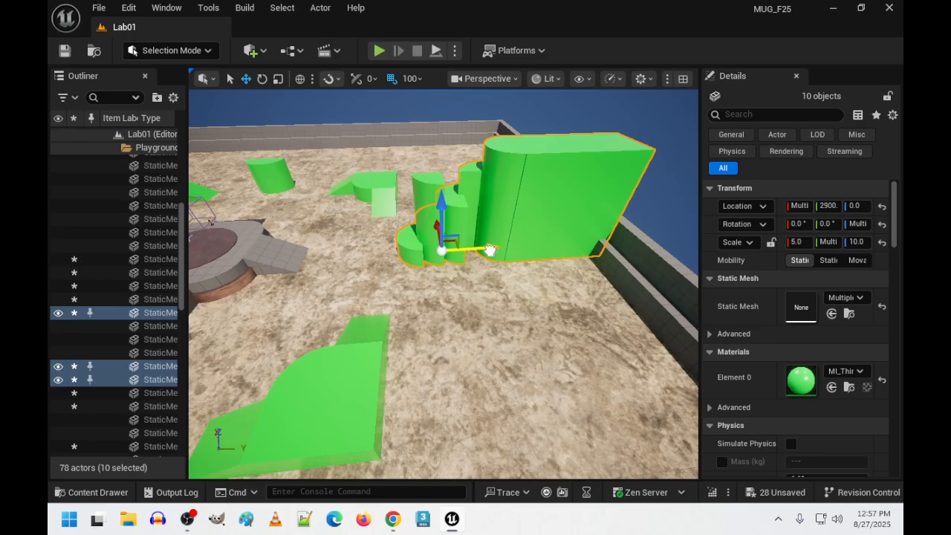
pyautogui.hotkey('ctrl', 'z')
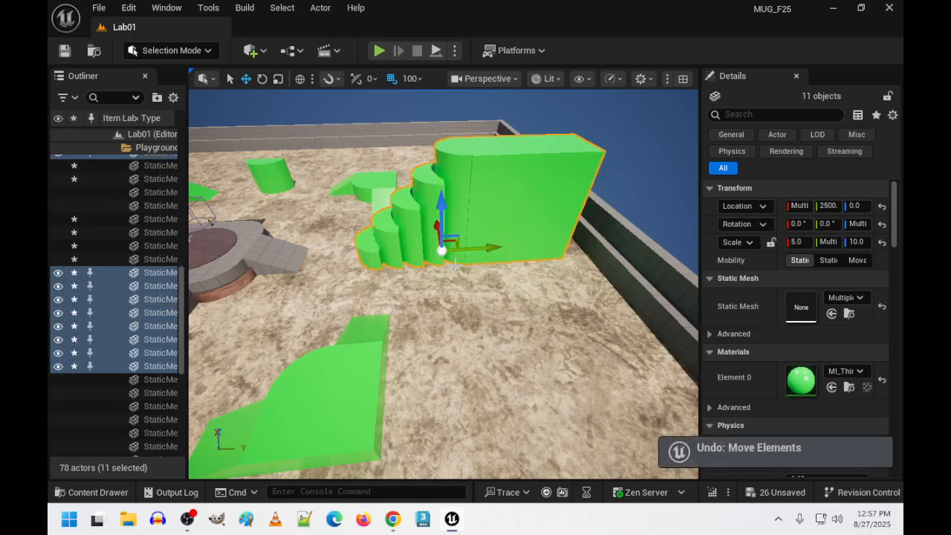
pyautogui.moveTo(486, 247); pyautogui.dragTo(529, 247)
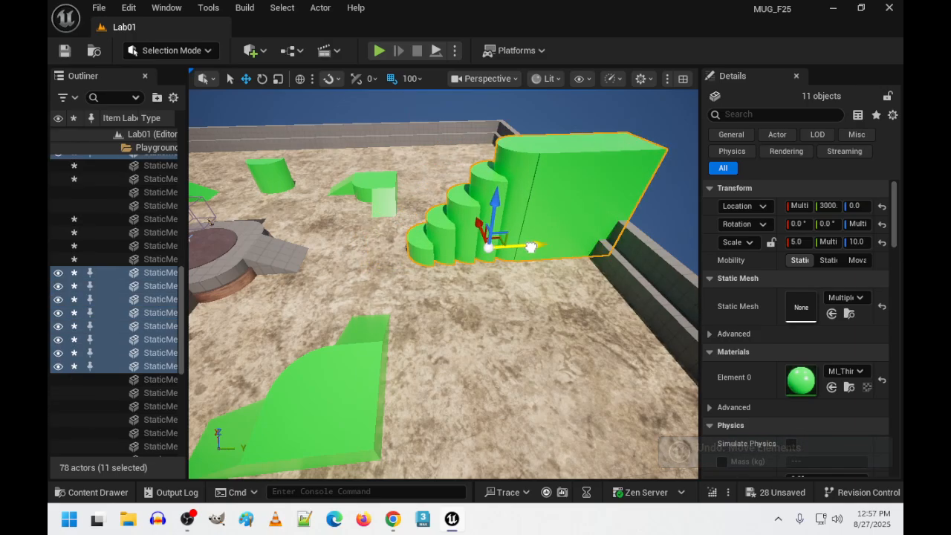
# Playtest the level by running the character to the staircase and jumping at its lowest step, and end the session.
pyautogui.moveTo(486, 257); pyautogui.dragTo(532, 255, button='right')
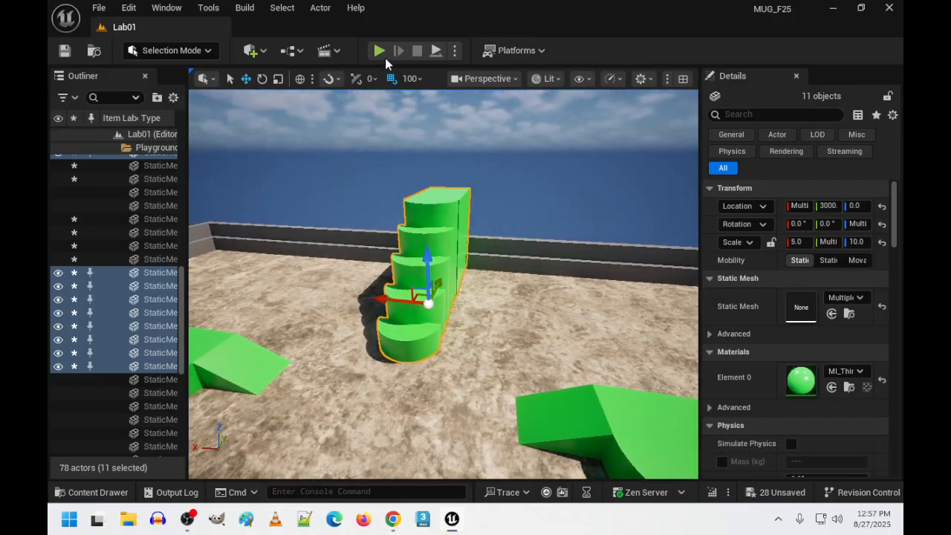
pyautogui.click(380, 52)
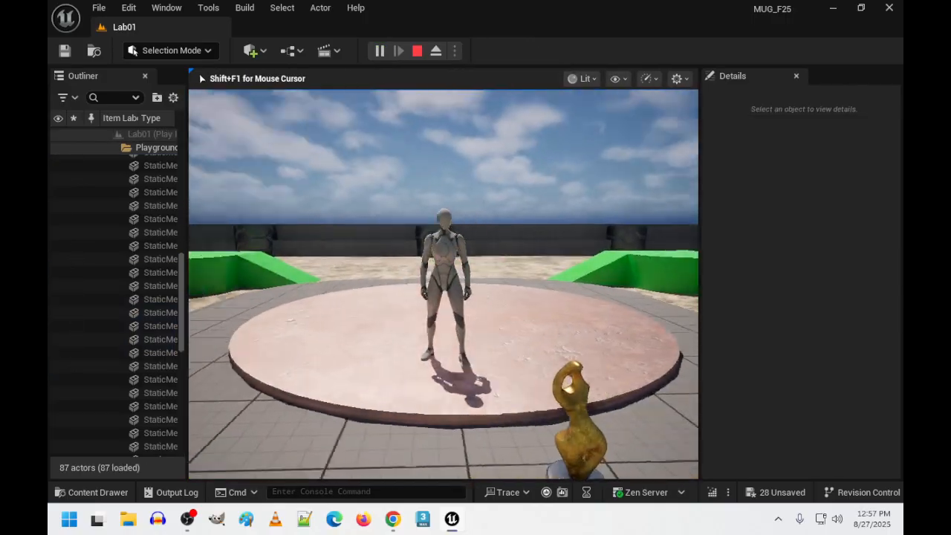
pyautogui.press('w')
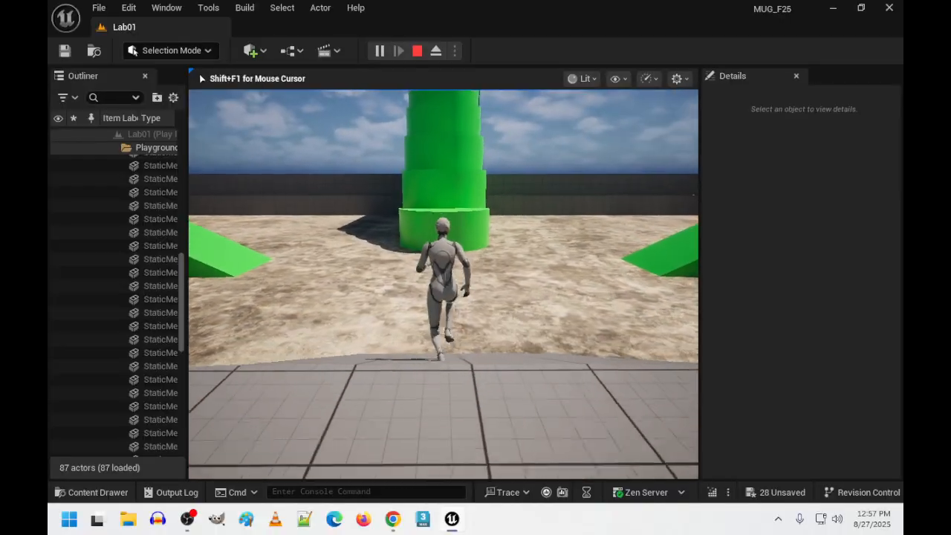
pyautogui.press('w')
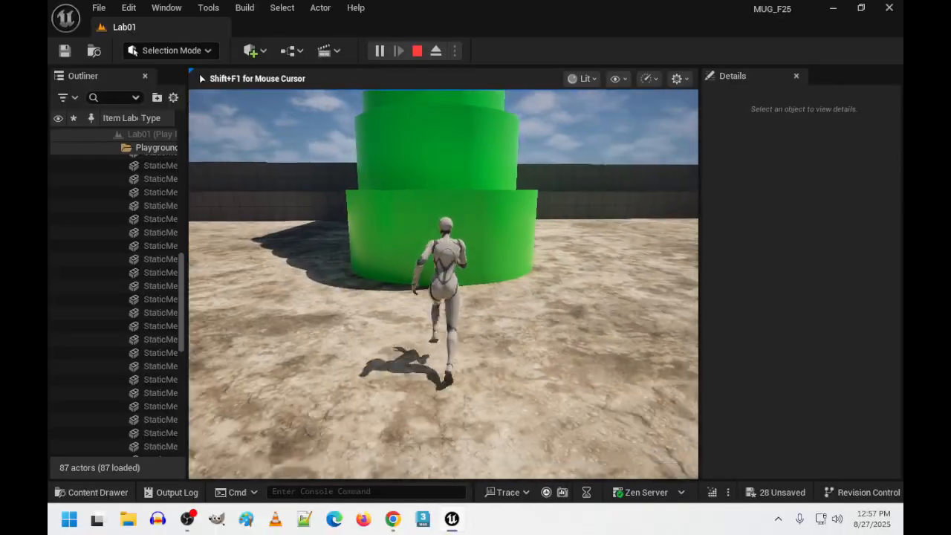
pyautogui.press('space')
pyautogui.press('space')
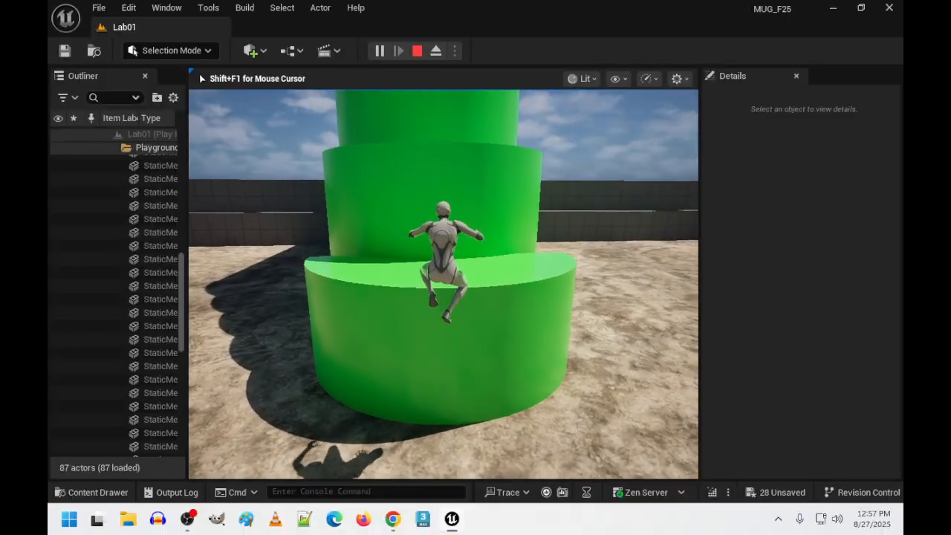
pyautogui.press('s')
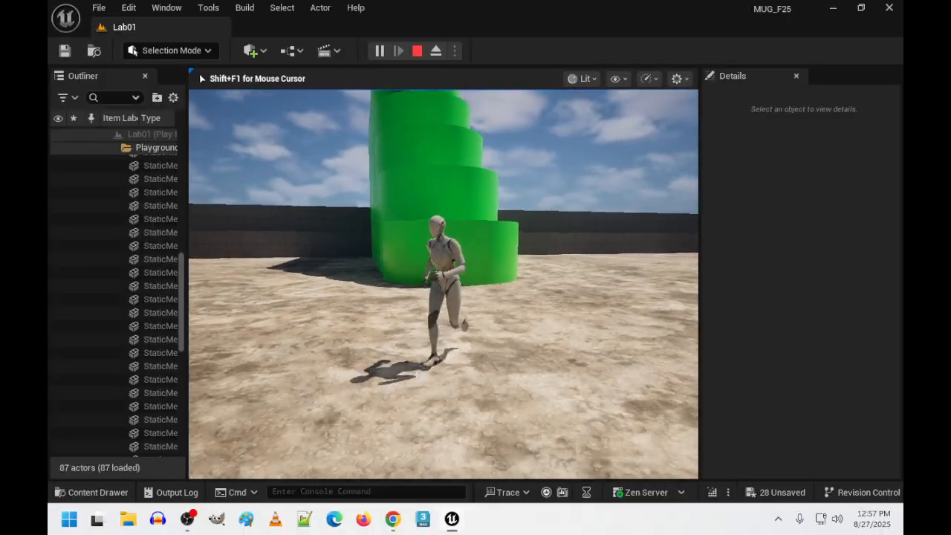
pyautogui.press('Escape')
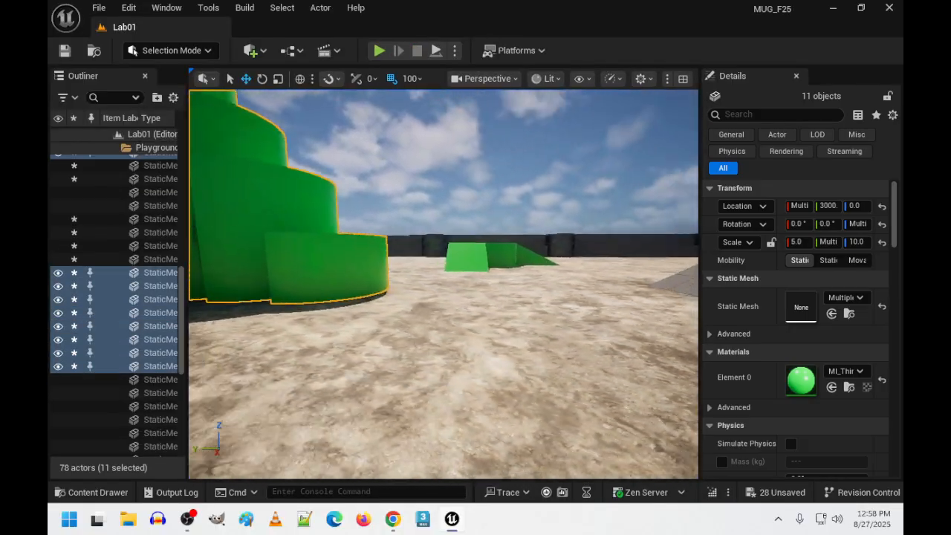
# Examine the staircase's steps from the side near ground level.
pyautogui.press('s')
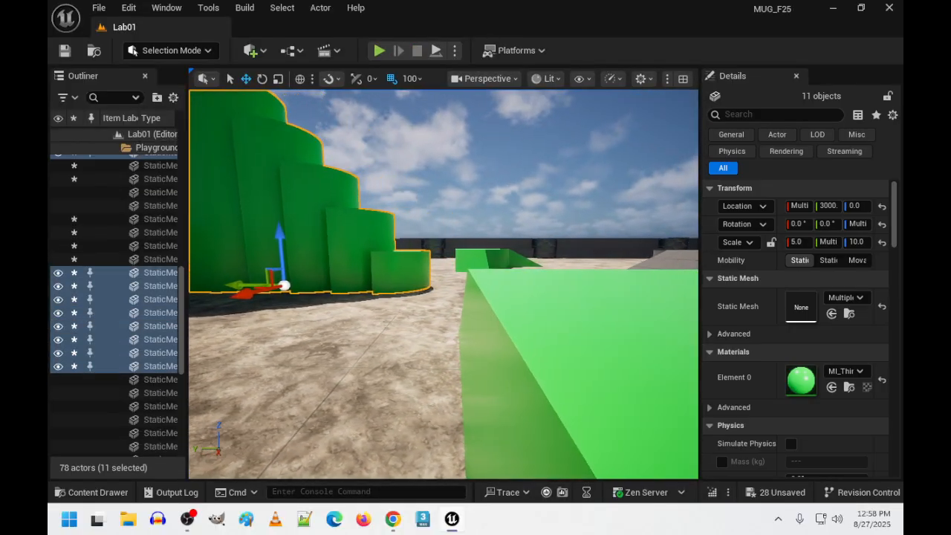
pyautogui.press('w')
pyautogui.press('a')
pyautogui.press('d')
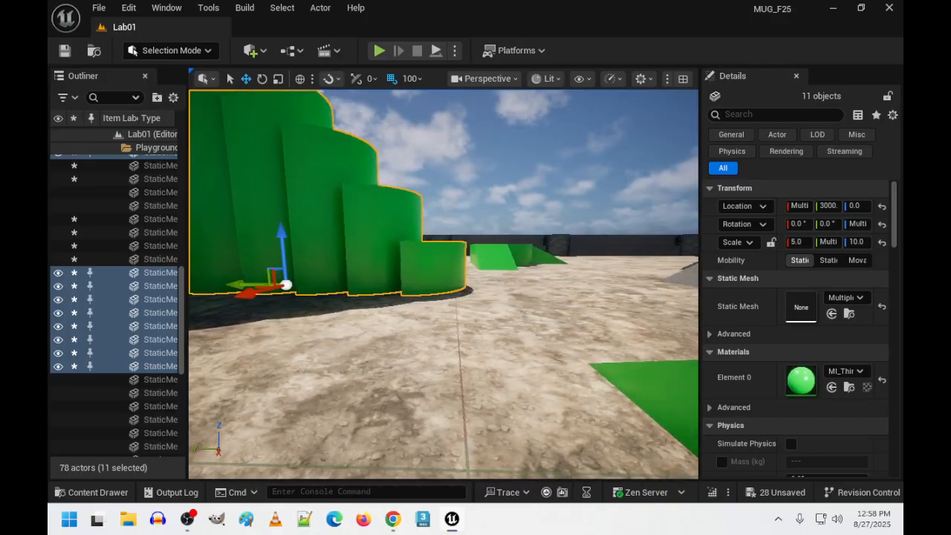
pyautogui.press('w')
pyautogui.press('s')
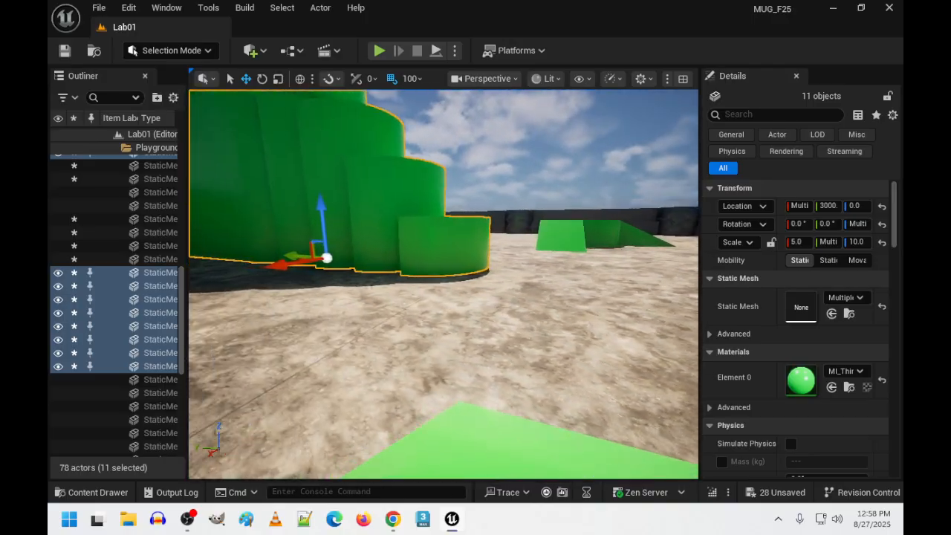
pyautogui.press('w')
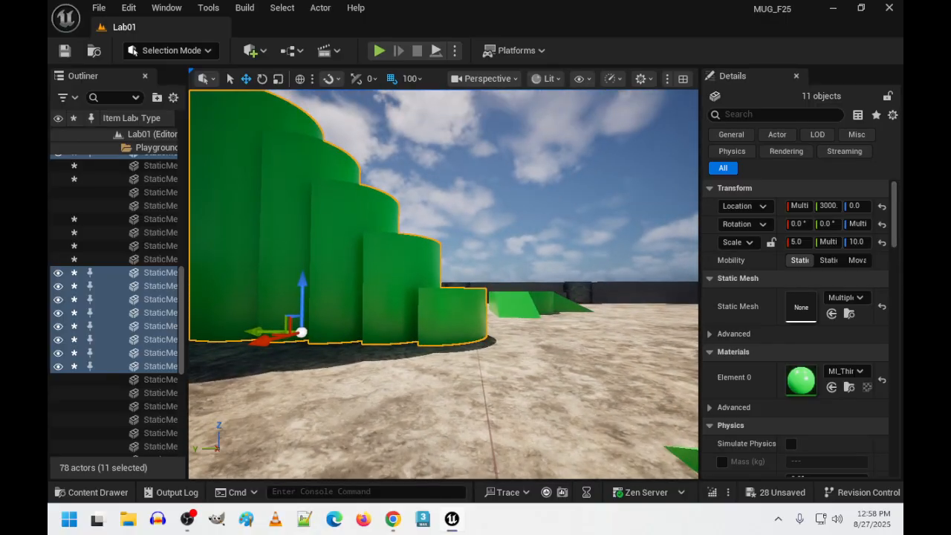
# Select both quarter-cylinder halves of the staircase's lowest step.
pyautogui.click(387, 261)
pyautogui.press('f')
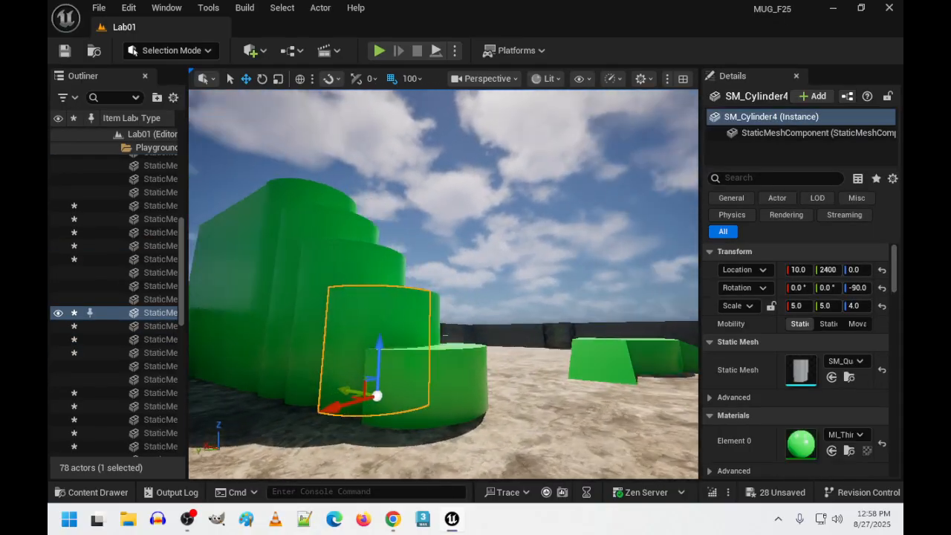
pyautogui.keyDown('ctrl'); pyautogui.click(478, 277); pyautogui.keyUp('ctrl')
pyautogui.click(484, 367)
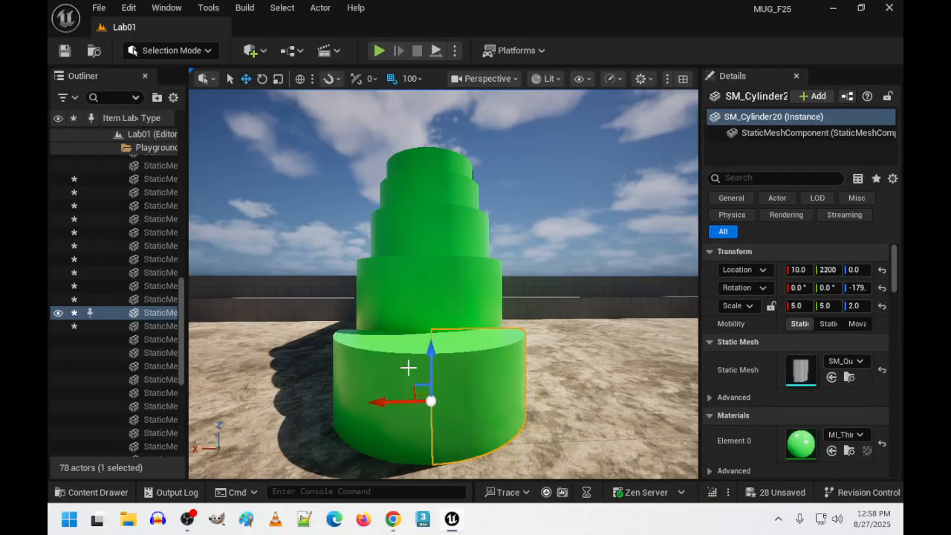
pyautogui.keyDown('ctrl'); pyautogui.click(396, 367); pyautogui.keyUp('ctrl')
pyautogui.click(834, 242)
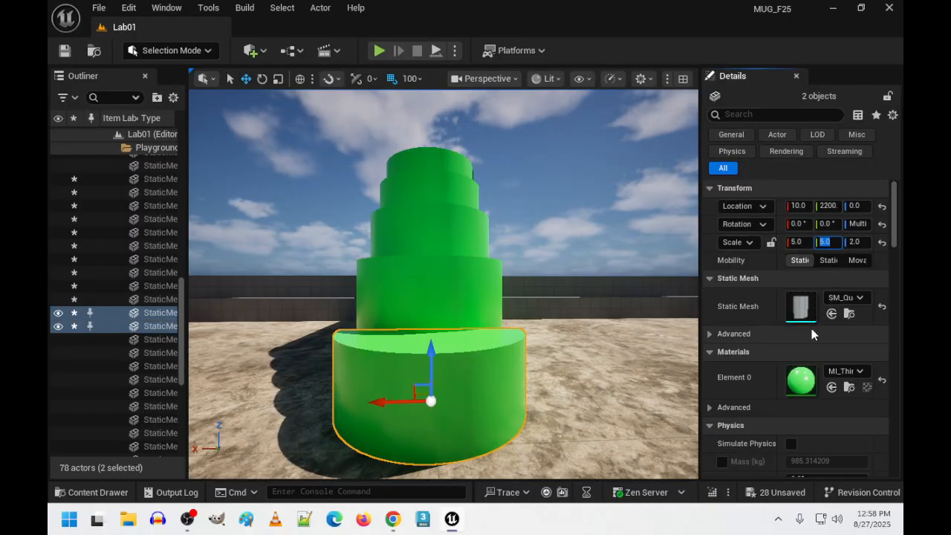
pyautogui.write('4.0')
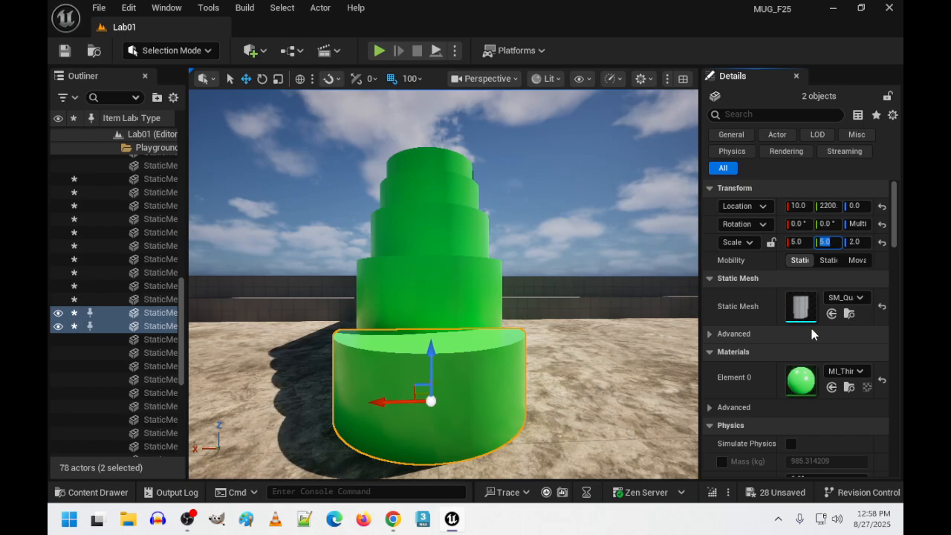
pyautogui.press('Return')
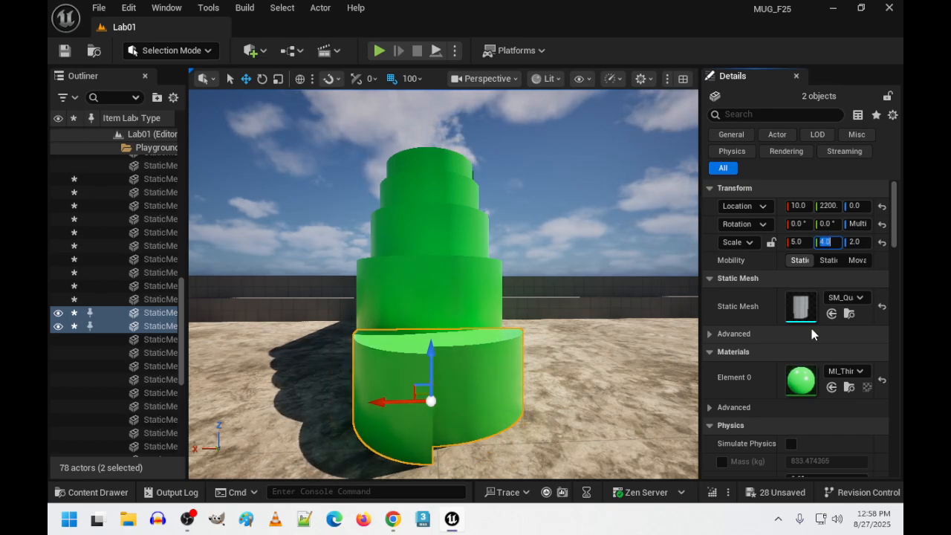
pyautogui.write('5.0')
# Set the Z scale of the lowest step's two halves to 1.0.
pyautogui.press('Tab')
pyautogui.write('1.0')
pyautogui.press('Return')
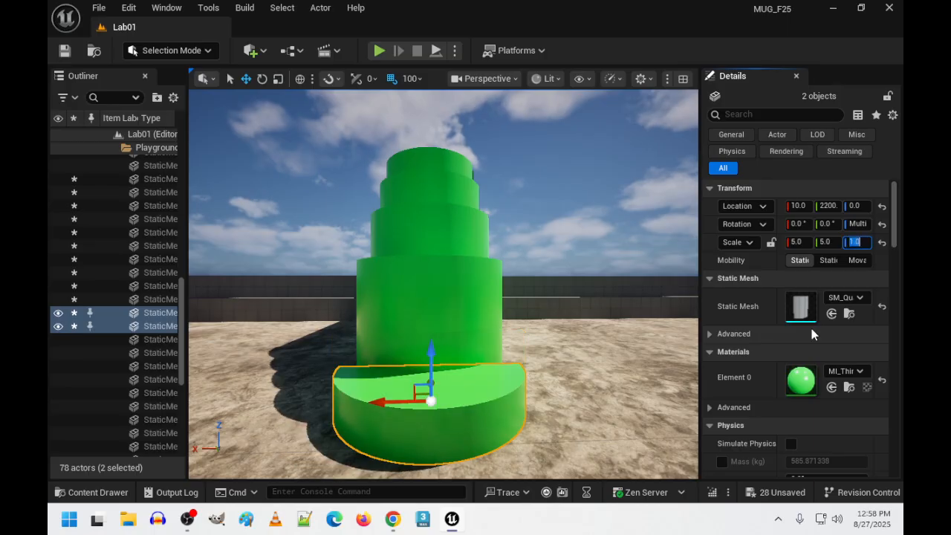
# Select both halves of the second step and set their Z scale to 2.0.
pyautogui.click(473, 311)
pyautogui.keyDown('ctrl'); pyautogui.click(405, 307); pyautogui.keyUp('ctrl')
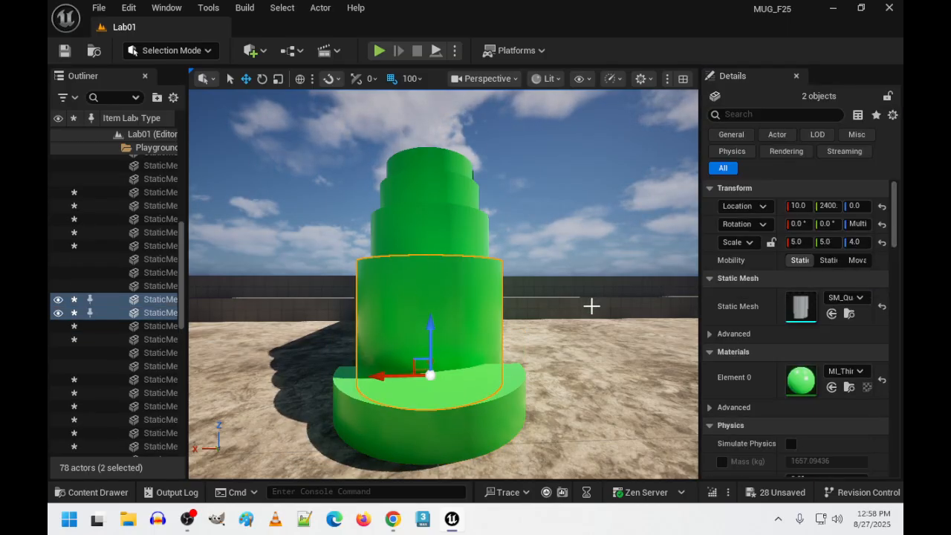
pyautogui.write('2')
pyautogui.press('Return')
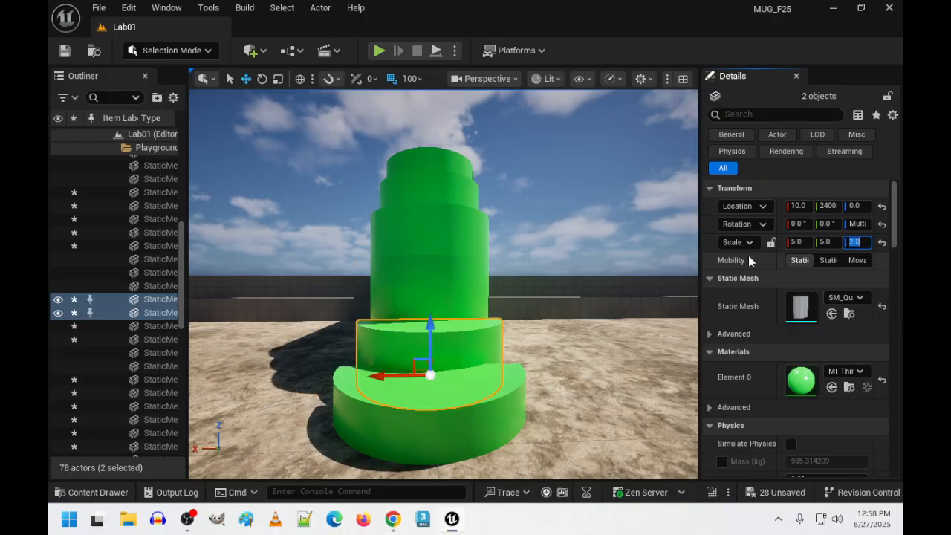
# Select both halves of the third step and set their Z scale to 3.0.
pyautogui.click(457, 254)
pyautogui.keyDown('ctrl'); pyautogui.click(398, 248); pyautogui.keyUp('ctrl')
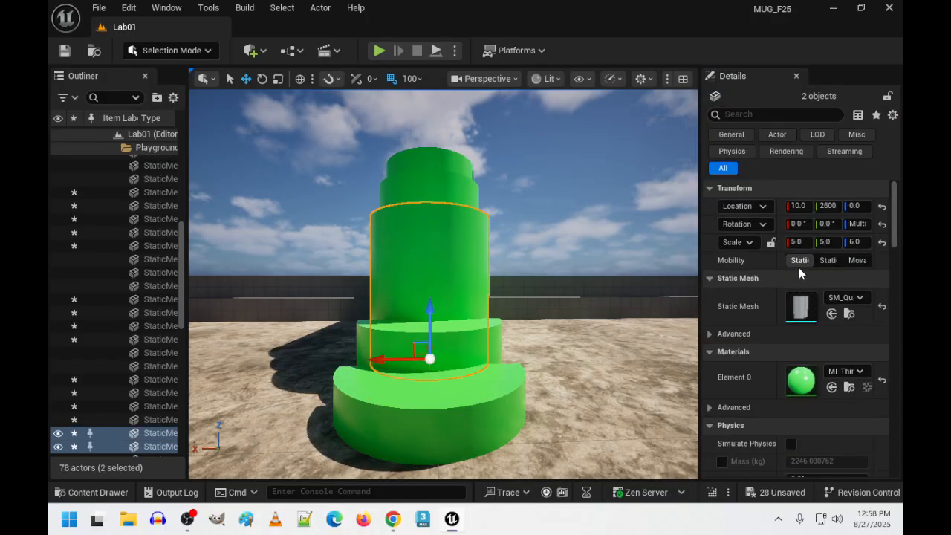
pyautogui.write('2')
pyautogui.press('Return')
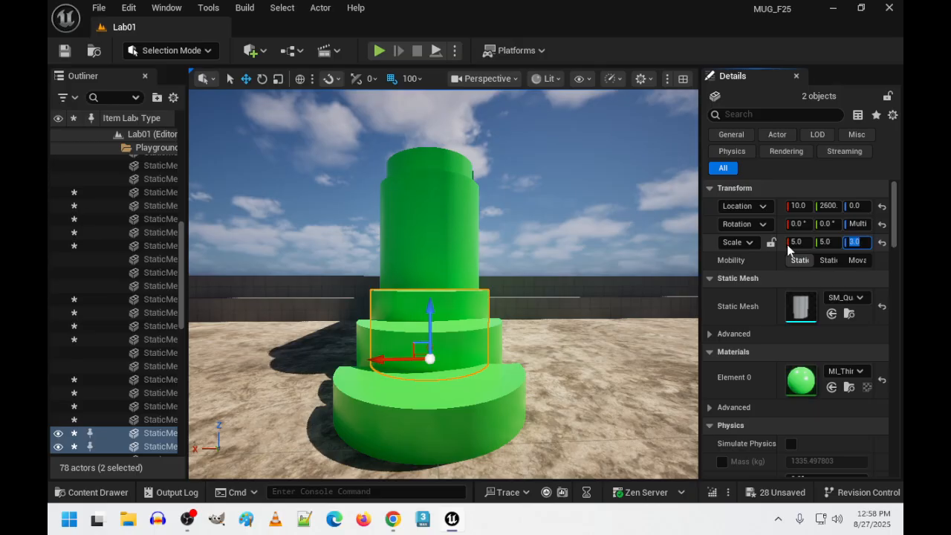
# Select both halves of the fourth step and set their Z scale to 4.0.
pyautogui.click(420, 247)
pyautogui.keyDown('ctrl'); pyautogui.click(420, 247); pyautogui.keyUp('ctrl')
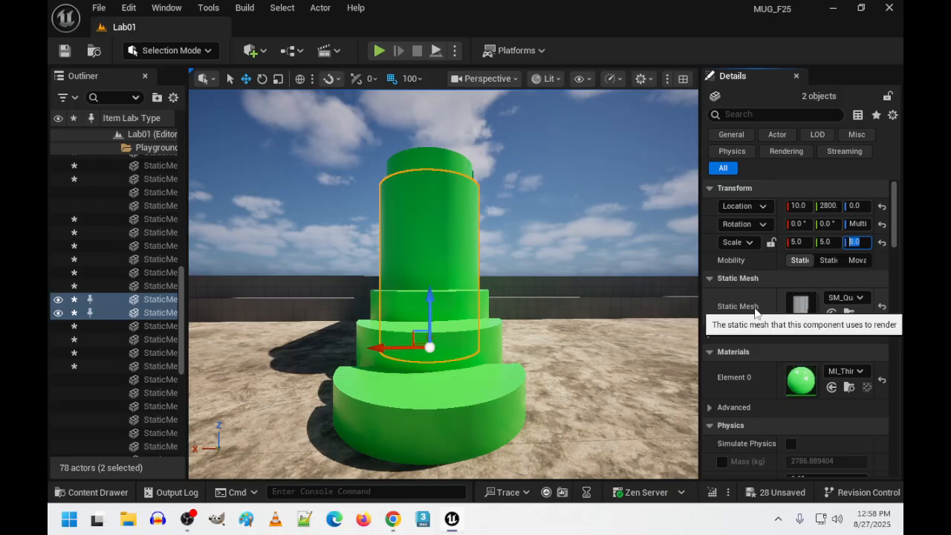
pyautogui.write('4')
pyautogui.press('Return')
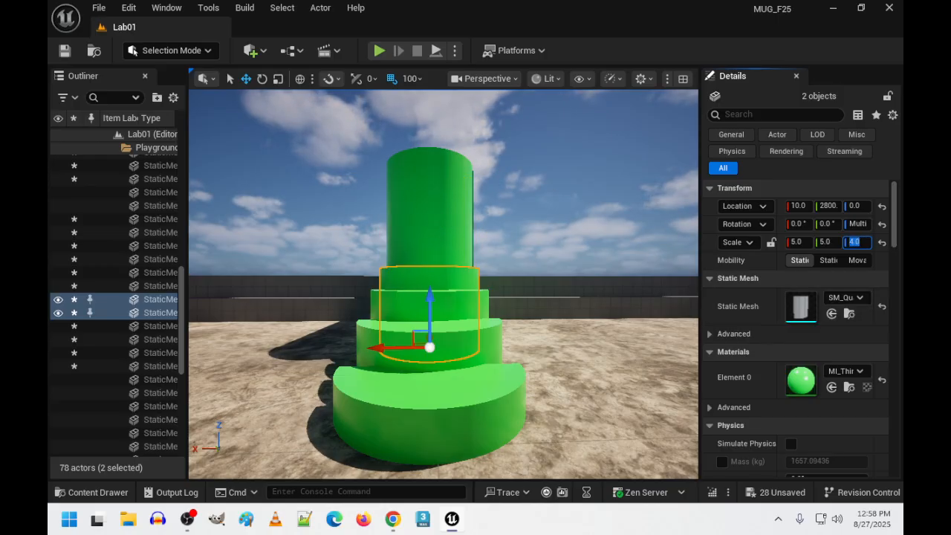
# Select both halves of the topmost cylinder step and halve their Z scale to 5.0.
pyautogui.click(436, 215)
pyautogui.keyDown('ctrl'); pyautogui.click(411, 219); pyautogui.keyUp('ctrl')
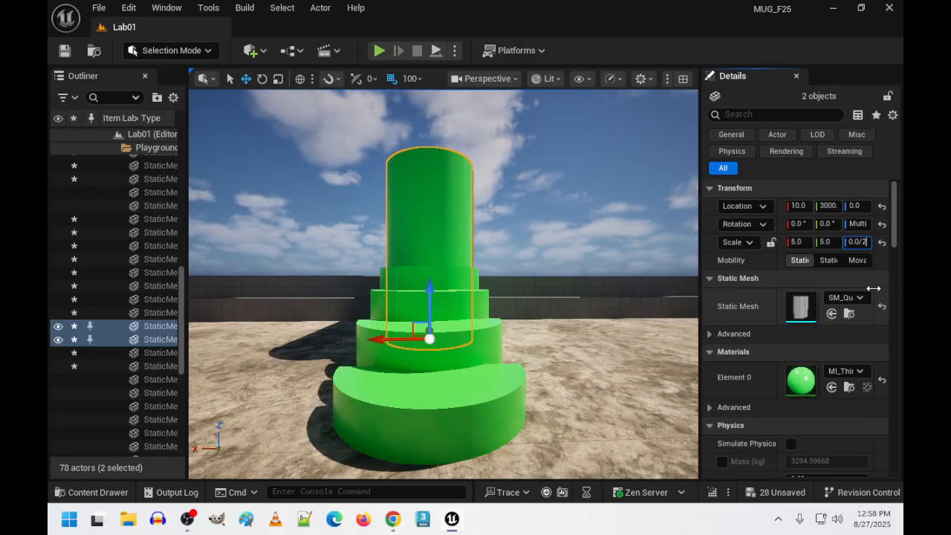
pyautogui.press('Return')
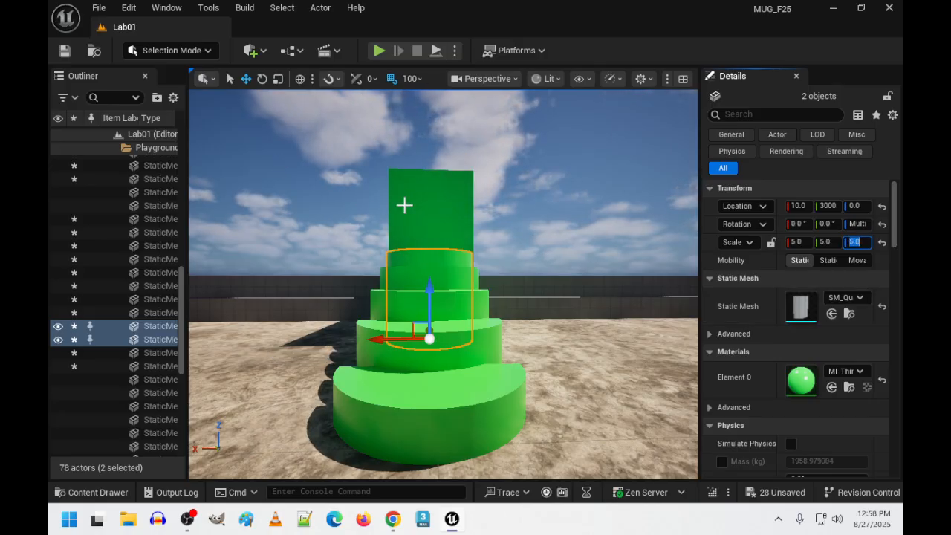
# Set the Z scale of the long block behind the staircase to 5.0.
pyautogui.click(462, 243)
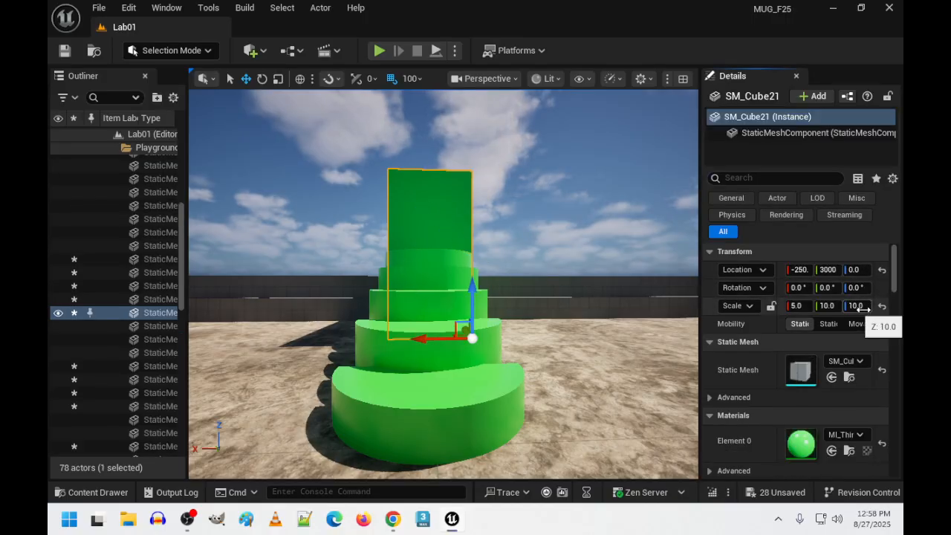
pyautogui.write('5')
pyautogui.press('Return')
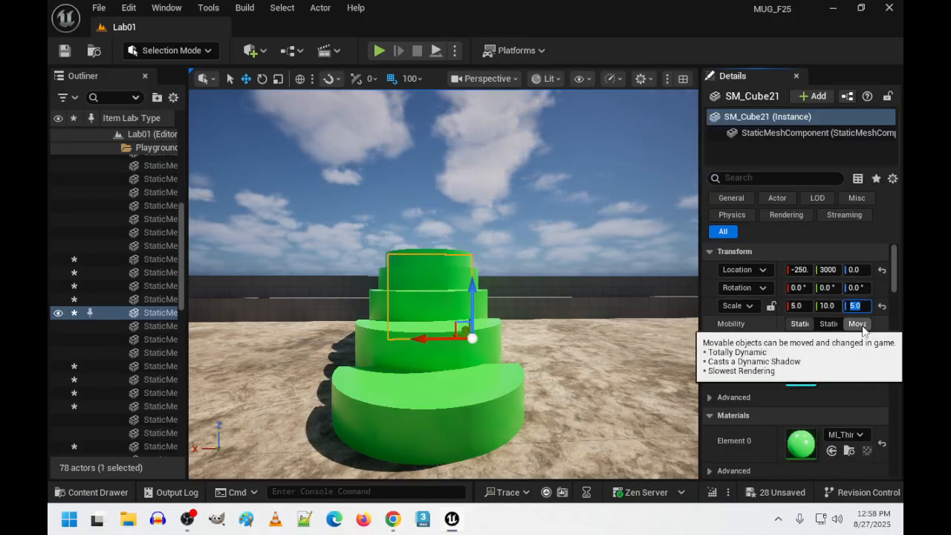
pyautogui.press('w')
pyautogui.moveTo(642, 274)
pyautogui.mouseDown(button='right')
pyautogui.moveTo(635, 238)
pyautogui.moveTo(639, 286)
pyautogui.moveTo(643, 274)
pyautogui.mouseUp(button='right')
pyautogui.press('s')
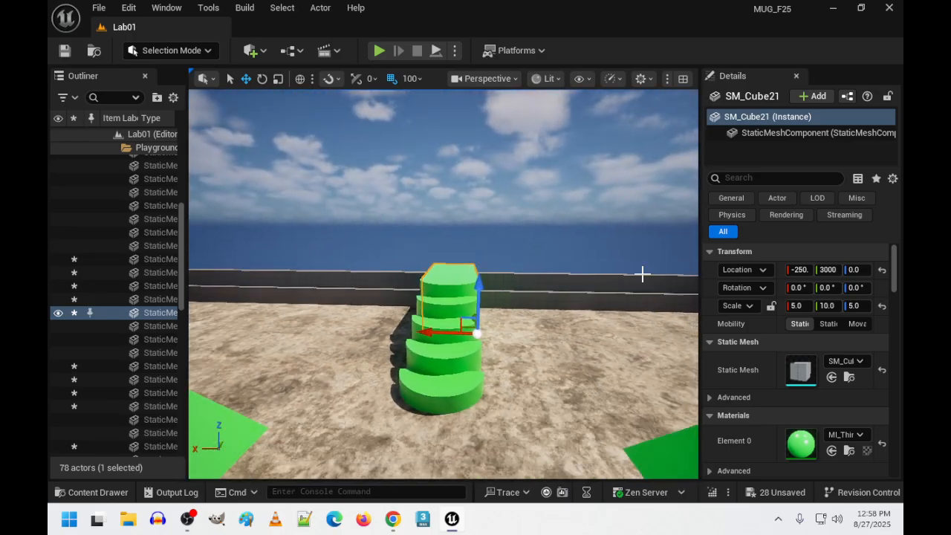
# Playtest the level by jumping the character up the staircase, running along the block and leaping off, and end the session.
pyautogui.click(379, 49)
pyautogui.press('w')
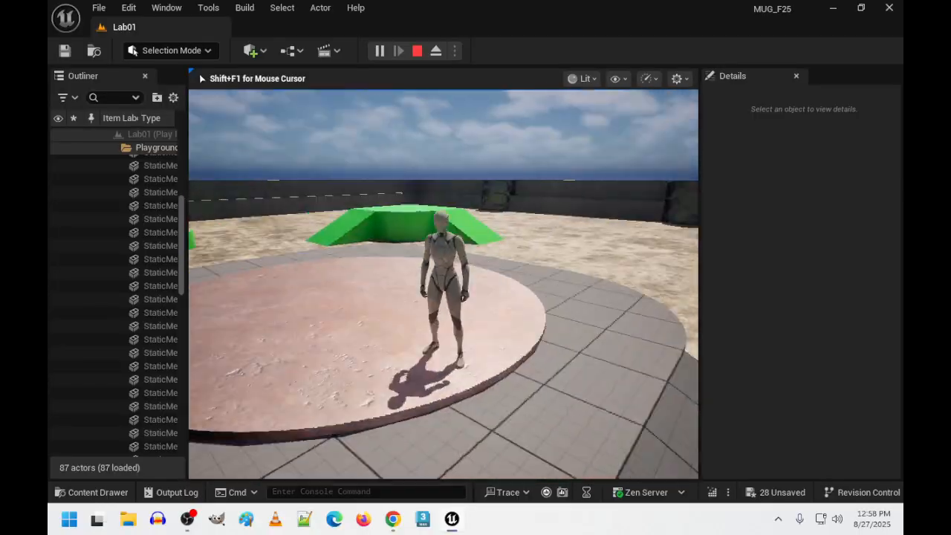
pyautogui.press('w')
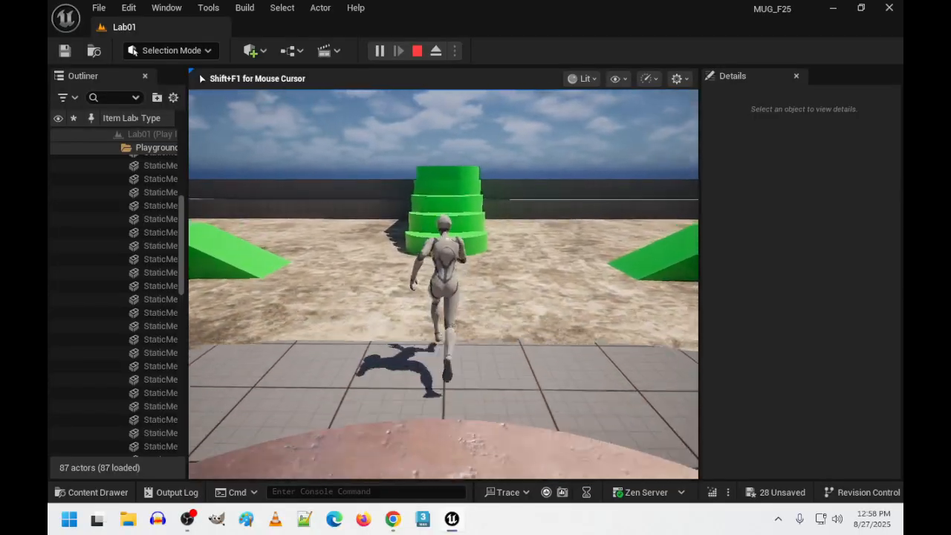
pyautogui.press('w')
pyautogui.press('w')
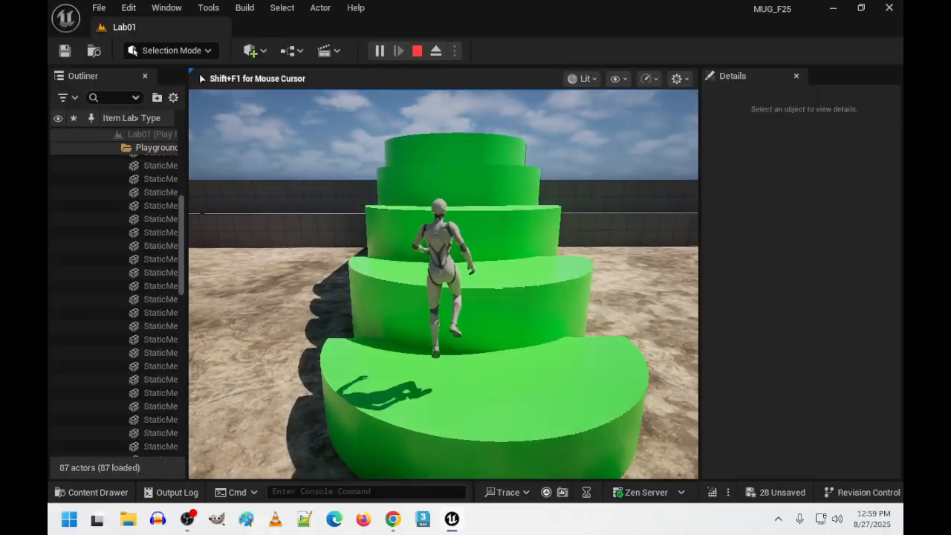
pyautogui.press('w')
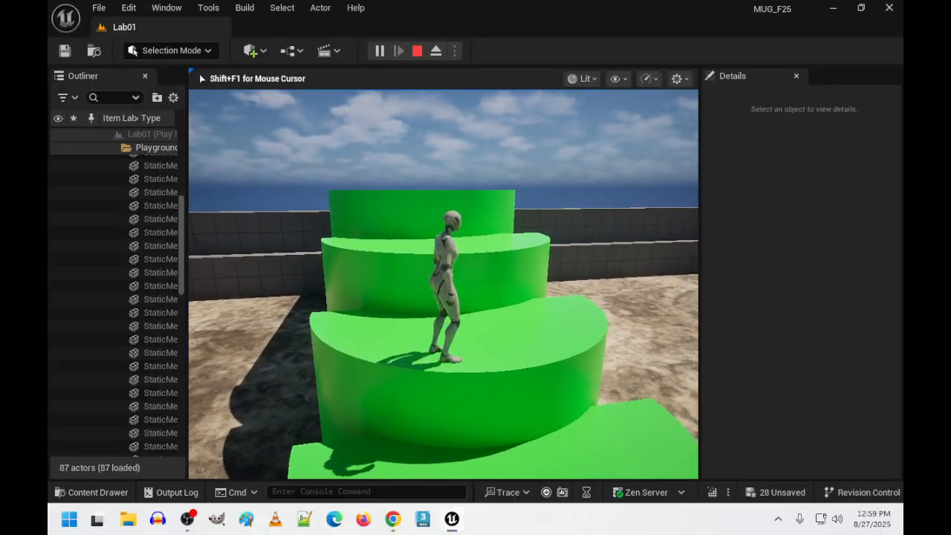
pyautogui.press('w')
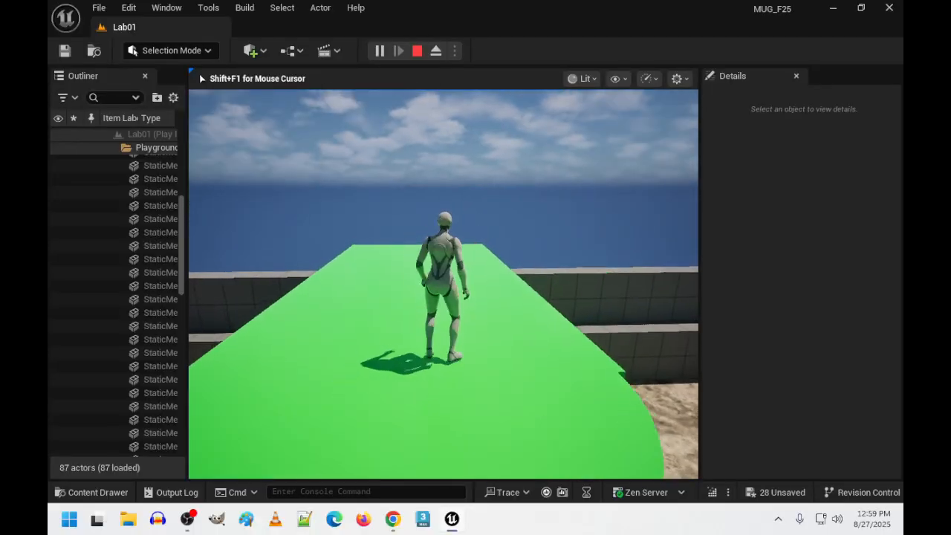
pyautogui.press('w')
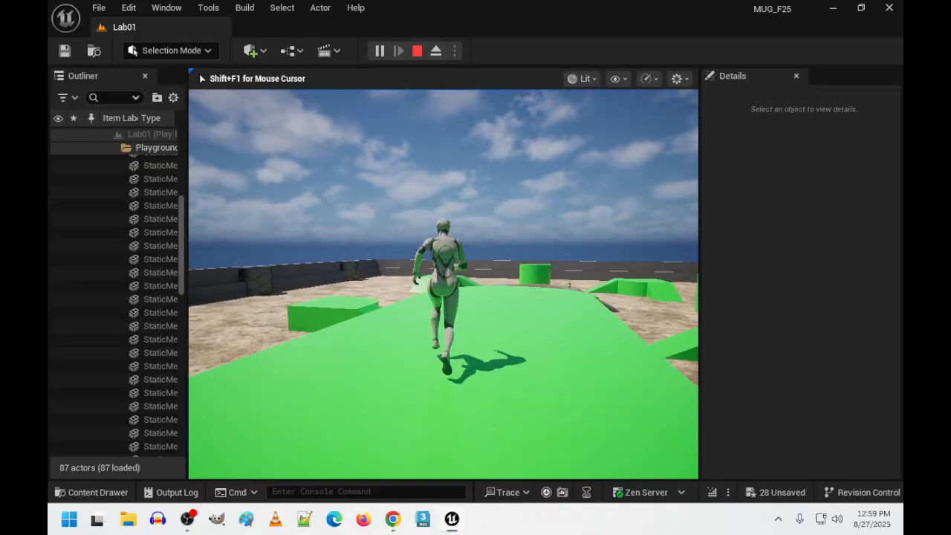
pyautogui.press('w')
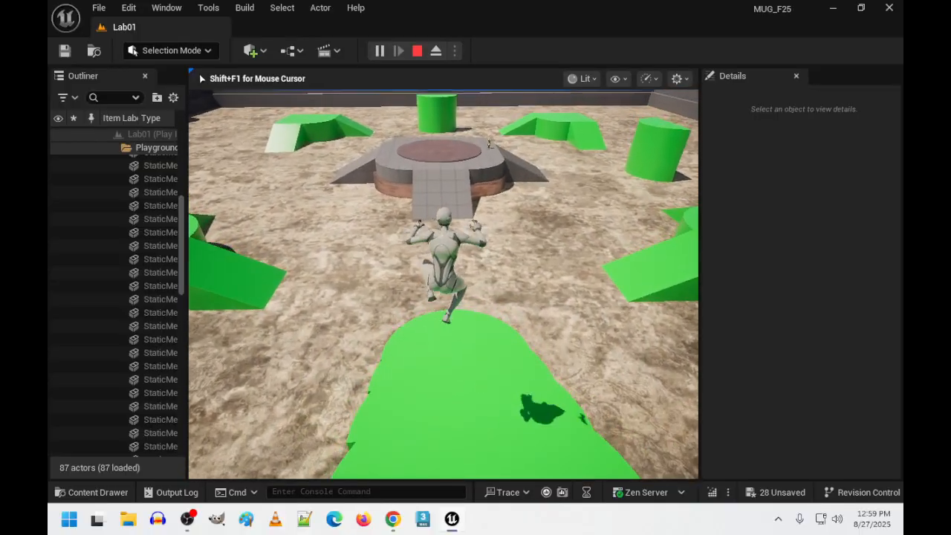
pyautogui.press('space')
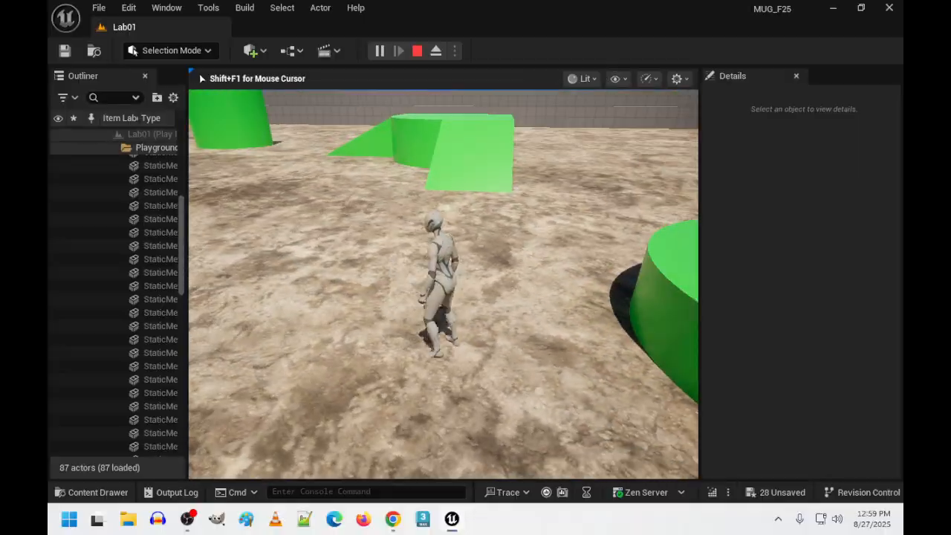
pyautogui.press('Escape')
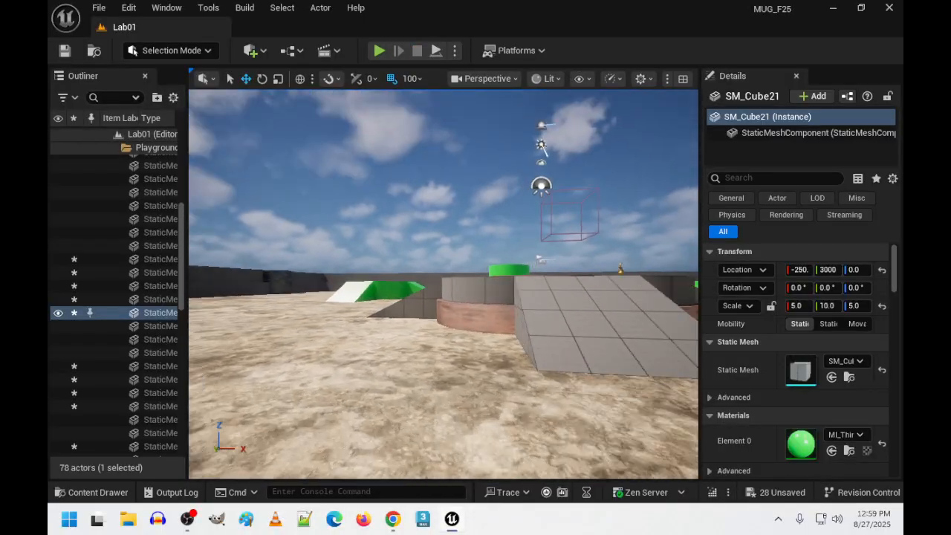
# Select both halves of the lowest step and set their Z scale to 1.5.
pyautogui.moveTo(496, 233); pyautogui.dragTo(687, 249, button='right')
pyautogui.click(418, 283)
pyautogui.keyDown('shift'); pyautogui.click(399, 288); pyautogui.keyUp('shift')
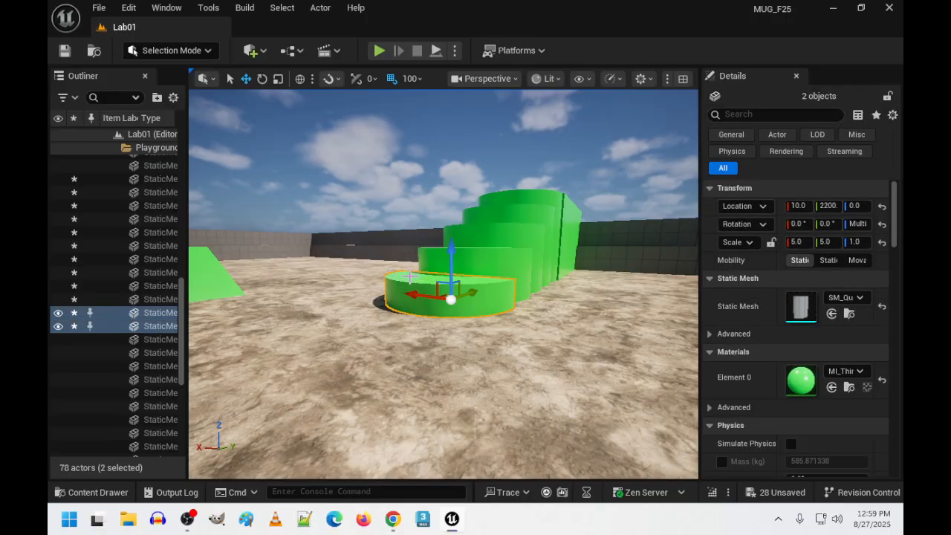
pyautogui.click(858, 243)
pyautogui.write('1.5')
pyautogui.press('Return')
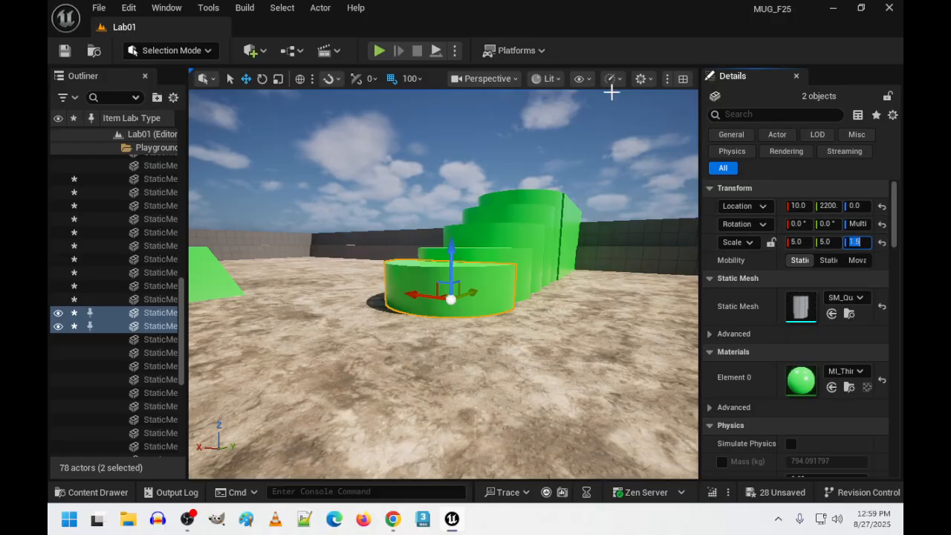
# Start a playtest and jump the character onto the lowest steps of the green staircase to test their new heights.
pyautogui.click(379, 49)
pyautogui.press('w')
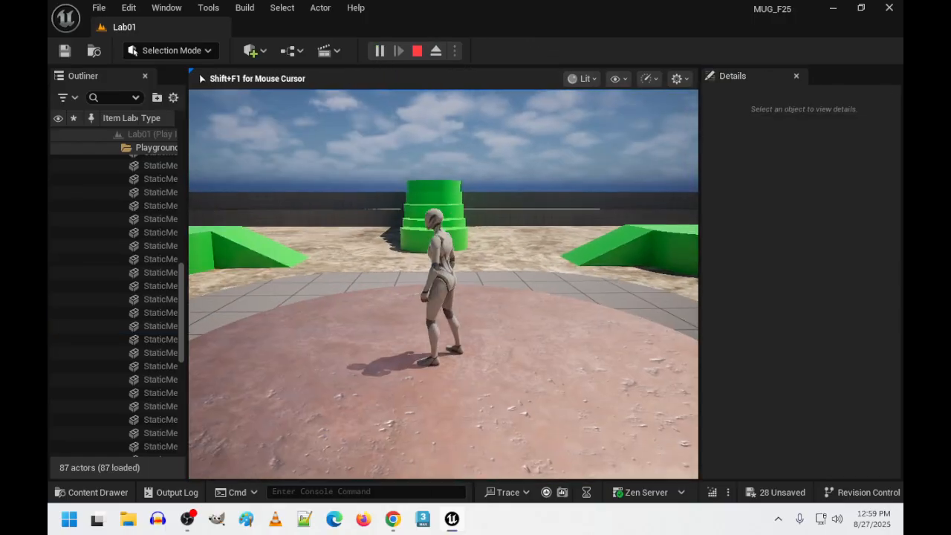
pyautogui.press('w')
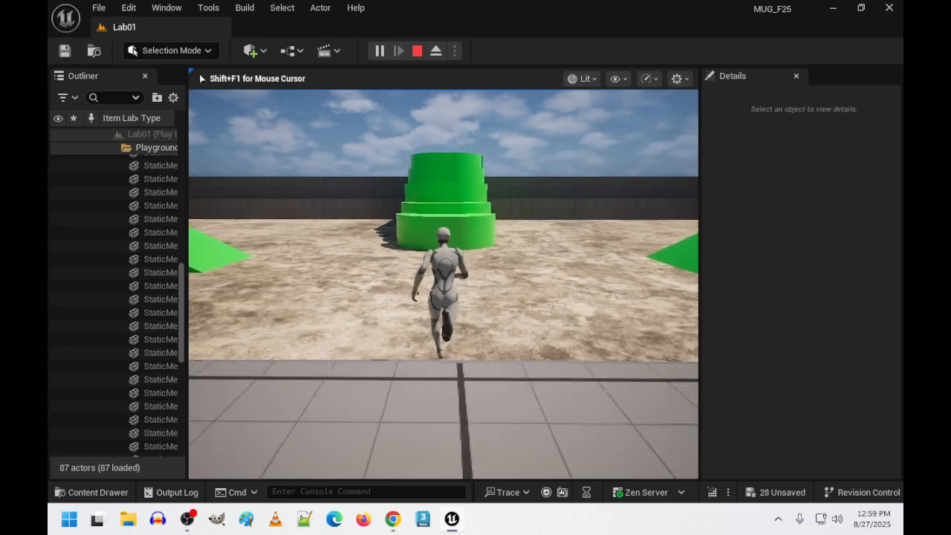
pyautogui.press('w')
pyautogui.press('space')
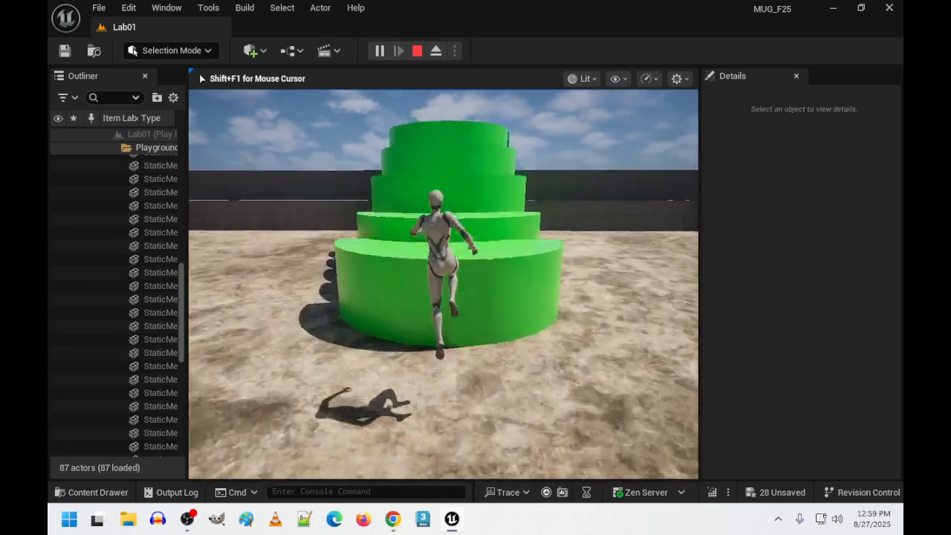
pyautogui.press('space')
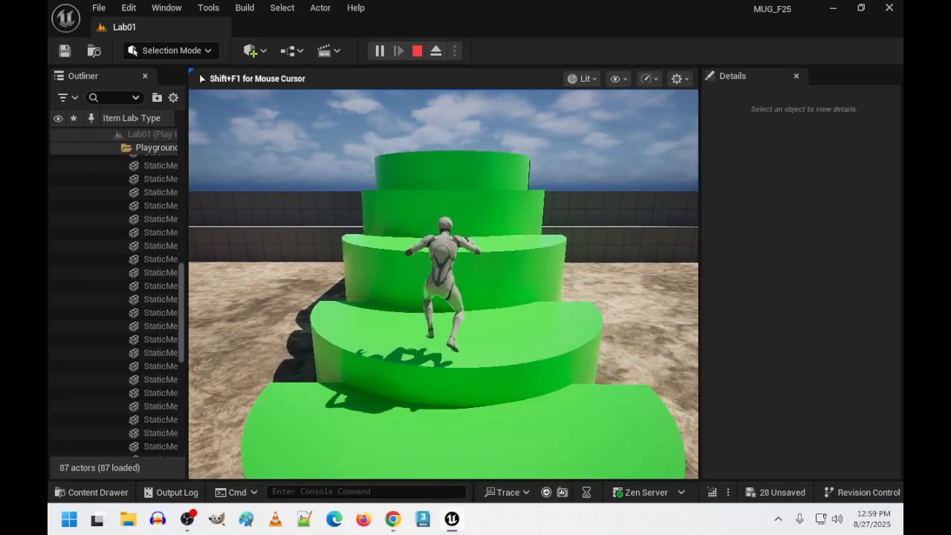
pyautogui.press('s')
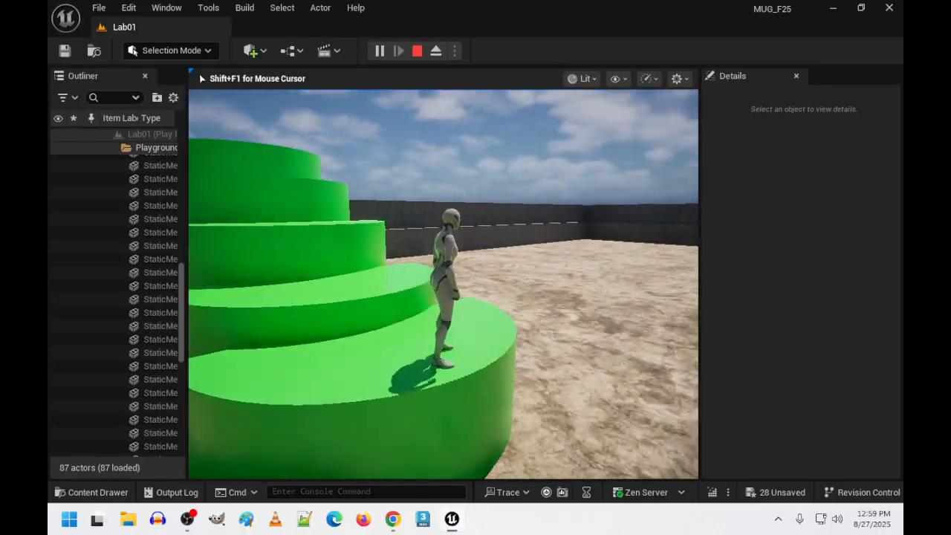
pyautogui.press('w')
pyautogui.press('space')
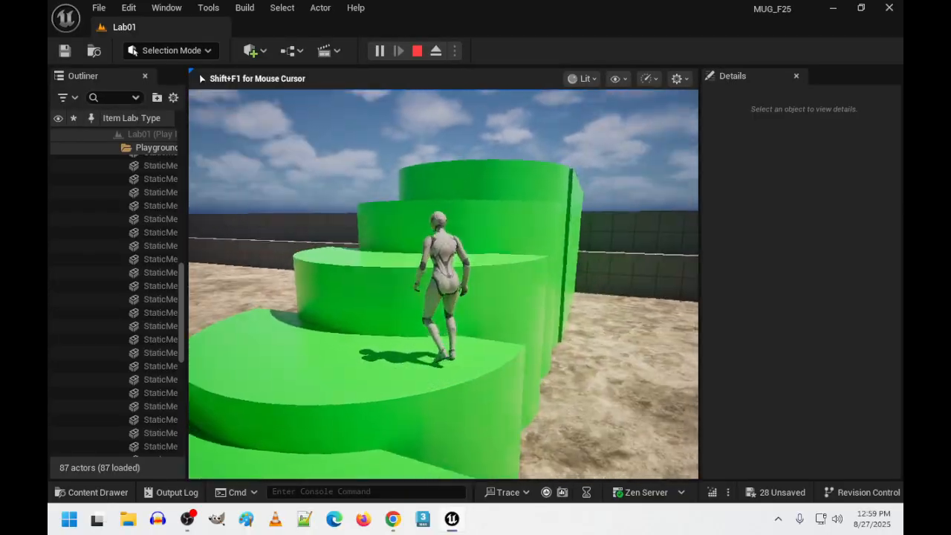
# Run the character off the lower steps and compare the step heights with the character from the ground beside the staircase.
pyautogui.press('w')
pyautogui.press('w')
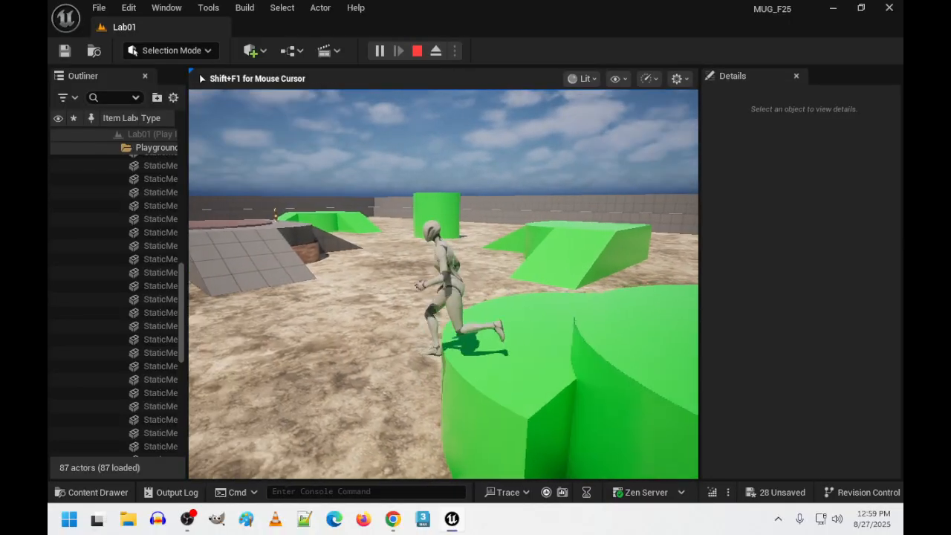
pyautogui.press('w')
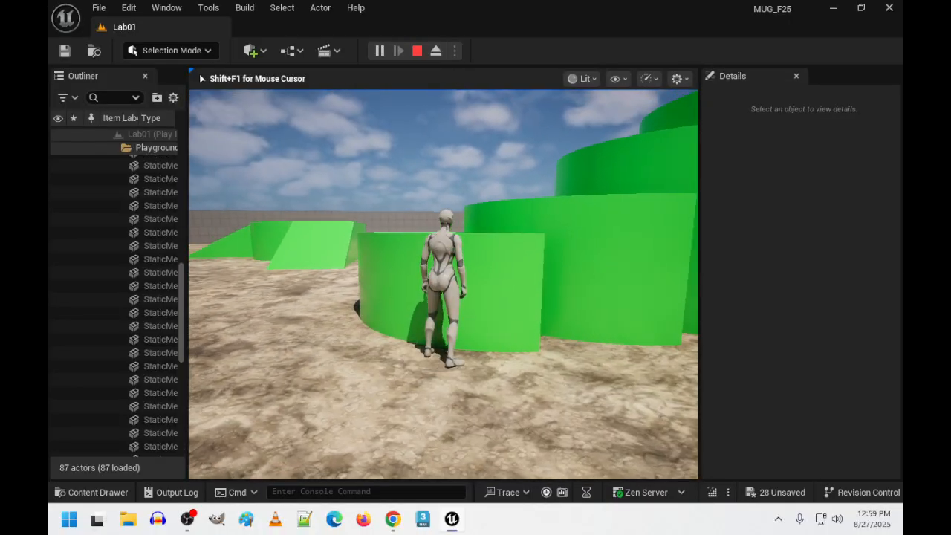
pyautogui.press('w')
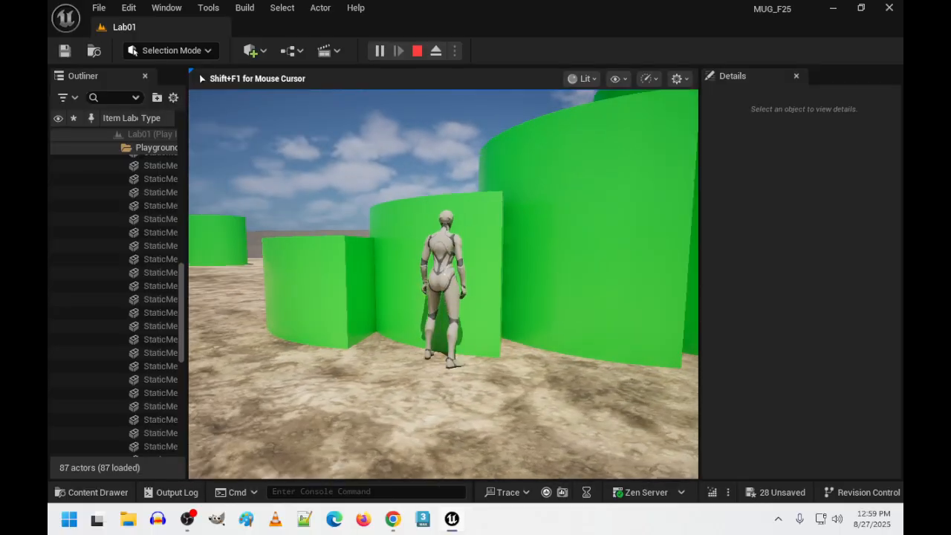
pyautogui.press('a')
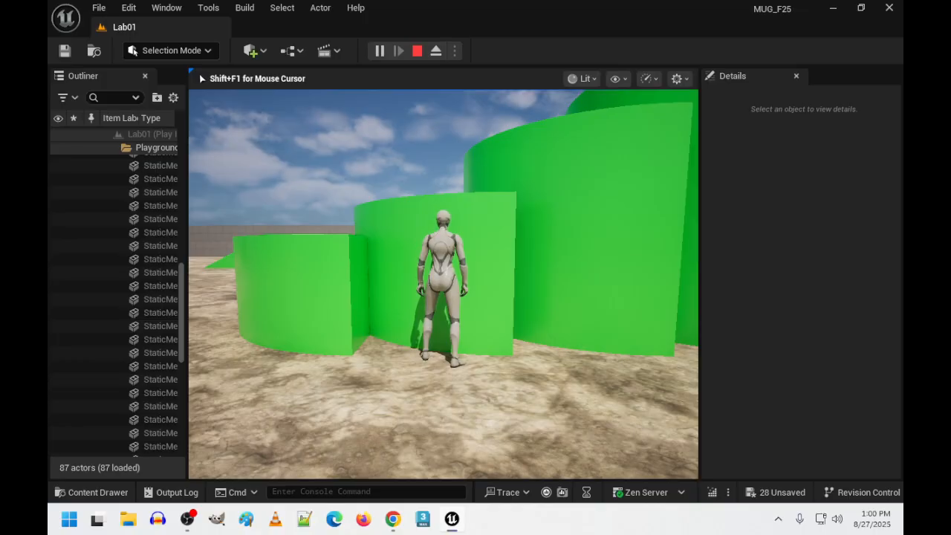
pyautogui.press('w')
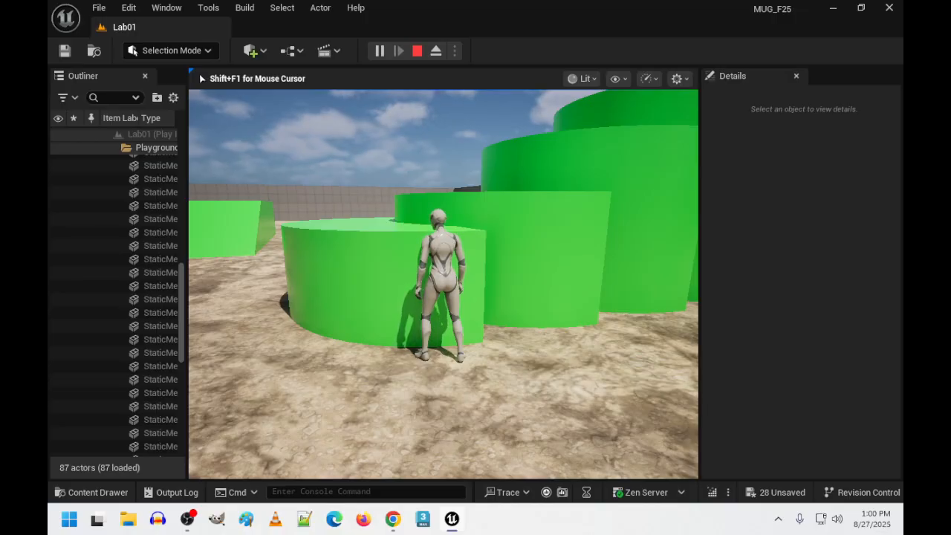
pyautogui.press('d')
pyautogui.press('w')
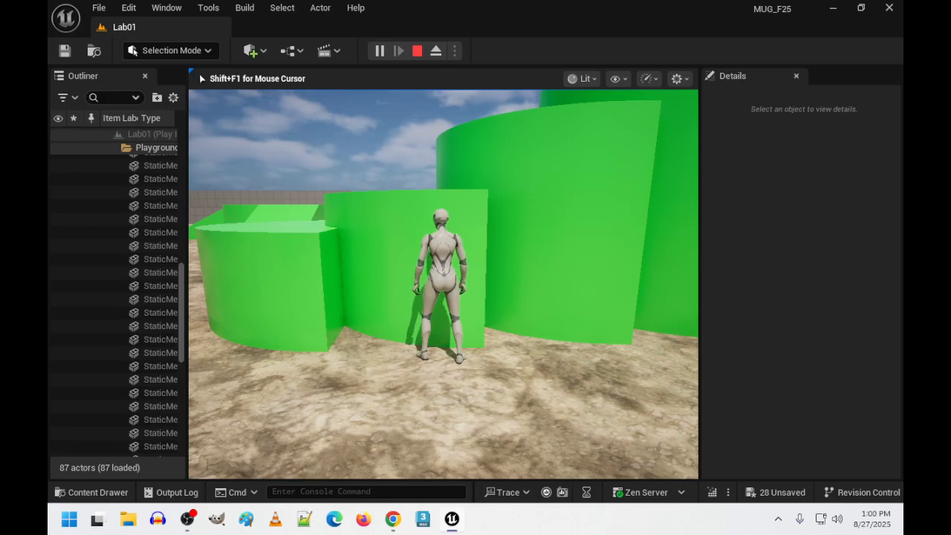
# Jump the character up the whole staircase to the long block, turn around and leap back down to the ground.
pyautogui.press('w')
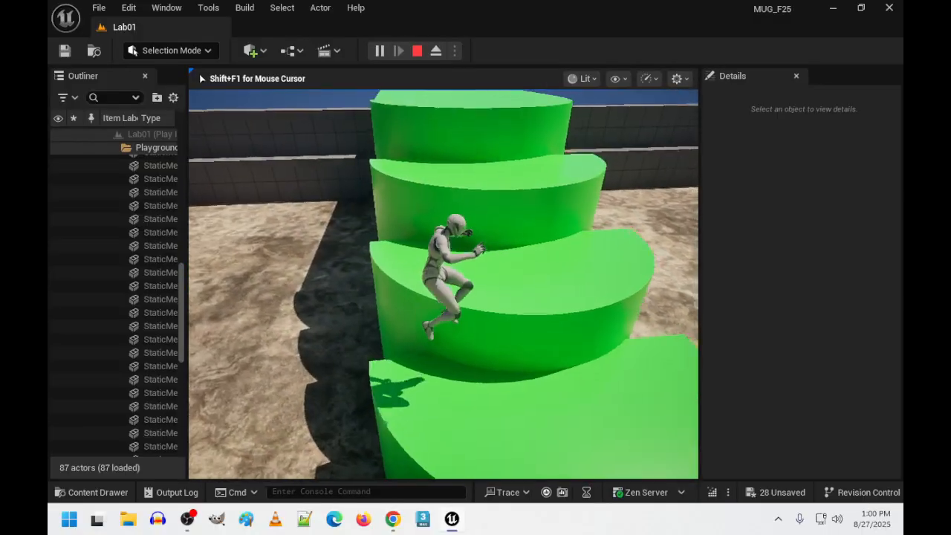
pyautogui.press('w')
pyautogui.press('space')
pyautogui.press('w')
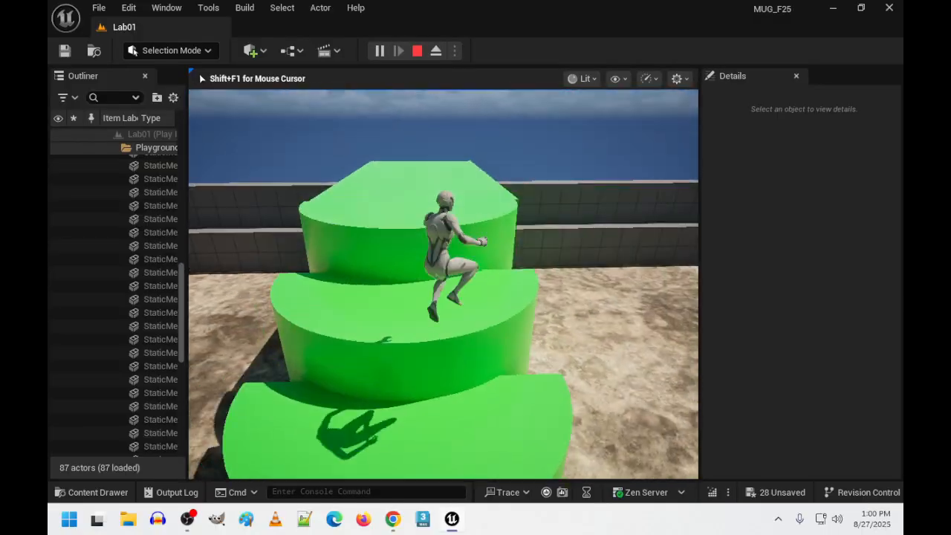
pyautogui.press('space')
pyautogui.press('w')
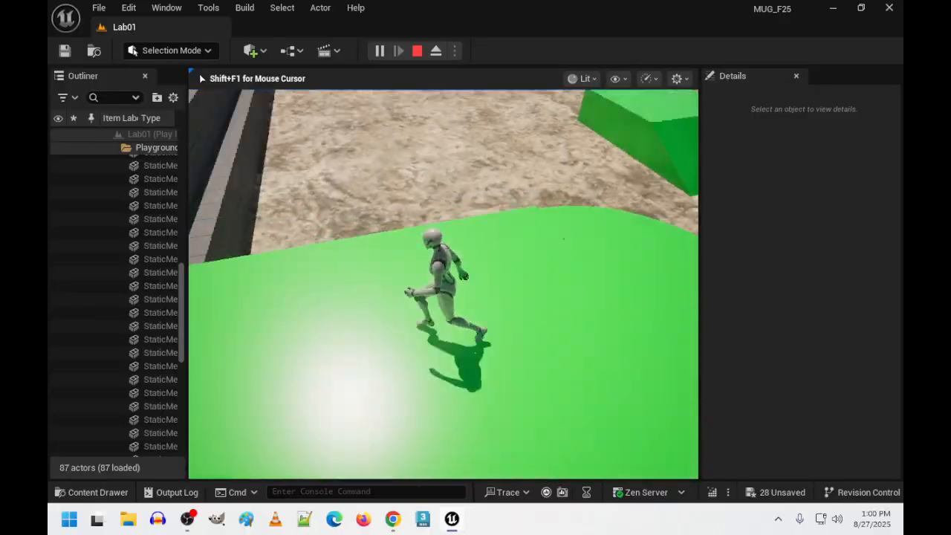
pyautogui.press('w')
pyautogui.press('space')
pyautogui.press('space')
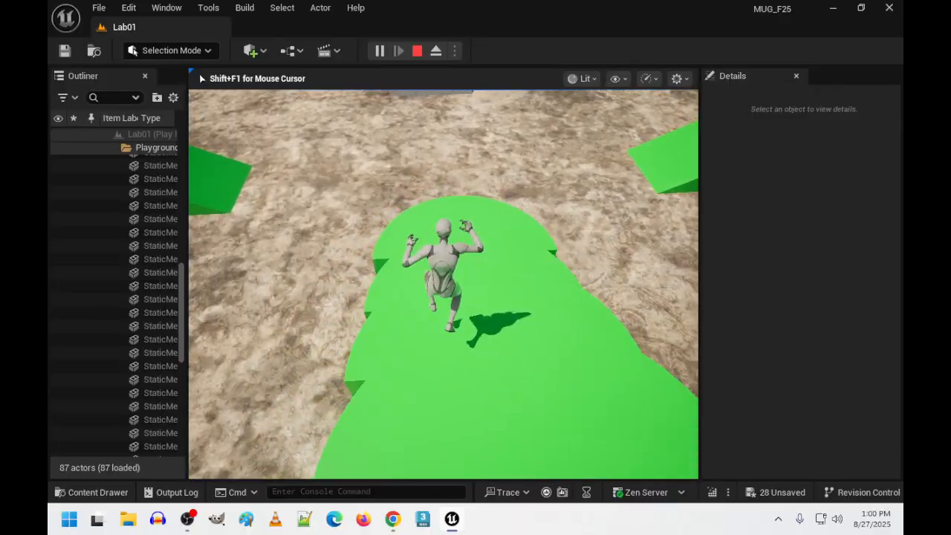
pyautogui.press('w')
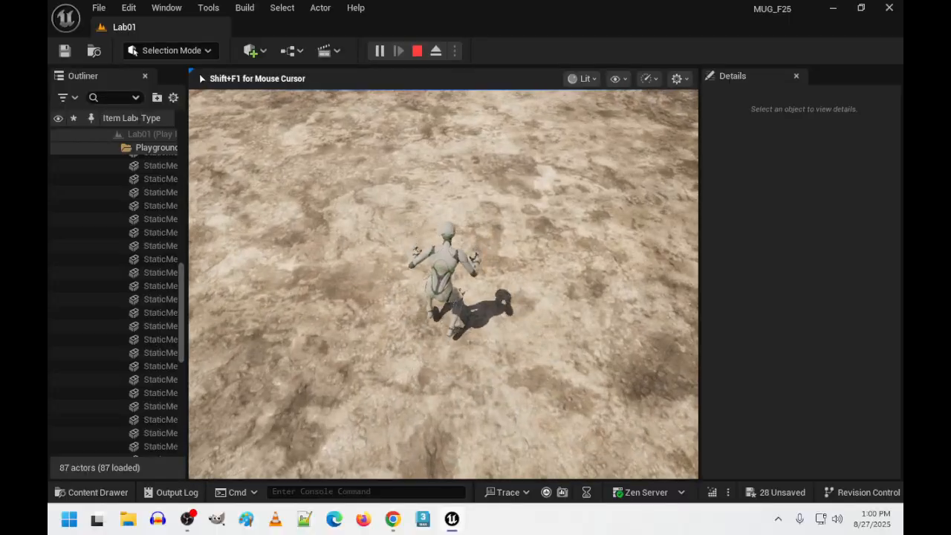
# Run the character back to the front of the staircase and test jumping between its lower steps.
pyautogui.press('d')
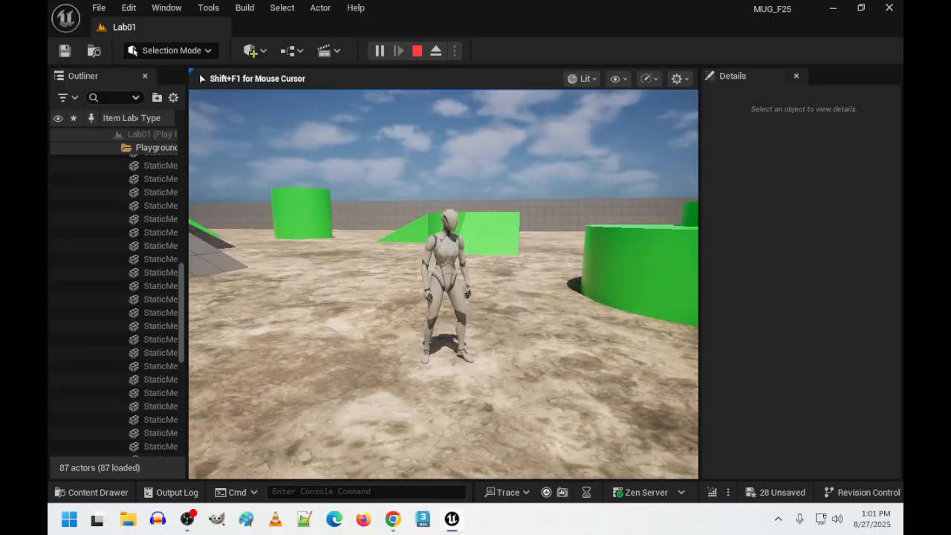
pyautogui.press('w')
pyautogui.press('w')
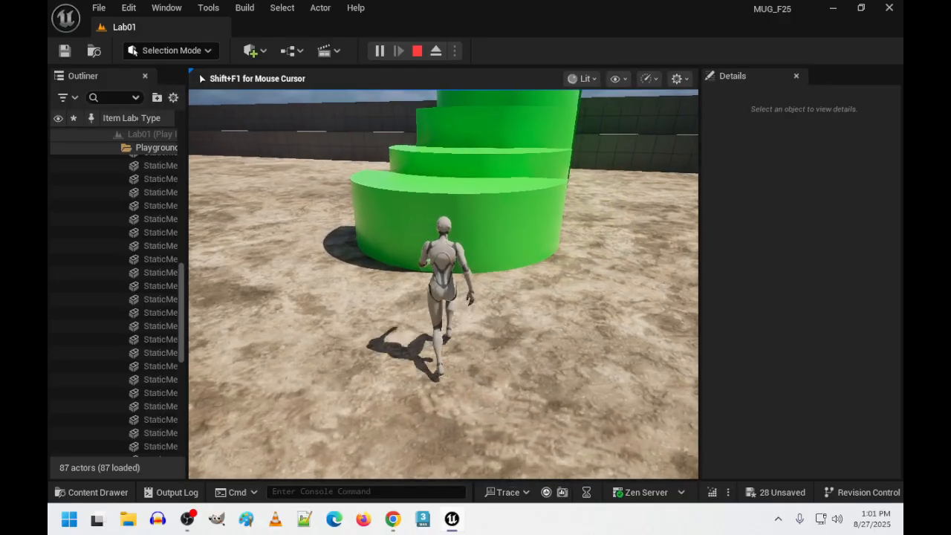
pyautogui.press('space')
pyautogui.press('space')
pyautogui.press('d')
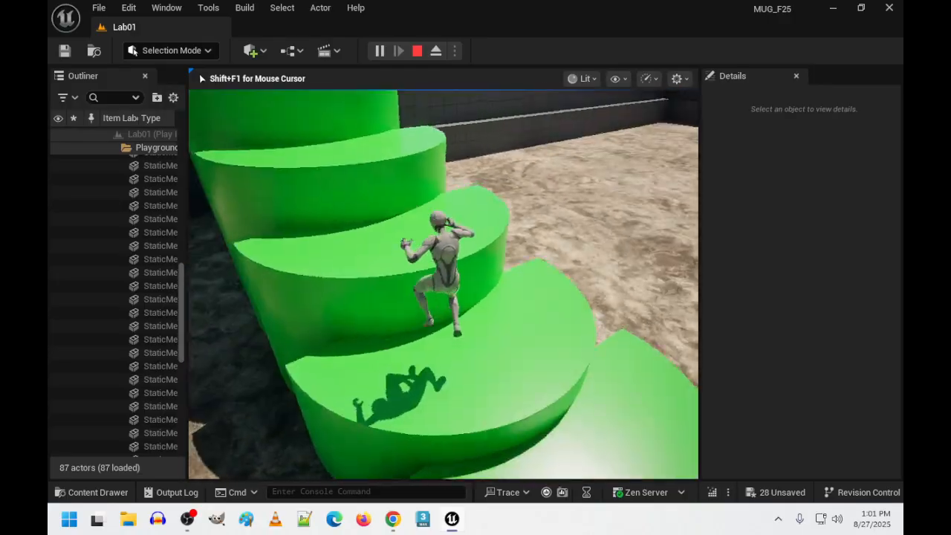
pyautogui.press('a')
pyautogui.press('space')
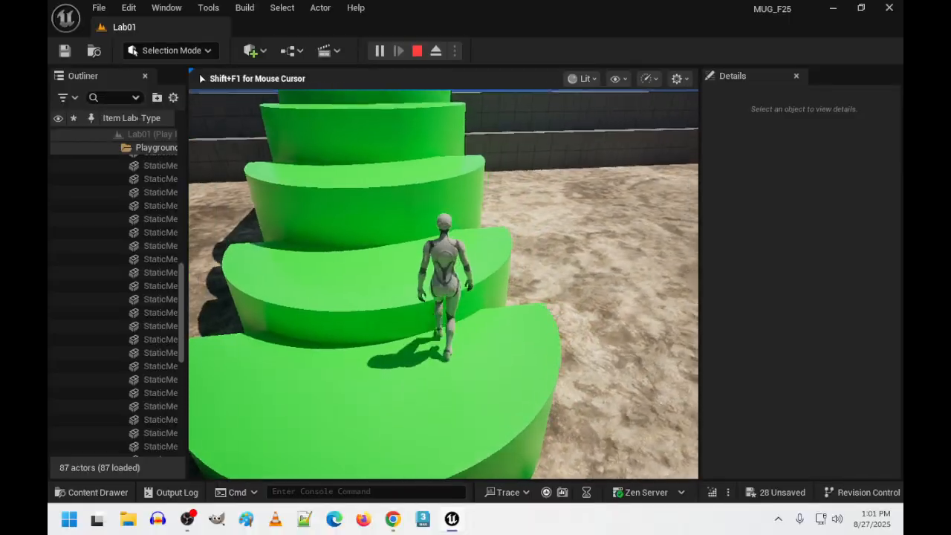
pyautogui.press('w')
pyautogui.press('space')
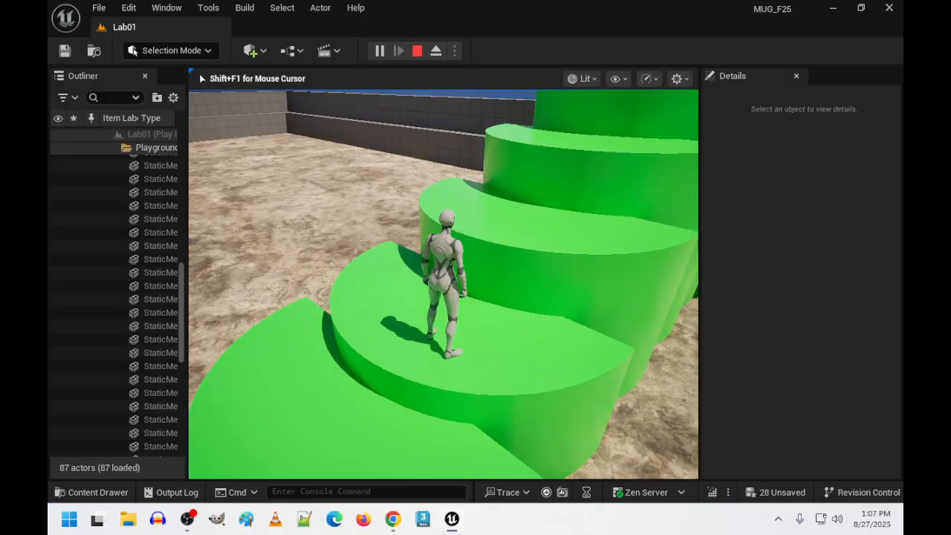
# Climb the remaining steps onto the long block, turn the character around and jump down past the lowest step.
pyautogui.press('w')
pyautogui.press('space')
pyautogui.press('w')
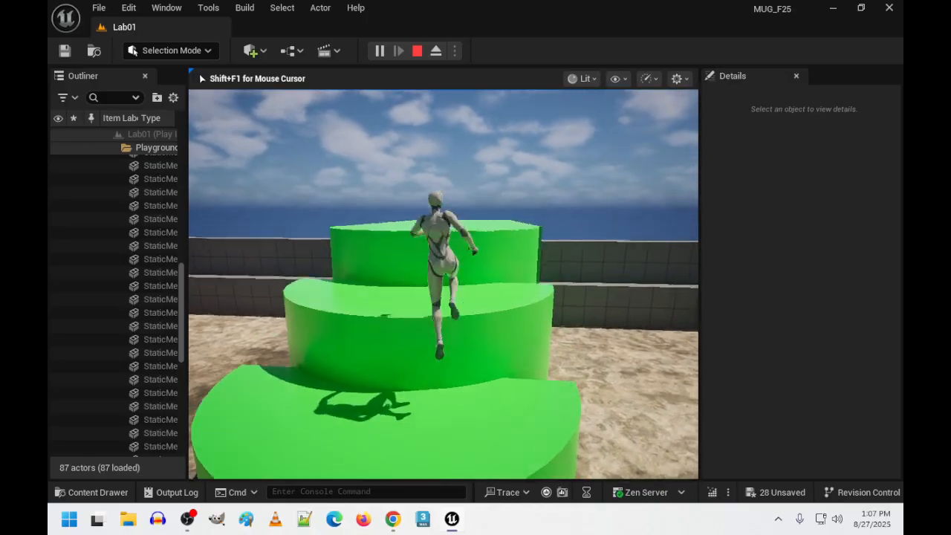
pyautogui.press('space')
pyautogui.press('space')
pyautogui.press('w')
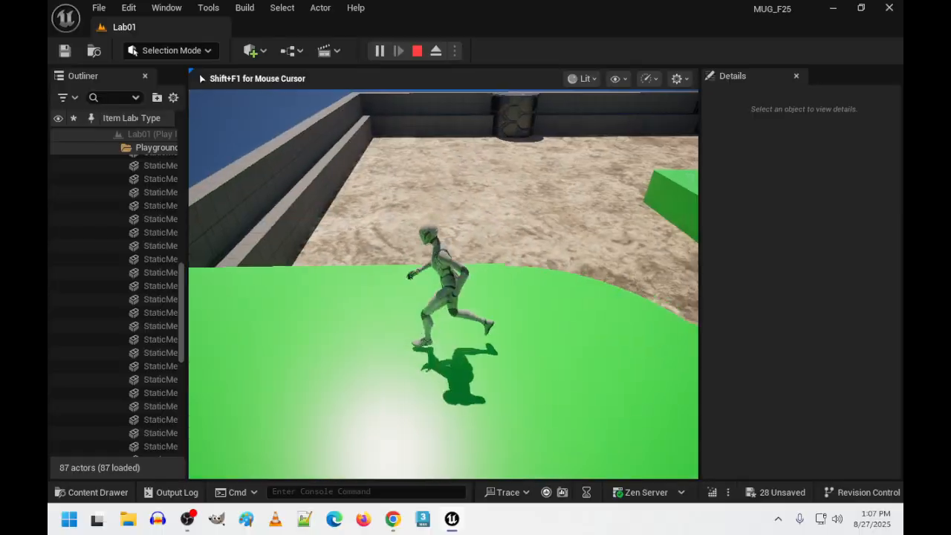
pyautogui.press('w')
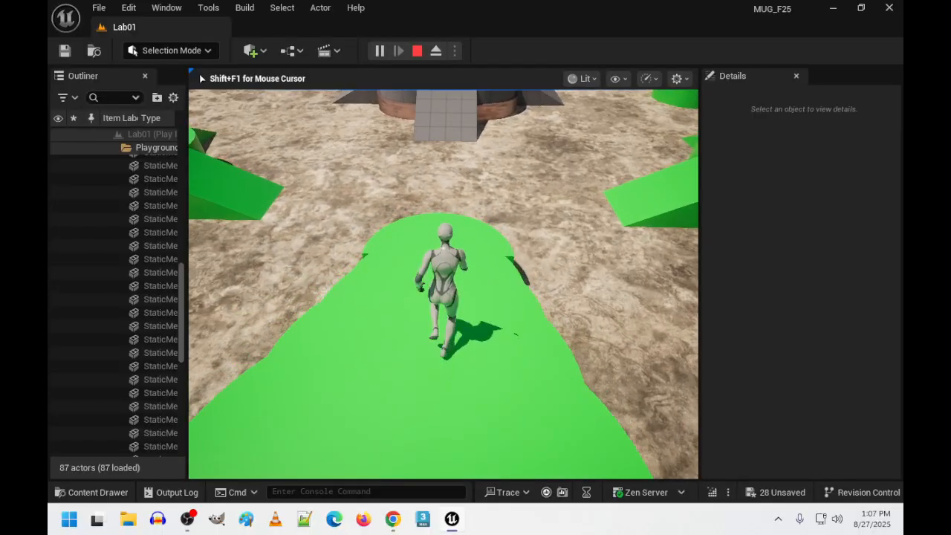
pyautogui.press('space')
pyautogui.press('space')
pyautogui.press('w')
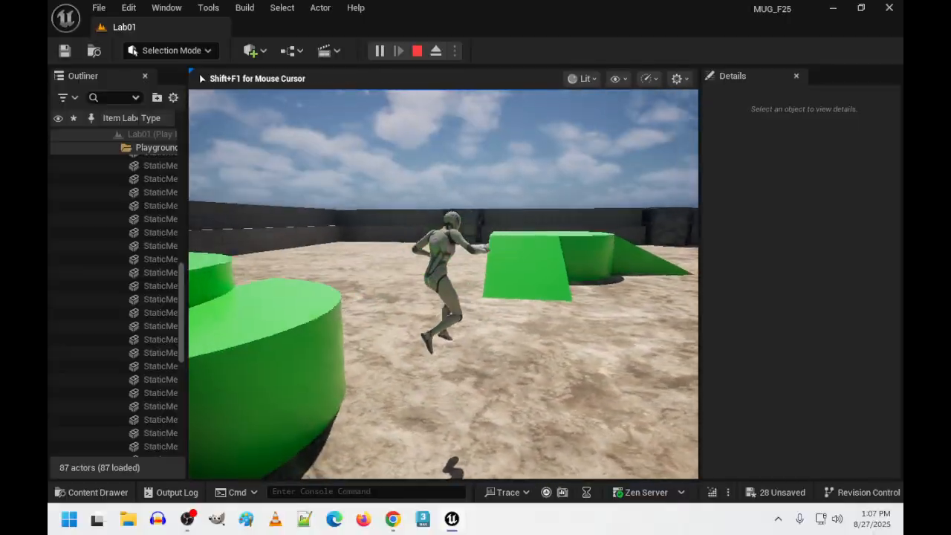
# Run the character up the ramp of the neighbouring green platform, circle on its top and leap off toward the staircase.
pyautogui.press('w')
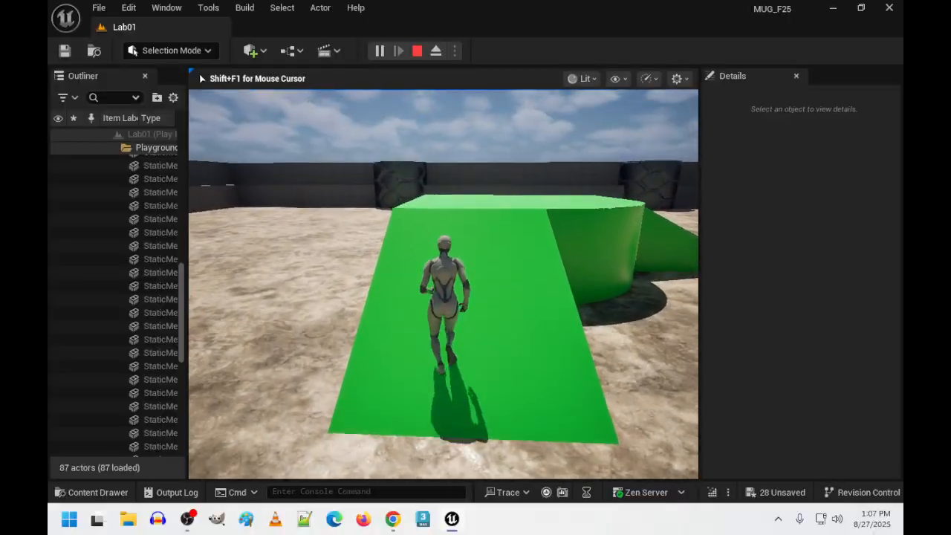
pyautogui.press('w')
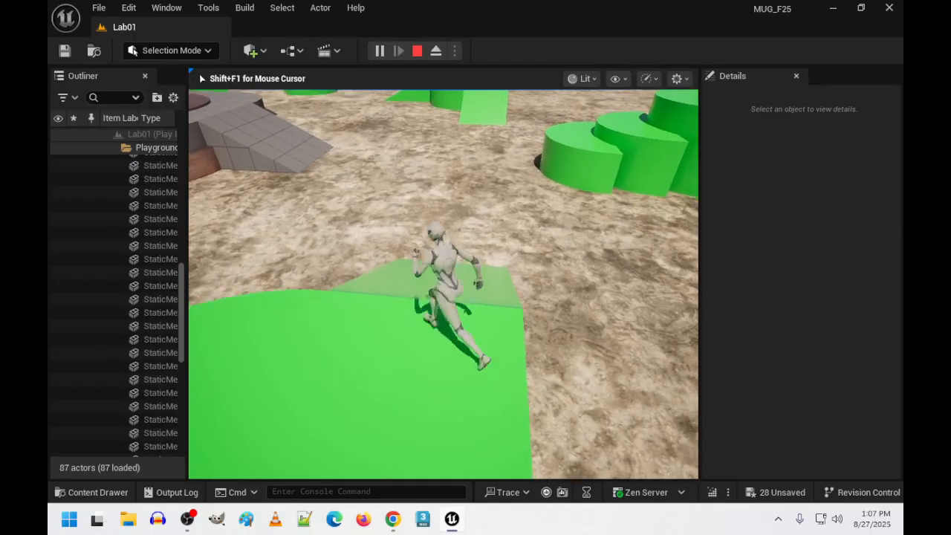
pyautogui.press('w')
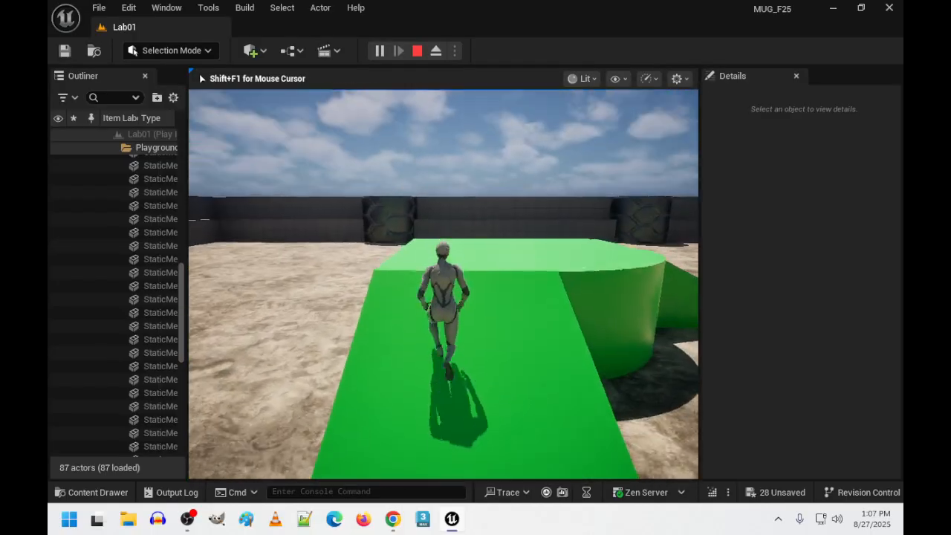
pyautogui.press('w')
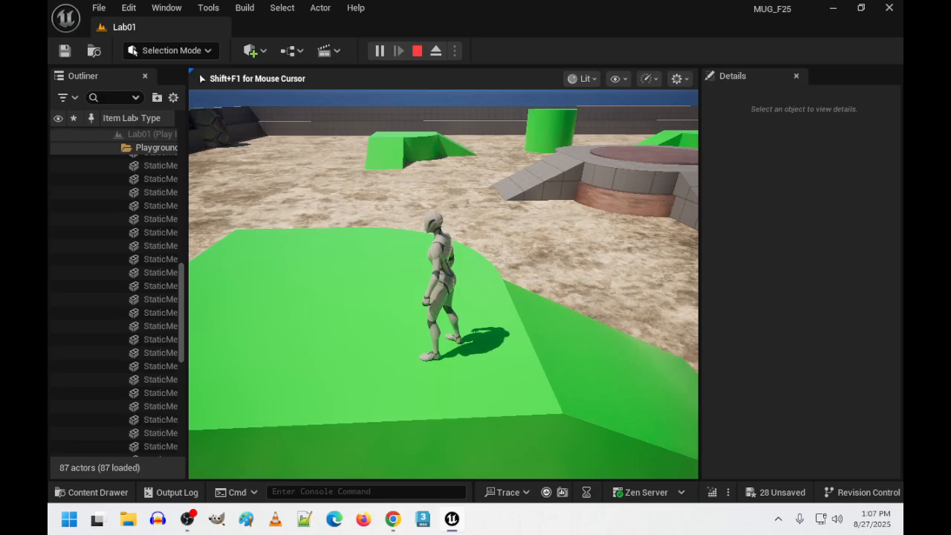
pyautogui.press('w')
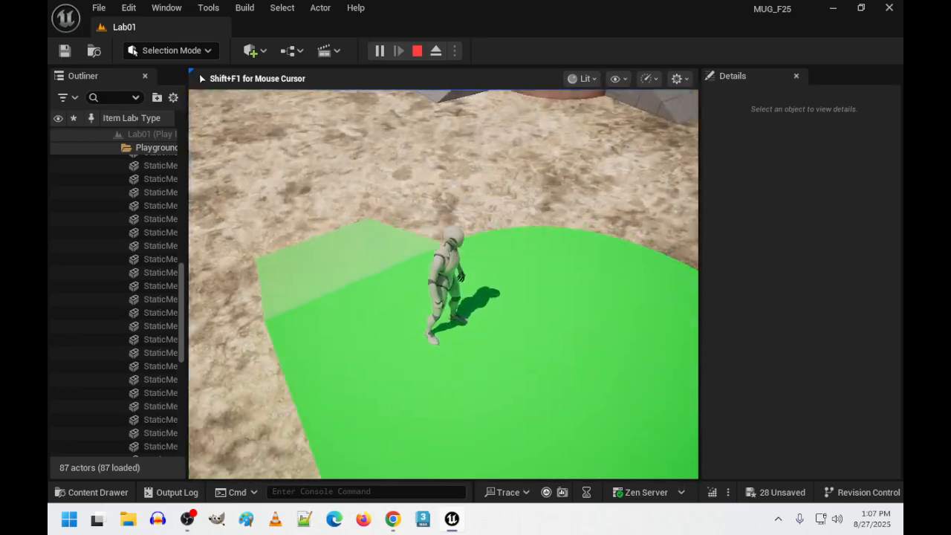
pyautogui.press('w')
pyautogui.press('w')
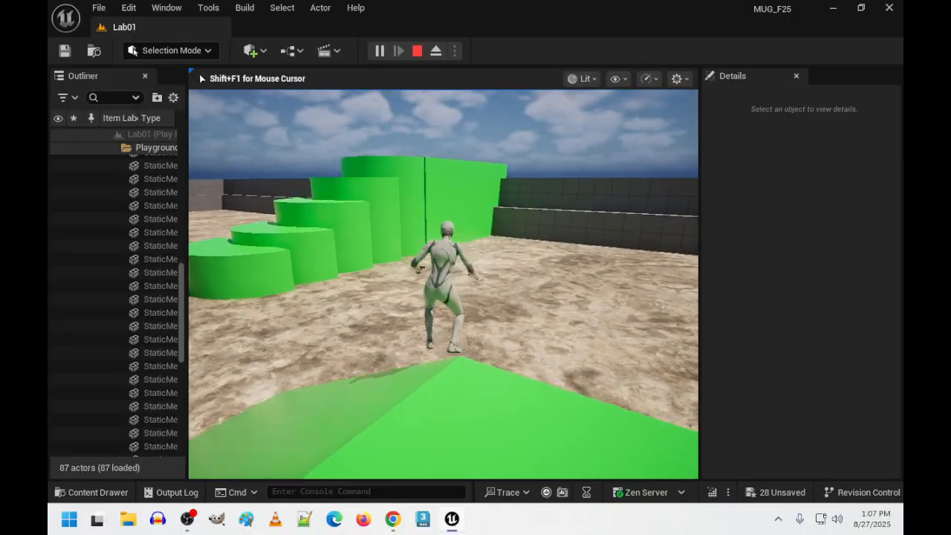
# Run the character across the ground between the green platforms and the staircase, and end the play session.
pyautogui.press('w')
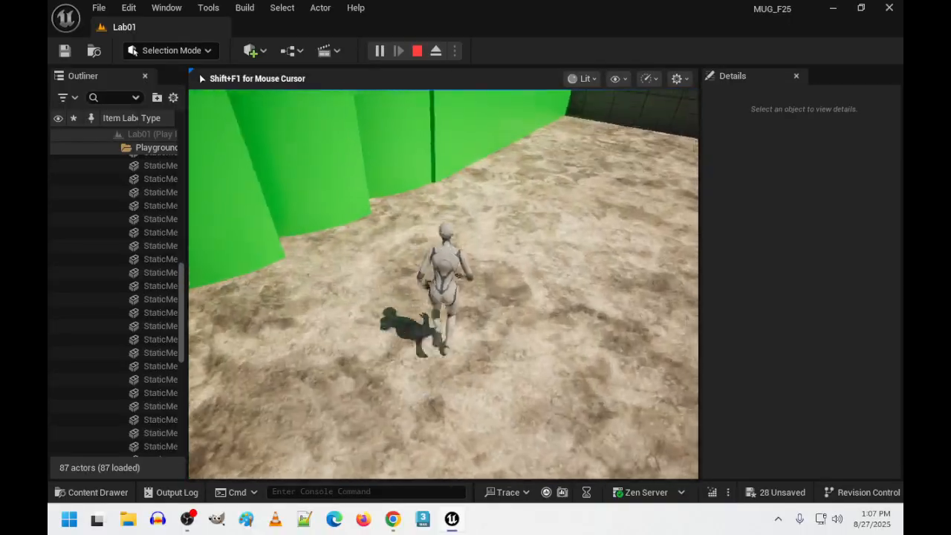
pyautogui.press('a')
pyautogui.press('w')
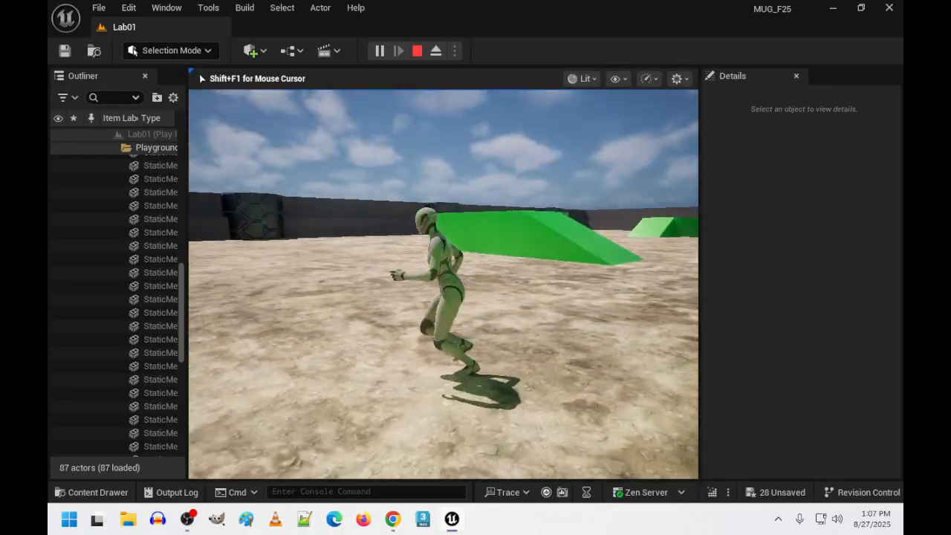
pyautogui.press('w')
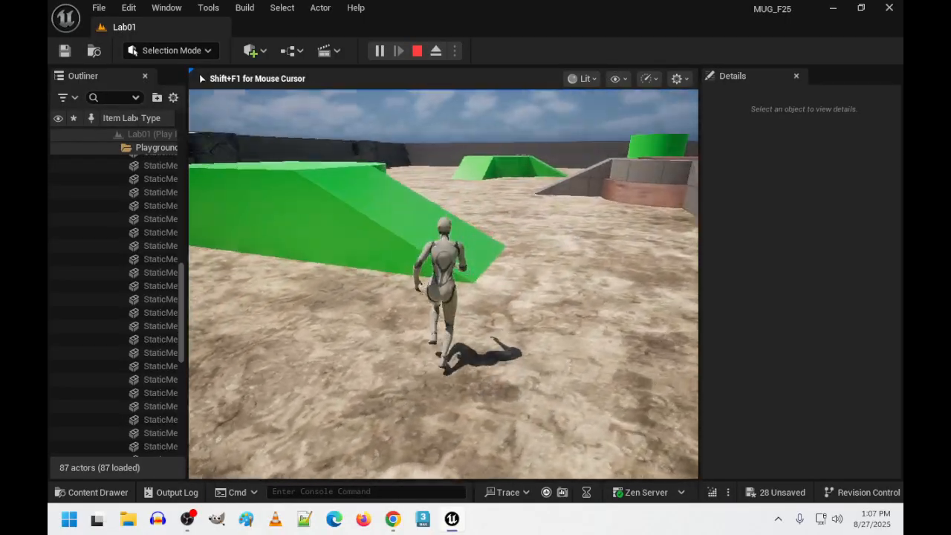
pyautogui.press('w')
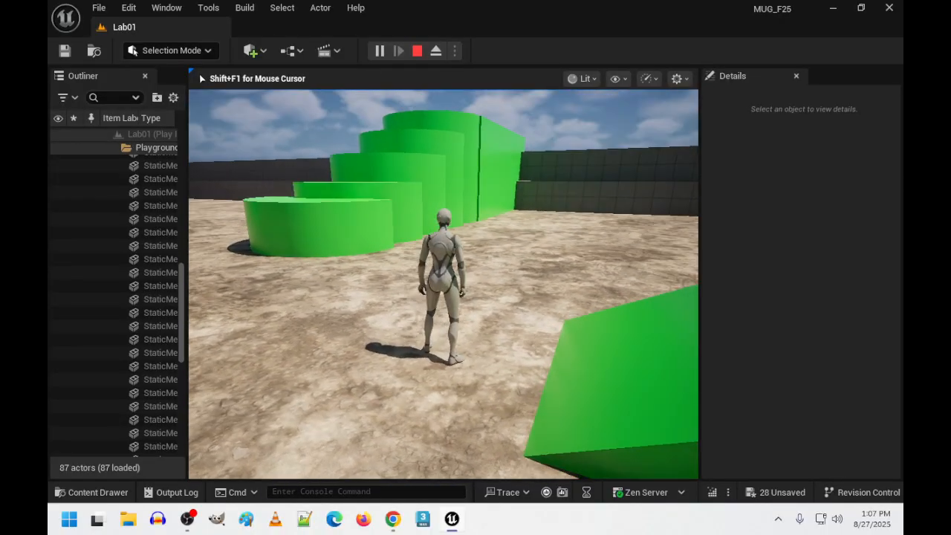
pyautogui.press('Escape')
# Apply the M_Rock_Basalt starter material to one quarter-cylinder of the staircase's third step.
pyautogui.hotkey('ctrl', 'space')
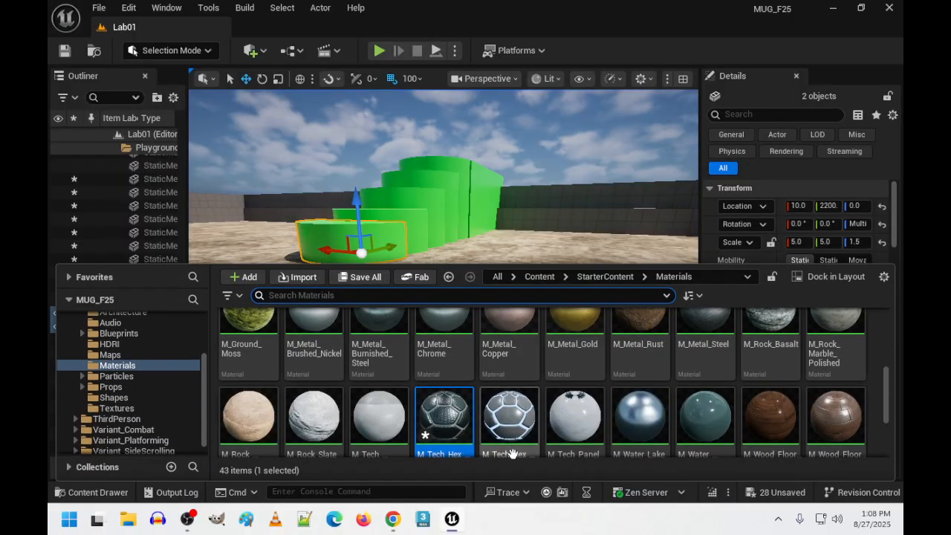
pyautogui.scroll(-3, 520, 445)
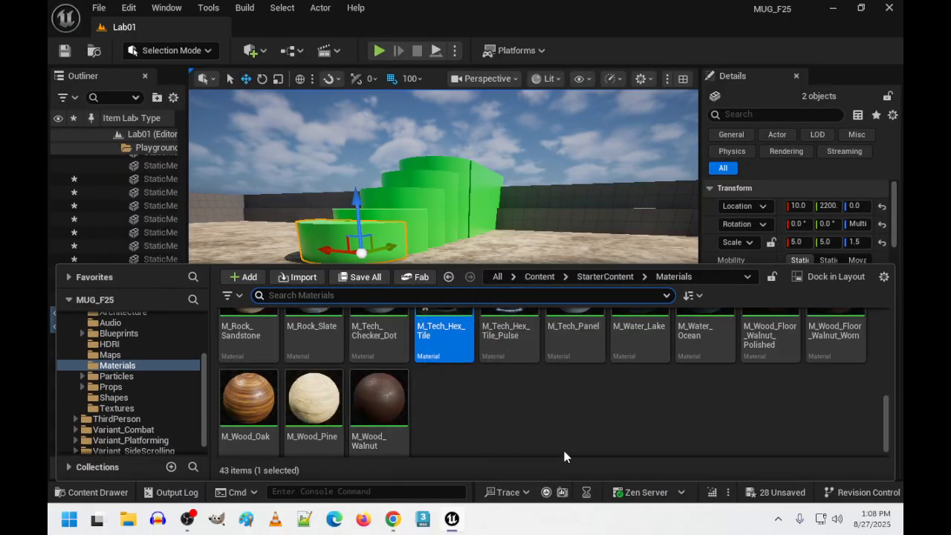
pyautogui.scroll(2, 574, 438)
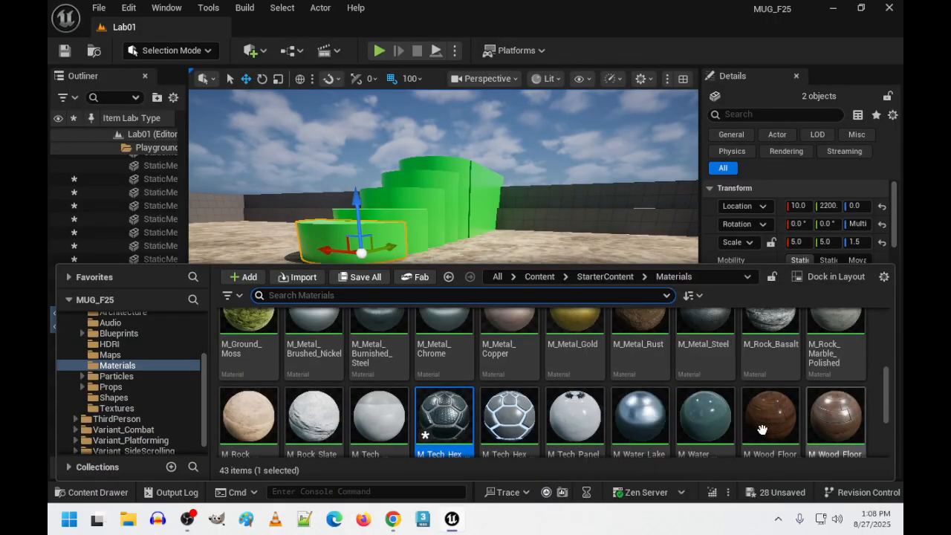
pyautogui.scroll(1, 740, 427)
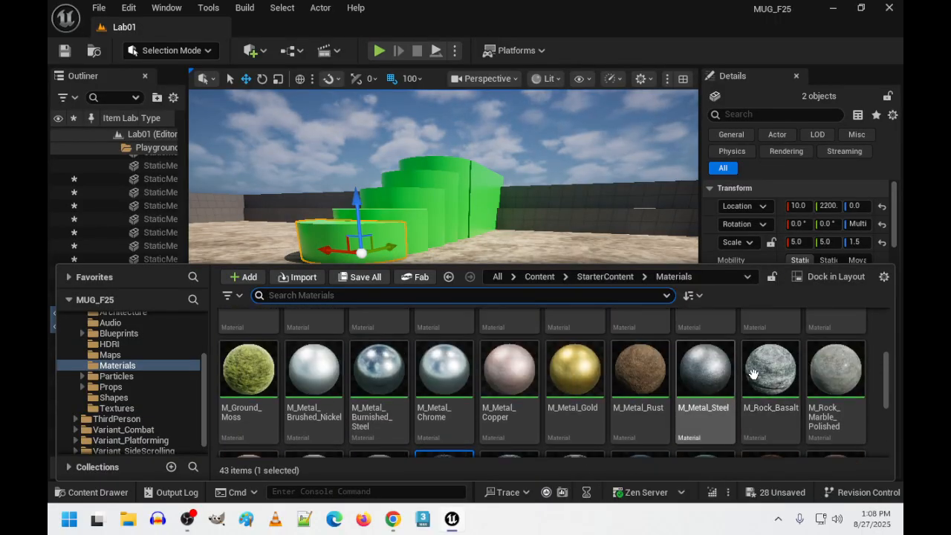
pyautogui.moveTo(339, 229)
pyautogui.mouseDown(button='right')
pyautogui.moveTo(335, 200)
pyautogui.moveTo(342, 297)
pyautogui.moveTo(345, 232)
pyautogui.moveTo(327, 237)
pyautogui.moveTo(351, 237)
pyautogui.mouseUp(button='right')
pyautogui.hotkey('ctrl', 'space')
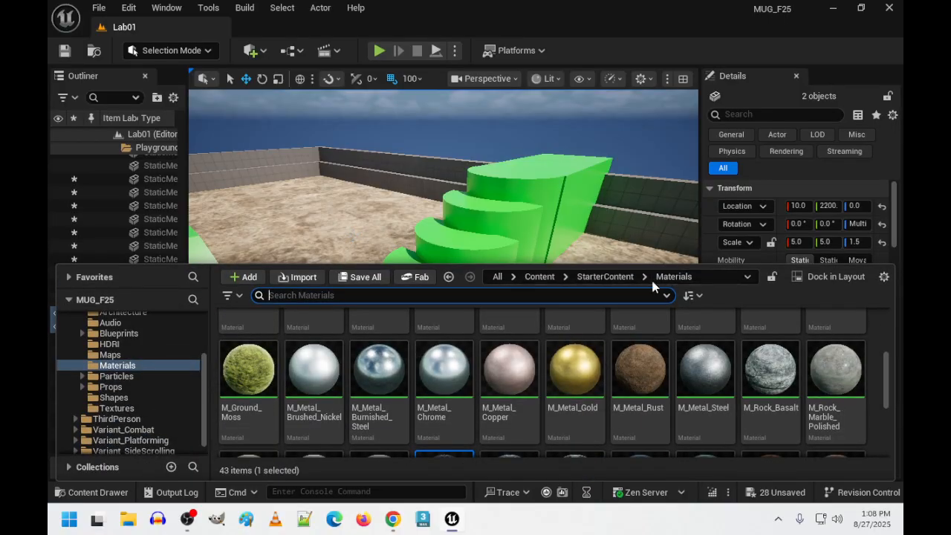
pyautogui.moveTo(773, 372); pyautogui.dragTo(476, 260)
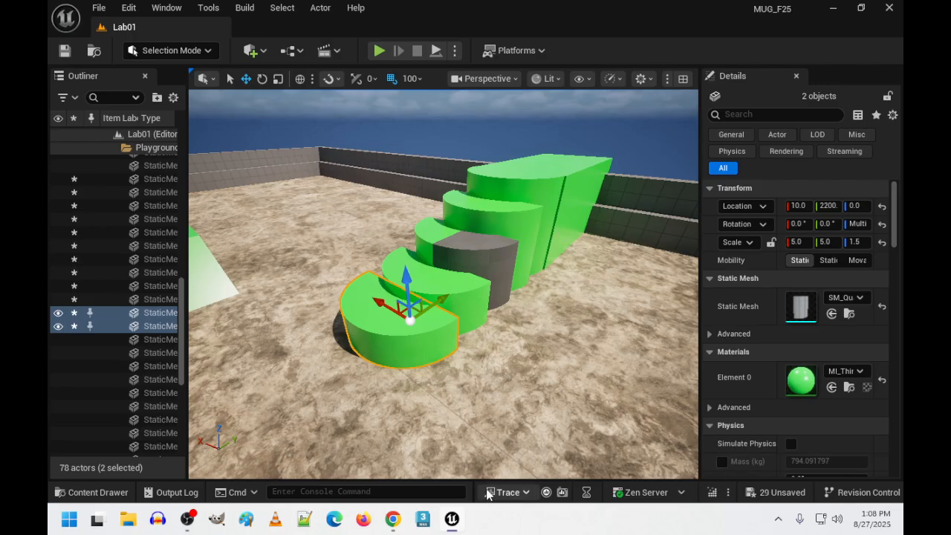
# Try to apply M_Rock_Basalt to further staircase pieces, and check the material assigned to the third step's rock quarter.
pyautogui.click(98, 492)
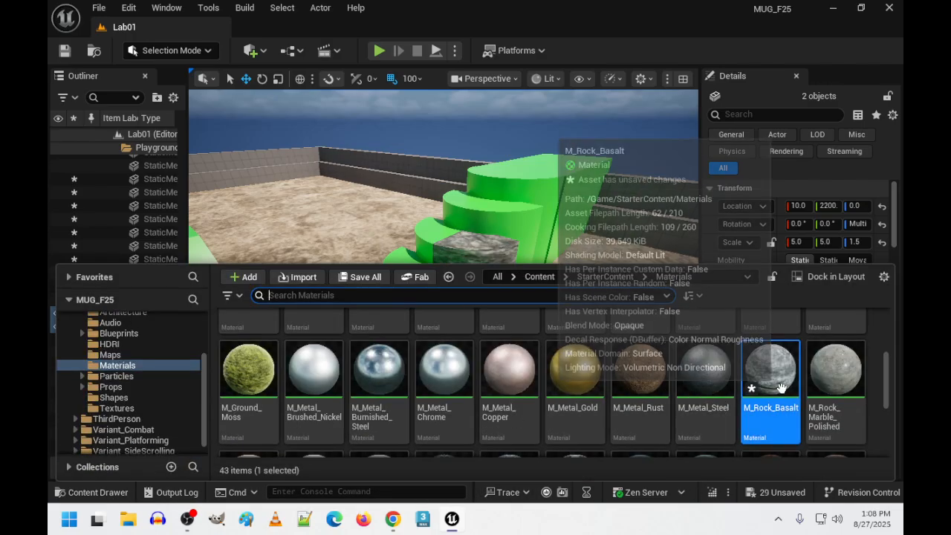
pyautogui.moveTo(772, 372); pyautogui.dragTo(460, 274)
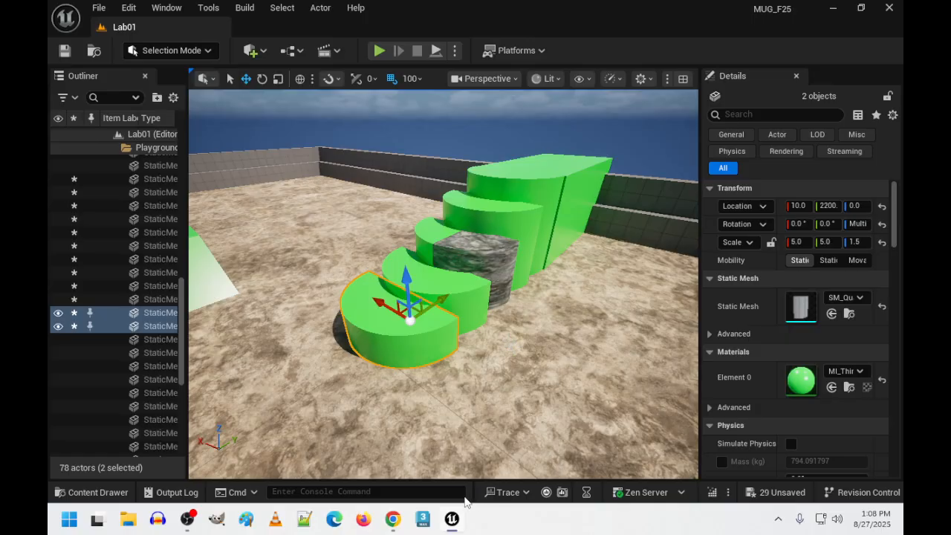
pyautogui.moveTo(465, 446); pyautogui.dragTo(490, 410, button='right')
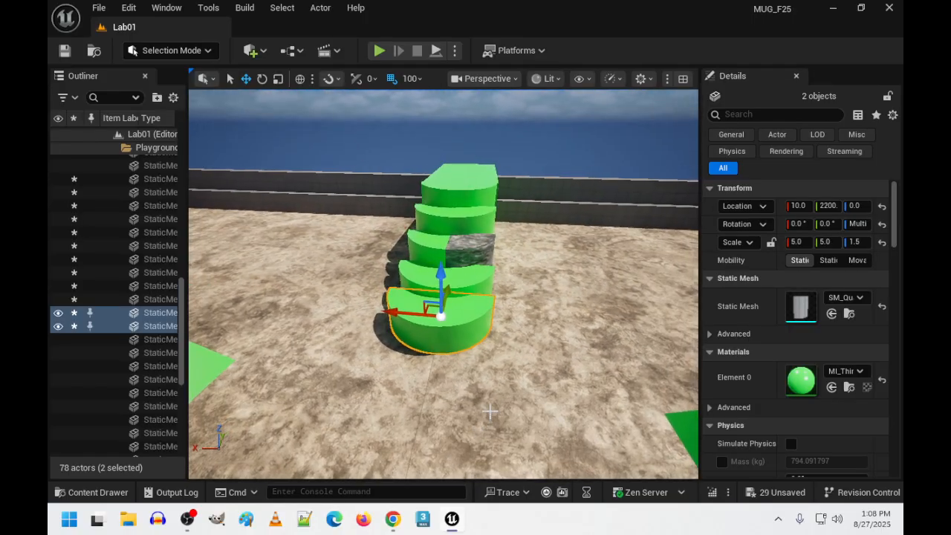
pyautogui.hotkey('ctrl', 'space')
pyautogui.moveTo(770, 381); pyautogui.dragTo(474, 215)
pyautogui.click(476, 223)
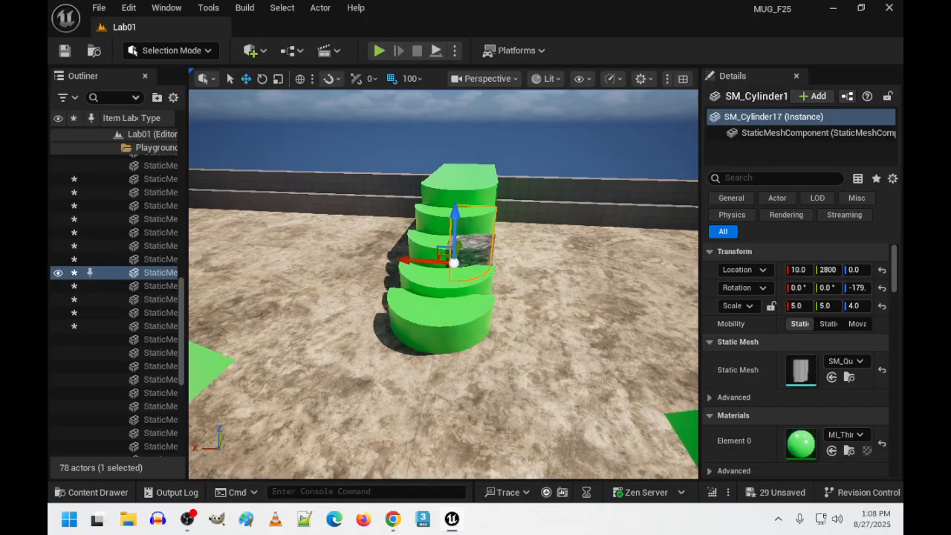
pyautogui.click(478, 249)
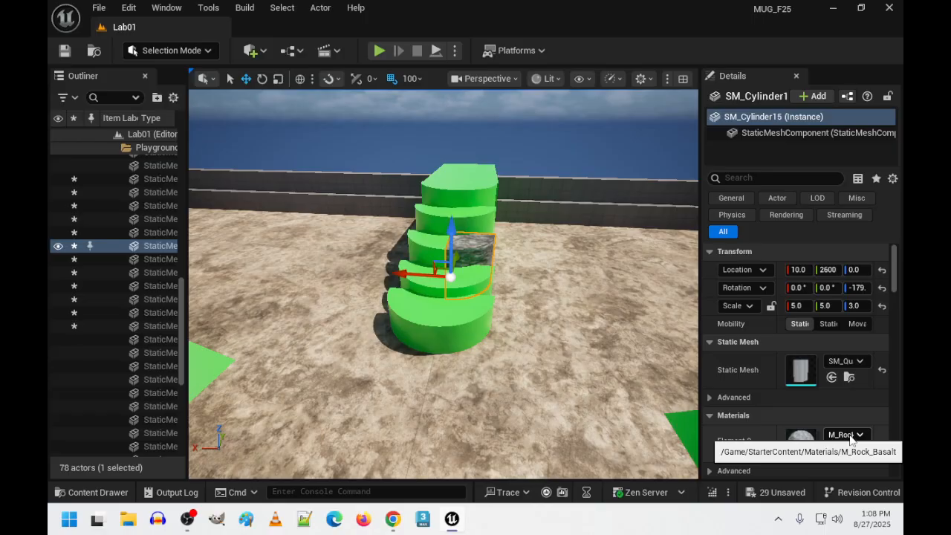
# Select the ten remaining green staircase pieces, including the long block, and assign them the M_Rock_Basalt material.
pyautogui.click(475, 219)
pyautogui.keyDown('ctrl'); pyautogui.click(487, 196); pyautogui.keyUp('ctrl')
pyautogui.keyDown('ctrl'); pyautogui.click(443, 191); pyautogui.keyUp('ctrl')
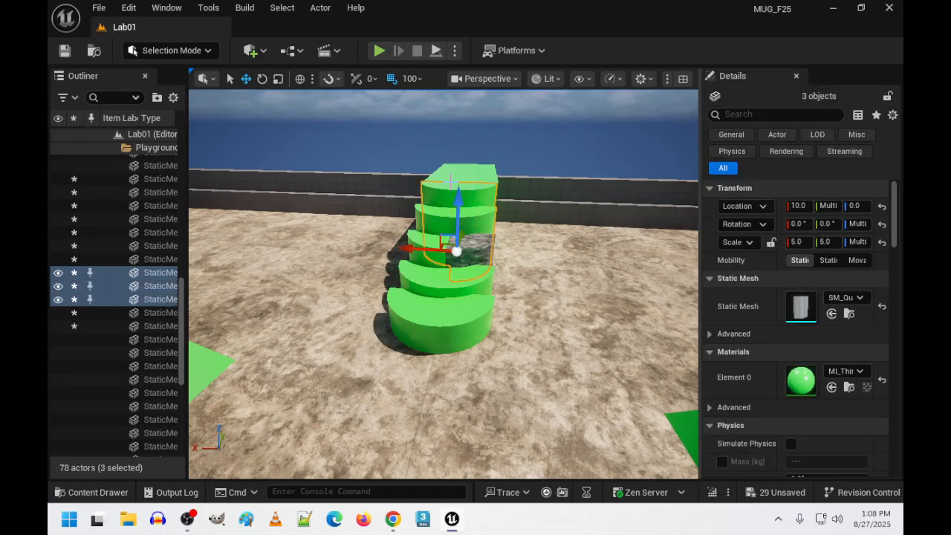
pyautogui.keyDown('ctrl'); pyautogui.click(461, 173); pyautogui.keyUp('ctrl')
pyautogui.keyDown('ctrl'); pyautogui.click(435, 219); pyautogui.keyUp('ctrl')
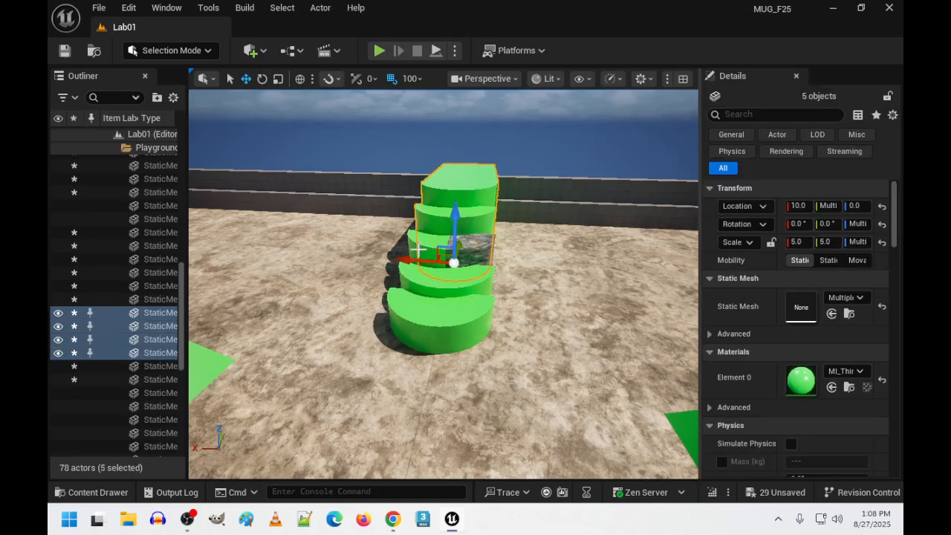
pyautogui.keyDown('ctrl'); pyautogui.click(421, 248); pyautogui.keyUp('ctrl')
pyautogui.keyDown('ctrl'); pyautogui.click(426, 287); pyautogui.keyUp('ctrl')
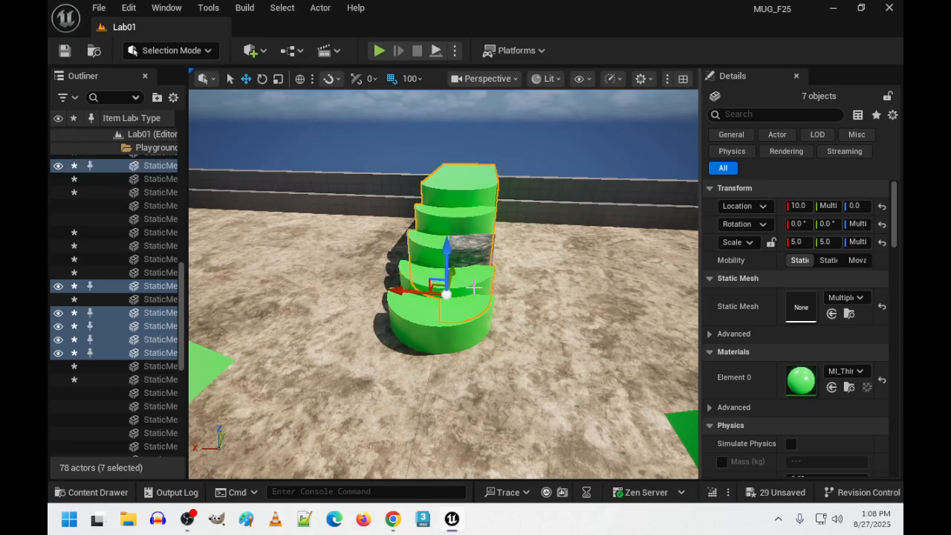
pyautogui.keyDown('ctrl'); pyautogui.click(420, 328); pyautogui.keyUp('ctrl')
pyautogui.keyDown('ctrl'); pyautogui.click(406, 326); pyautogui.keyUp('ctrl')
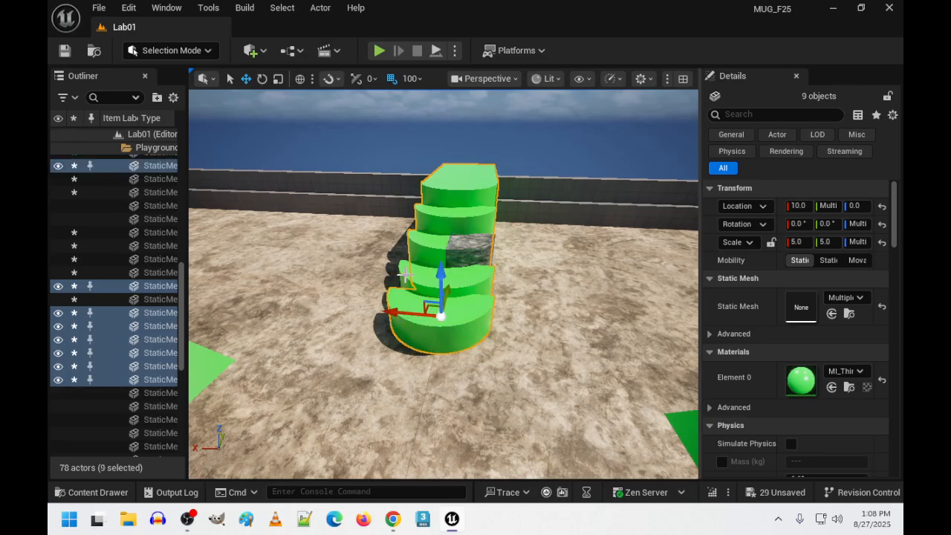
pyautogui.keyDown('ctrl'); pyautogui.click(404, 275); pyautogui.keyUp('ctrl')
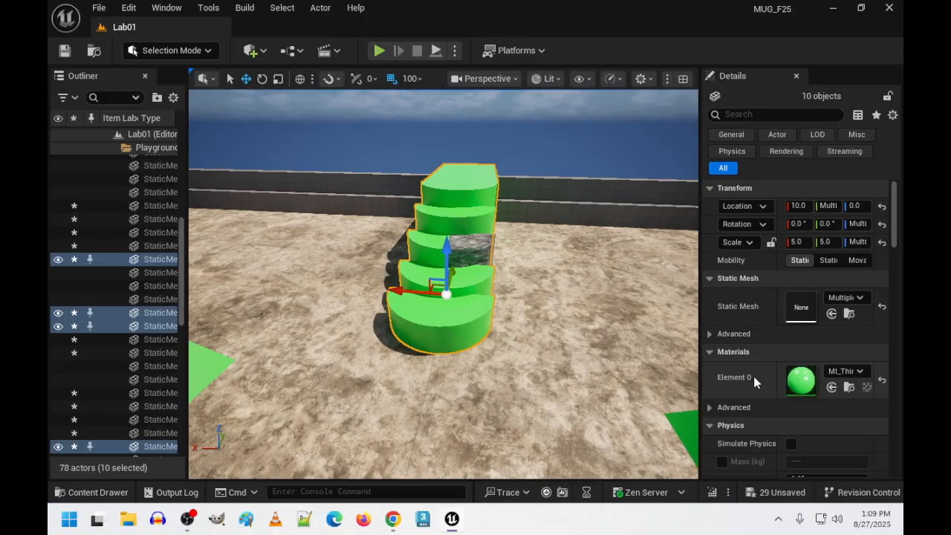
pyautogui.click(854, 372)
pyautogui.write('BAS')
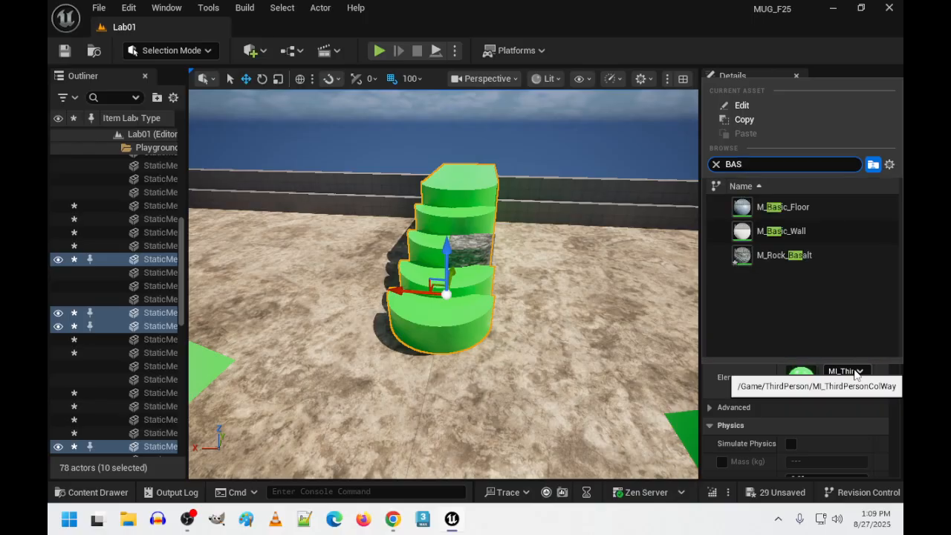
pyautogui.click(773, 254)
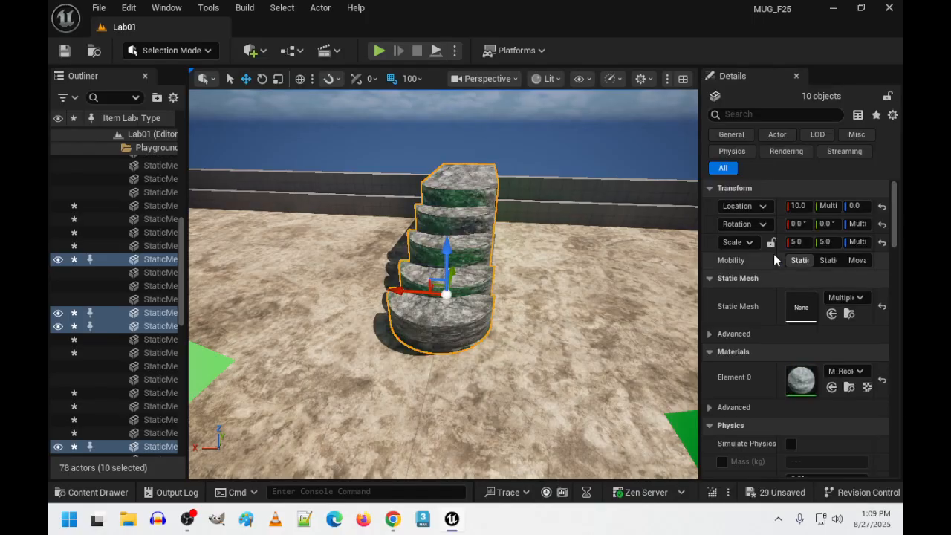
# Select the eight perimeter wall pieces around the playground and assign them the M_Tech_Hex_Tile_Pulse material.
pyautogui.moveTo(443, 284); pyautogui.dragTo(654, 249, button='right')
pyautogui.click(509, 280)
pyautogui.keyDown('ctrl'); pyautogui.click(510, 264); pyautogui.keyUp('ctrl')
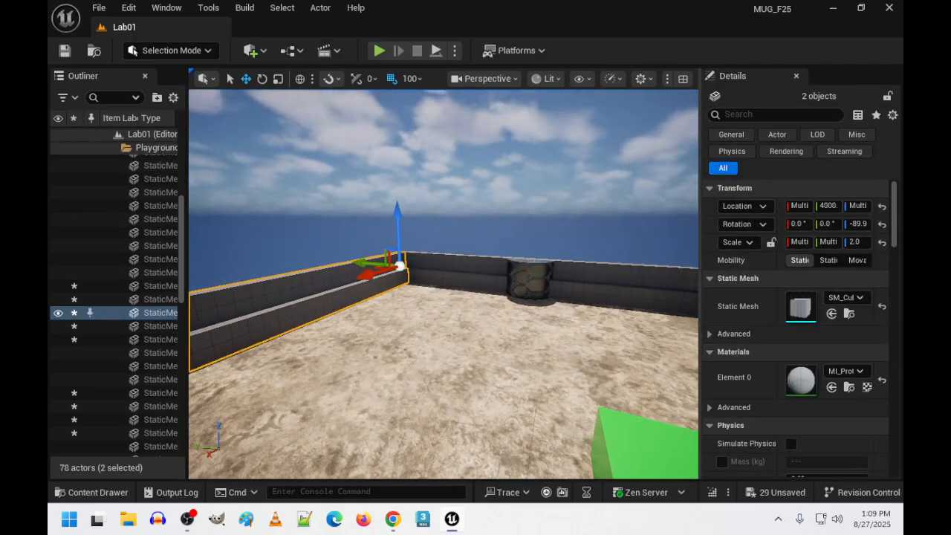
pyautogui.keyDown('ctrl'); pyautogui.click(587, 295); pyautogui.keyUp('ctrl')
pyautogui.keyDown('ctrl'); pyautogui.click(599, 277); pyautogui.keyUp('ctrl')
pyautogui.moveTo(599, 277); pyautogui.dragTo(626, 331, button='right')
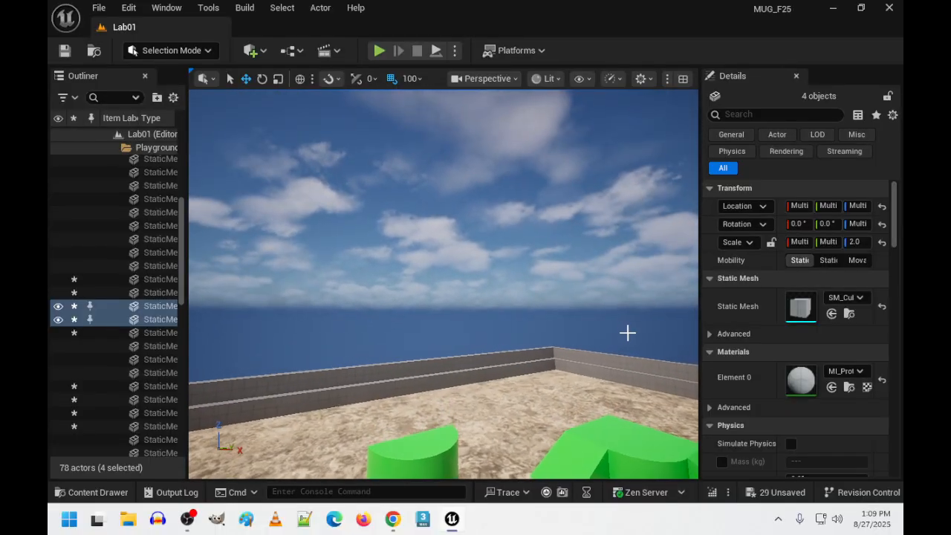
pyautogui.keyDown('ctrl'); pyautogui.click(528, 367); pyautogui.keyUp('ctrl')
pyautogui.keyDown('ctrl'); pyautogui.click(540, 356); pyautogui.keyUp('ctrl')
pyautogui.keyDown('ctrl'); pyautogui.click(577, 360); pyautogui.keyUp('ctrl')
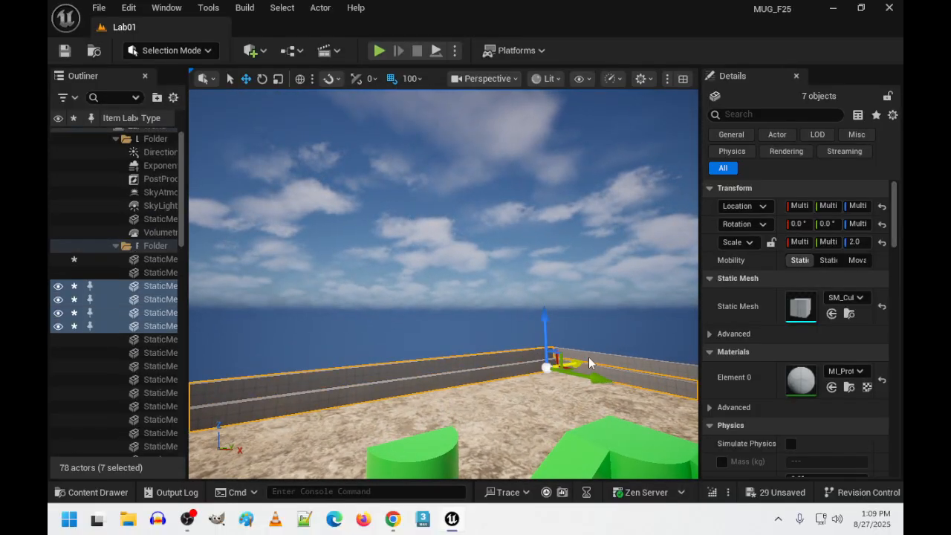
pyautogui.keyDown('ctrl'); pyautogui.click(589, 356); pyautogui.keyUp('ctrl')
pyautogui.click(862, 370)
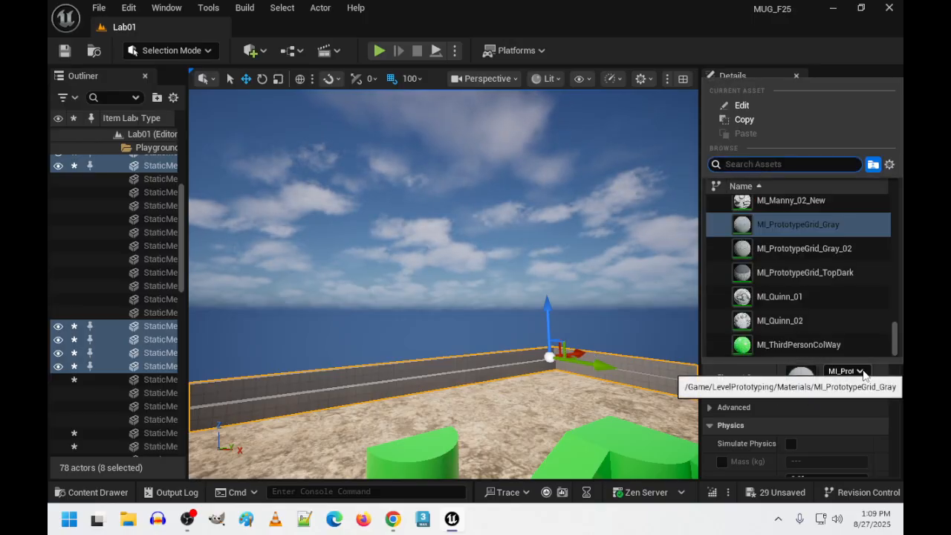
pyautogui.write('HEX')
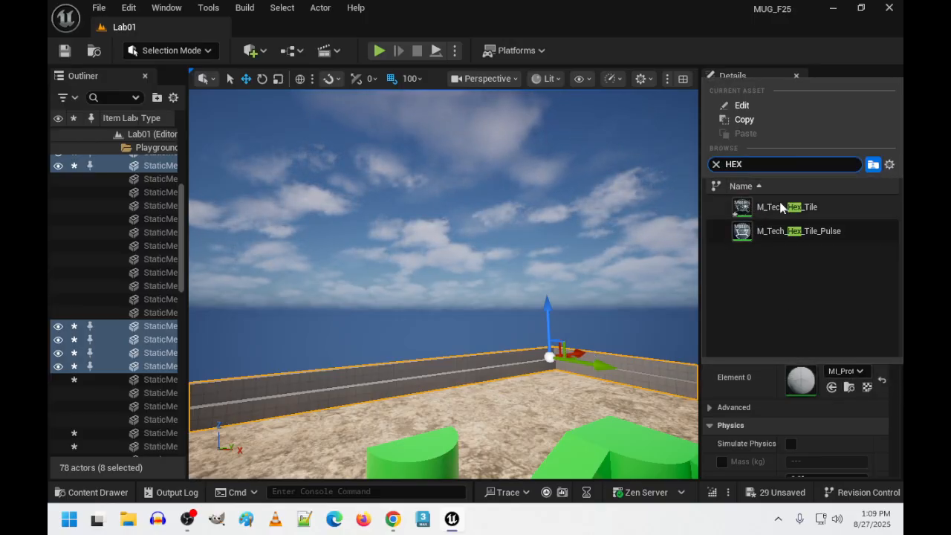
pyautogui.click(771, 234)
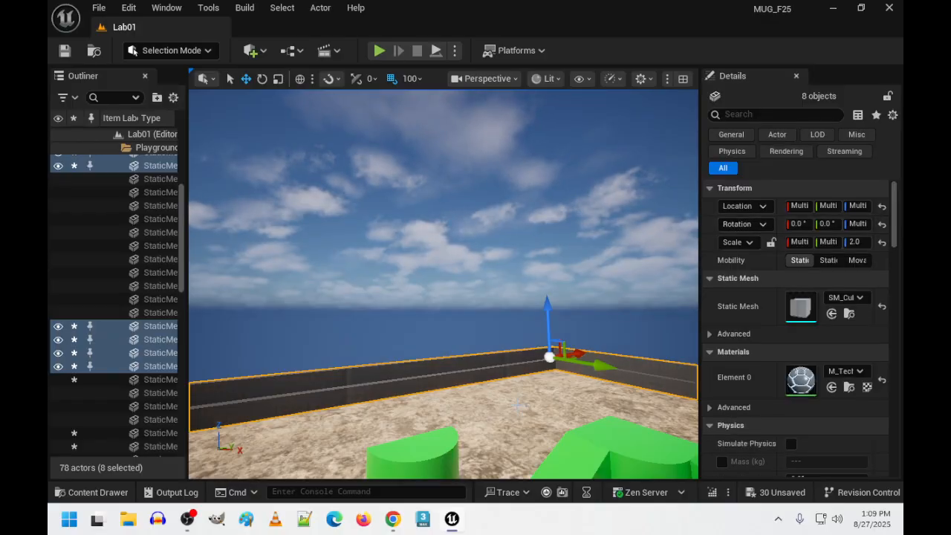
# Examine the retextured walls and staircase from around the playground, and inspect the floor's scale and material settings.
pyautogui.moveTo(565, 230); pyautogui.dragTo(201, 251, button='right')
pyautogui.rightClick(495, 444)
pyautogui.moveTo(490, 444); pyautogui.dragTo(342, 455, button='right')
pyautogui.press('w')
pyautogui.press('s')
pyautogui.press('w')
pyautogui.press('s')
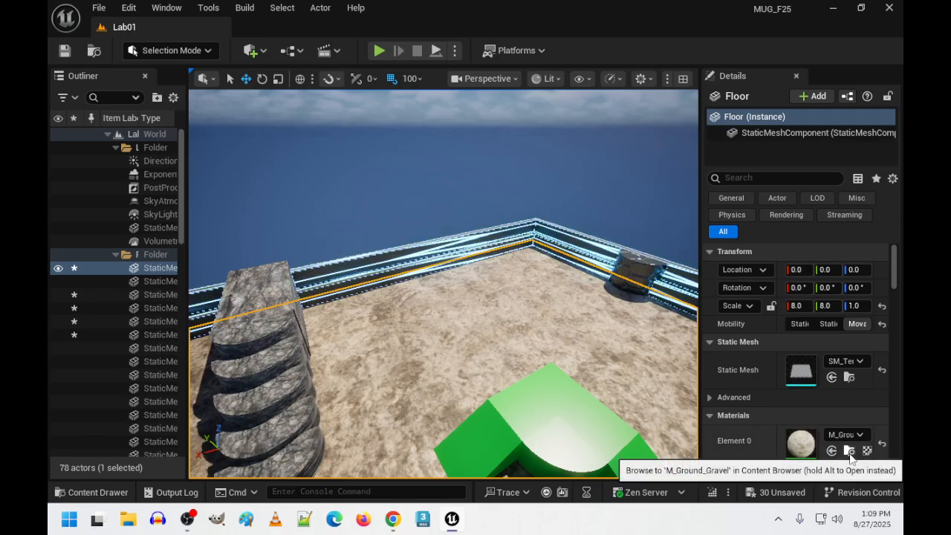
pyautogui.scroll(-2, 799, 446)
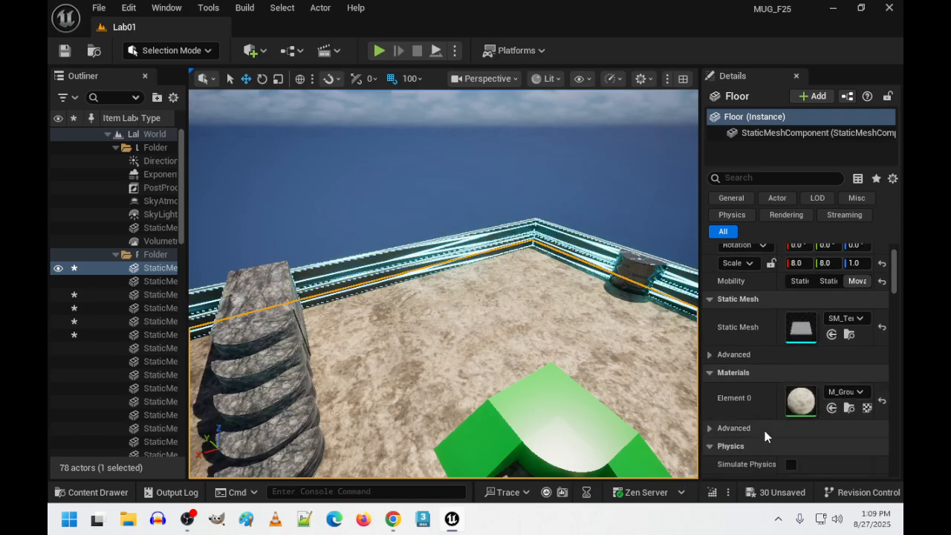
pyautogui.scroll(1, 765, 417)
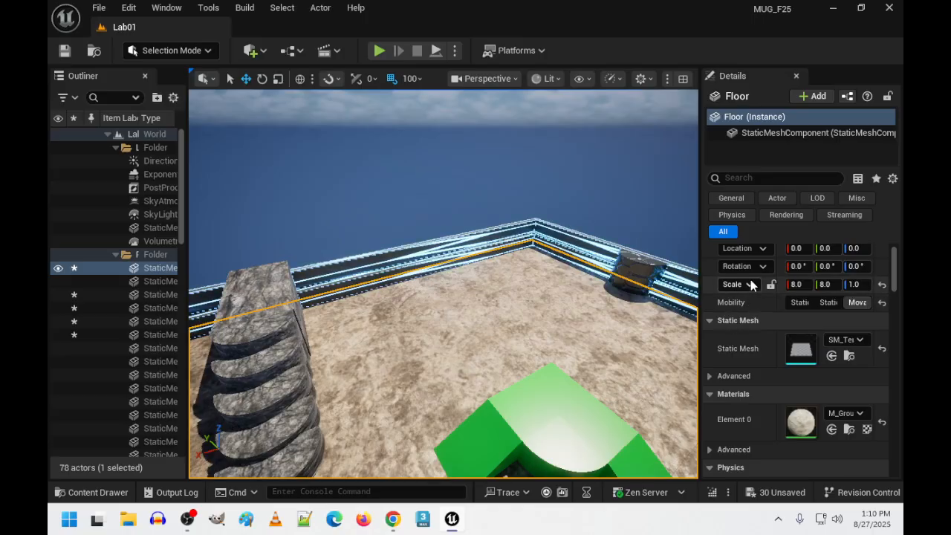
pyautogui.scroll(1, 846, 364)
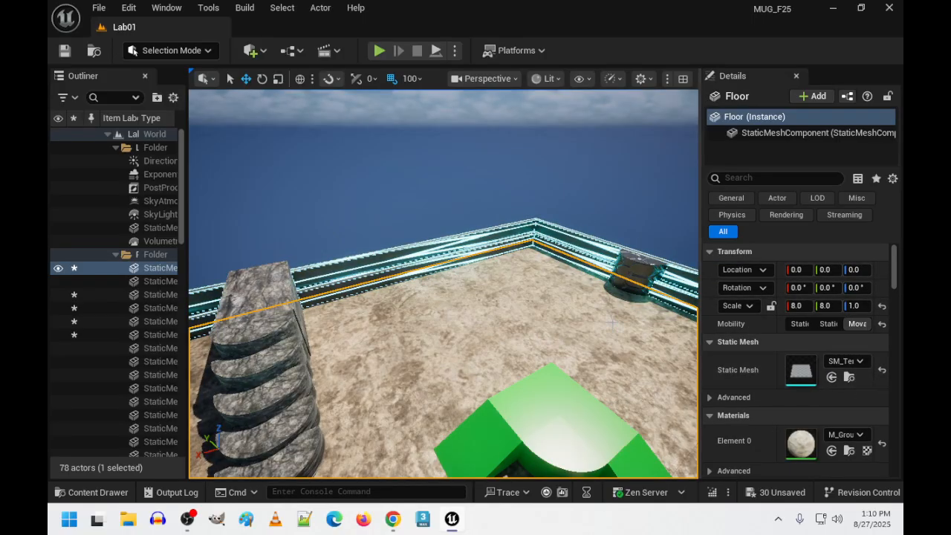
# Select the eight perimeter wall pieces around the playground and replace their material with M_Rock.
pyautogui.click(408, 273)
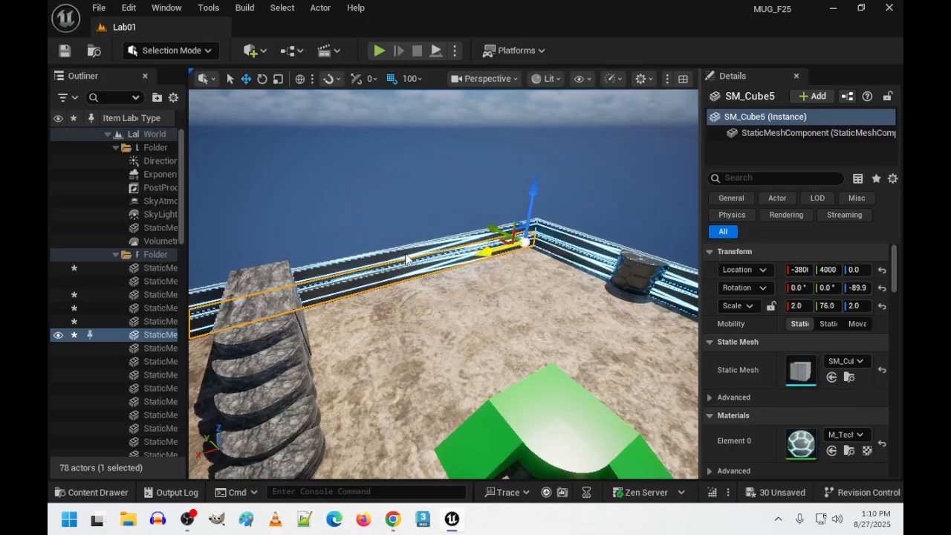
pyautogui.keyDown('ctrl'); pyautogui.click(487, 242); pyautogui.keyUp('ctrl')
pyautogui.keyDown('ctrl'); pyautogui.click(569, 235); pyautogui.keyUp('ctrl')
pyautogui.keyDown('ctrl'); pyautogui.click(566, 253); pyautogui.keyUp('ctrl')
pyautogui.moveTo(566, 253); pyautogui.dragTo(687, 225, button='right')
pyautogui.keyDown('ctrl'); pyautogui.click(427, 299); pyautogui.keyUp('ctrl')
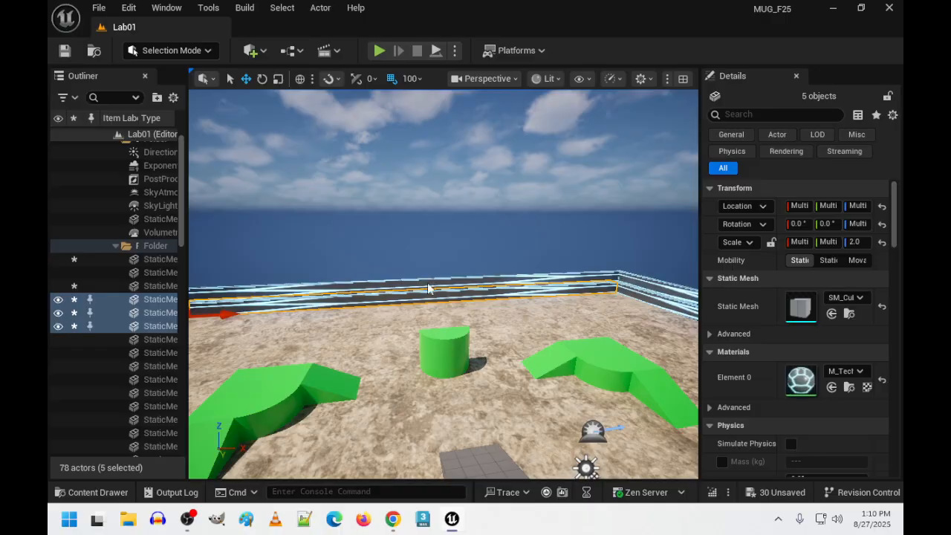
pyautogui.keyDown('ctrl'); pyautogui.click(429, 287); pyautogui.keyUp('ctrl')
pyautogui.moveTo(428, 288); pyautogui.dragTo(546, 293, button='right')
pyautogui.keyDown('ctrl'); pyautogui.click(482, 292); pyautogui.keyUp('ctrl')
pyautogui.keyDown('ctrl'); pyautogui.click(486, 299); pyautogui.keyUp('ctrl')
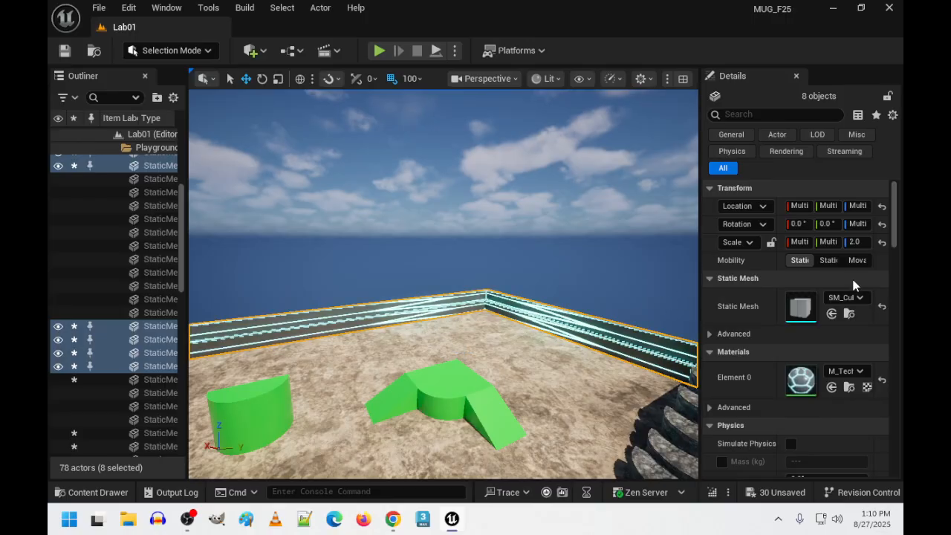
pyautogui.click(859, 371)
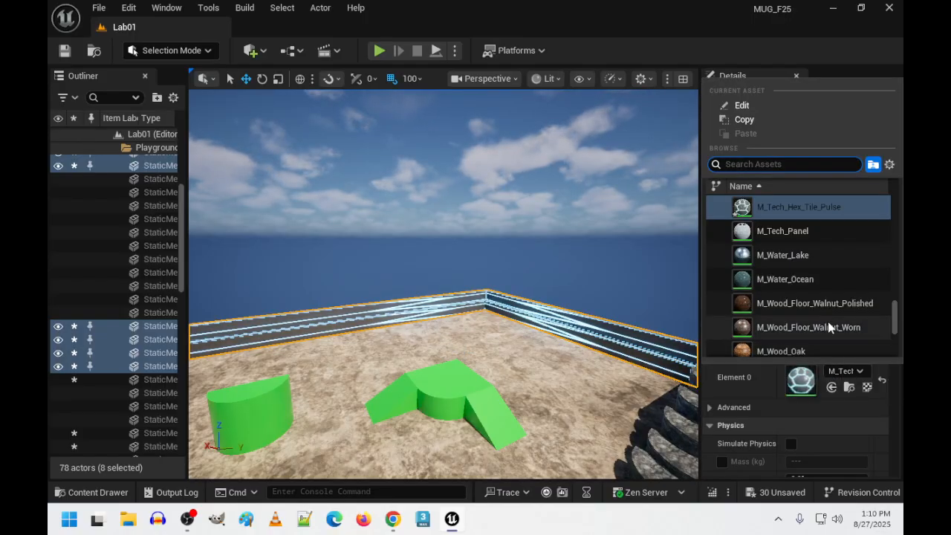
pyautogui.scroll(5, 817, 297)
pyautogui.scroll(8, 837, 294)
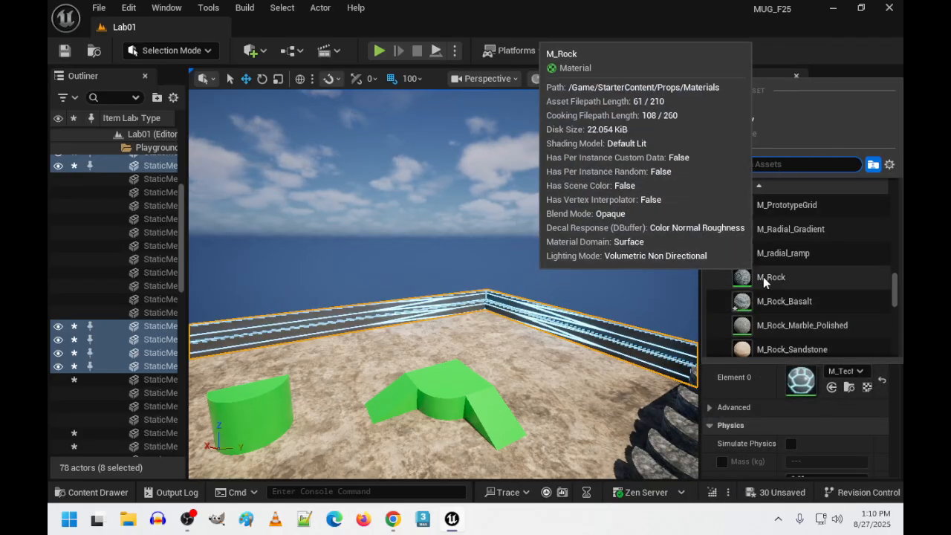
pyautogui.click(763, 276)
# Examine the rock-textured perimeter walls from around the playground, and look through their advanced material and physics settings.
pyautogui.moveTo(446, 282); pyautogui.dragTo(475, 282, button='right')
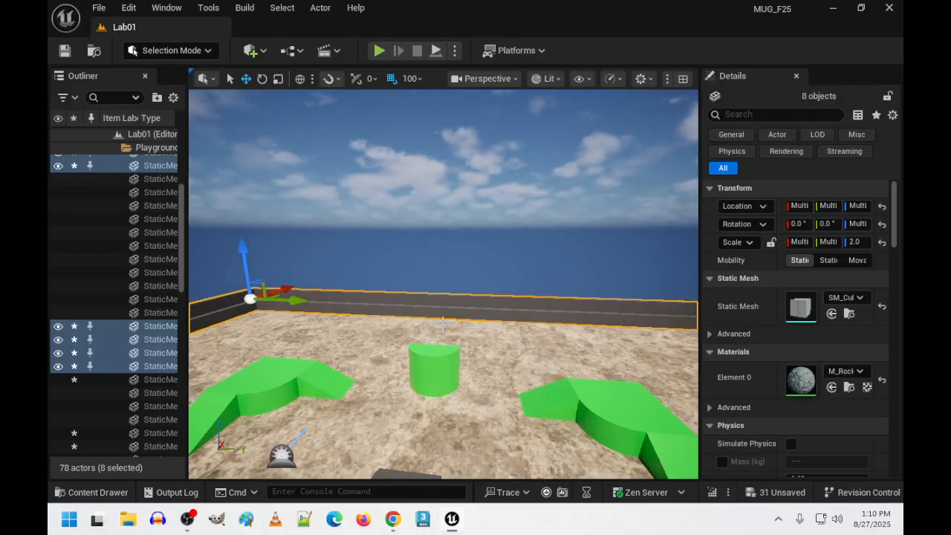
pyautogui.press('w')
pyautogui.moveTo(443, 324); pyautogui.dragTo(566, 329, button='right')
pyautogui.press('w')
pyautogui.press('s')
pyautogui.press('w')
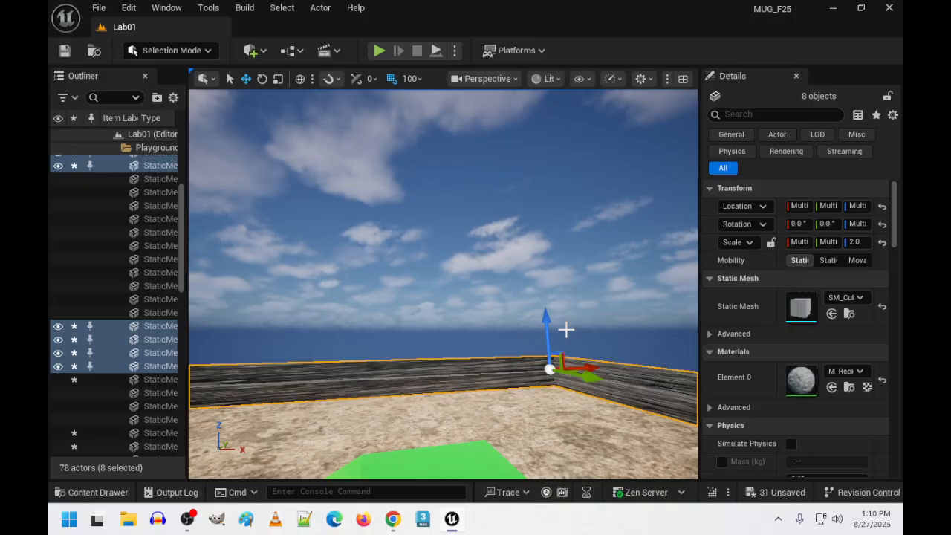
pyautogui.click(710, 407)
pyautogui.scroll(-1, 786, 427)
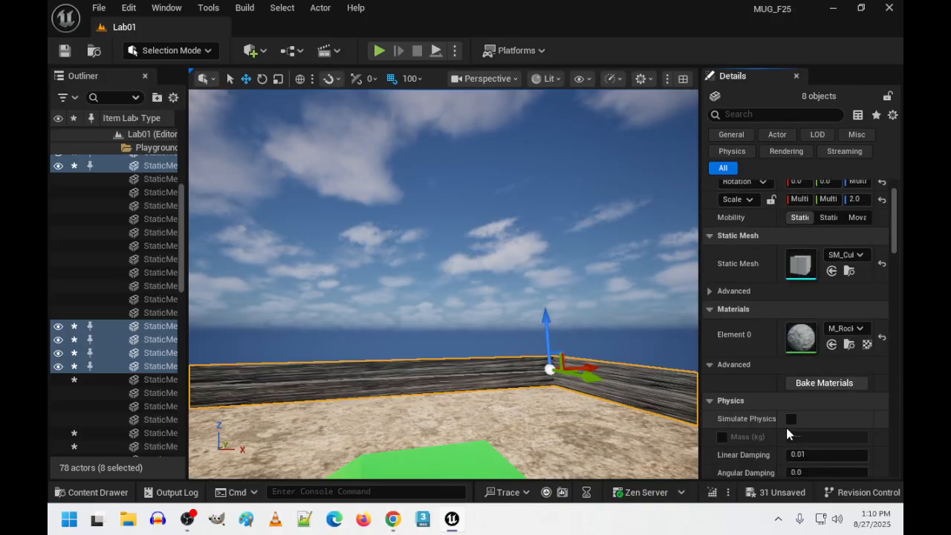
pyautogui.scroll(-2, 788, 430)
pyautogui.scroll(-2, 781, 420)
pyautogui.scroll(5, 780, 418)
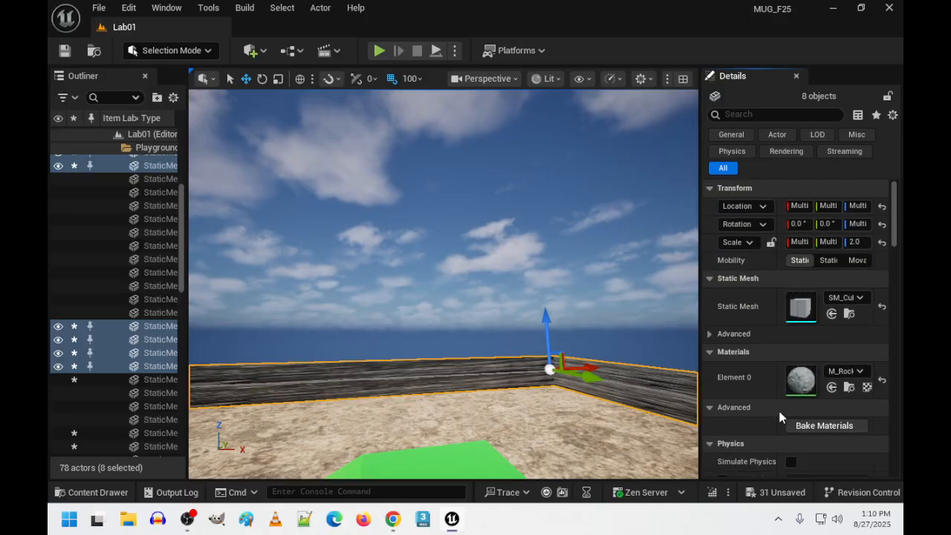
pyautogui.click(709, 351)
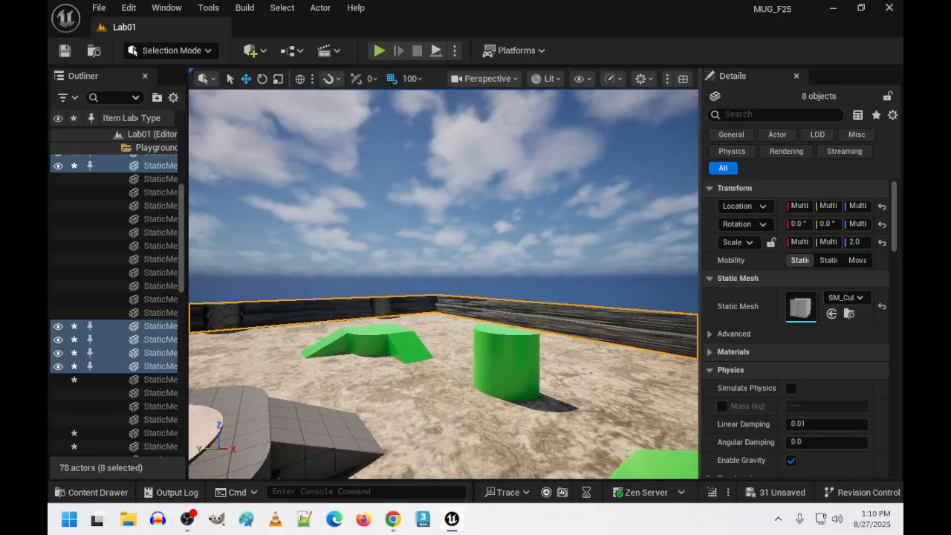
pyautogui.moveTo(490, 357); pyautogui.dragTo(508, 362, button='right')
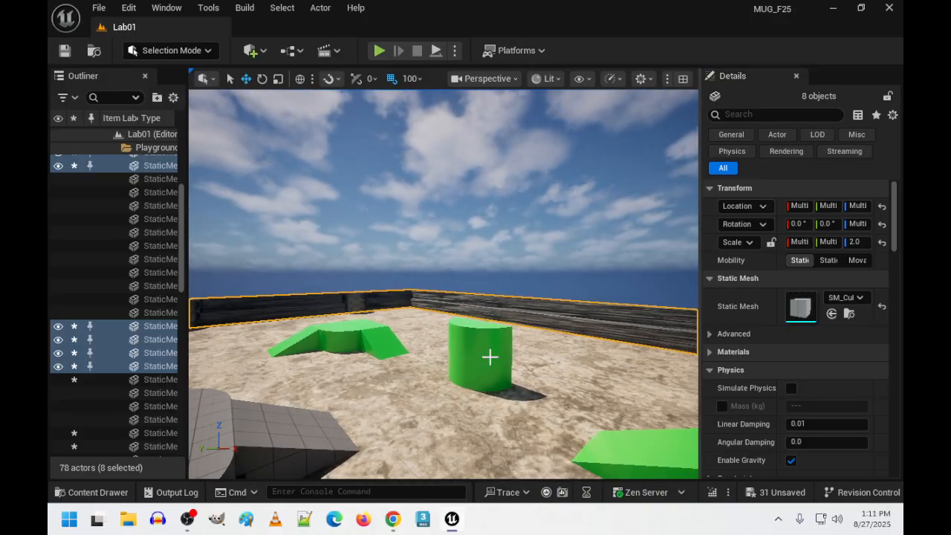
pyautogui.moveTo(455, 301); pyautogui.dragTo(452, 282, button='right')
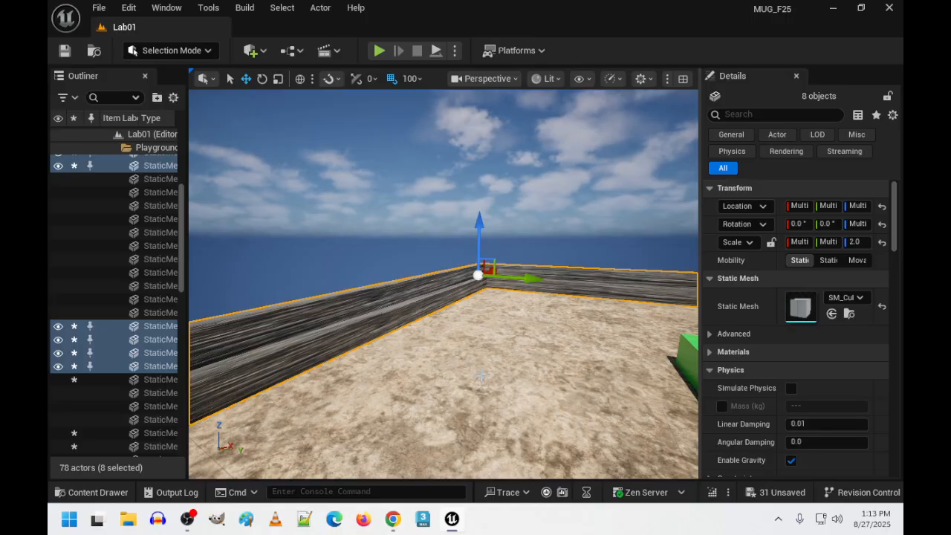
# Duplicate the staircase's top two rounded steps with the long block, and rotate the copy a quarter turn about the vertical axis.
pyautogui.moveTo(481, 375); pyautogui.dragTo(509, 361, button='right')
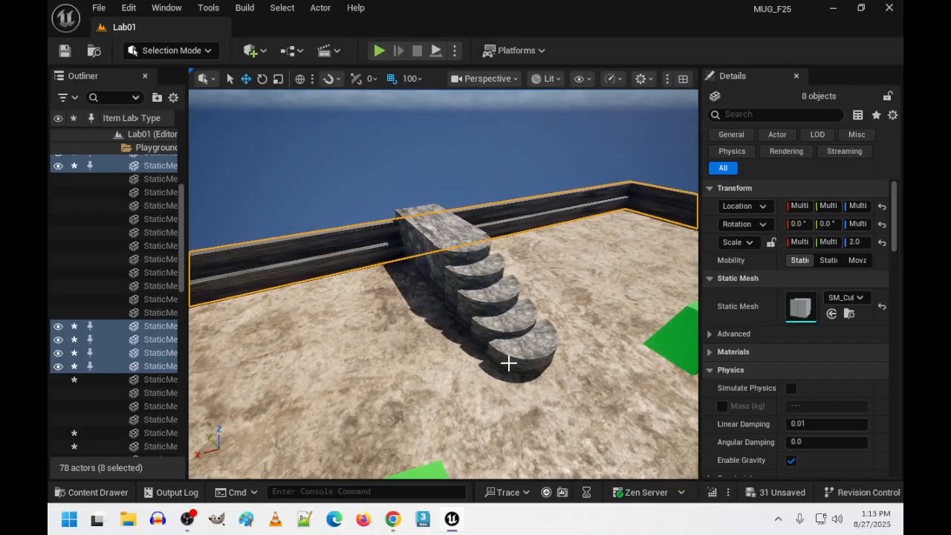
pyautogui.click(465, 249)
pyautogui.keyDown('ctrl'); pyautogui.click(476, 237); pyautogui.keyUp('ctrl')
pyautogui.keyDown('ctrl'); pyautogui.click(490, 259); pyautogui.keyUp('ctrl')
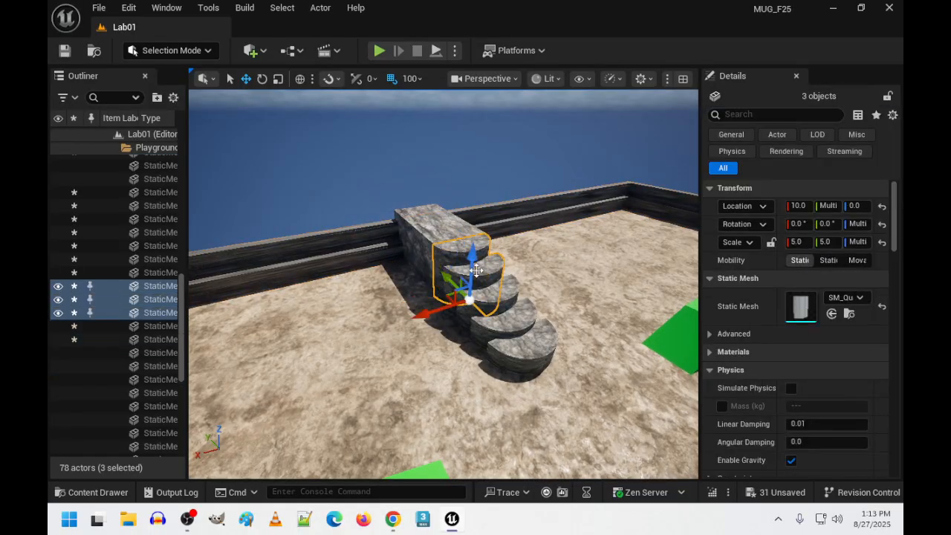
pyautogui.keyDown('ctrl'); pyautogui.click(454, 275); pyautogui.keyUp('ctrl')
pyautogui.keyDown('ctrl'); pyautogui.click(429, 228); pyautogui.keyUp('ctrl')
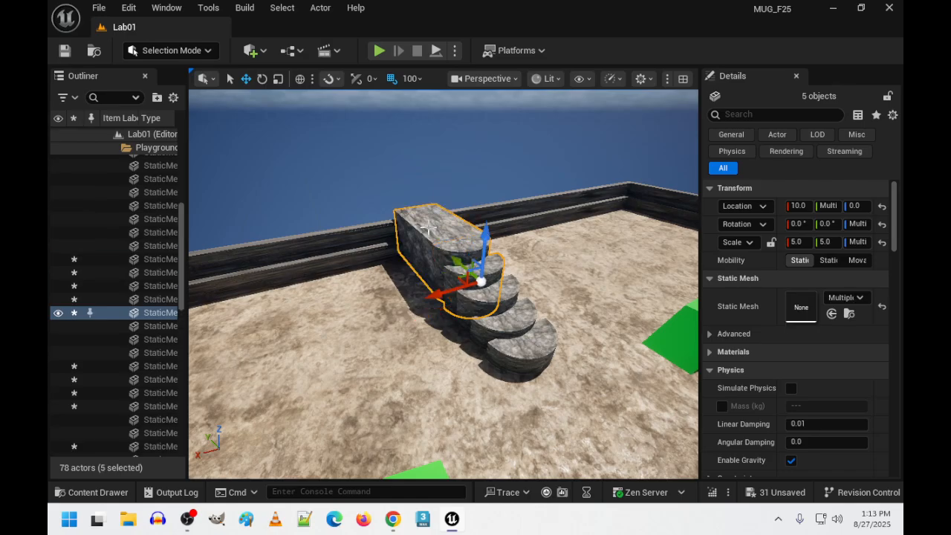
pyautogui.hotkey('ctrl', 'd')
pyautogui.press('e')
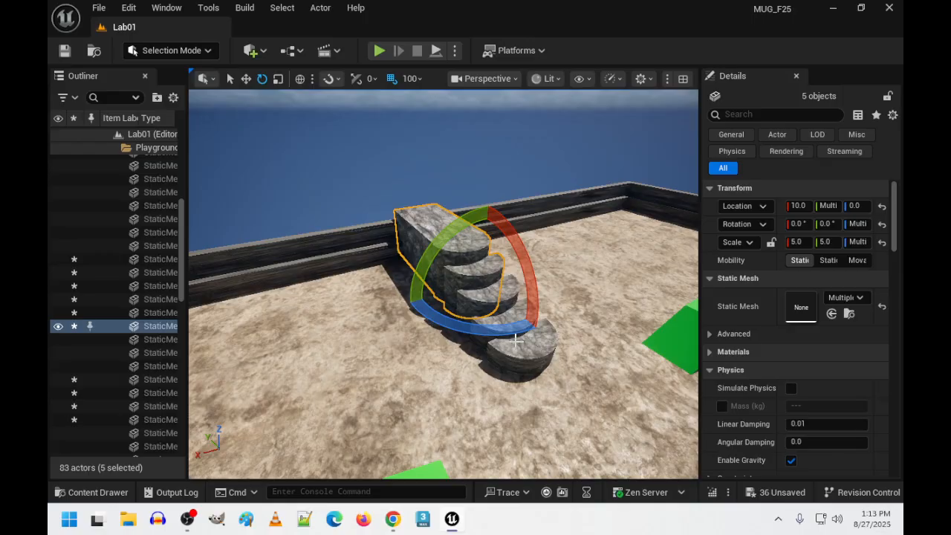
pyautogui.moveTo(511, 329); pyautogui.dragTo(463, 298)
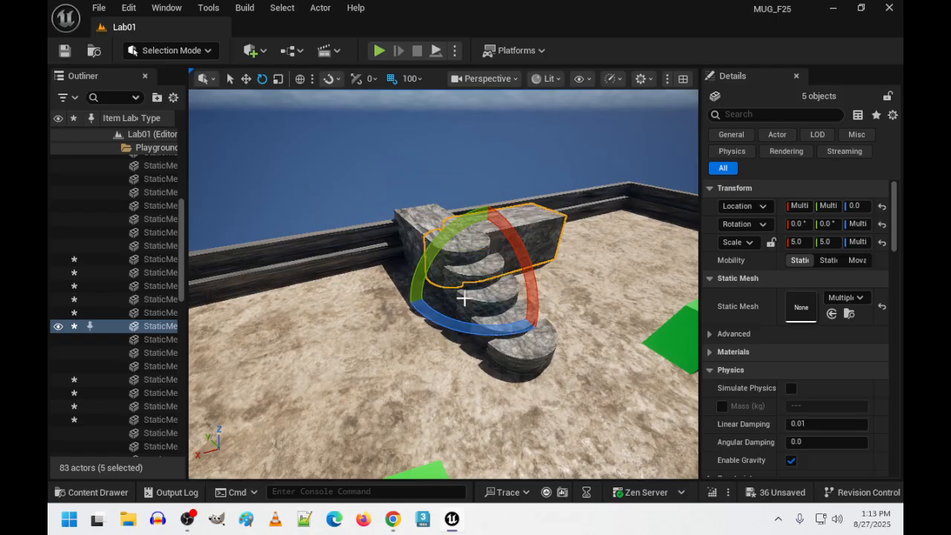
# Raise the copied flight to Z 200 and move it onto the far end of the first flight's long block.
pyautogui.press('w')
pyautogui.moveTo(484, 236); pyautogui.dragTo(493, 191)
pyautogui.moveTo(443, 214); pyautogui.dragTo(443, 215, button='right')
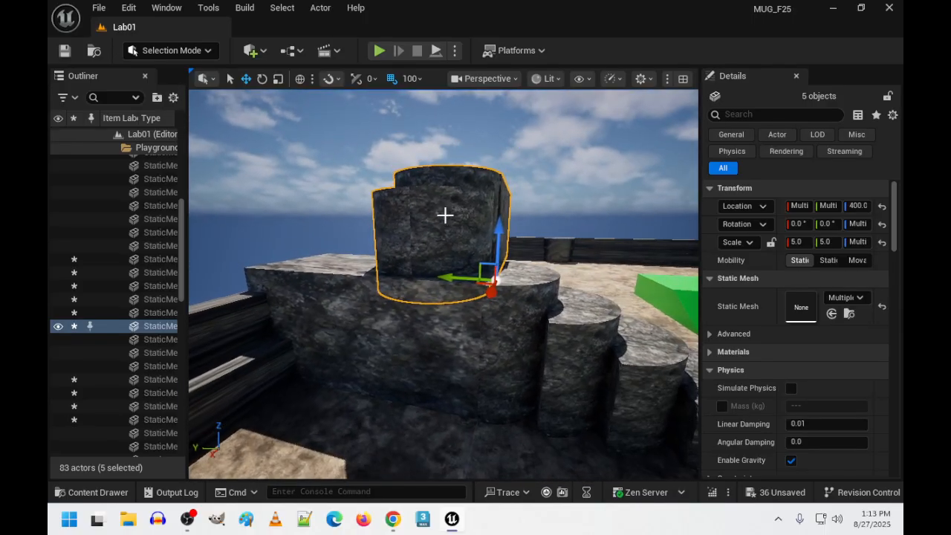
pyautogui.moveTo(492, 229); pyautogui.dragTo(492, 286)
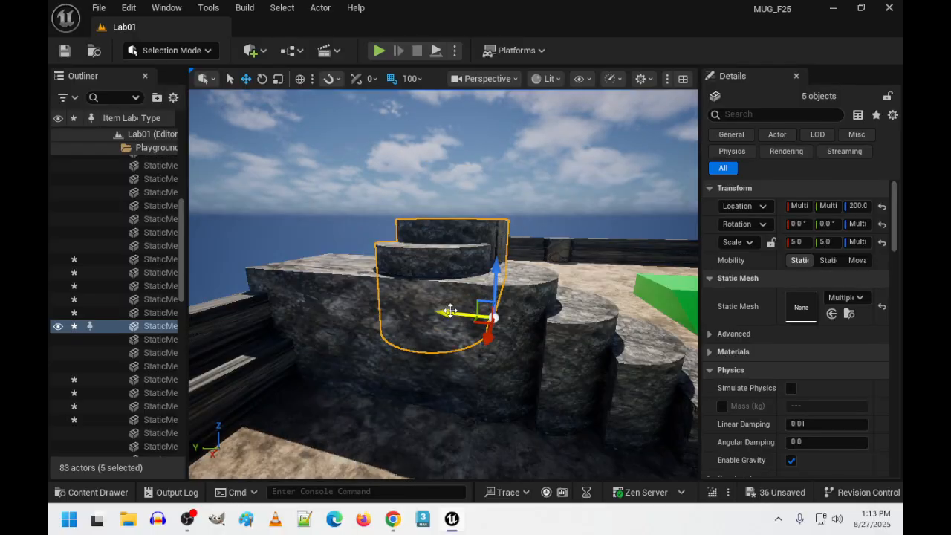
pyautogui.moveTo(492, 286); pyautogui.dragTo(492, 276, button='right')
pyautogui.moveTo(492, 276); pyautogui.dragTo(399, 275)
pyautogui.moveTo(399, 276); pyautogui.dragTo(399, 276, button='right')
pyautogui.moveTo(382, 272); pyautogui.dragTo(444, 272)
pyautogui.moveTo(443, 272); pyautogui.dragTo(443, 272, button='right')
pyautogui.moveTo(539, 223); pyautogui.dragTo(540, 223, button='right')
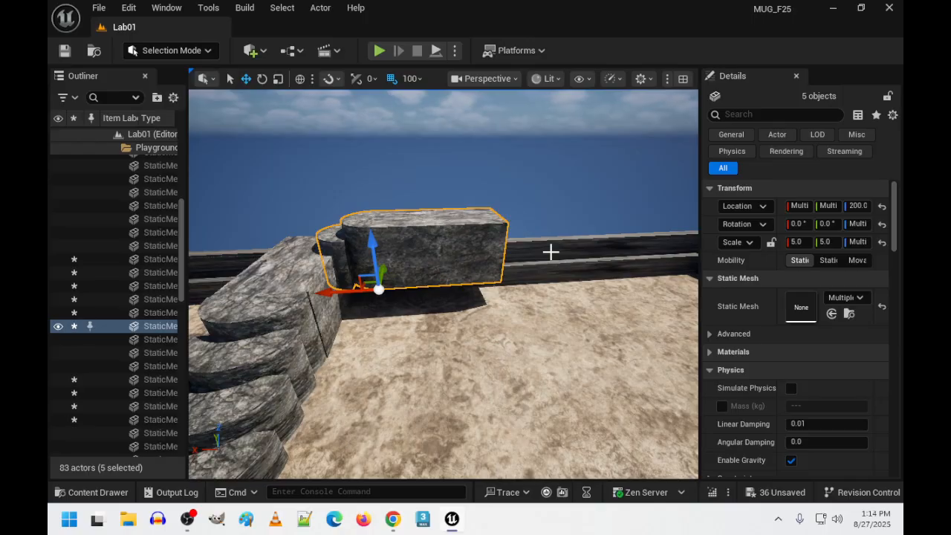
# Duplicate the second flight, rotate the copy another quarter turn about the vertical axis, and shift it toward the second flight's far end.
pyautogui.hotkey('ctrl', 'd')
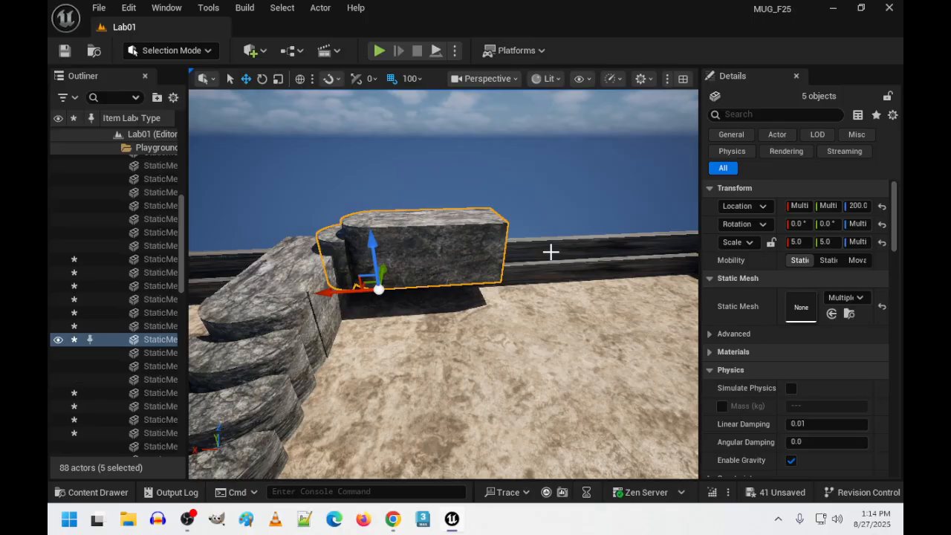
pyautogui.press('e')
pyautogui.moveTo(437, 333)
pyautogui.mouseDown()
pyautogui.moveTo(520, 342)
pyautogui.moveTo(445, 333)
pyautogui.mouseUp()
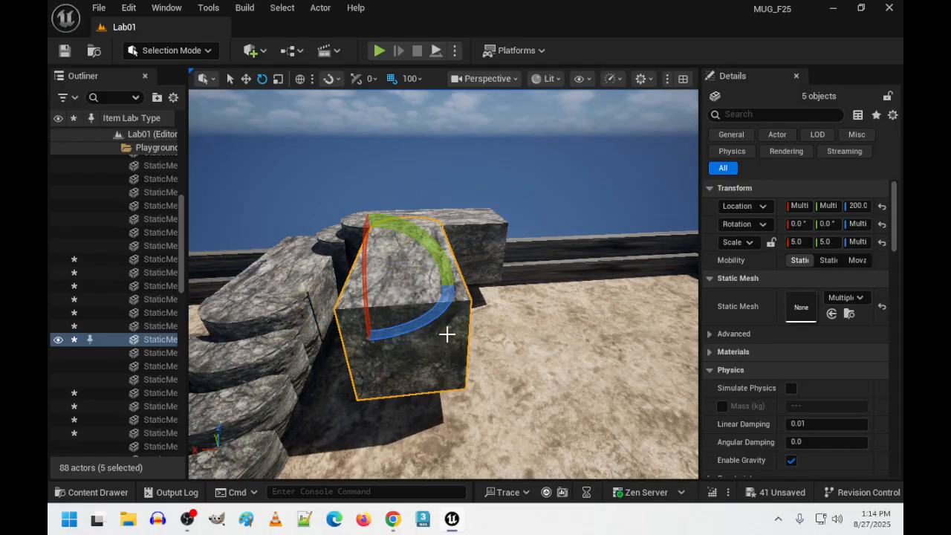
pyautogui.press('w')
pyautogui.moveTo(330, 292); pyautogui.dragTo(396, 295)
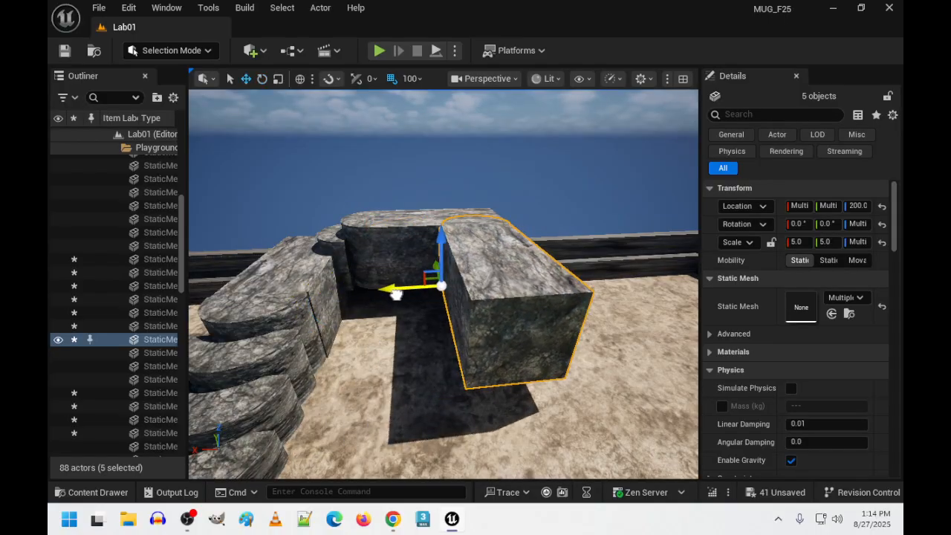
# Raise the third flight to Z 400 and line it up with the far end of the second flight's block.
pyautogui.moveTo(399, 295); pyautogui.dragTo(568, 312, button='right')
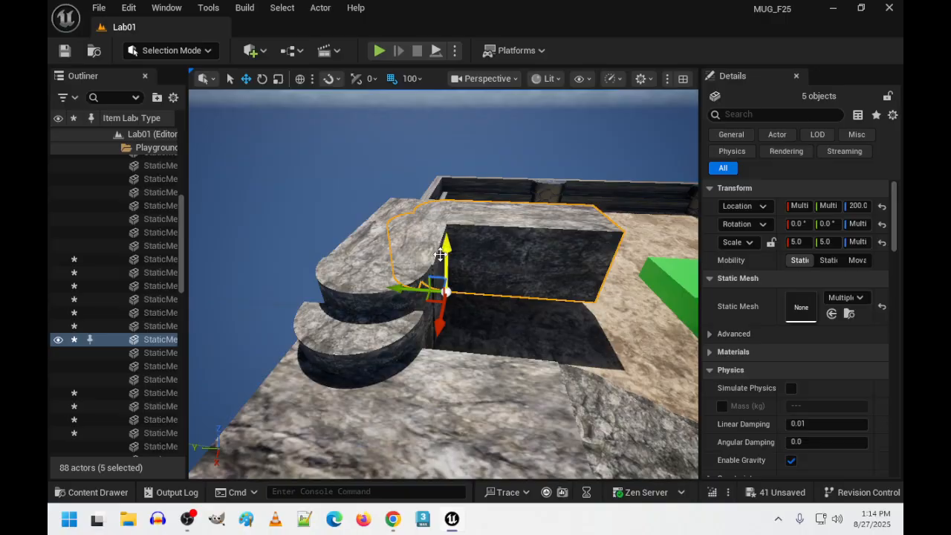
pyautogui.moveTo(440, 255); pyautogui.dragTo(500, 216, button='right')
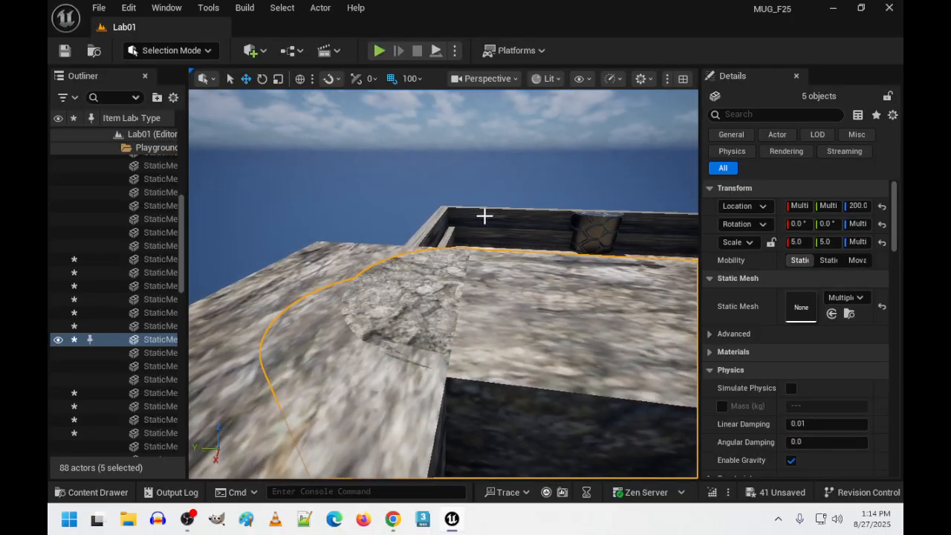
pyautogui.moveTo(451, 280); pyautogui.dragTo(526, 286, button='right')
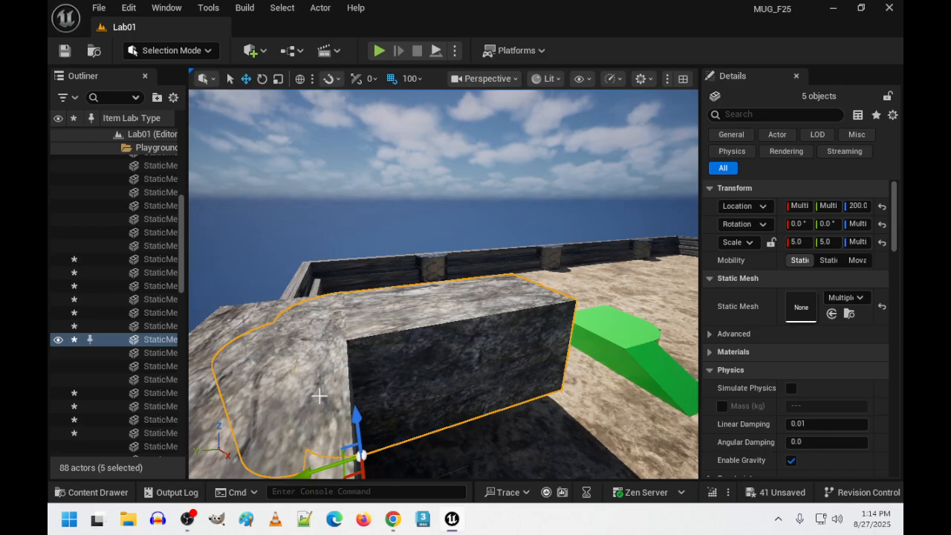
pyautogui.moveTo(481, 427); pyautogui.dragTo(420, 438, button='right')
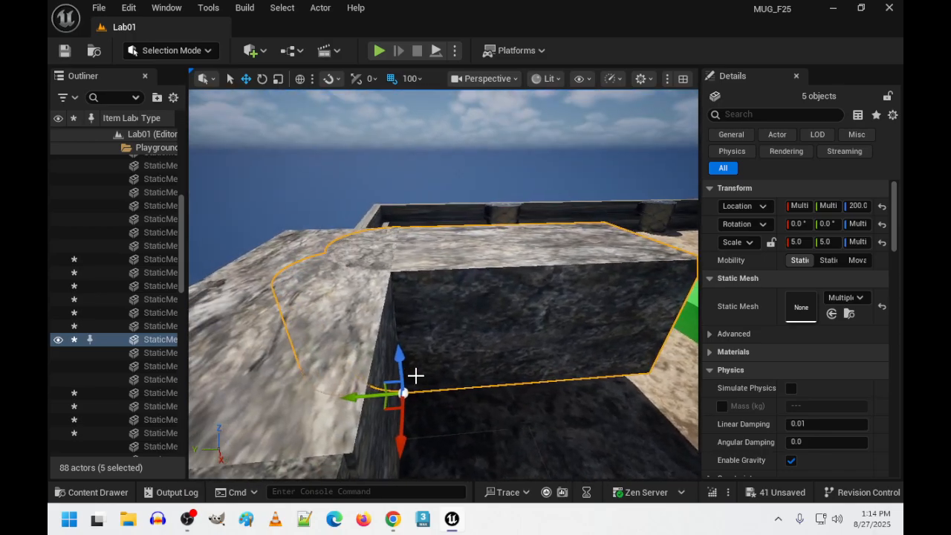
pyautogui.moveTo(401, 354); pyautogui.dragTo(407, 315)
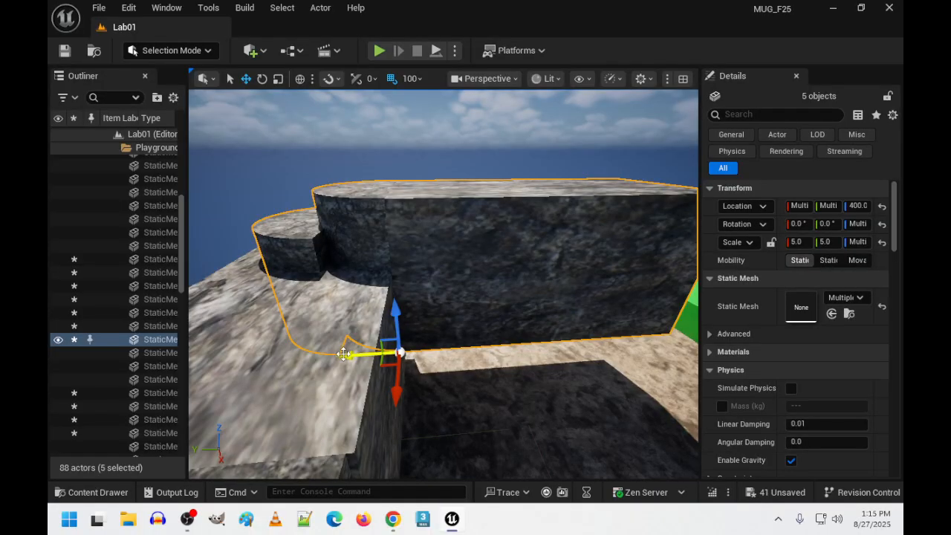
pyautogui.moveTo(343, 354)
pyautogui.mouseDown(button='right')
pyautogui.moveTo(286, 327)
pyautogui.moveTo(353, 359)
pyautogui.mouseUp(button='right')
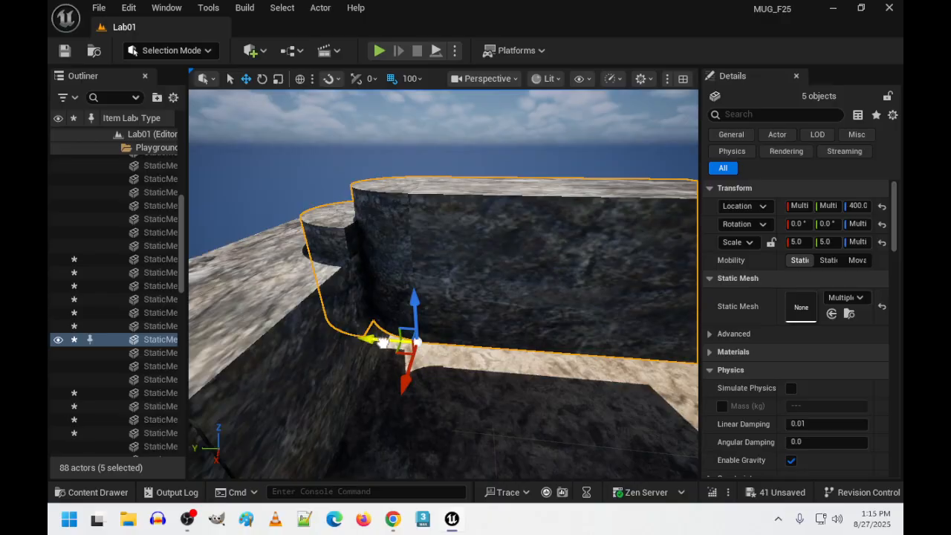
pyautogui.moveTo(389, 327); pyautogui.dragTo(268, 305, button='right')
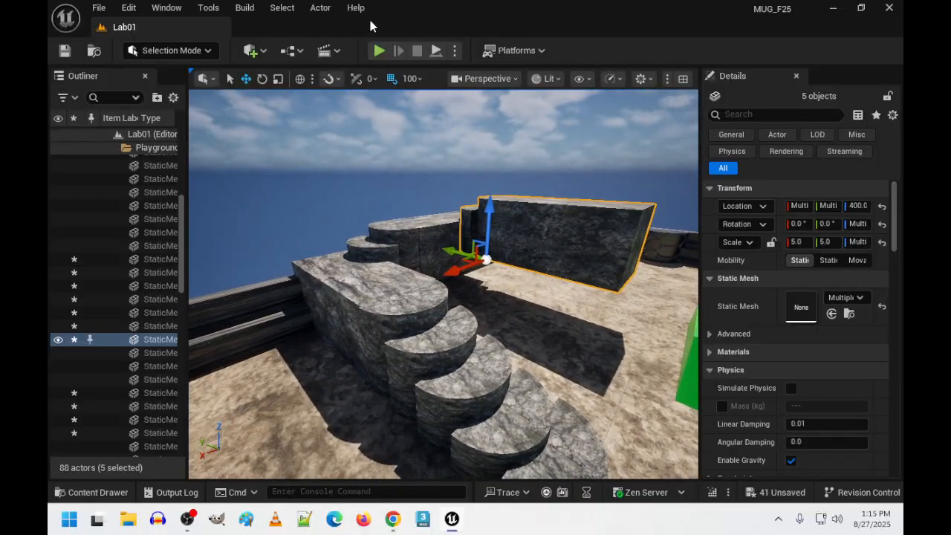
# Playtest the level by running and jumping the character up all three staircase flights to the end of the highest block.
pyautogui.click(380, 51)
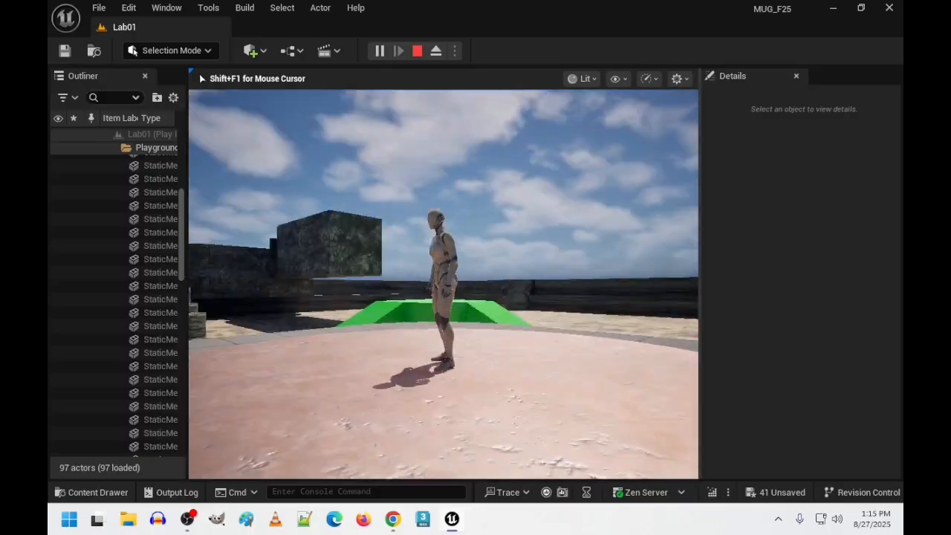
pyautogui.press('w')
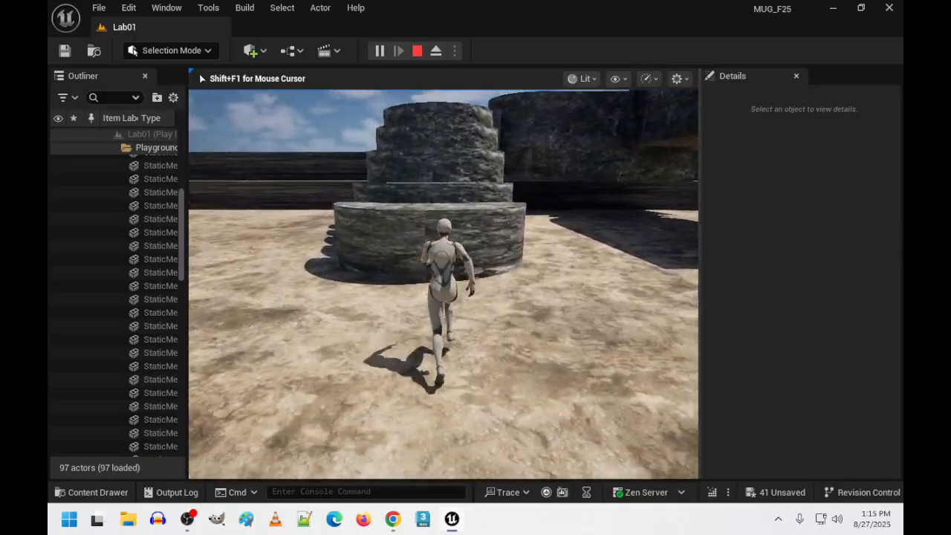
pyautogui.press('space')
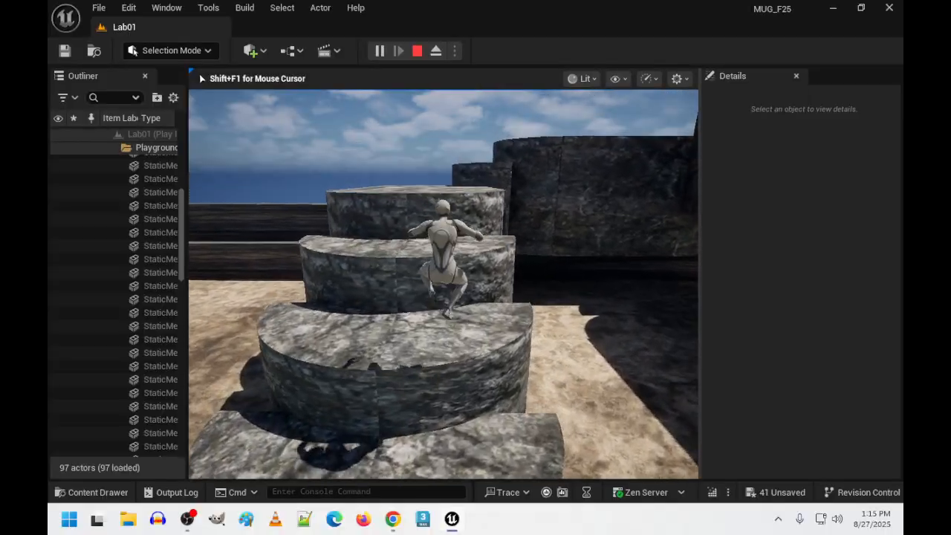
pyautogui.press('space')
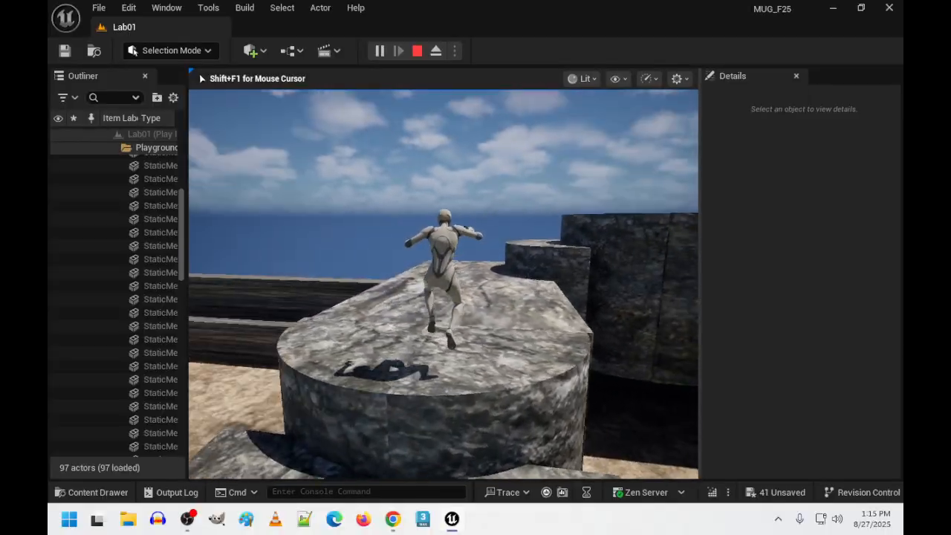
pyautogui.press('space')
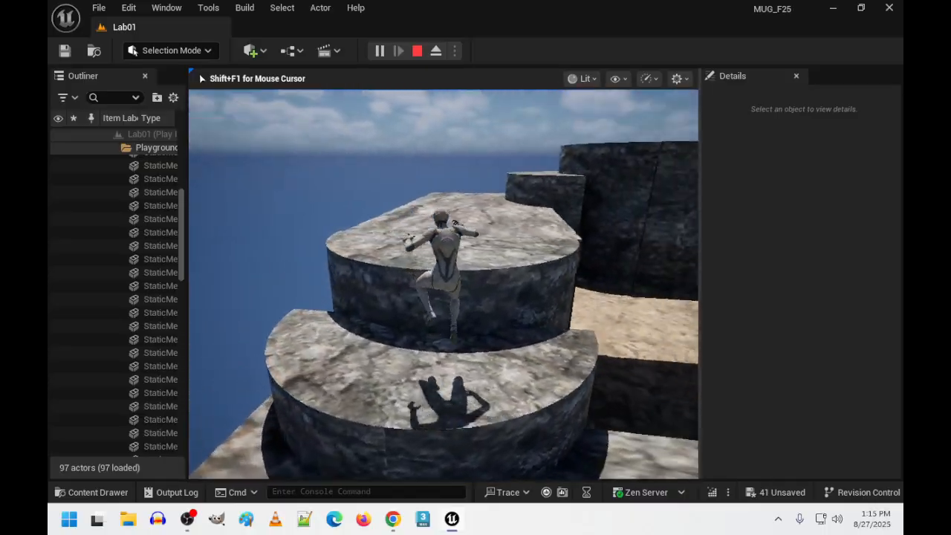
pyautogui.press('space')
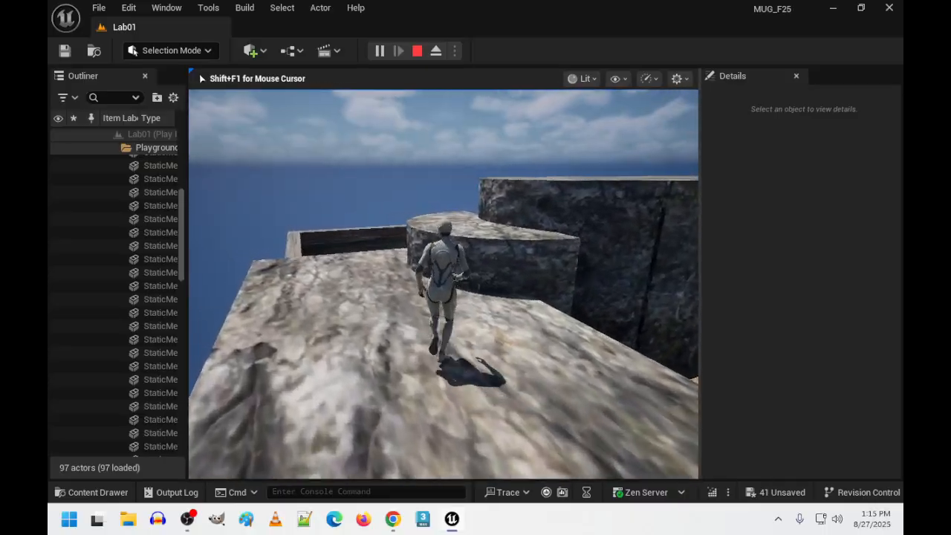
pyautogui.press('space')
pyautogui.press('space')
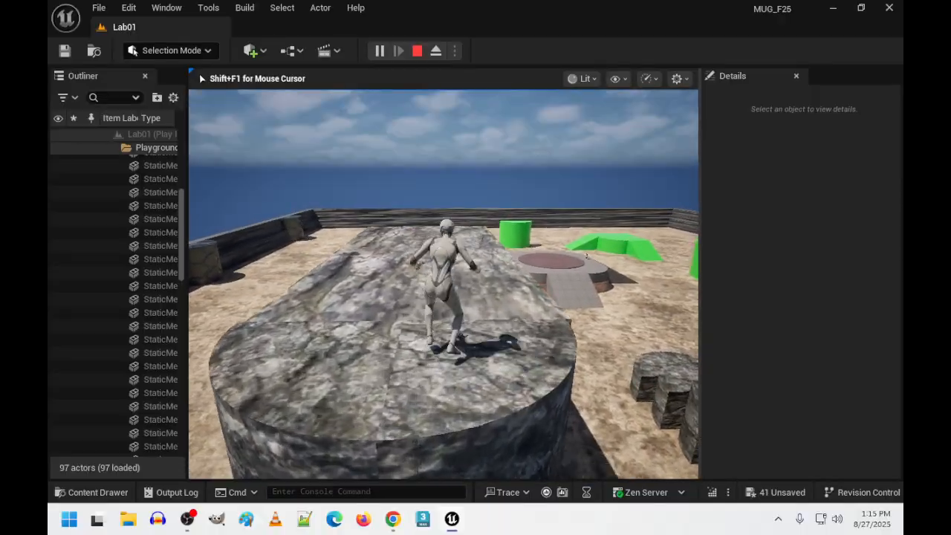
pyautogui.press('space')
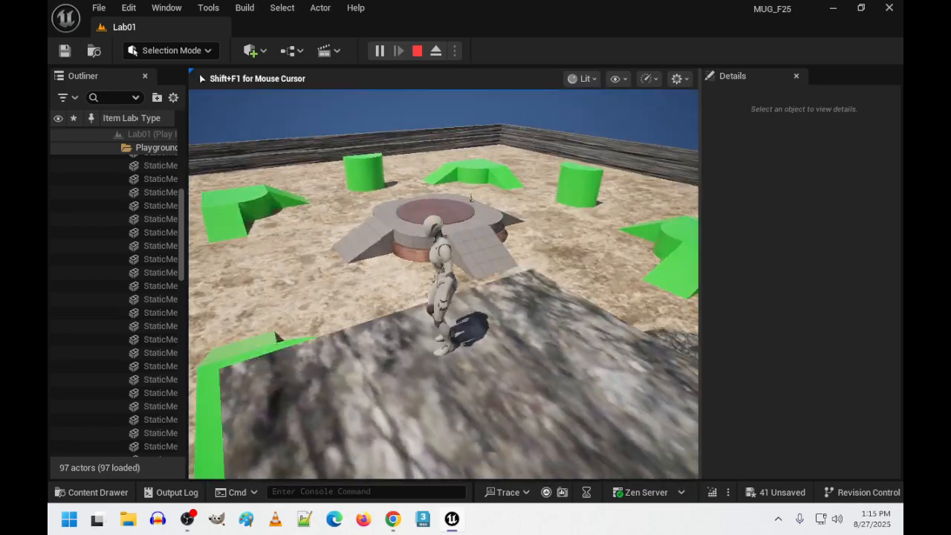
pyautogui.press('w')
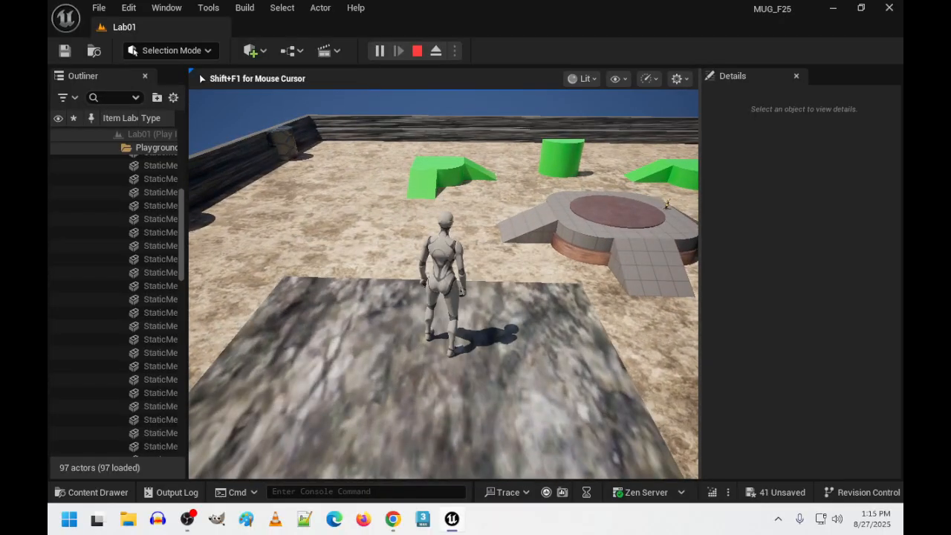
pyautogui.press('s')
pyautogui.press('Escape')
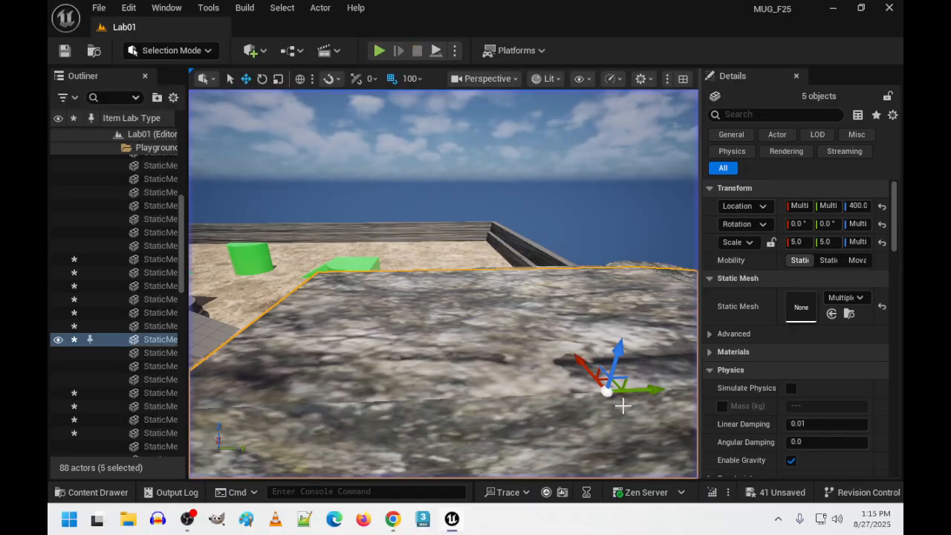
# Place an SM_Lamp_Ceiling from the StarterContent Props folder on top of the highest flight's long block.
pyautogui.moveTo(441, 344); pyautogui.dragTo(265, 370, button='right')
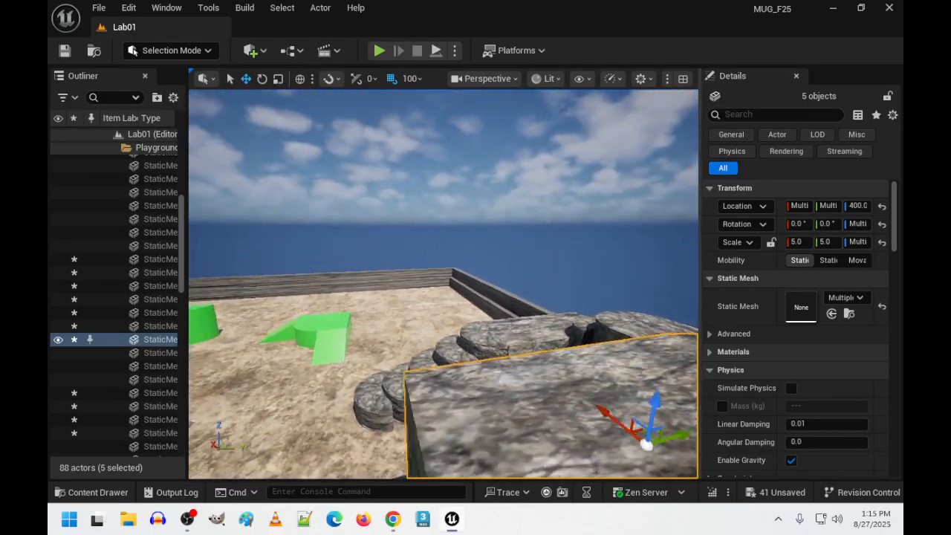
pyautogui.click(89, 492)
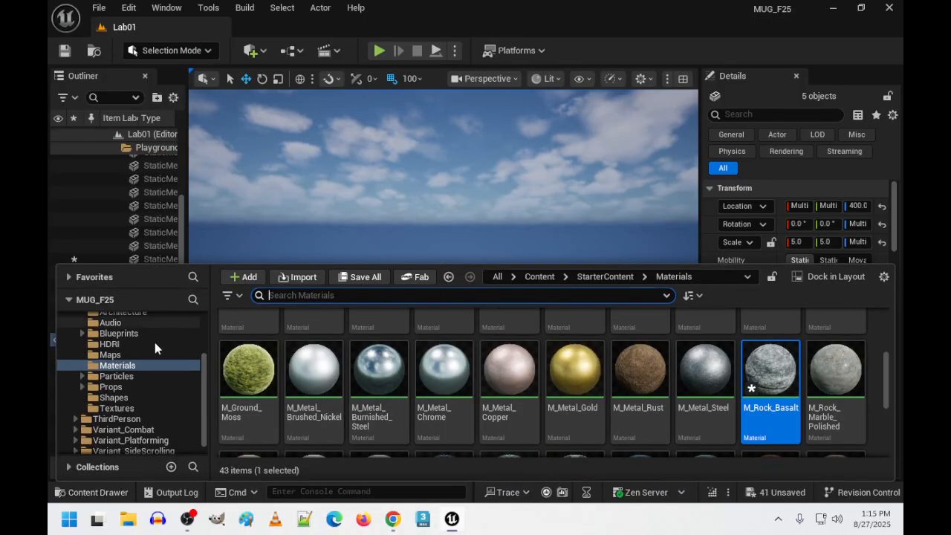
pyautogui.click(113, 387)
pyautogui.scroll(2, 676, 411)
pyautogui.scroll(1, 675, 411)
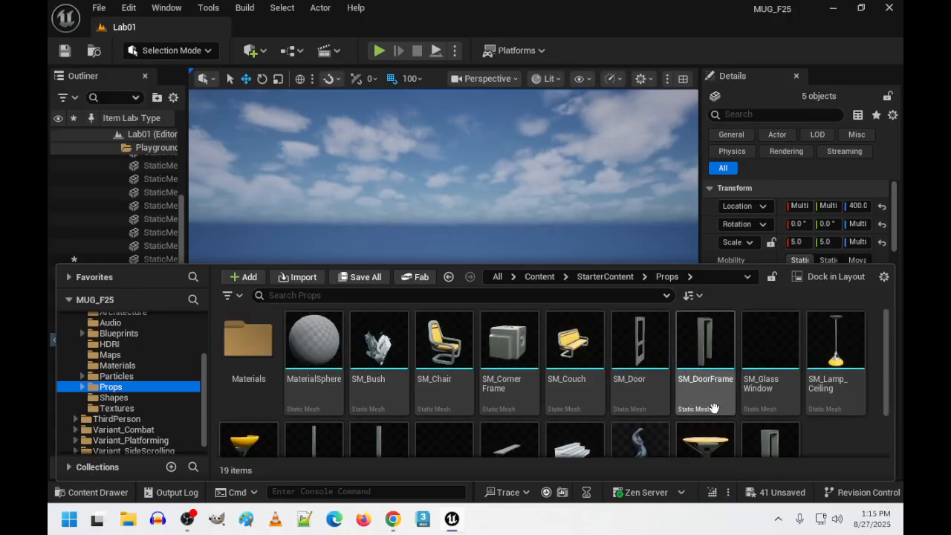
pyautogui.click(836, 364)
pyautogui.moveTo(505, 224); pyautogui.dragTo(423, 406, button='right')
pyautogui.click(96, 492)
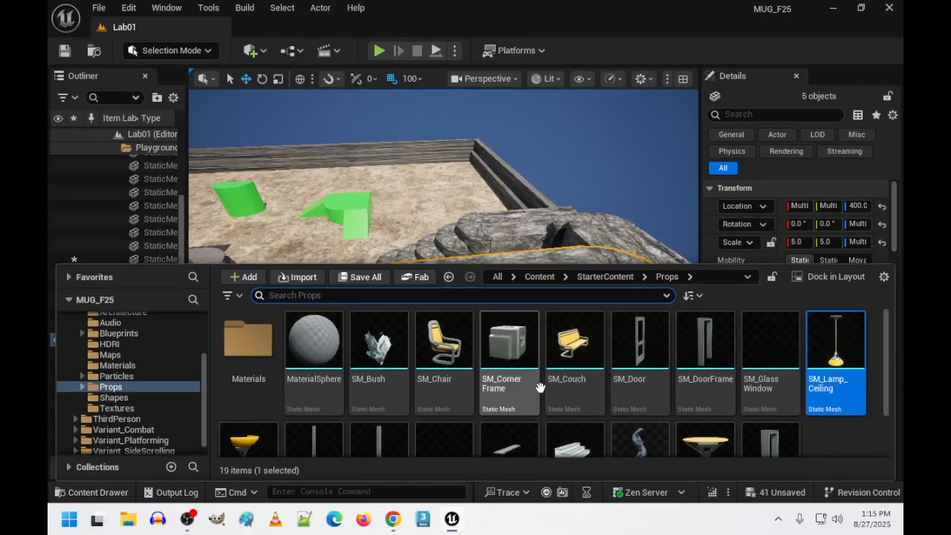
pyautogui.moveTo(837, 364); pyautogui.dragTo(439, 300)
pyautogui.moveTo(439, 300); pyautogui.dragTo(464, 260, button='right')
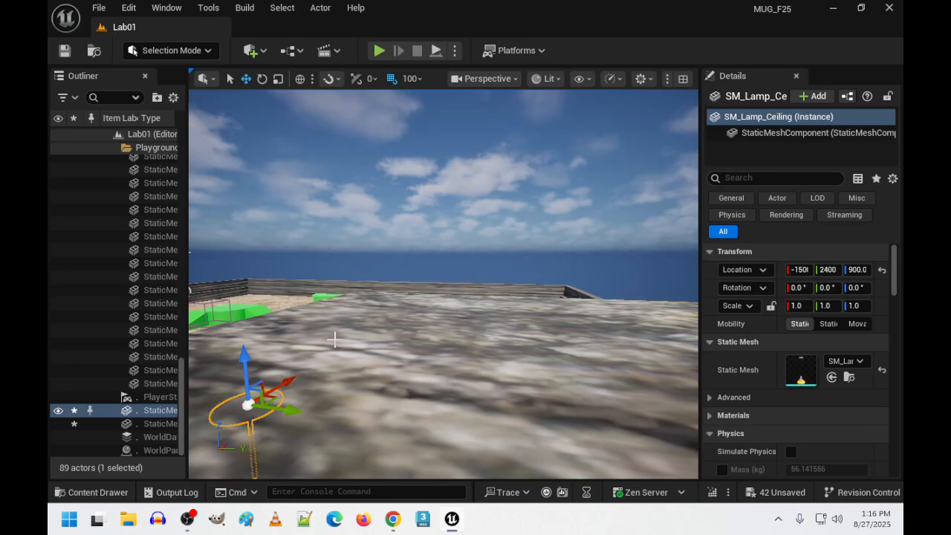
# Rotate the lamp 180° about the X axis, and move it to X -1300, Y 2300 near the block's free end.
pyautogui.press('e')
pyautogui.moveTo(286, 351); pyautogui.dragTo(335, 457)
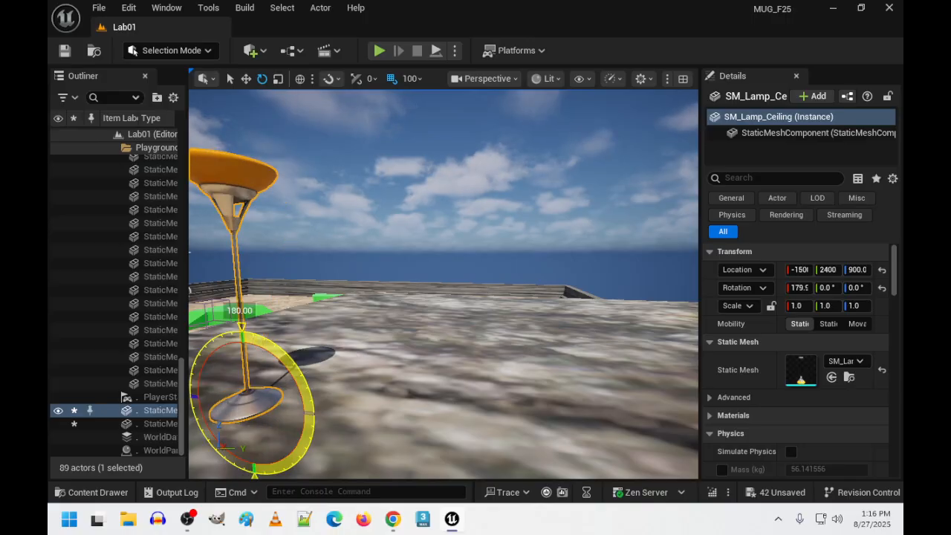
pyautogui.press('s')
pyautogui.moveTo(335, 457); pyautogui.dragTo(480, 468, button='right')
pyautogui.press('w')
pyautogui.press('a')
pyautogui.press('s')
pyautogui.press('w')
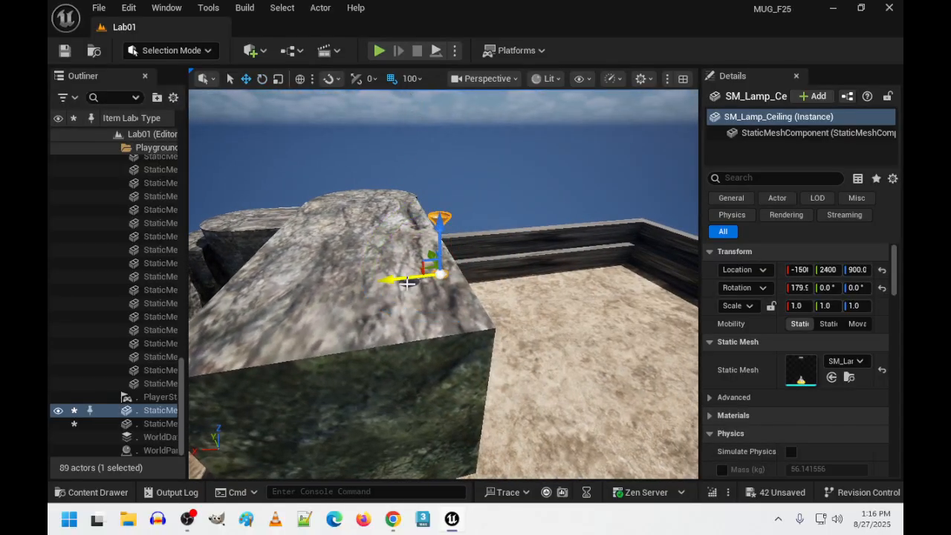
pyautogui.moveTo(407, 283); pyautogui.dragTo(307, 290)
pyautogui.moveTo(306, 289); pyautogui.dragTo(476, 225, button='right')
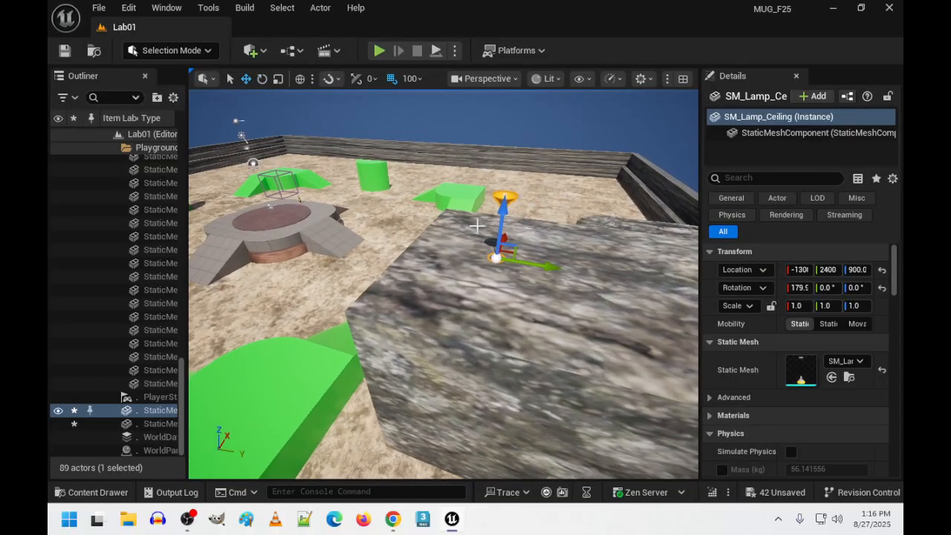
pyautogui.moveTo(551, 267); pyautogui.dragTo(505, 267)
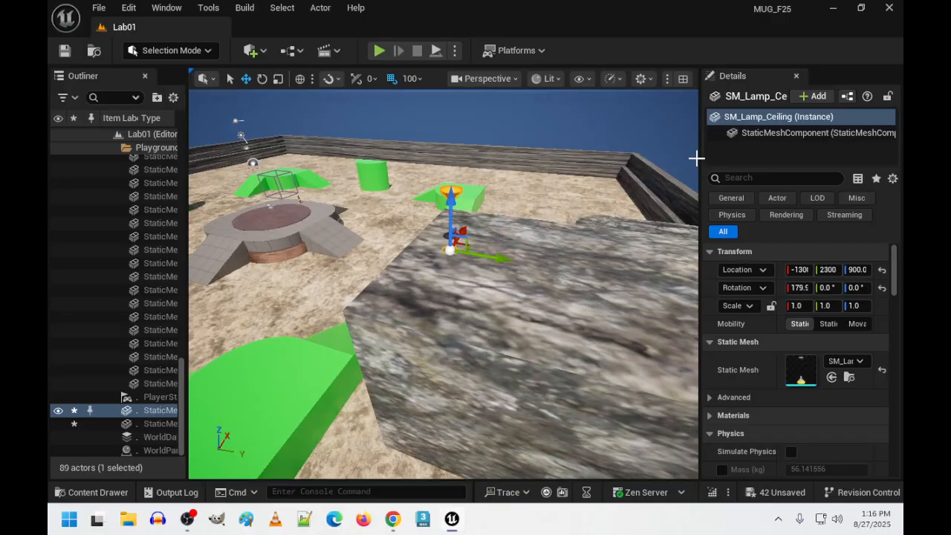
# Widen the Outliner to show full item labels and rename the lamp actor as FLAG.
pyautogui.click(735, 98)
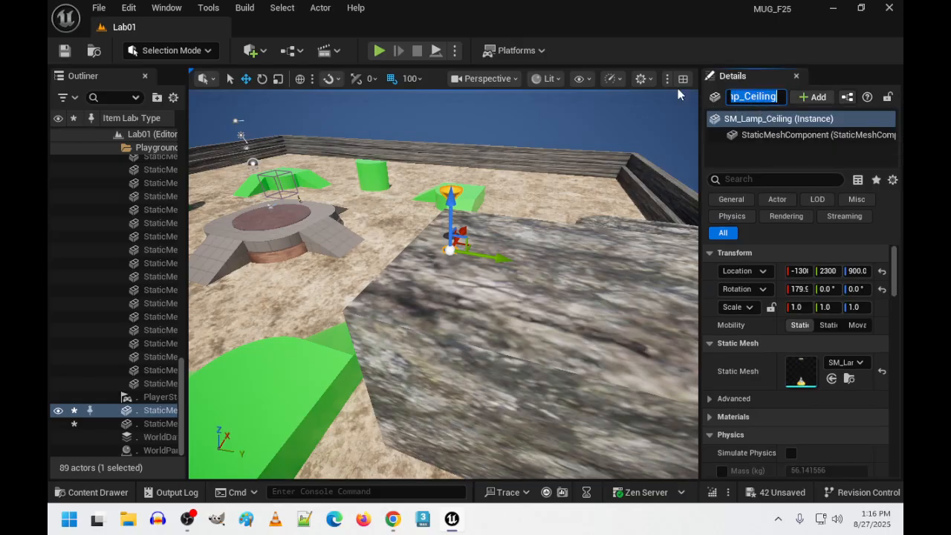
pyautogui.rightClick(166, 410)
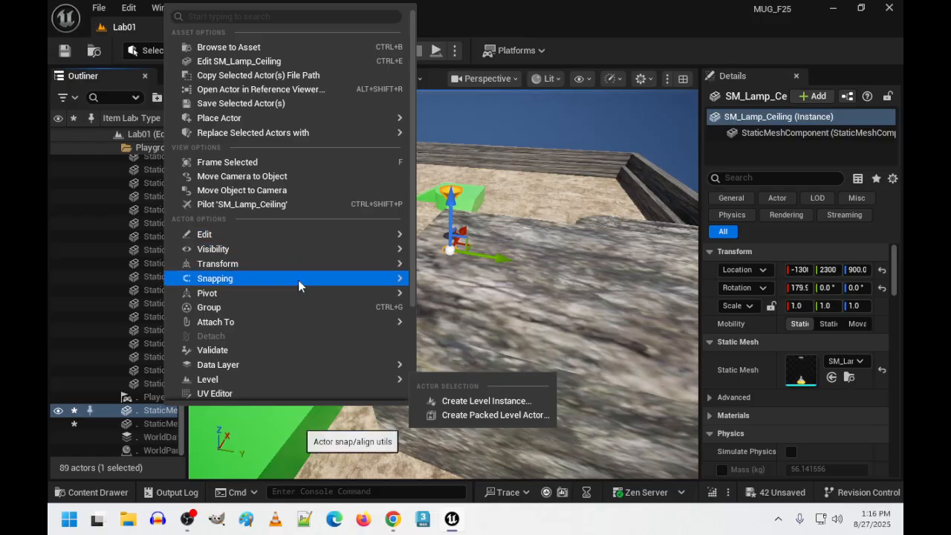
pyautogui.click(182, 449)
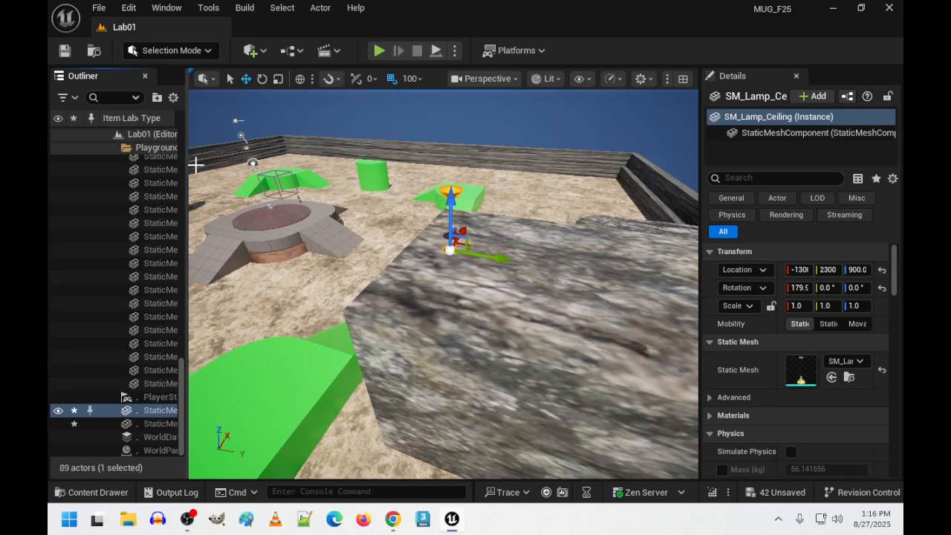
pyautogui.moveTo(186, 164); pyautogui.dragTo(289, 183)
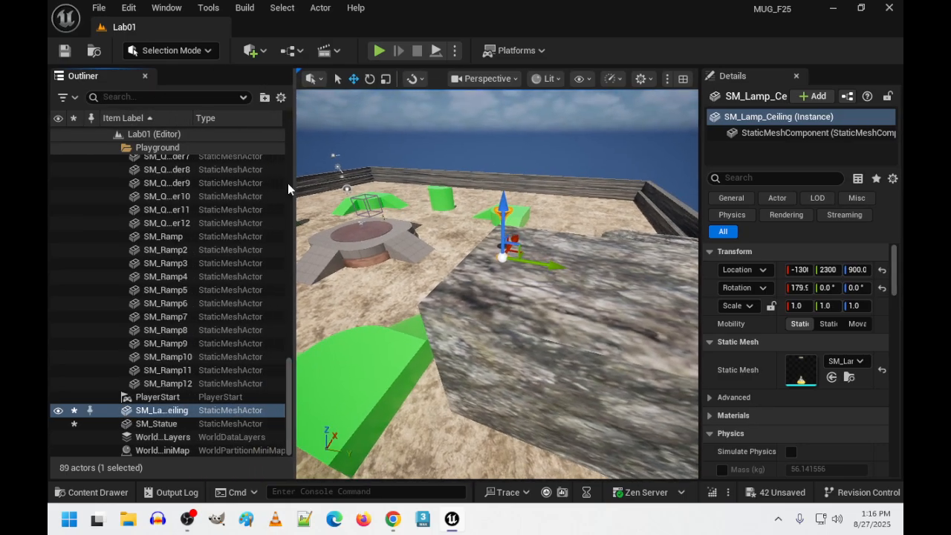
pyautogui.click(171, 412)
pyautogui.doubleClick(171, 412)
pyautogui.rightClick(171, 412)
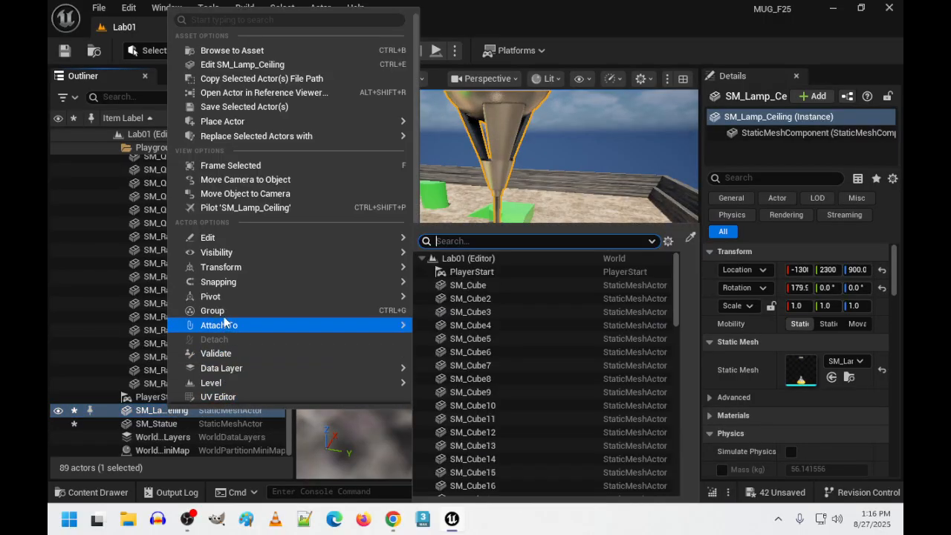
pyautogui.moveTo(225, 263)
pyautogui.moveTo(226, 244)
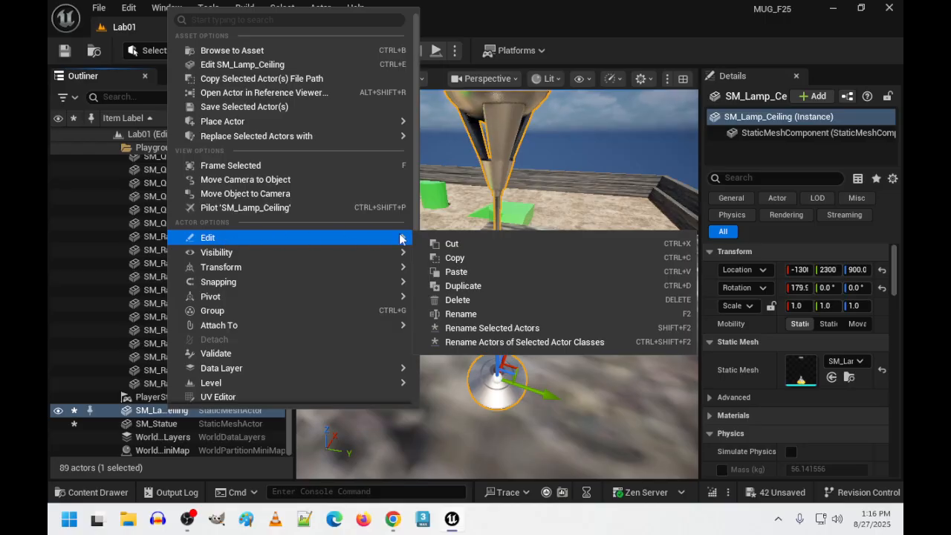
pyautogui.click(461, 313)
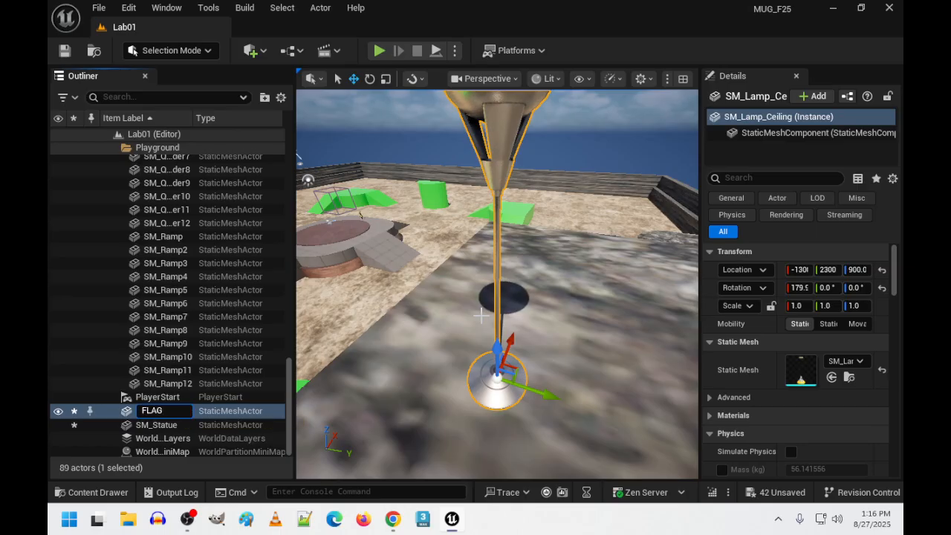
pyautogui.press('Return')
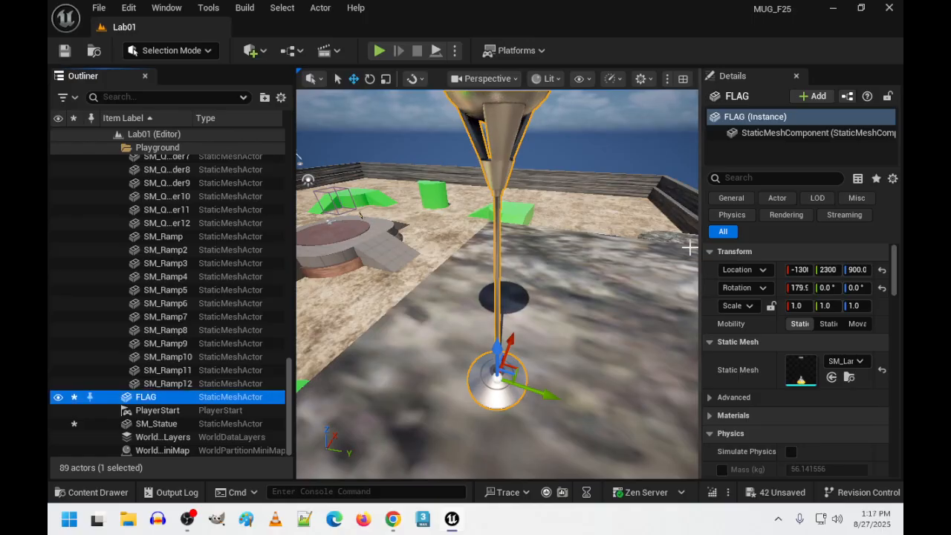
# Add a Blocking Volume to the level at the highest flight's long block.
pyautogui.moveTo(689, 246); pyautogui.dragTo(569, 265, button='right')
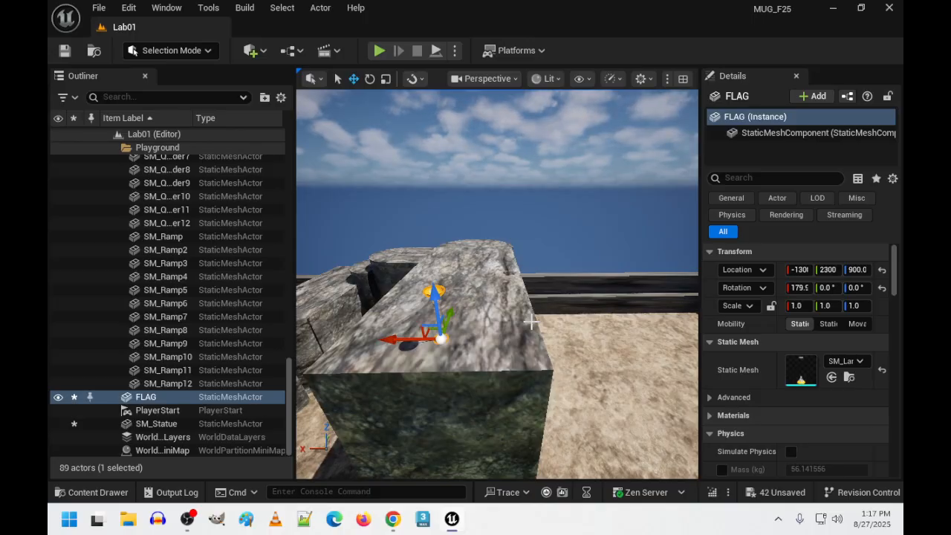
pyautogui.click(261, 50)
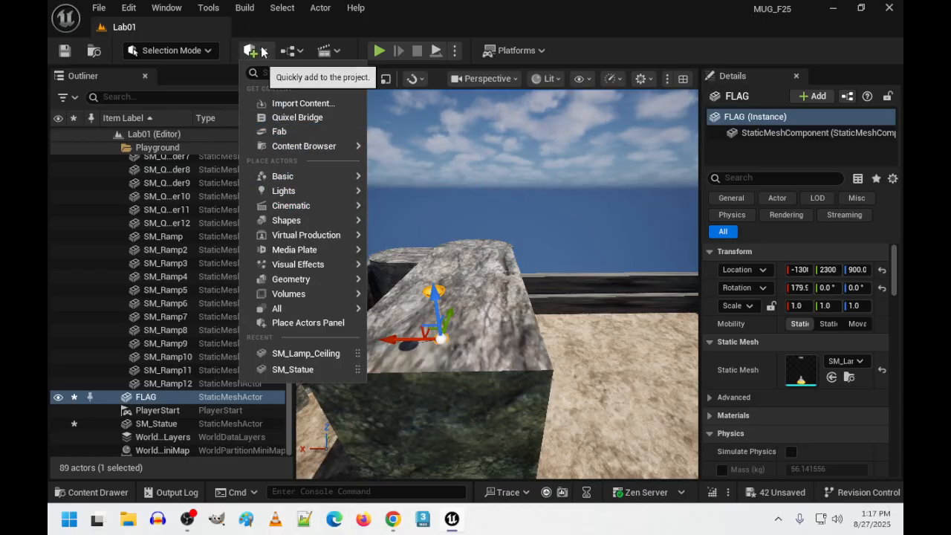
pyautogui.moveTo(282, 178)
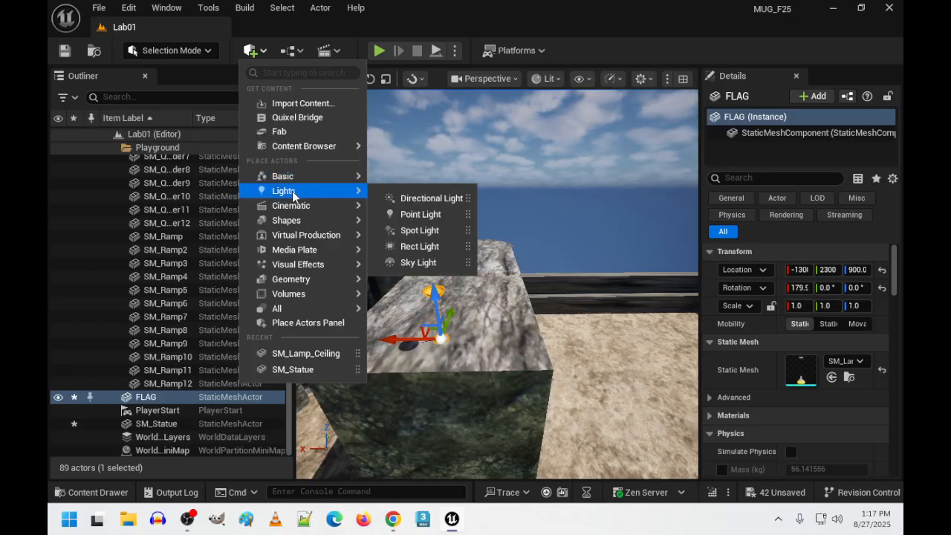
pyautogui.moveTo(285, 220)
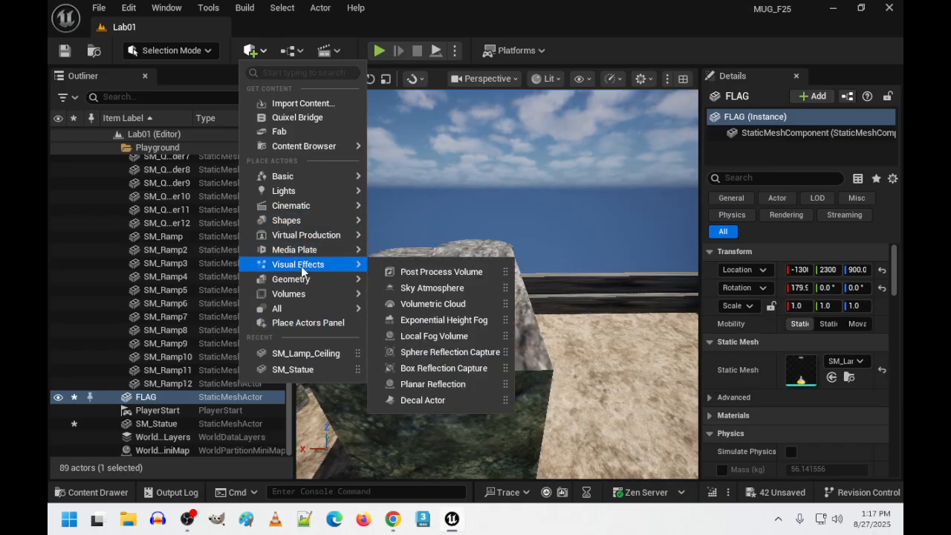
pyautogui.moveTo(292, 279)
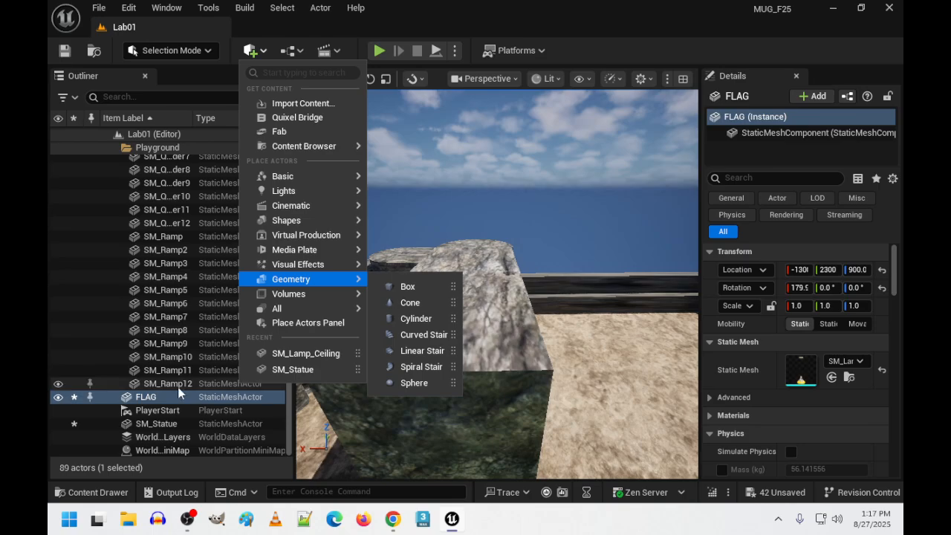
pyautogui.moveTo(292, 296)
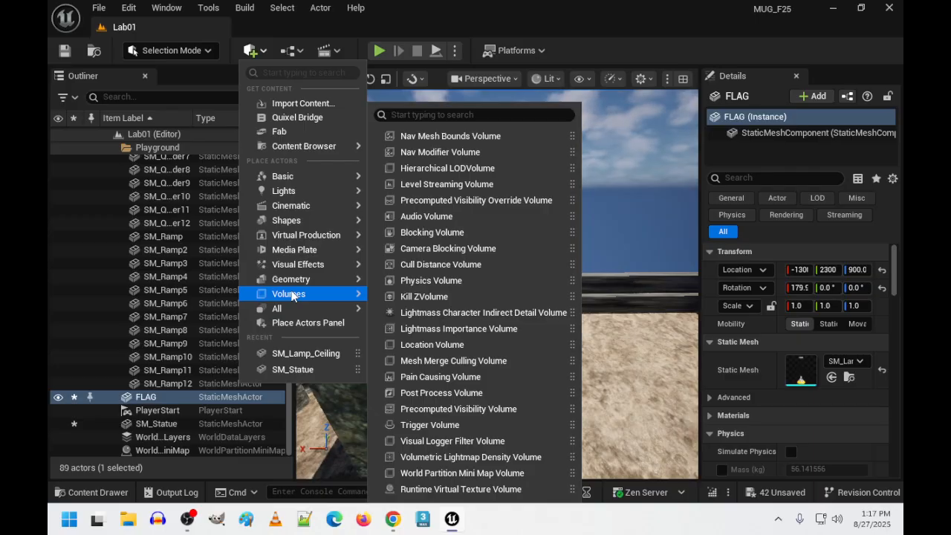
pyautogui.click(421, 233)
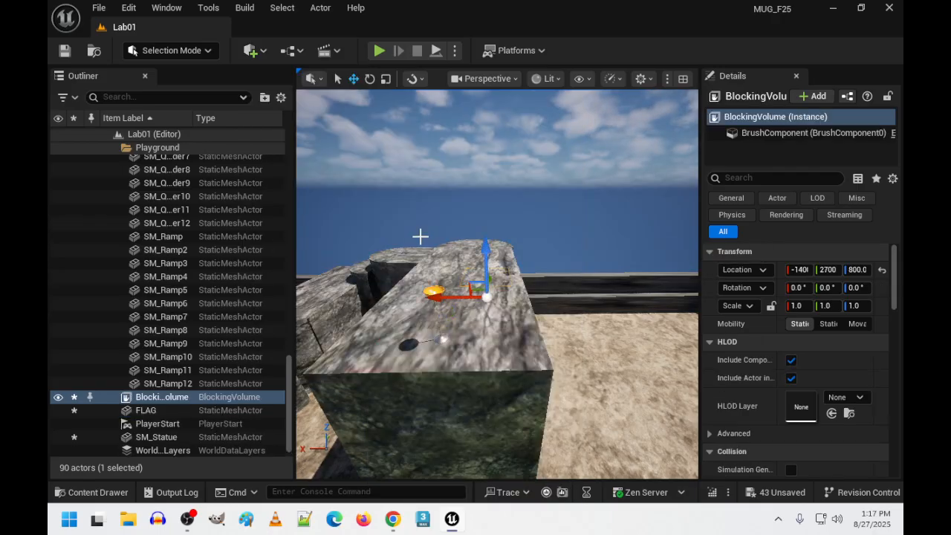
# Move the Blocking Volume along the Y axis to Y 4000 at the arena's outer wall.
pyautogui.moveTo(421, 237); pyautogui.dragTo(421, 238, button='right')
pyautogui.moveTo(654, 271); pyautogui.dragTo(688, 269)
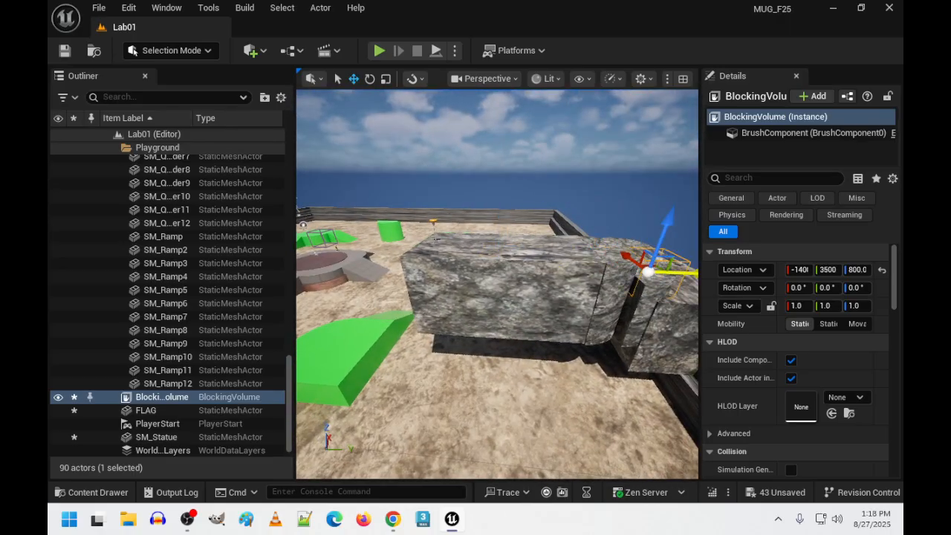
pyautogui.moveTo(687, 270); pyautogui.dragTo(687, 270, button='right')
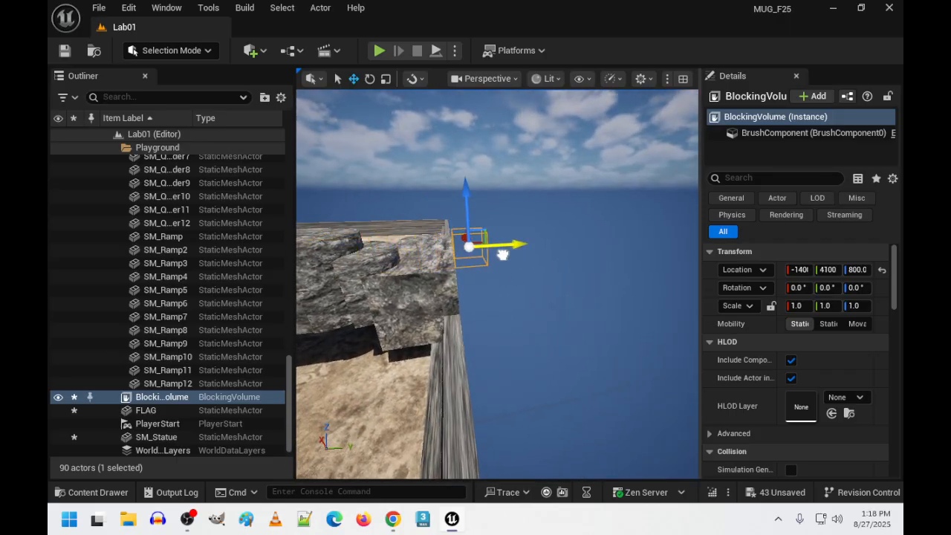
pyautogui.moveTo(559, 394); pyautogui.dragTo(559, 394, button='right')
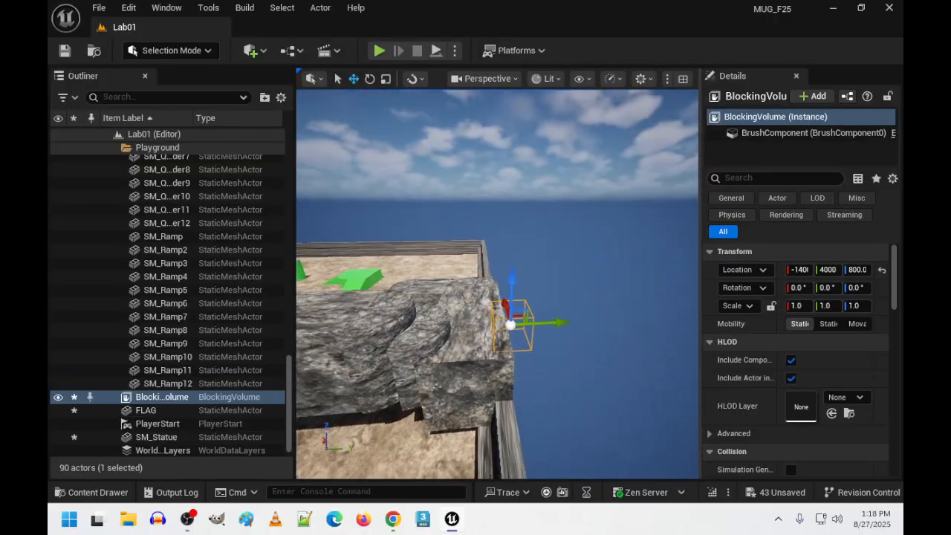
# Scale the Blocking Volume to X 40, Y 0.5 and Z 20 to form a thin, tall barrier.
pyautogui.moveTo(526, 351); pyautogui.dragTo(527, 351, button='right')
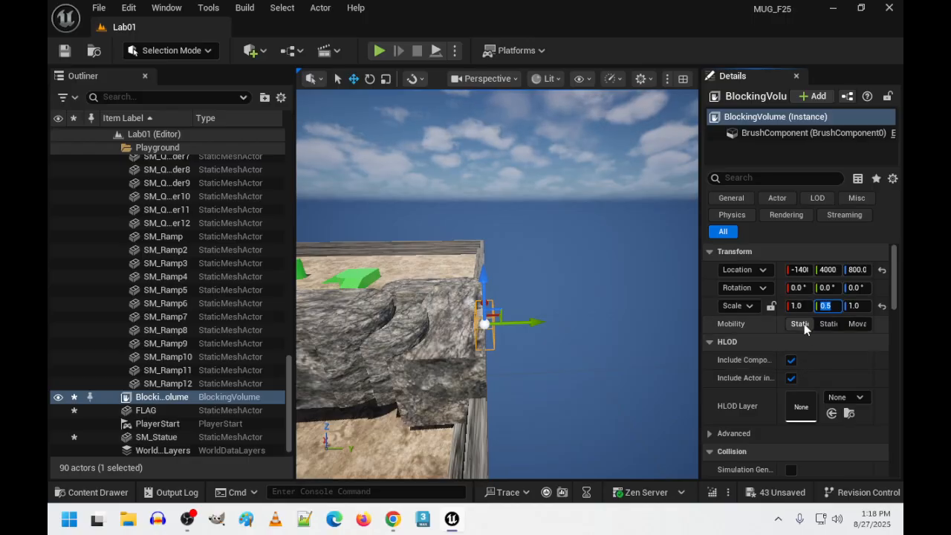
pyautogui.click(799, 307)
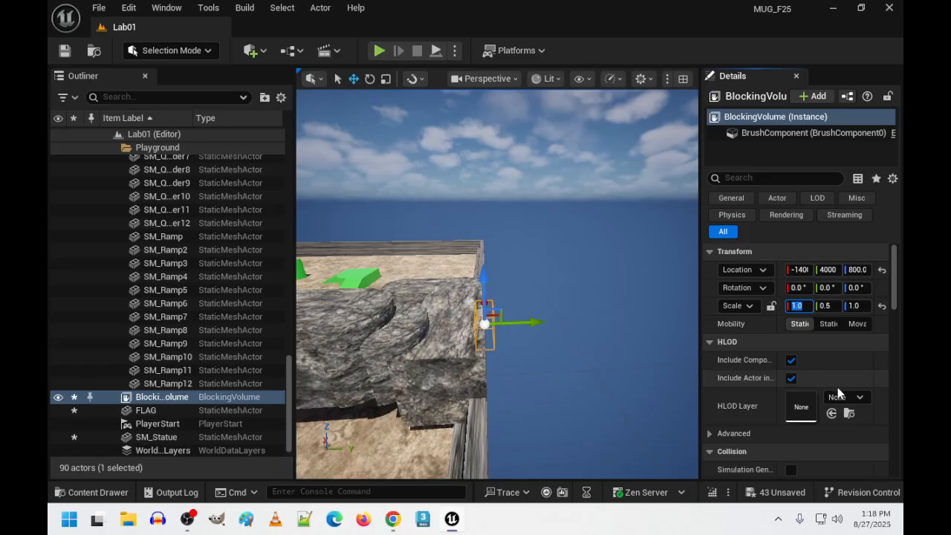
pyautogui.write('40')
pyautogui.press('Return')
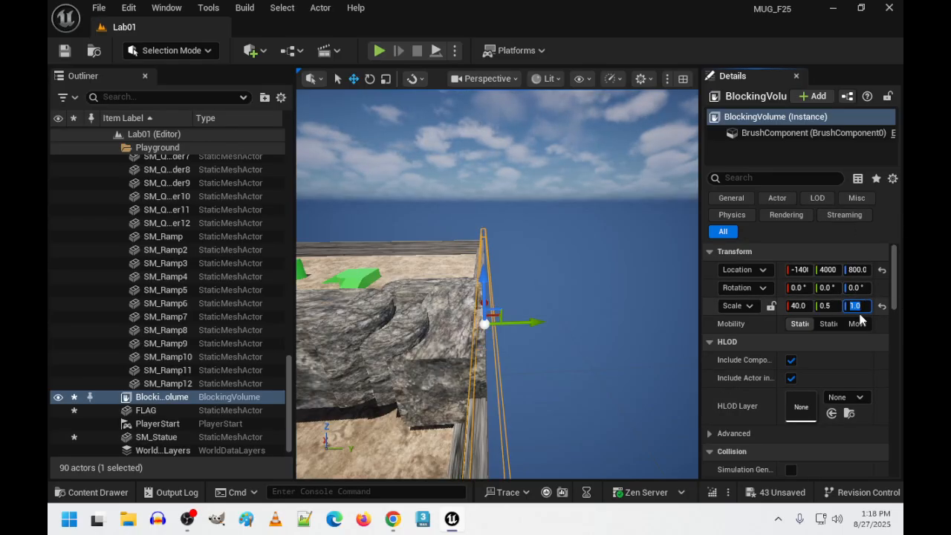
pyautogui.press('Return')
# Reposition the Blocking Volume at X 0 and Z 2000 so it lines up with the outer wall.
pyautogui.press('d')
pyautogui.moveTo(594, 282); pyautogui.dragTo(505, 256, button='right')
pyautogui.press('s')
pyautogui.moveTo(521, 294)
pyautogui.mouseDown(button='right')
pyautogui.moveTo(558, 297)
pyautogui.moveTo(502, 275)
pyautogui.moveTo(522, 294)
pyautogui.mouseUp(button='right')
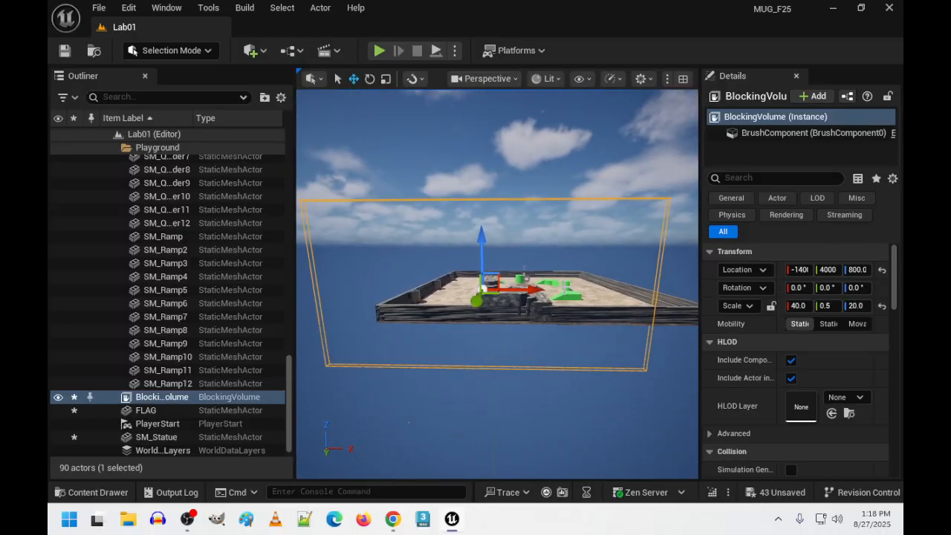
pyautogui.moveTo(522, 294); pyautogui.dragTo(577, 295)
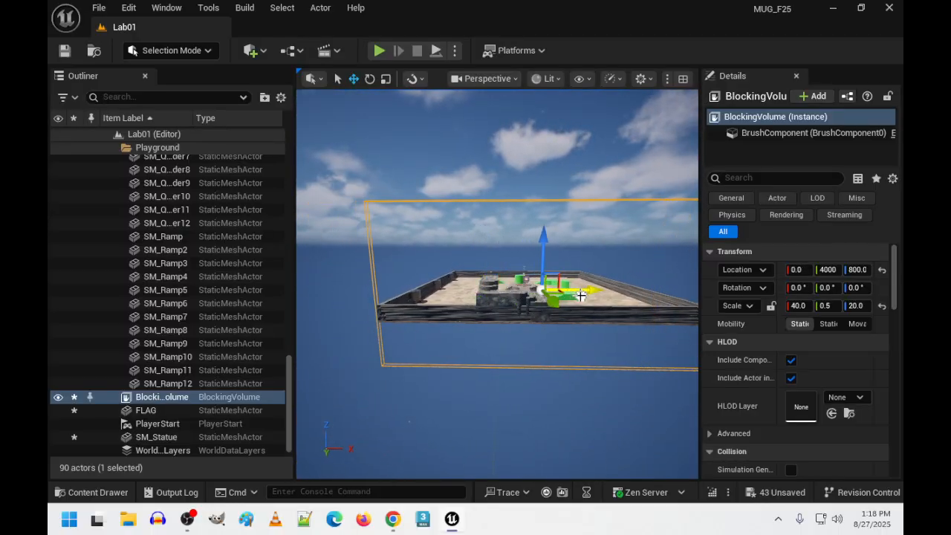
pyautogui.moveTo(577, 295); pyautogui.dragTo(550, 297, button='right')
pyautogui.moveTo(488, 267); pyautogui.dragTo(494, 208)
# Examine the Blocking Volume's coverage along the outer wall and around the staircase from several viewpoints.
pyautogui.moveTo(494, 209); pyautogui.dragTo(753, 249, button='right')
pyautogui.moveTo(518, 334); pyautogui.dragTo(538, 319, button='right')
pyautogui.moveTo(540, 392); pyautogui.dragTo(571, 435, button='right')
pyautogui.press('s')
pyautogui.press('a')
pyautogui.press('s')
pyautogui.moveTo(498, 282); pyautogui.dragTo(496, 232, button='right')
pyautogui.press('d')
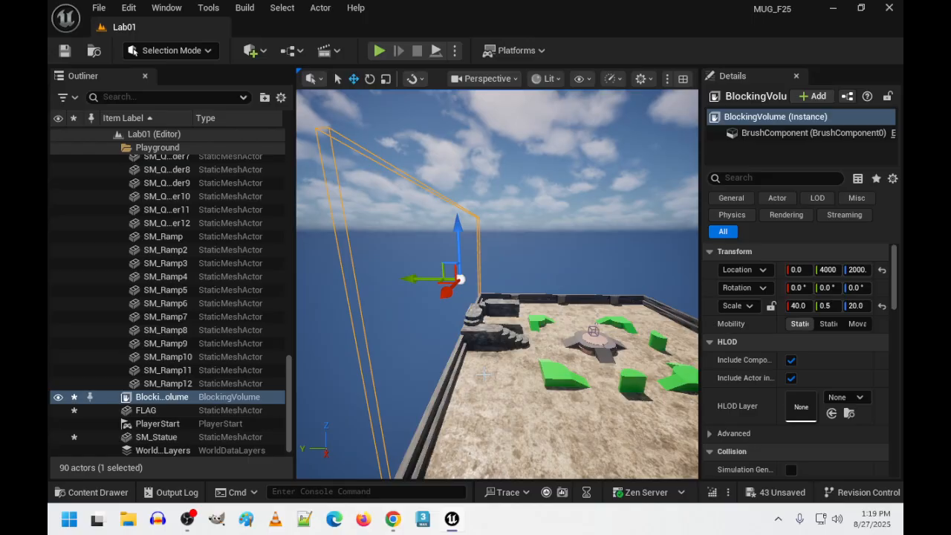
pyautogui.moveTo(423, 387); pyautogui.dragTo(505, 367)
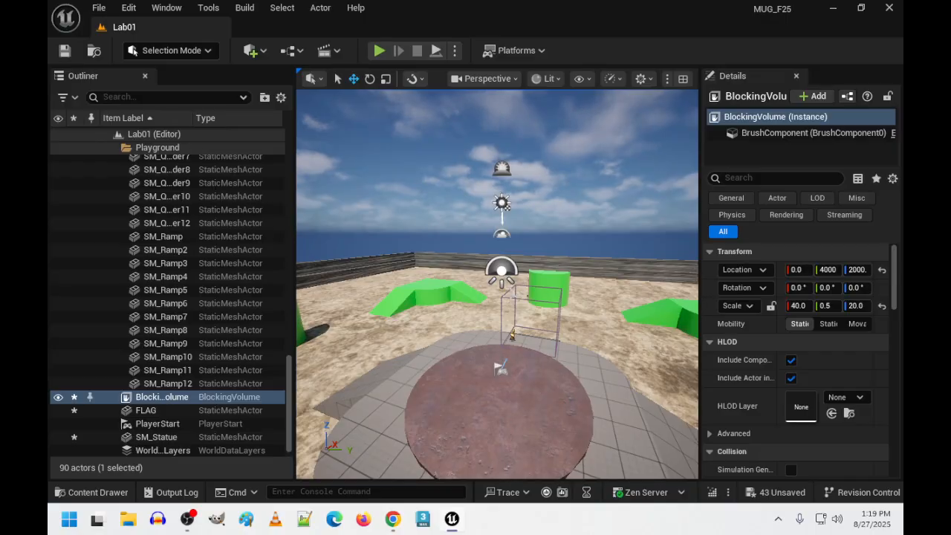
pyautogui.moveTo(501, 368); pyautogui.dragTo(476, 303, button='right')
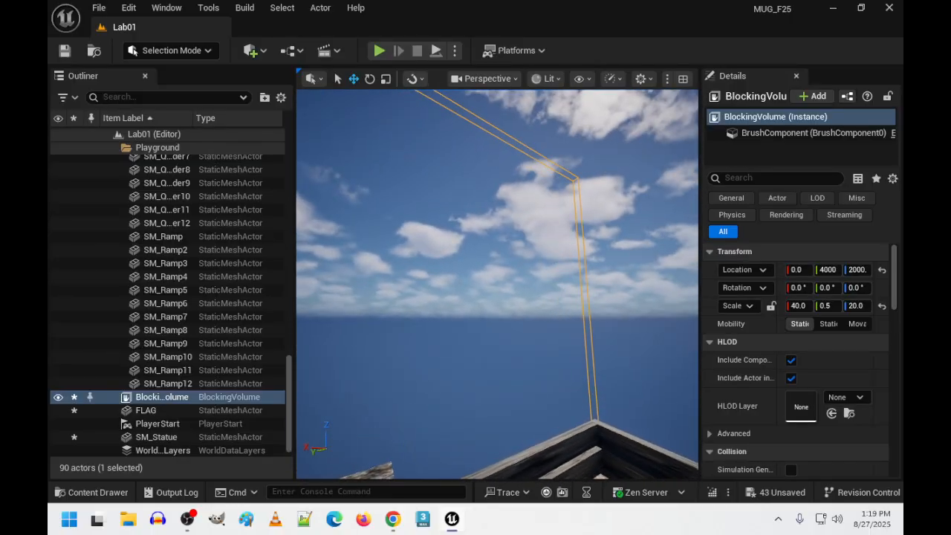
pyautogui.press('g')
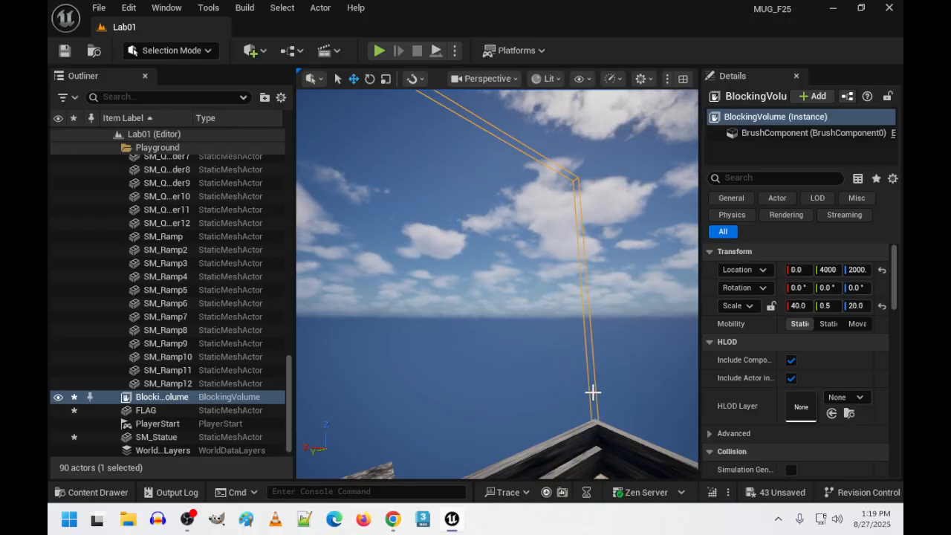
pyautogui.moveTo(595, 389); pyautogui.dragTo(687, 417, button='right')
pyautogui.press('w')
pyautogui.moveTo(559, 384); pyautogui.dragTo(610, 371, button='right')
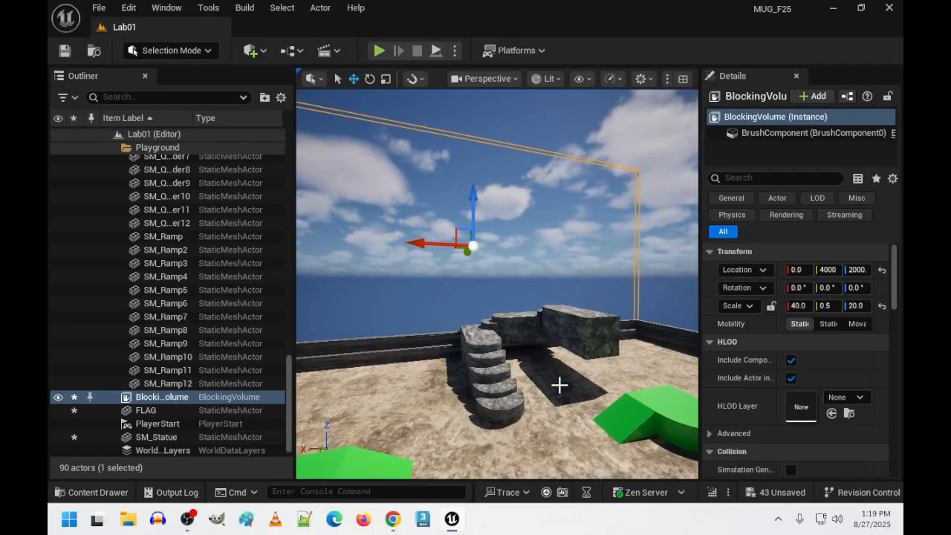
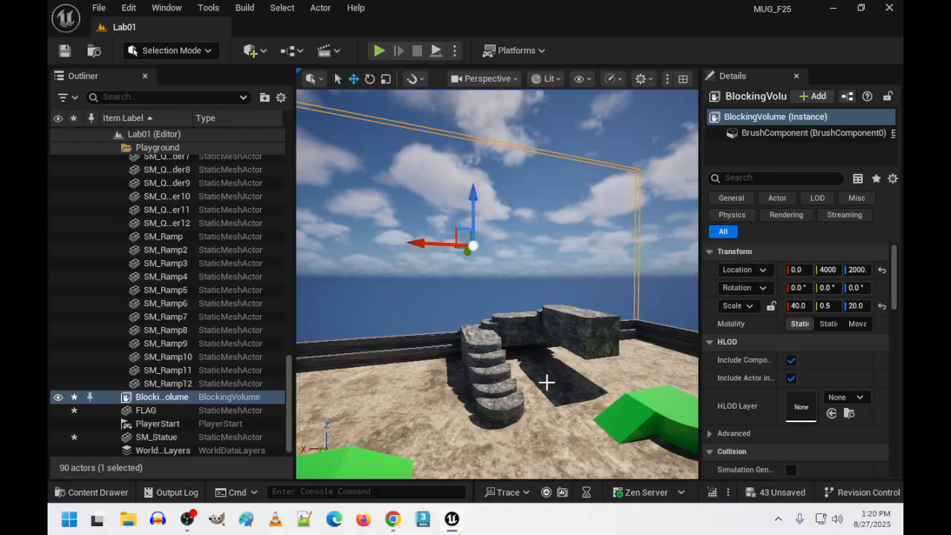
# Move the green SM_Cube9 out of its ramp group to open floor at X -2400.
pyautogui.moveTo(420, 354); pyautogui.dragTo(230, 394, button='right')
pyautogui.moveTo(497, 298); pyautogui.dragTo(705, 260, button='right')
pyautogui.moveTo(421, 322); pyautogui.dragTo(416, 371, button='right')
pyautogui.click(421, 322)
pyautogui.click(421, 322)
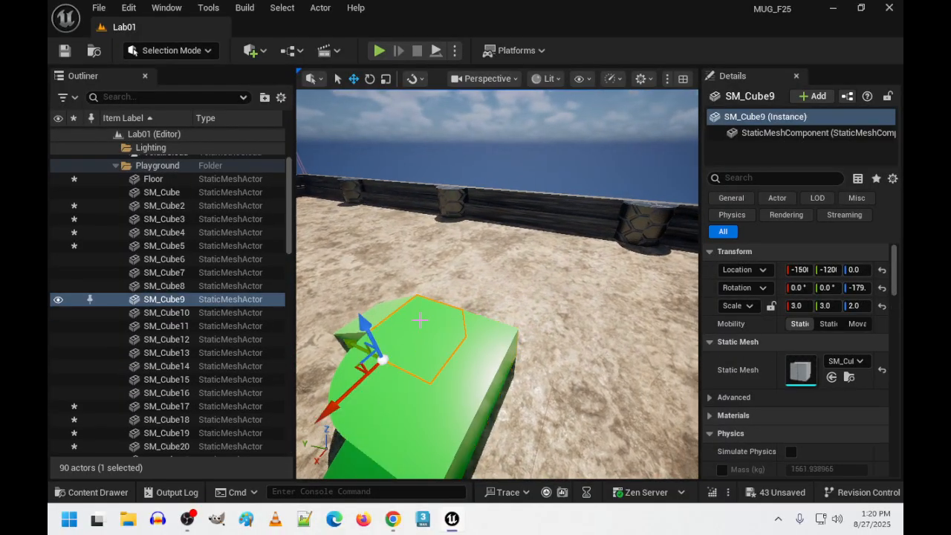
pyautogui.moveTo(421, 322); pyautogui.dragTo(291, 306, button='right')
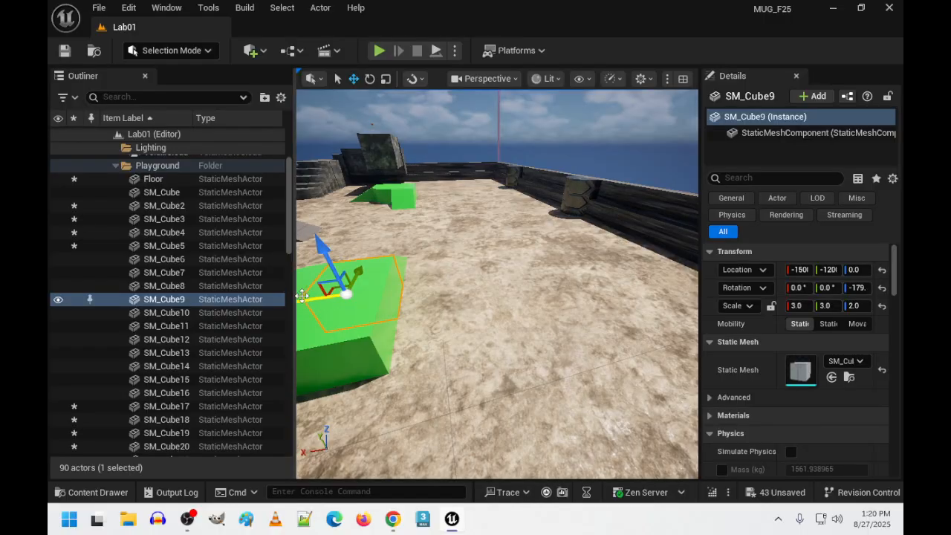
pyautogui.moveTo(441, 333)
pyautogui.mouseDown(button='right')
pyautogui.moveTo(412, 327)
pyautogui.moveTo(442, 333)
pyautogui.mouseUp(button='right')
pyautogui.keyDown('shift'); pyautogui.moveTo(441, 333); pyautogui.dragTo(353, 338); pyautogui.keyUp('shift')
pyautogui.moveTo(436, 352); pyautogui.dragTo(437, 340, button='right')
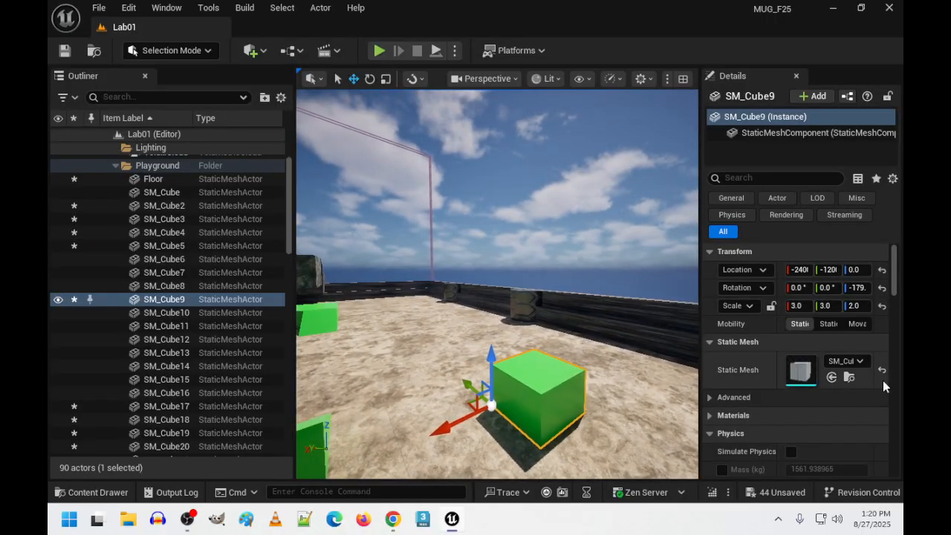
# Set the Z scale of SM_Cube9 to 6 to turn it into a tall block.
pyautogui.click(856, 306)
pyautogui.write('6')
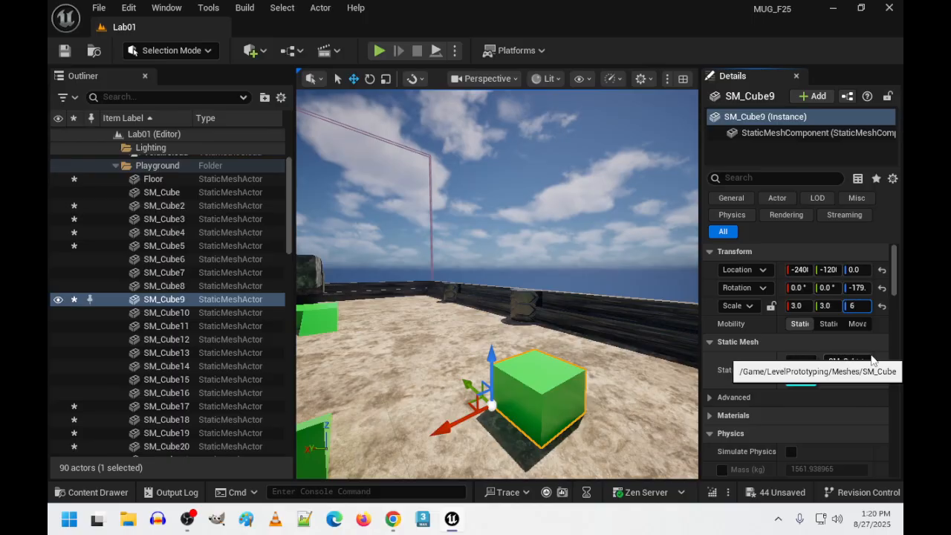
pyautogui.press('Return')
# Duplicate the tall green block and move the copy along the Y axis to Y -1100.
pyautogui.moveTo(565, 346); pyautogui.dragTo(533, 478, button='right')
pyautogui.moveTo(456, 431); pyautogui.dragTo(442, 464, button='right')
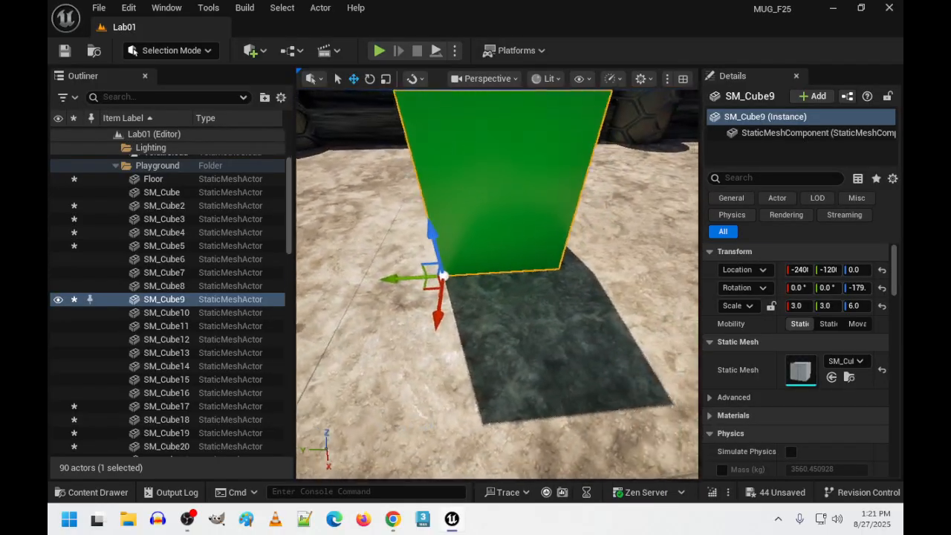
pyautogui.moveTo(462, 272); pyautogui.dragTo(468, 273, button='right')
pyautogui.hotkey('ctrl', 'd')
pyautogui.moveTo(397, 277); pyautogui.dragTo(318, 305)
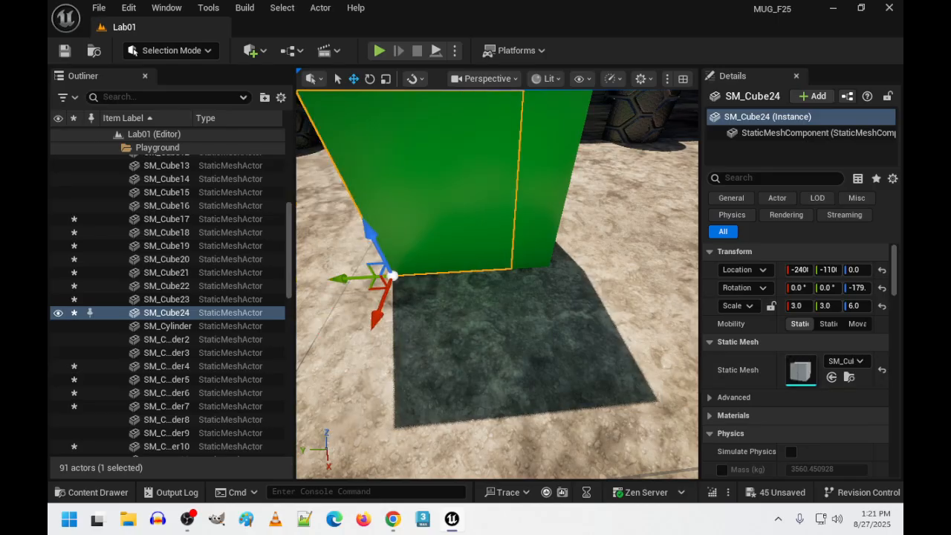
# Scale the copied block to 1.5 × 1 × 0.1 and move the resulting slab to X -2500.
pyautogui.click(799, 305)
pyautogui.write('1.5')
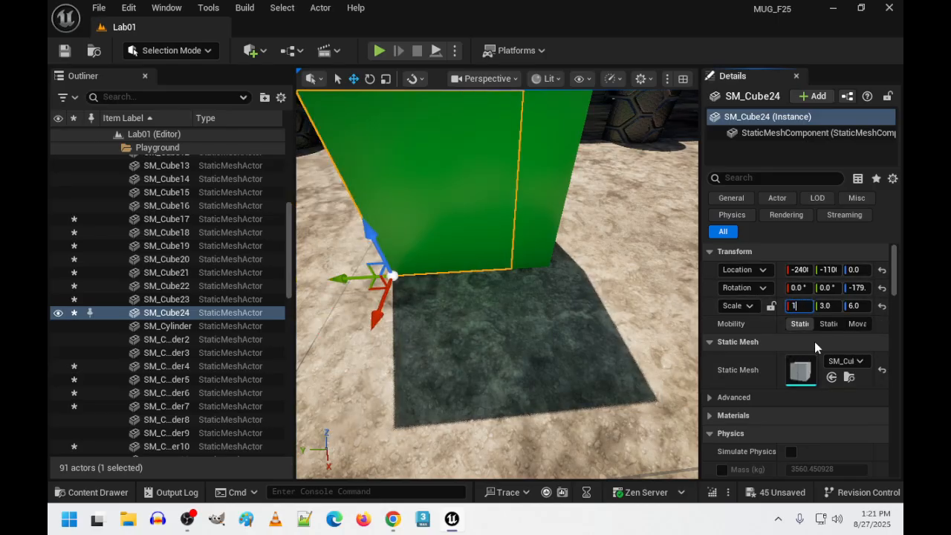
pyautogui.press('Tab')
pyautogui.write('1')
pyautogui.press('Tab')
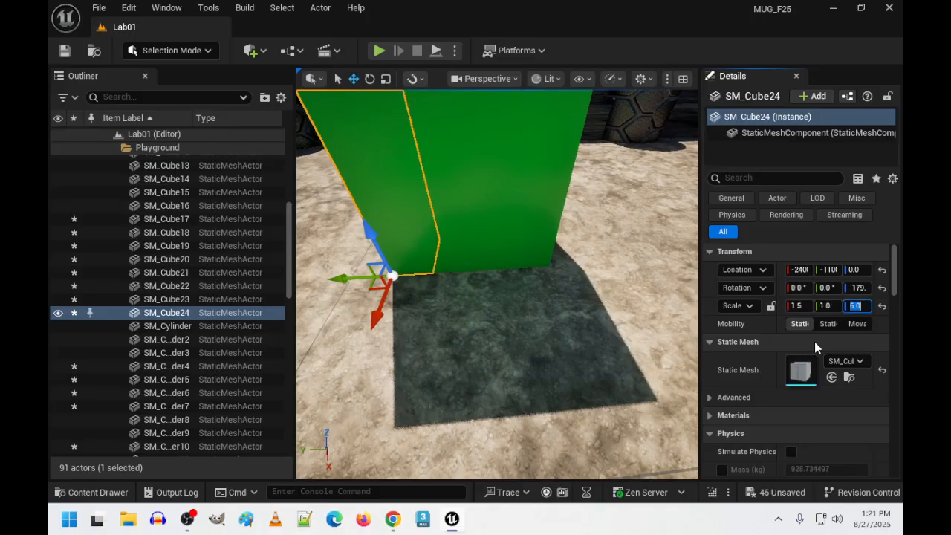
pyautogui.write('.1')
pyautogui.press('Return')
pyautogui.moveTo(616, 253); pyautogui.dragTo(631, 236, button='right')
pyautogui.moveTo(537, 319); pyautogui.dragTo(461, 339)
pyautogui.moveTo(461, 339); pyautogui.dragTo(438, 320, button='right')
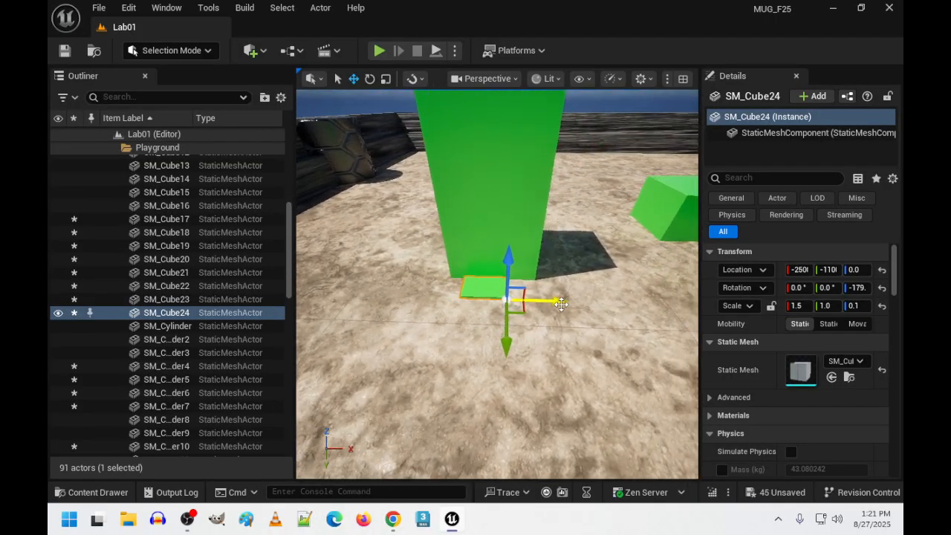
# Resize the thin slab to an X scale of 2 and a Y scale of 0.7.
pyautogui.click(804, 305)
pyautogui.write('2')
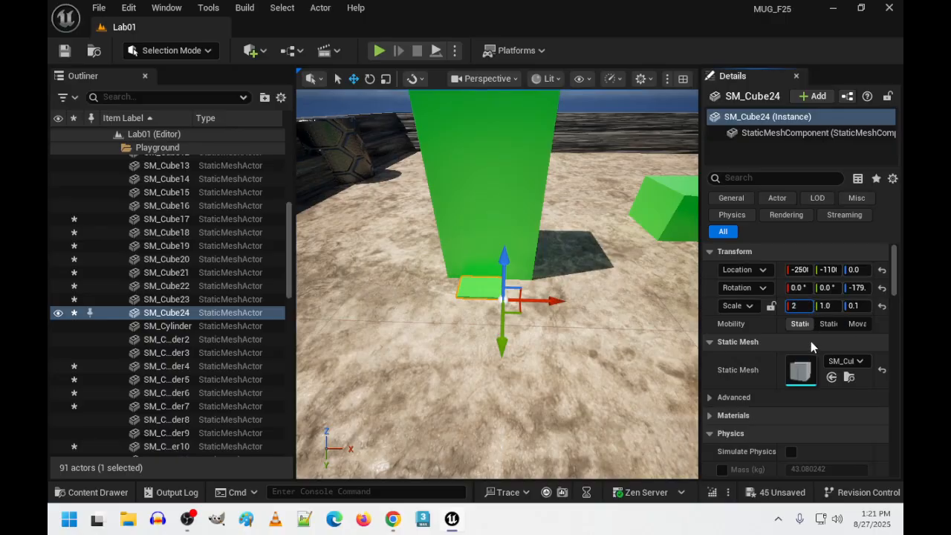
pyautogui.press('Return')
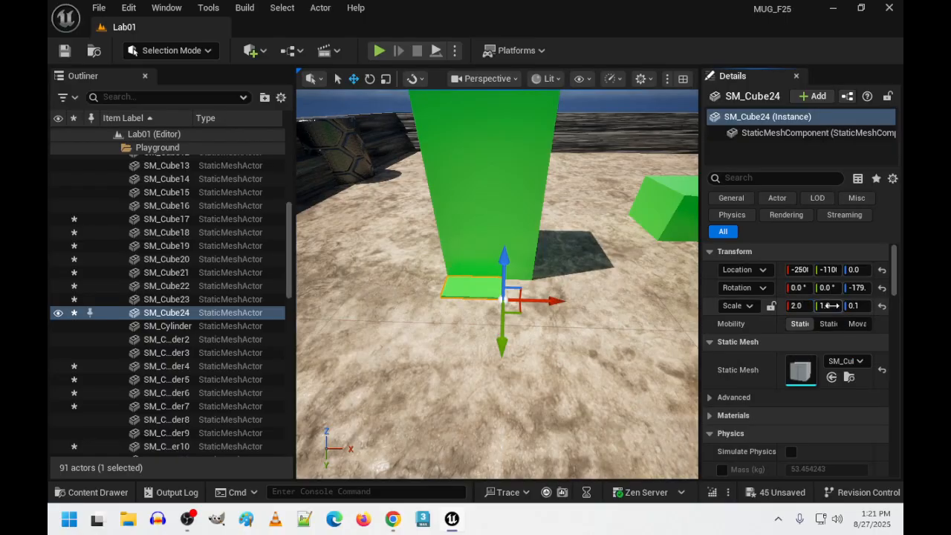
pyautogui.click(831, 305)
pyautogui.write('0.7')
pyautogui.press('Return')
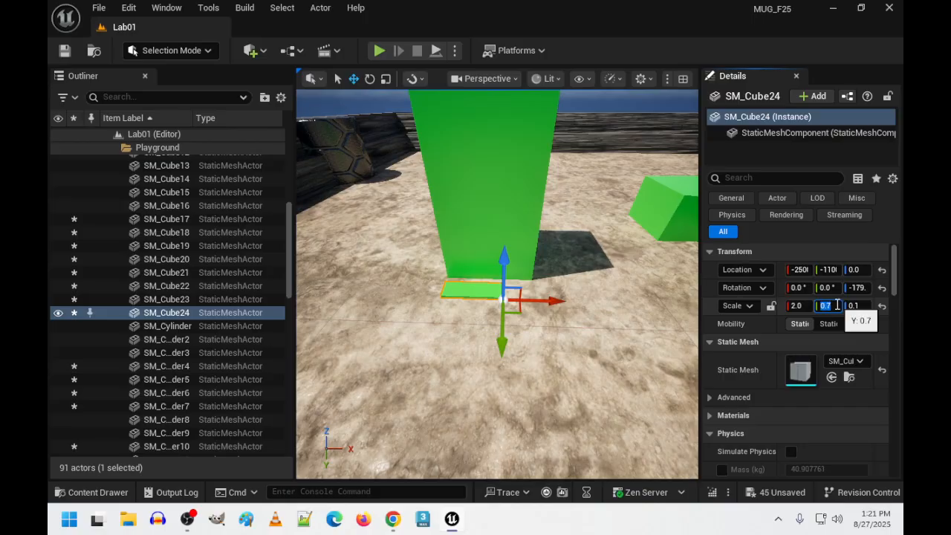
# Rotate the slab to 0° about the Z axis and move it to X -2600, Y -1200 against the tall block's base.
pyautogui.moveTo(564, 269); pyautogui.dragTo(453, 257, button='right')
pyautogui.press('d')
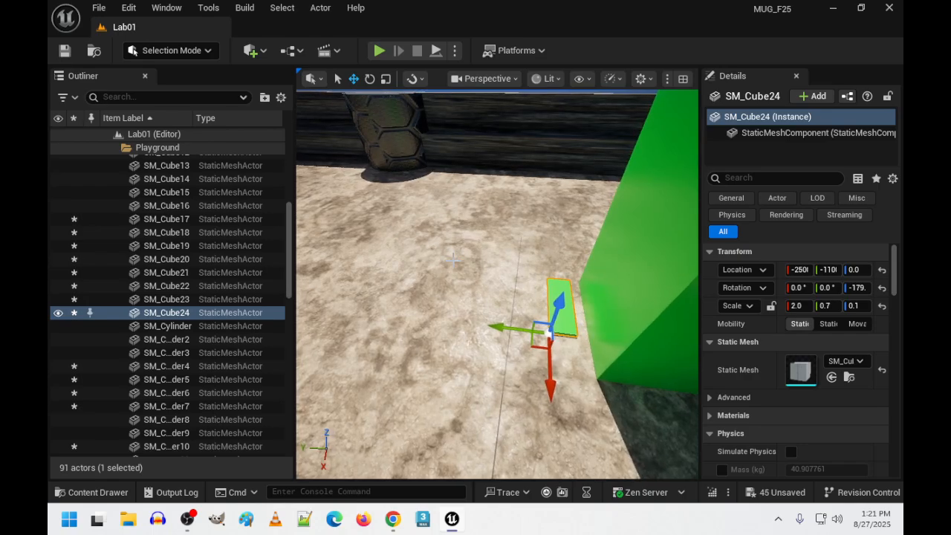
pyautogui.press('e')
pyautogui.moveTo(520, 392); pyautogui.dragTo(524, 415)
pyautogui.press('w')
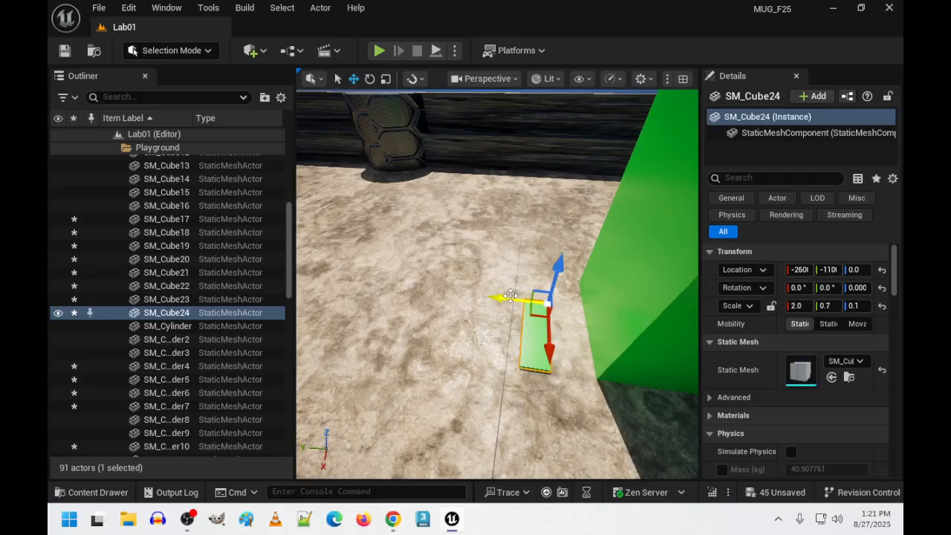
pyautogui.moveTo(519, 300); pyautogui.dragTo(555, 305)
pyautogui.moveTo(661, 317); pyautogui.dragTo(660, 317, button='right')
pyautogui.moveTo(567, 327); pyautogui.dragTo(545, 329)
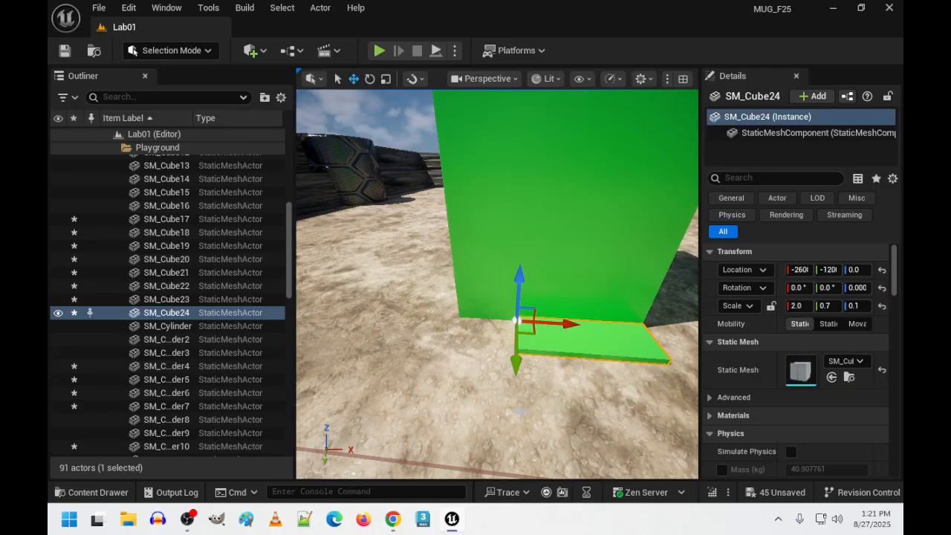
# Examine the slab's placement at the base of the tall block from several sides.
pyautogui.moveTo(595, 473); pyautogui.dragTo(577, 464, button='right')
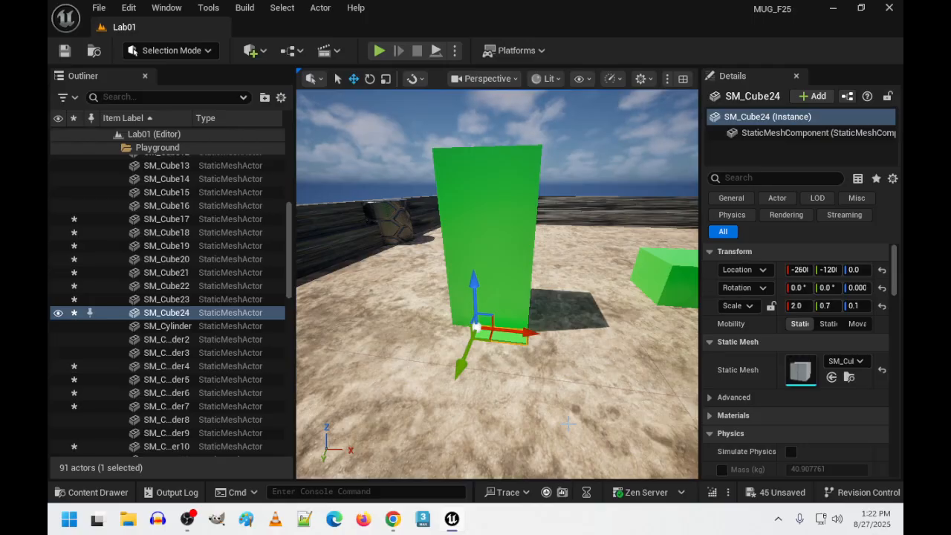
pyautogui.moveTo(568, 423); pyautogui.dragTo(568, 422, button='right')
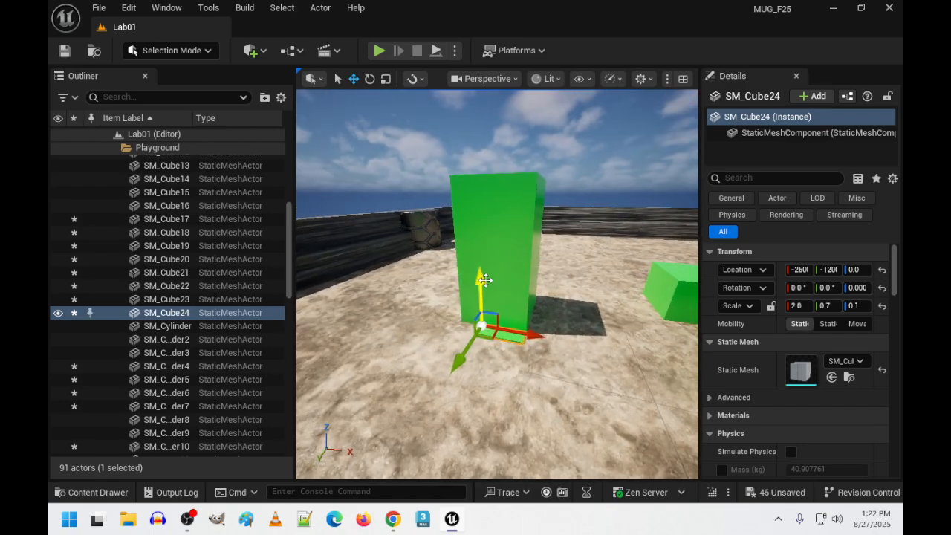
pyautogui.moveTo(480, 279); pyautogui.dragTo(485, 320)
pyautogui.moveTo(485, 320); pyautogui.dragTo(485, 319, button='right')
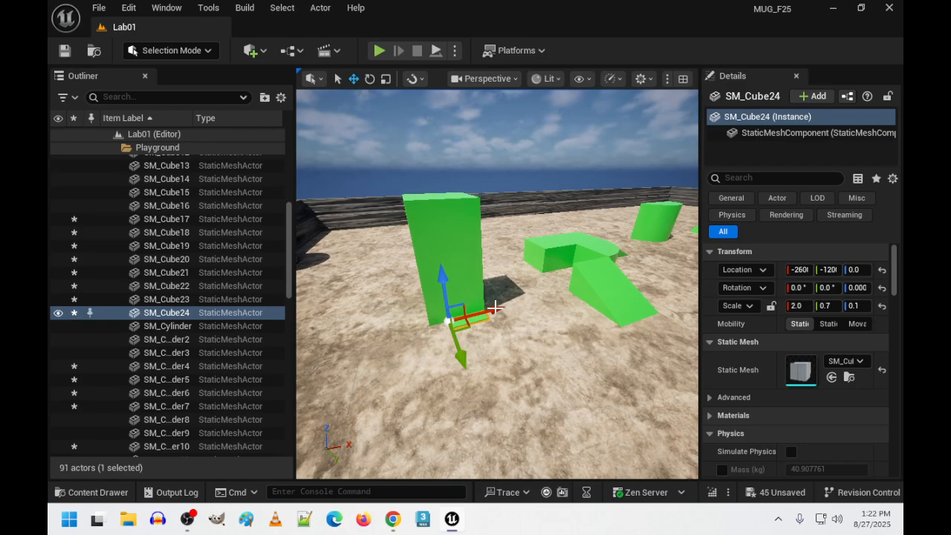
pyautogui.moveTo(460, 285)
pyautogui.mouseDown(button='right')
pyautogui.moveTo(462, 260)
pyautogui.moveTo(497, 236)
pyautogui.moveTo(540, 266)
pyautogui.moveTo(451, 275)
pyautogui.mouseUp(button='right')
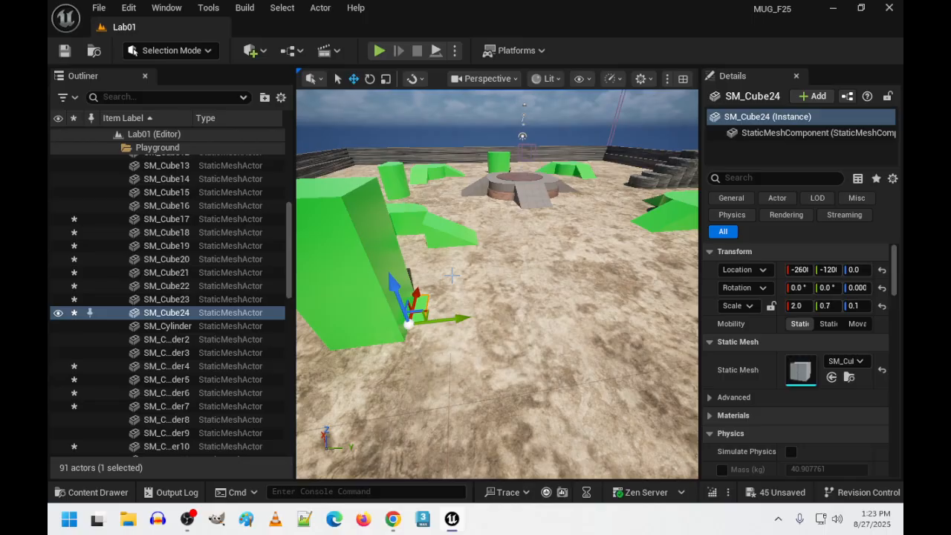
pyautogui.moveTo(341, 280); pyautogui.dragTo(450, 299, button='right')
pyautogui.press('w')
pyautogui.press('s')
pyautogui.press('w')
pyautogui.press('s')
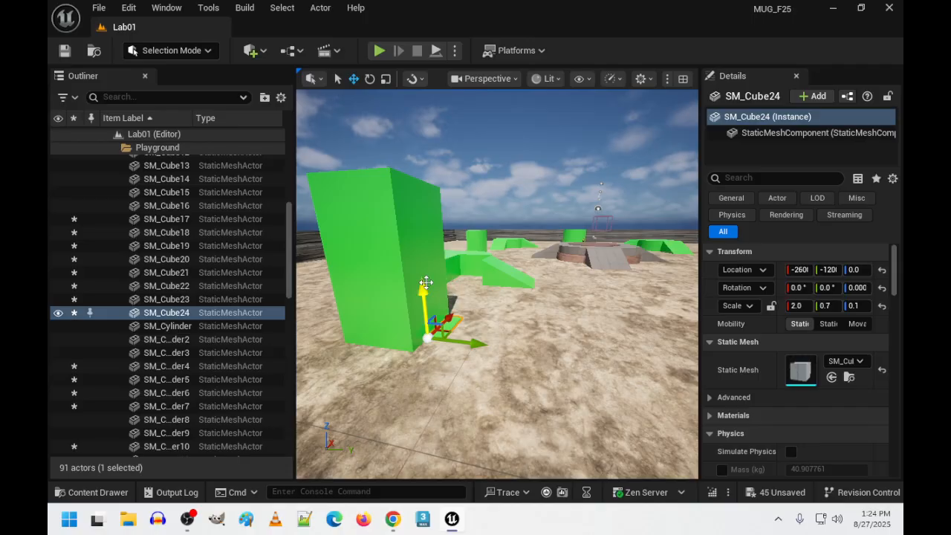
# Duplicate the slab and raise the copy to Z 600 at the top of the tall block.
pyautogui.hotkey('ctrl', 'd')
pyautogui.moveTo(425, 299); pyautogui.dragTo(421, 122)
pyautogui.moveTo(422, 123); pyautogui.dragTo(381, 155, button='right')
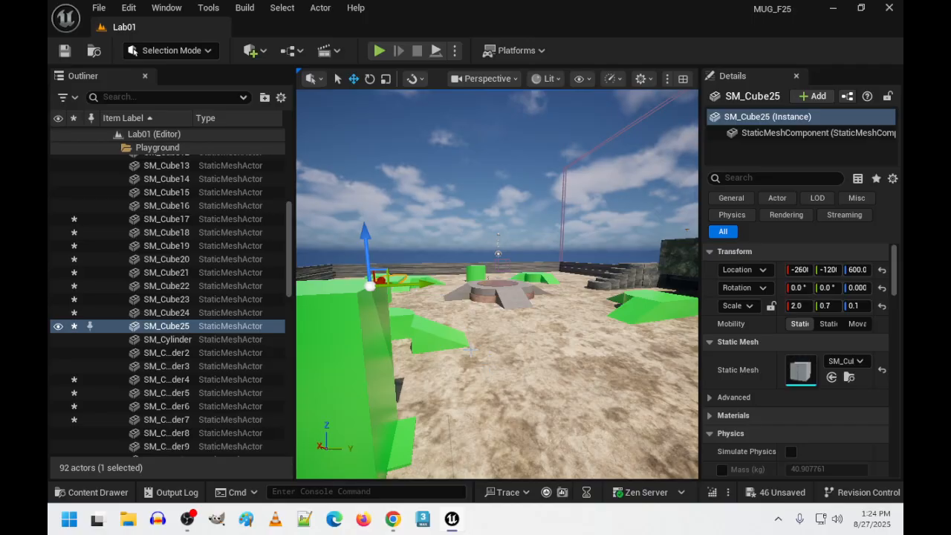
# Examine the tall green block with its slabs and the ground between it and the stone blocks by the staircase.
pyautogui.moveTo(480, 441)
pyautogui.mouseDown(button='right')
pyautogui.moveTo(401, 423)
pyautogui.moveTo(394, 430)
pyautogui.moveTo(484, 443)
pyautogui.mouseUp(button='right')
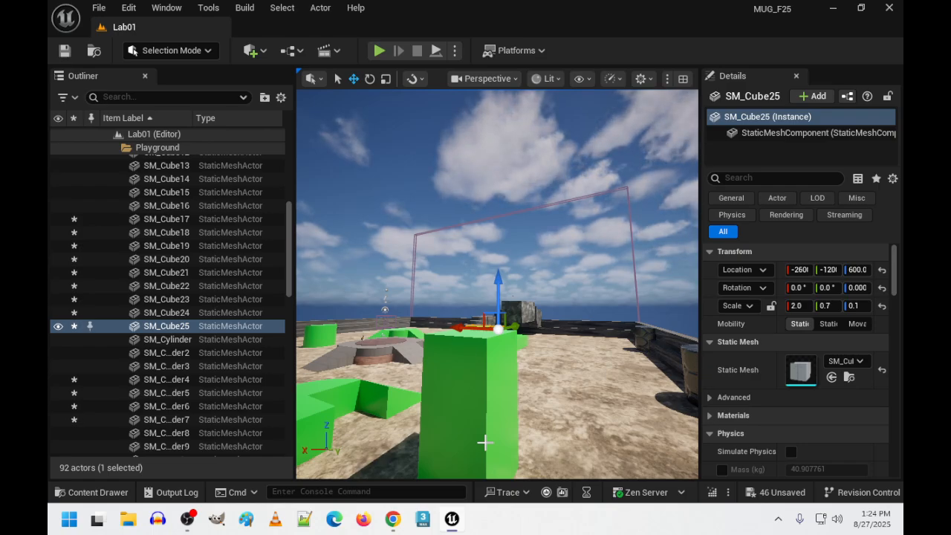
pyautogui.press('w')
pyautogui.moveTo(454, 423); pyautogui.dragTo(622, 376, button='right')
pyautogui.press('s')
pyautogui.press('a')
pyautogui.press('w')
pyautogui.press('s')
pyautogui.rightClick(622, 376)
# Select the long raised stone block beside the staircase and examine it from several sides.
pyautogui.click(558, 319)
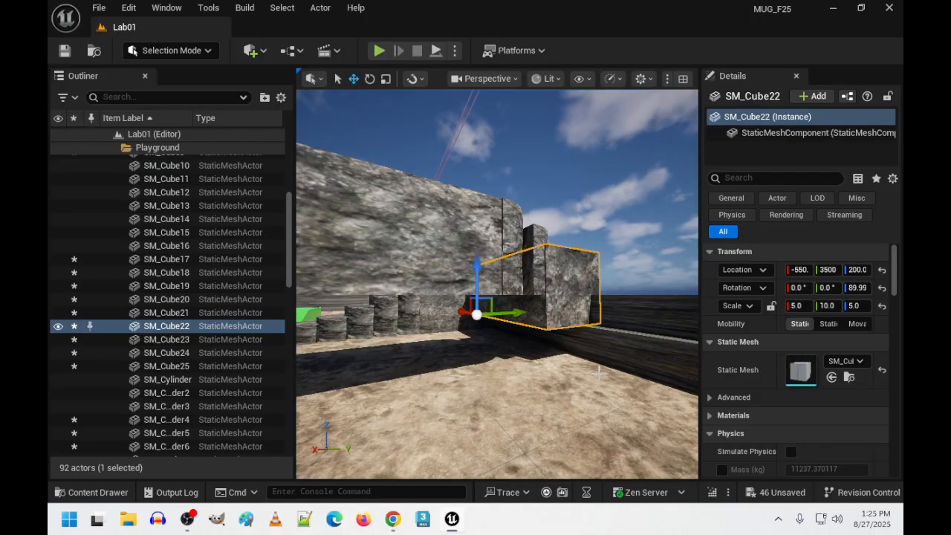
pyautogui.press('w')
pyautogui.moveTo(622, 286); pyautogui.dragTo(455, 394, button='right')
pyautogui.press('s')
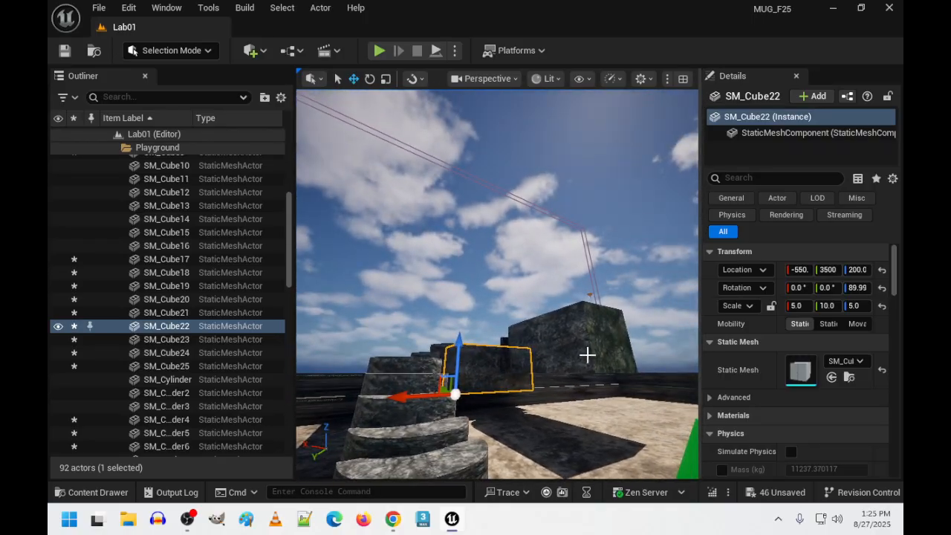
pyautogui.moveTo(587, 355); pyautogui.dragTo(460, 369, button='right')
pyautogui.press('w')
pyautogui.press('s')
pyautogui.press('w')
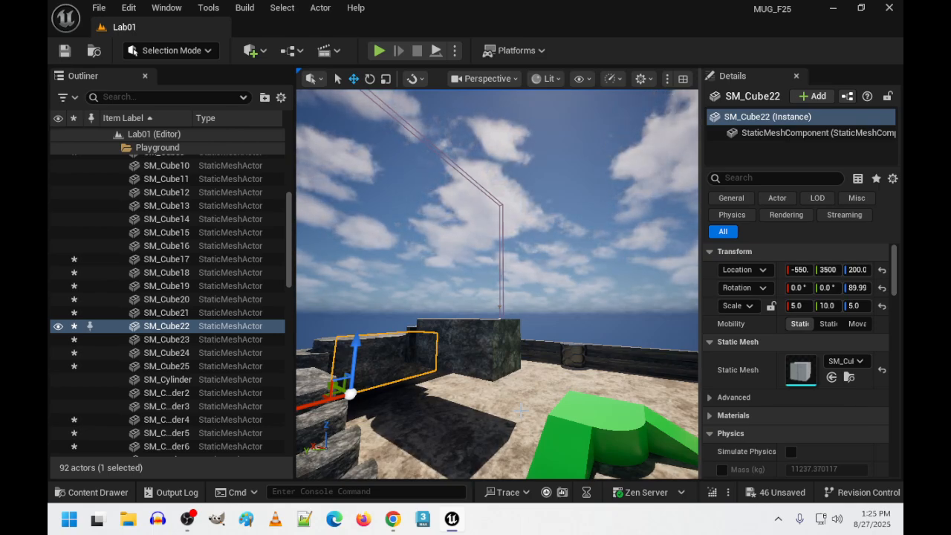
# Survey the green ramps, cylinders, central platform and perimeter walls across the playground.
pyautogui.moveTo(490, 431); pyautogui.dragTo(649, 425, button='right')
pyautogui.press('w')
pyautogui.press('d')
pyautogui.press('w')
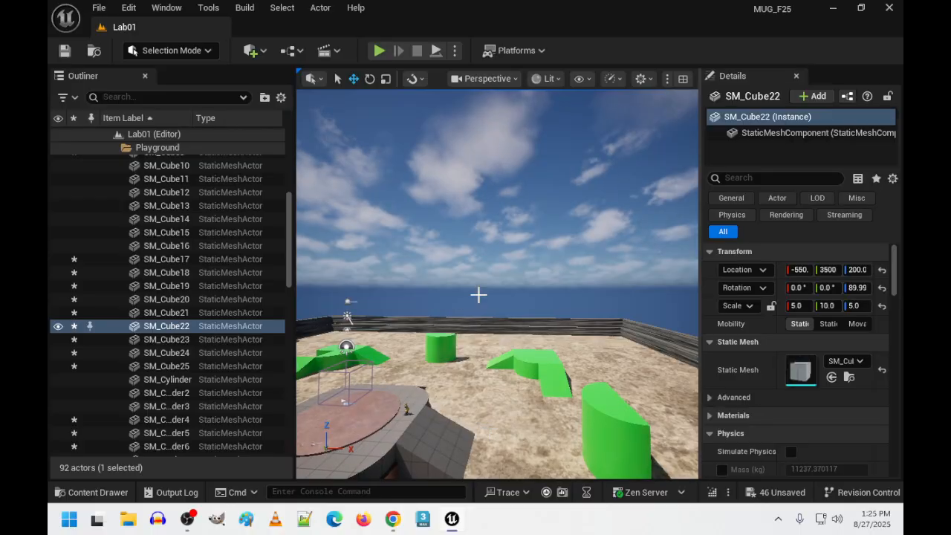
pyautogui.moveTo(540, 293); pyautogui.dragTo(657, 297, button='right')
pyautogui.moveTo(497, 283); pyautogui.dragTo(529, 283, button='right')
pyautogui.press('s')
pyautogui.press('w')
pyautogui.press('s')
pyautogui.press('w')
pyautogui.press('s')
pyautogui.press('w')
pyautogui.press('s')
pyautogui.press('w')
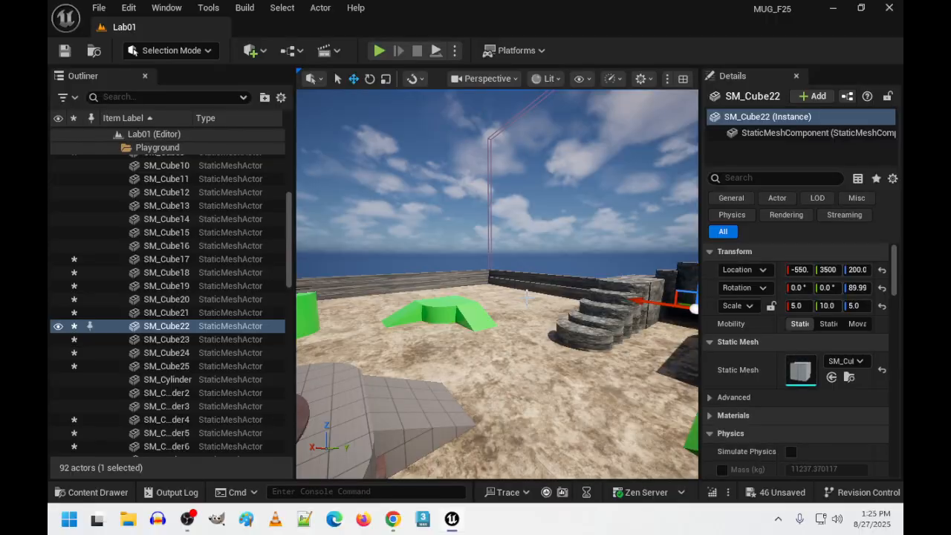
# Save the current level and clear the stone block's selection.
pyautogui.hotkey('ctrl', 's')
pyautogui.press('Escape')
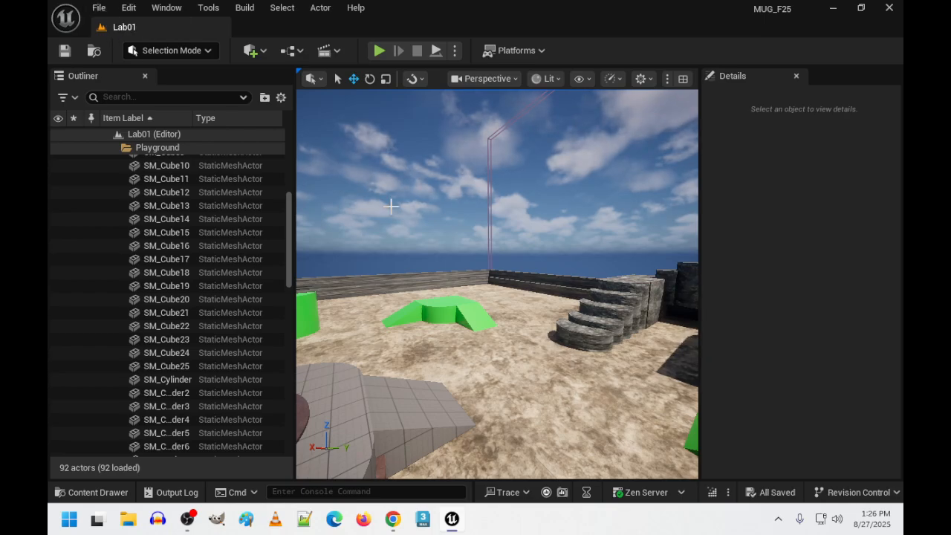
pyautogui.click(99, 7)
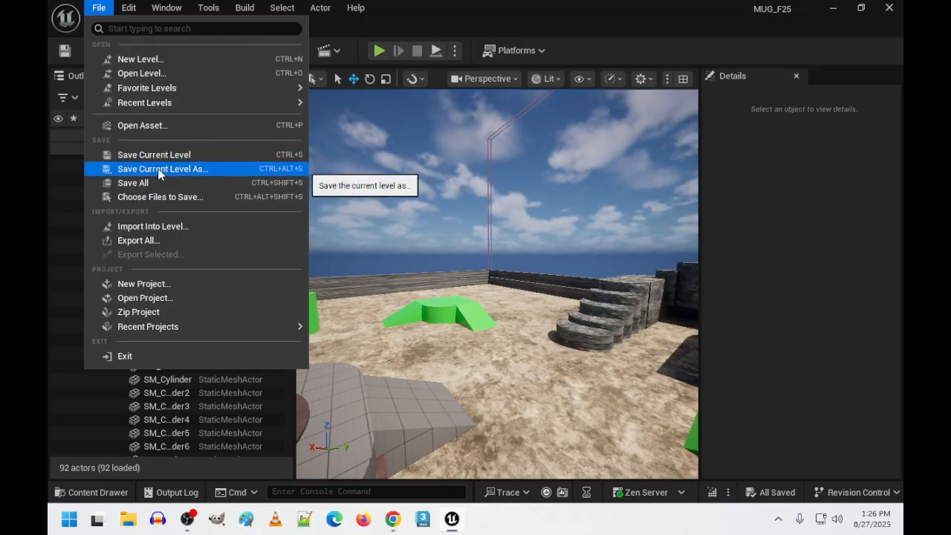
pyautogui.click(462, 238)
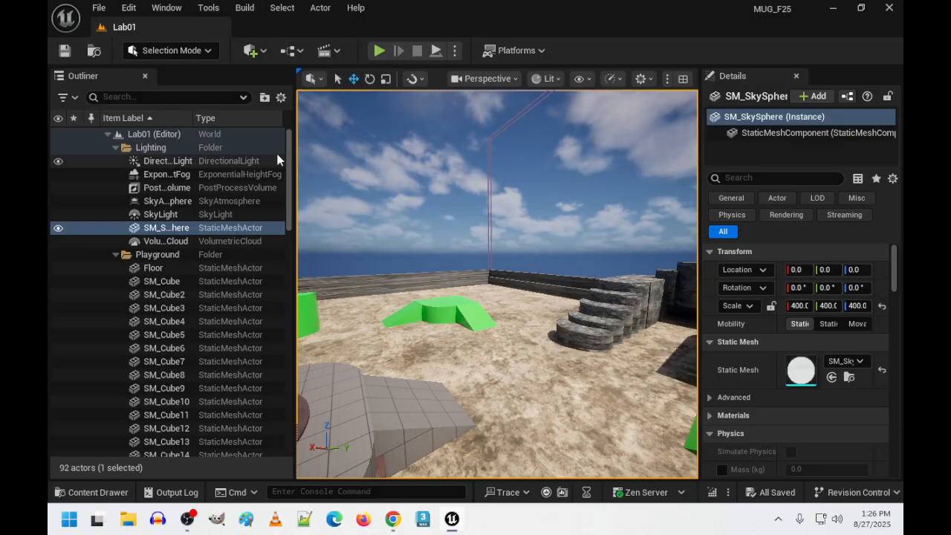
# Open the Lab01 level blueprint and dock its editor beside the level editor.
pyautogui.click(330, 50)
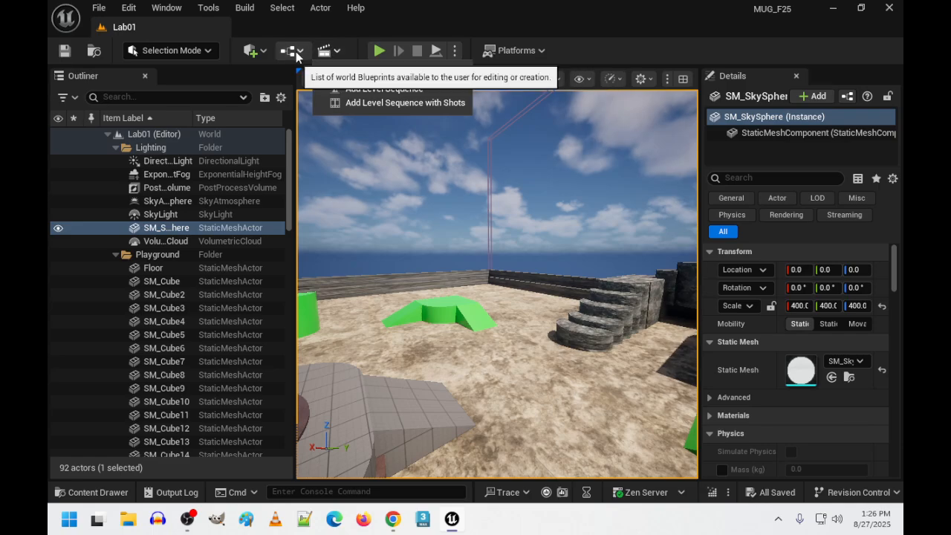
pyautogui.click(296, 52)
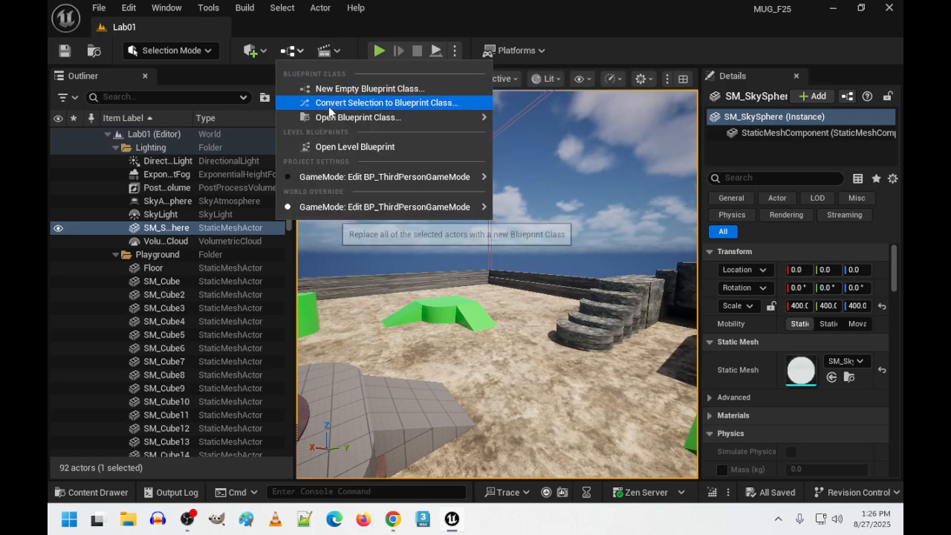
pyautogui.click(335, 152)
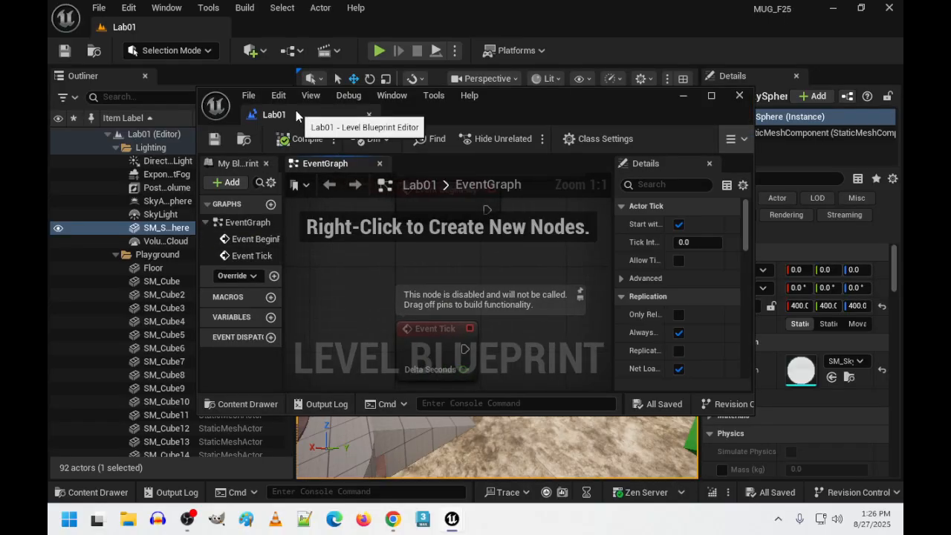
pyautogui.moveTo(295, 113); pyautogui.dragTo(275, 24)
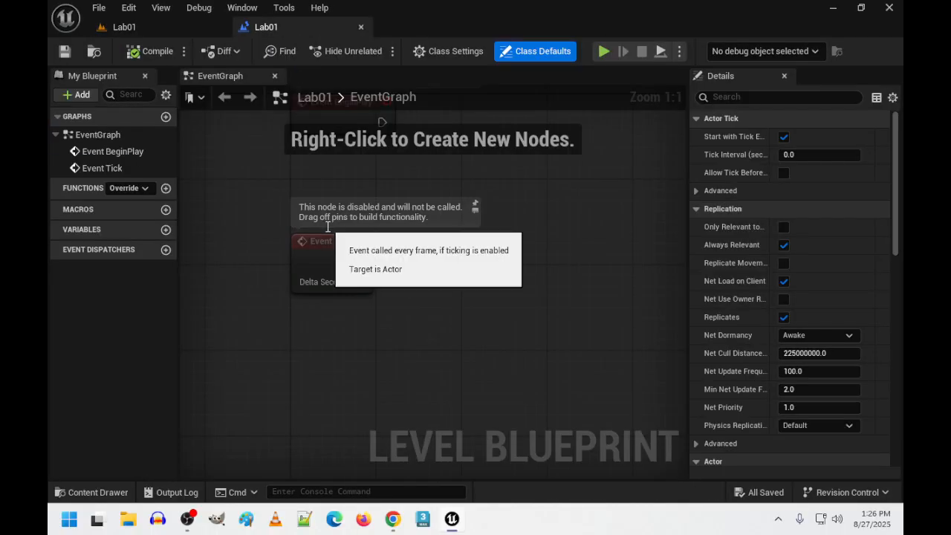
# Compare the level view with the level blueprint's event graph and return to the level view.
pyautogui.click(156, 23)
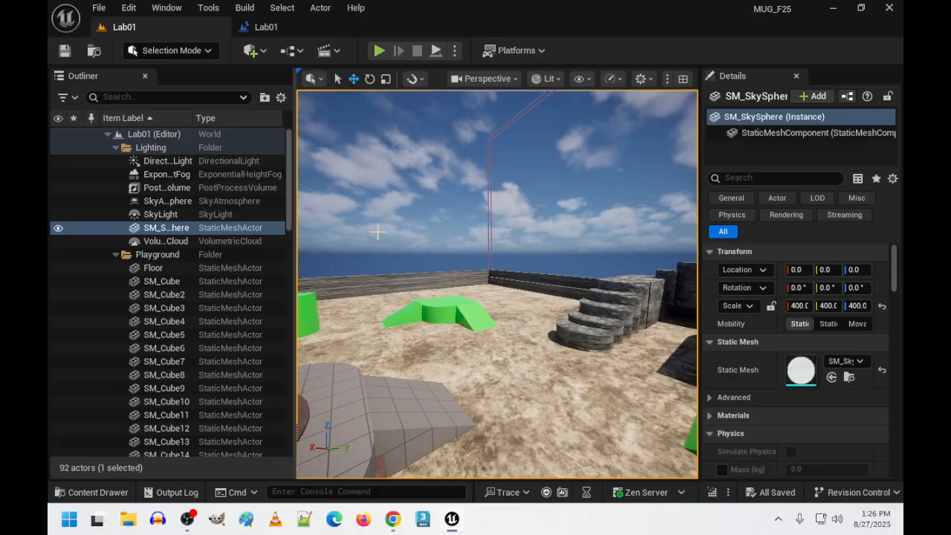
pyautogui.click(290, 26)
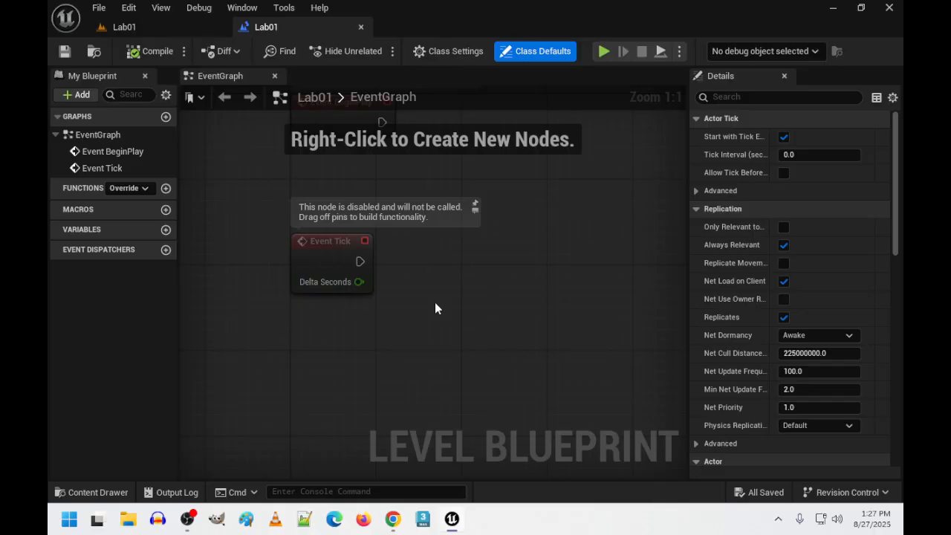
pyautogui.click(123, 27)
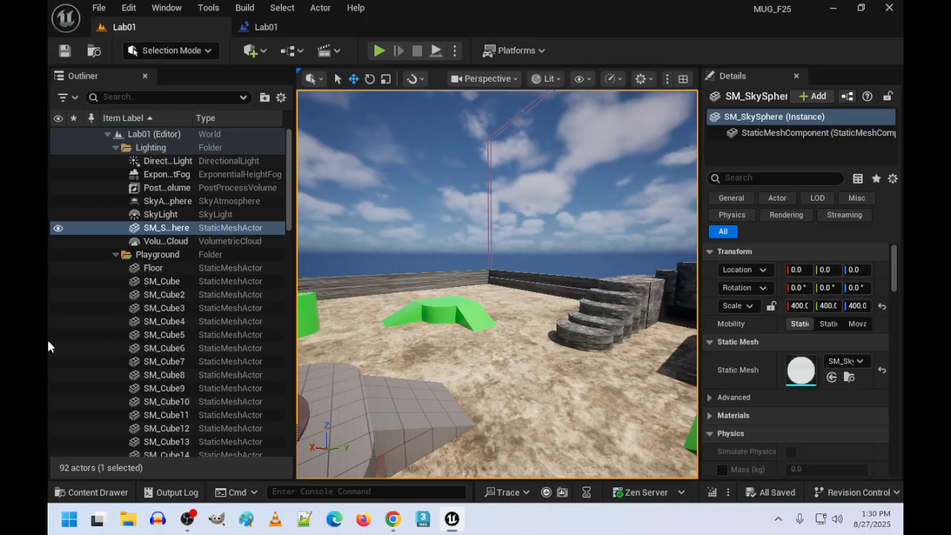
# Duplicate the long raised stone block with its four rounded end pieces and move the copies along Y onto open ground near the central platform.
pyautogui.press('w')
pyautogui.moveTo(479, 357); pyautogui.dragTo(438, 371, button='right')
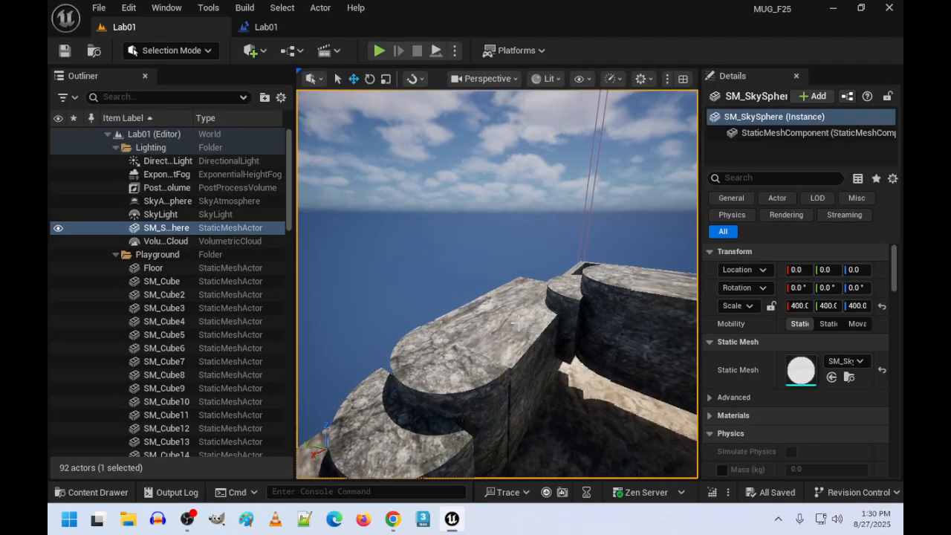
pyautogui.click(503, 333)
pyautogui.keyDown('ctrl'); pyautogui.click(462, 380); pyautogui.keyUp('ctrl')
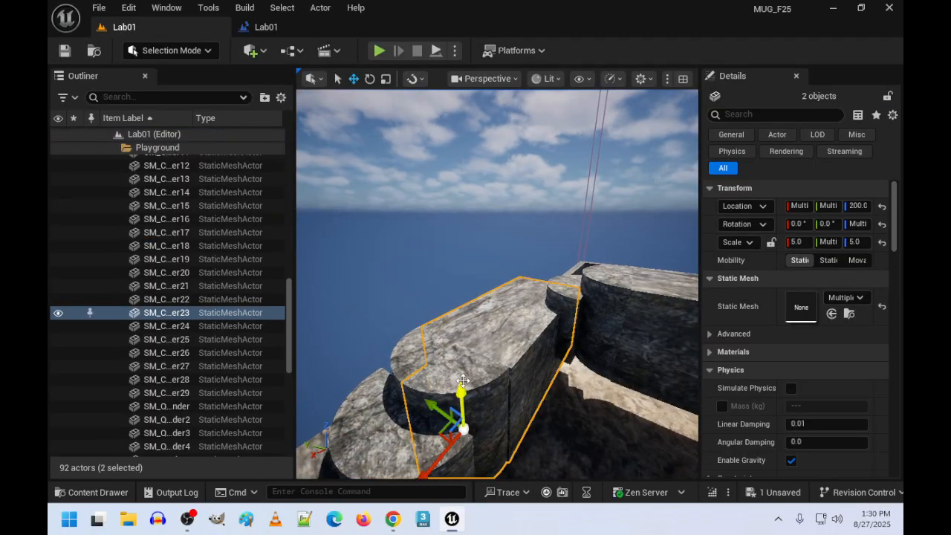
pyautogui.keyDown('ctrl'); pyautogui.click(407, 364); pyautogui.keyUp('ctrl')
pyautogui.keyDown('ctrl'); pyautogui.click(392, 451); pyautogui.keyUp('ctrl')
pyautogui.keyDown('ctrl'); pyautogui.click(345, 418); pyautogui.keyUp('ctrl')
pyautogui.moveTo(346, 418); pyautogui.dragTo(315, 402, button='right')
pyautogui.moveTo(421, 433); pyautogui.dragTo(420, 433, button='right')
pyautogui.hotkey('ctrl', 'd')
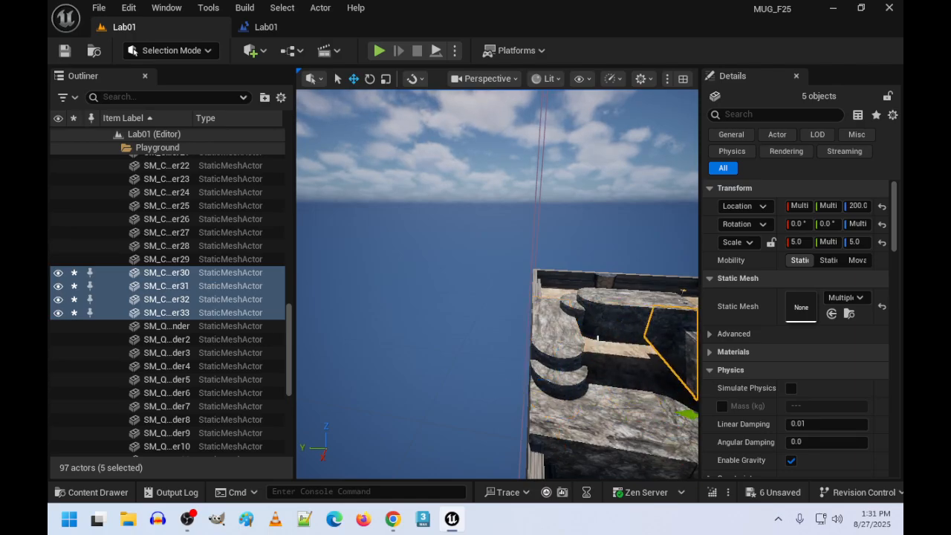
pyautogui.moveTo(436, 339)
pyautogui.mouseDown(button='right')
pyautogui.moveTo(468, 335)
pyautogui.moveTo(435, 339)
pyautogui.mouseUp(button='right')
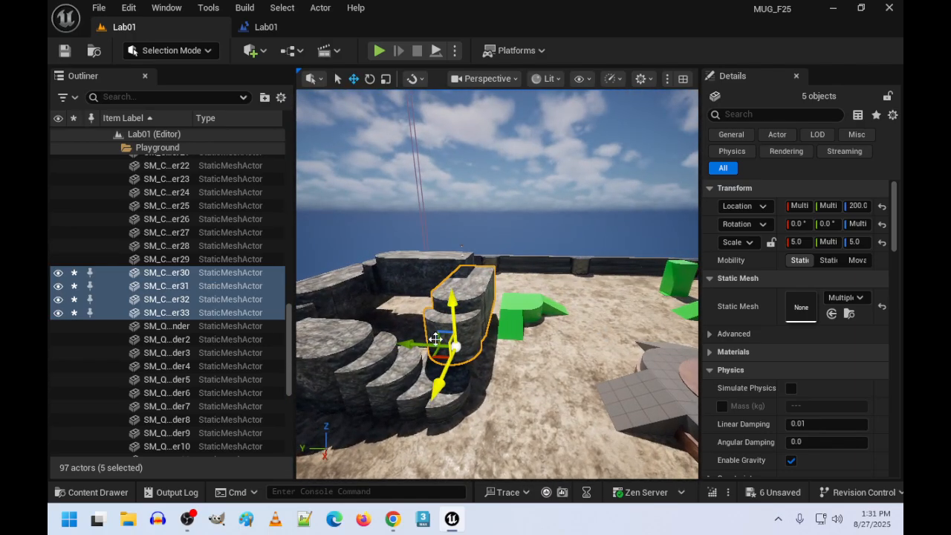
pyautogui.moveTo(404, 339); pyautogui.dragTo(602, 358)
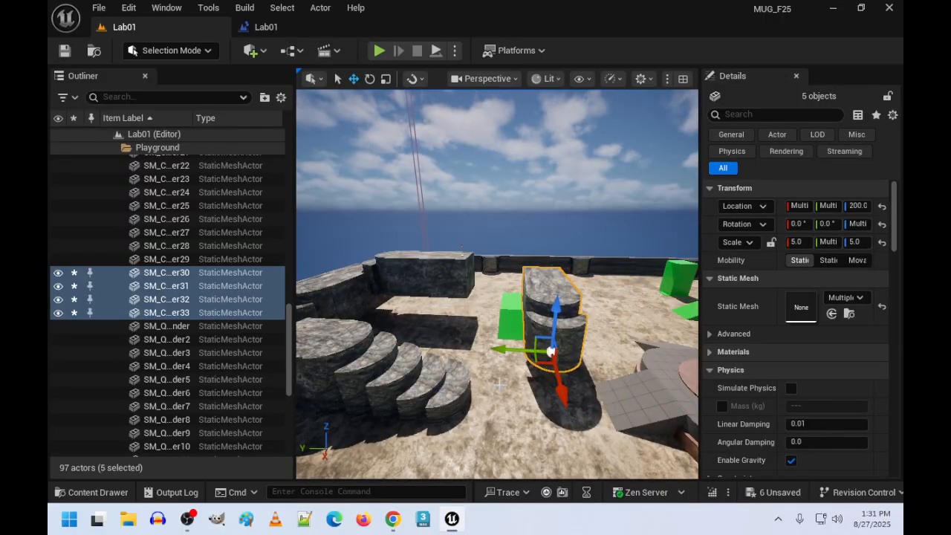
# Drop the two front rounded pieces from the selection and lower the remaining three copied pieces to Z 0.
pyautogui.moveTo(508, 389); pyautogui.dragTo(550, 372, button='right')
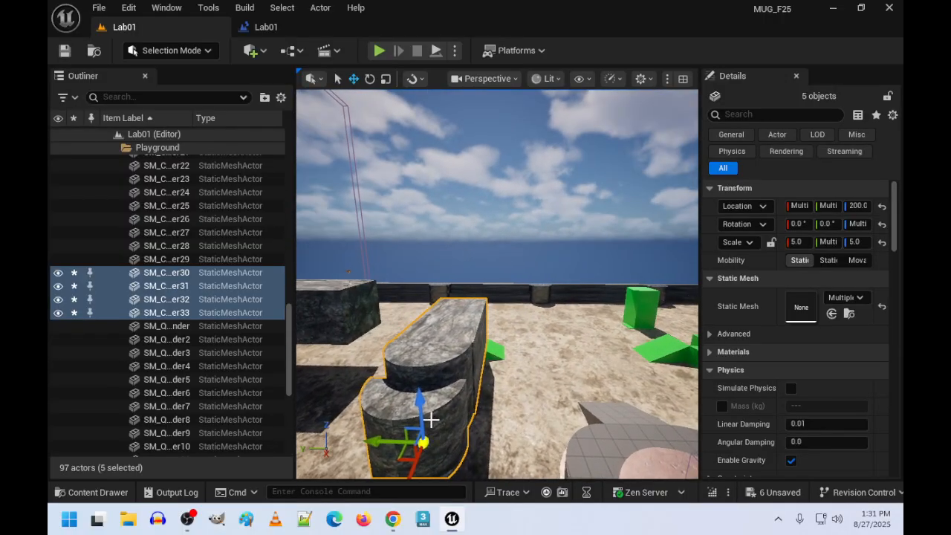
pyautogui.keyDown('ctrl'); pyautogui.click(377, 430); pyautogui.keyUp('ctrl')
pyautogui.keyDown('ctrl'); pyautogui.click(380, 431); pyautogui.keyUp('ctrl')
pyautogui.moveTo(552, 318); pyautogui.dragTo(461, 333, button='right')
pyautogui.moveTo(525, 309); pyautogui.dragTo(525, 319)
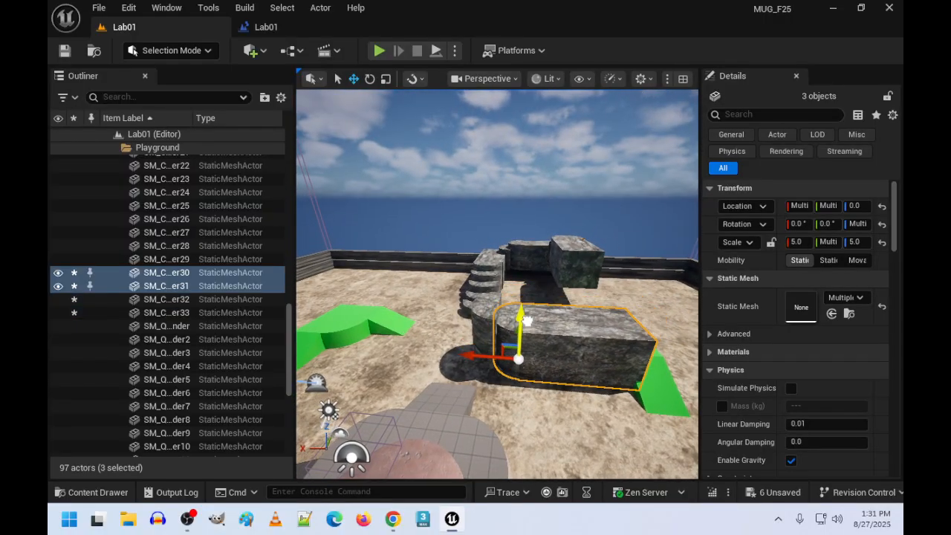
# Lower the copied long rectangular block further, so its top forms a step below its rounded end.
pyautogui.moveTo(526, 319); pyautogui.dragTo(590, 312, button='right')
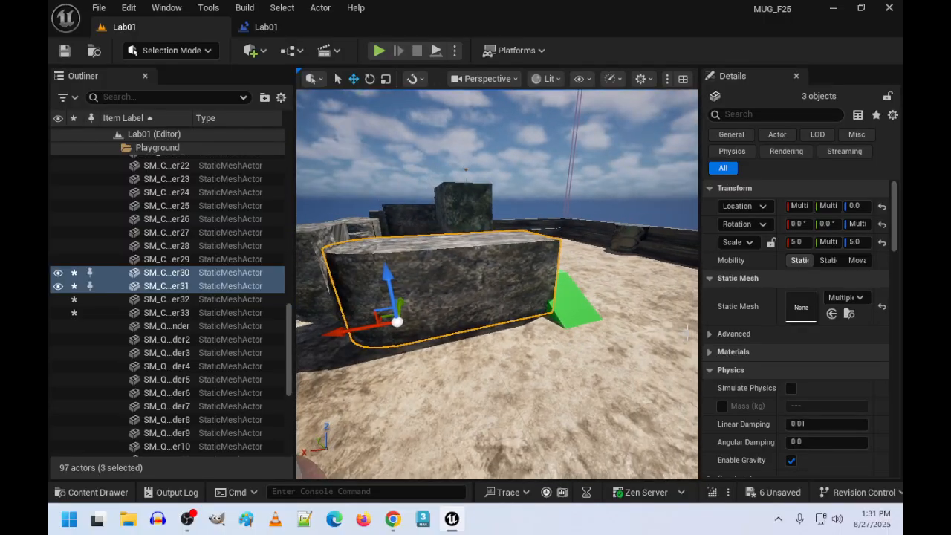
pyautogui.click(485, 327)
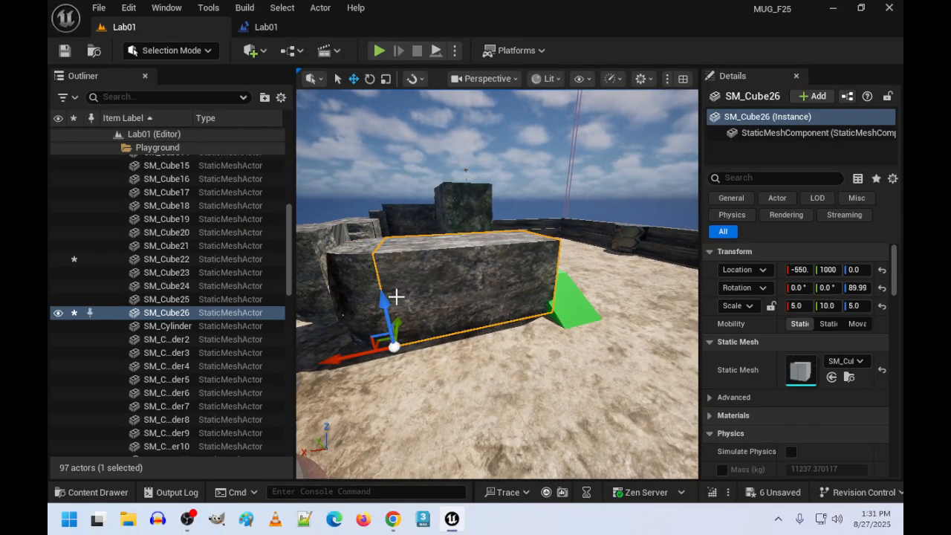
pyautogui.moveTo(385, 301); pyautogui.dragTo(387, 316)
pyautogui.moveTo(413, 323); pyautogui.dragTo(414, 323, button='right')
pyautogui.moveTo(520, 306); pyautogui.dragTo(479, 276, button='right')
# Check the copied block and its rounded pieces from the green ramp's side, and clear the selection.
pyautogui.keyDown('ctrl'); pyautogui.click(479, 275); pyautogui.keyUp('ctrl')
pyautogui.keyDown('ctrl'); pyautogui.click(489, 267); pyautogui.keyUp('ctrl')
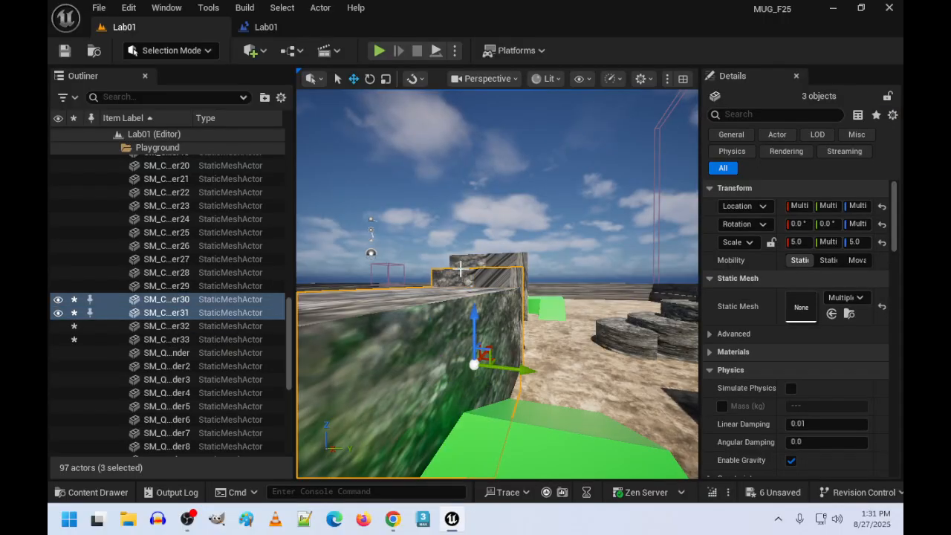
pyautogui.keyDown('ctrl'); pyautogui.click(484, 352); pyautogui.keyUp('ctrl')
pyautogui.keyDown('ctrl'); pyautogui.click(494, 313); pyautogui.keyUp('ctrl')
pyautogui.moveTo(494, 313); pyautogui.dragTo(494, 314, button='right')
pyautogui.moveTo(403, 251); pyautogui.dragTo(402, 250, button='right')
pyautogui.press('Escape')
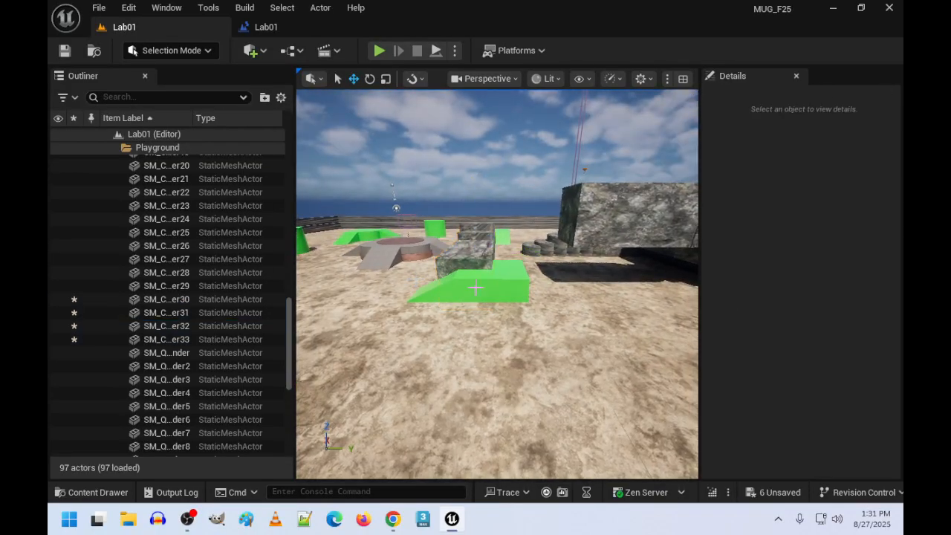
# Playtest the level, running from the central platform up the green ramp and along the stone block to the highest rounded step.
pyautogui.hotkey('alt', 'p')
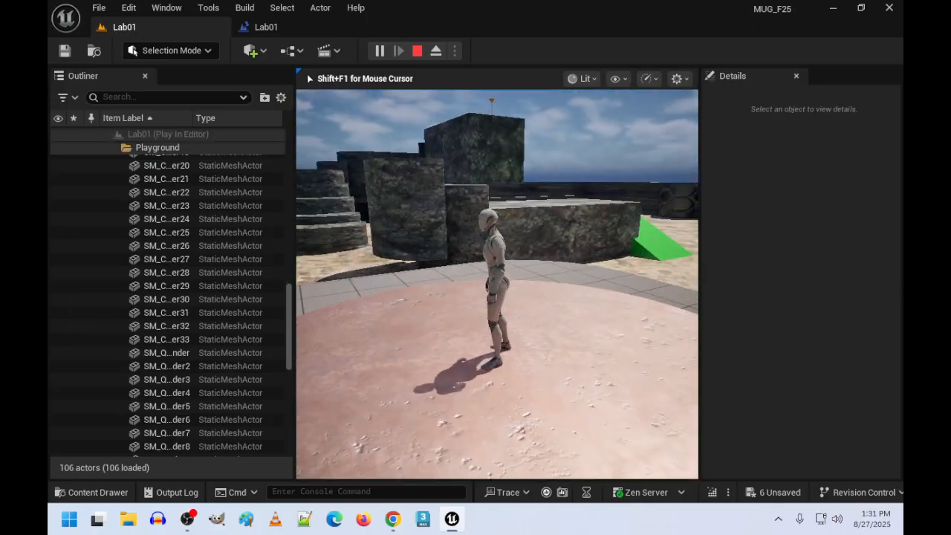
pyautogui.press('w')
pyautogui.press('w')
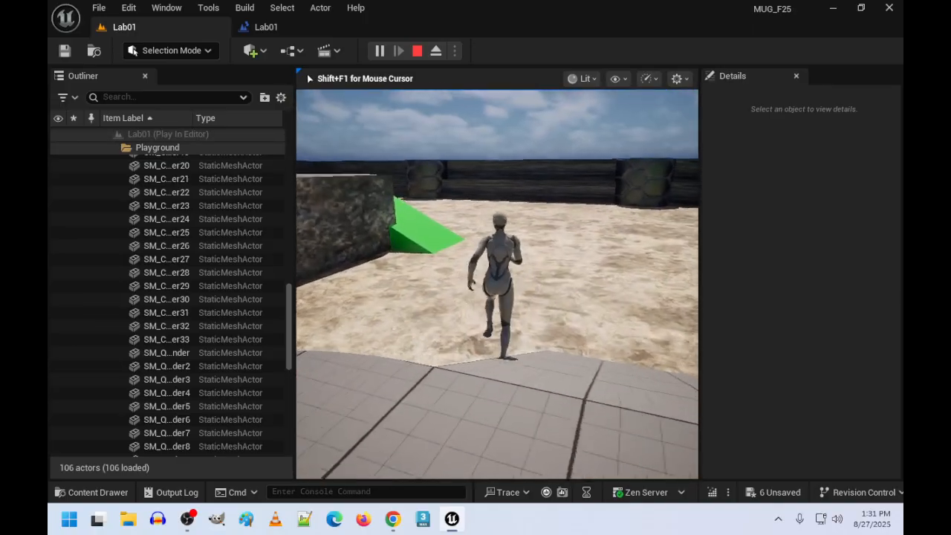
pyautogui.press('w')
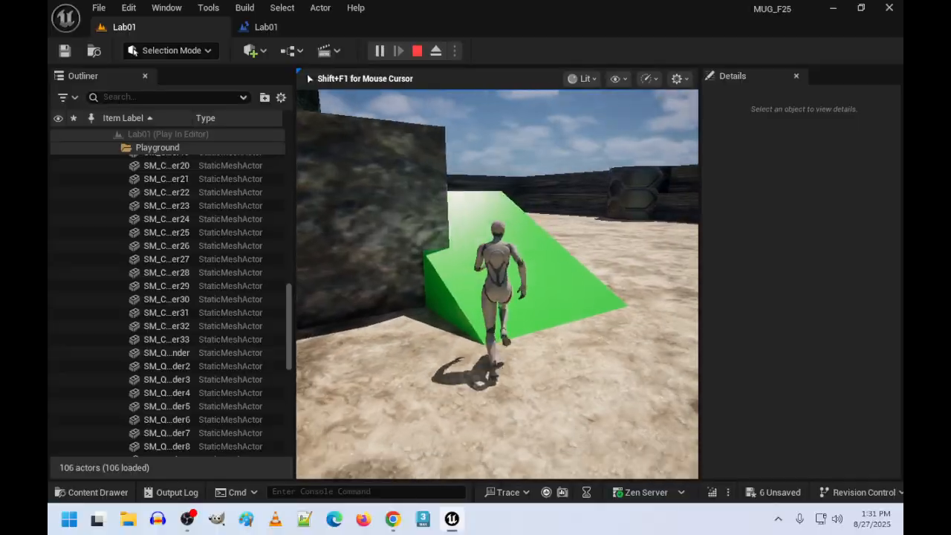
pyautogui.press('w')
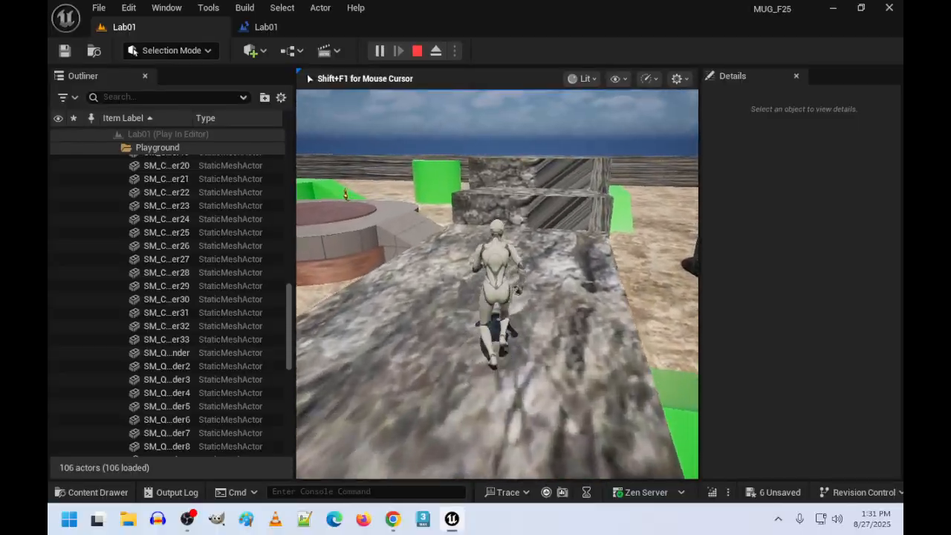
pyautogui.press('w')
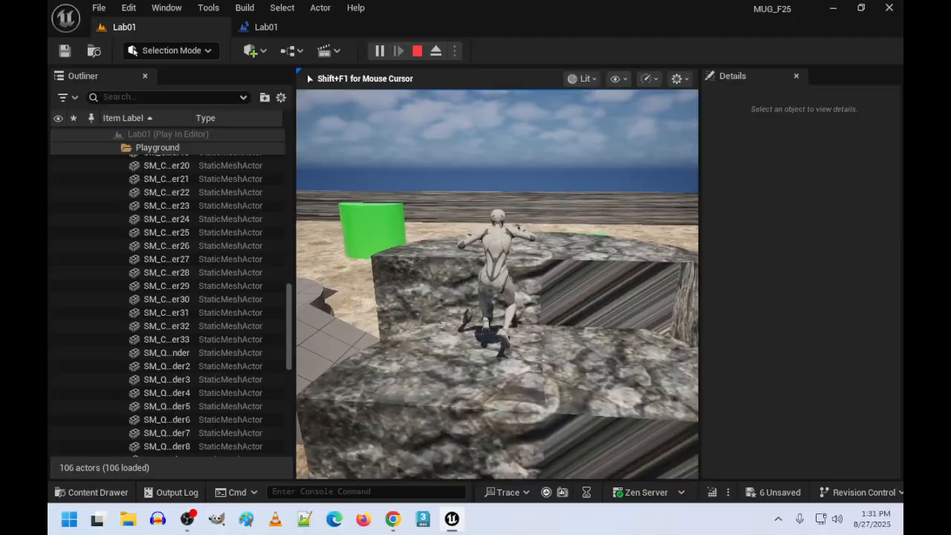
pyautogui.press('w')
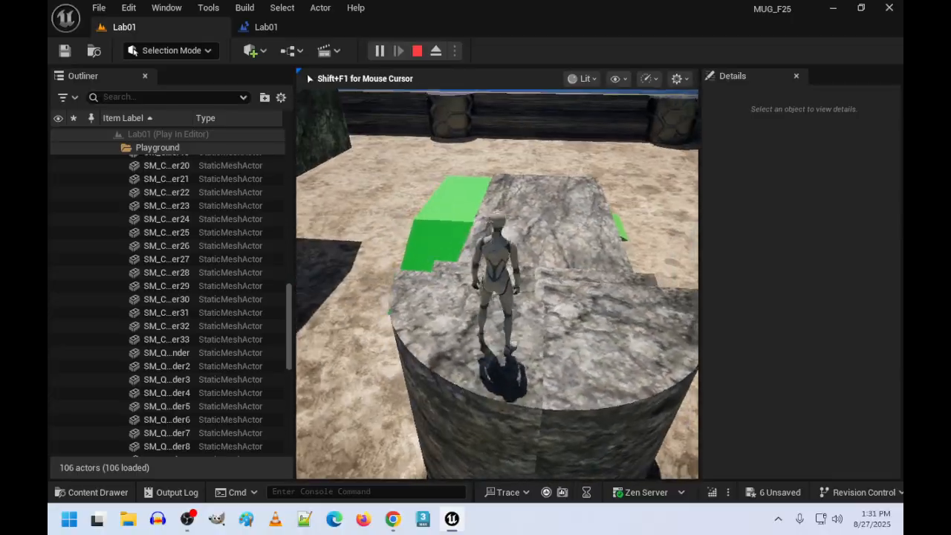
# Run the character back over the stone block and down the green ramp, and jump onto the block again from the ramp.
pyautogui.press('w')
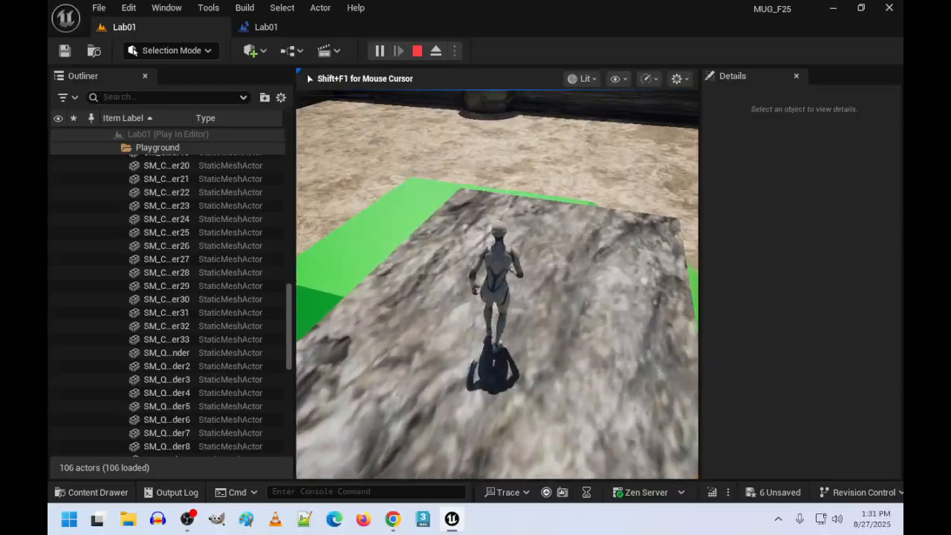
pyautogui.press('w')
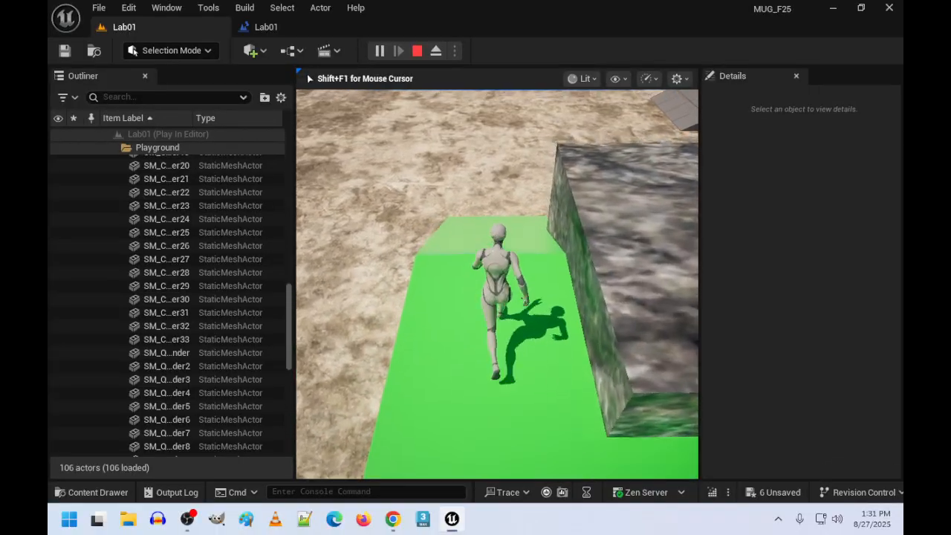
pyautogui.press('w')
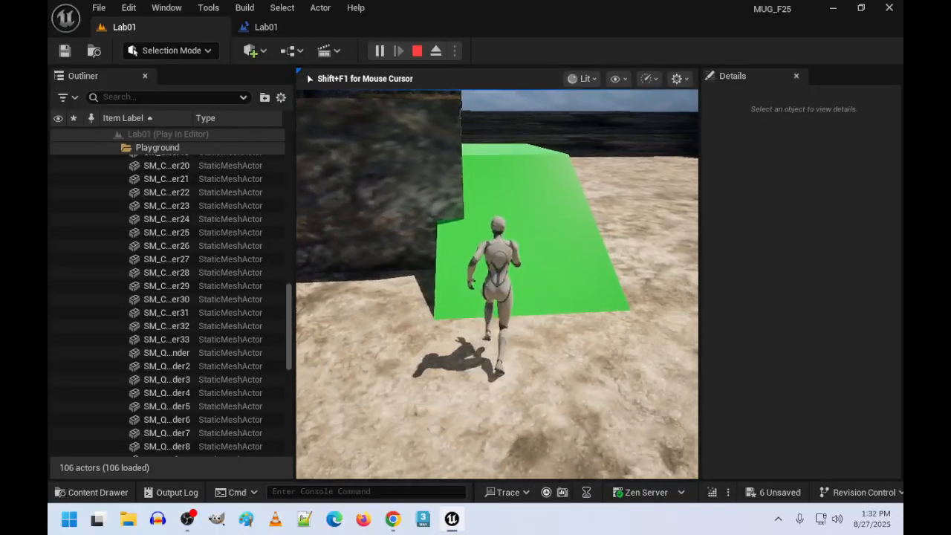
pyautogui.press('w')
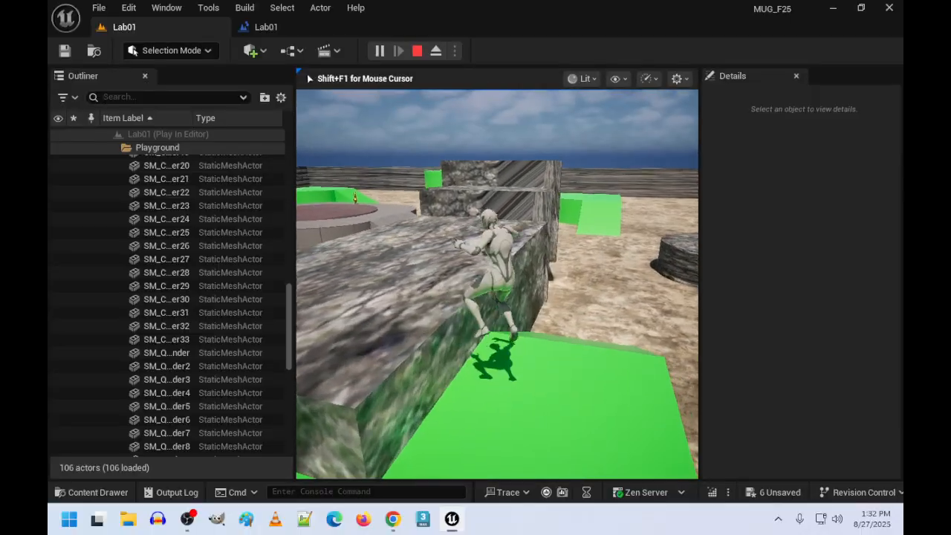
pyautogui.press('w')
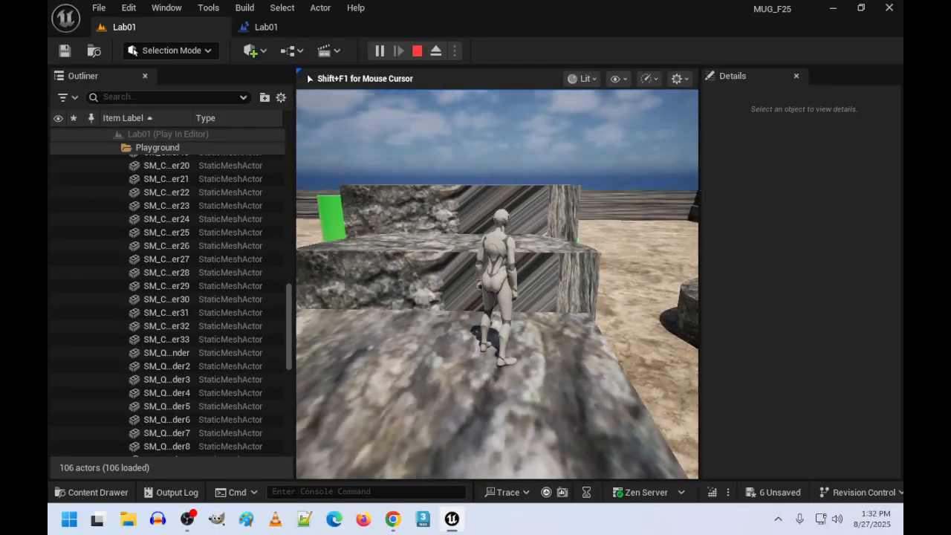
# Test jumping up the rounded stone steps at the block's end again, return along the block, and stop the playtest.
pyautogui.press('w')
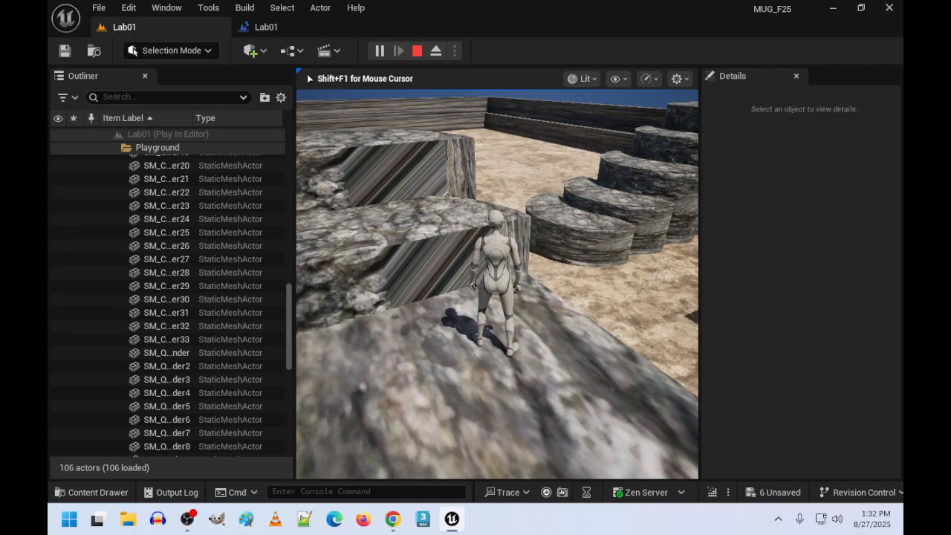
pyautogui.press('w')
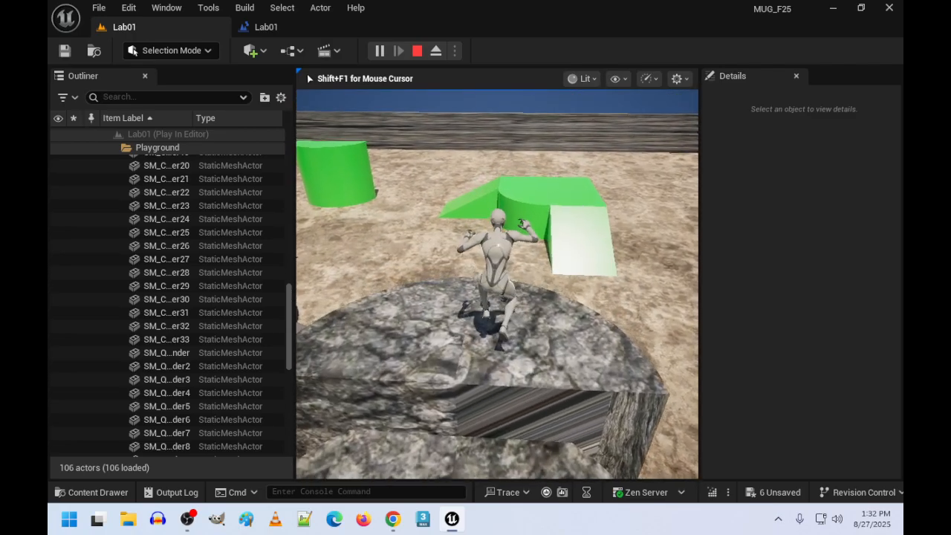
pyautogui.press('space')
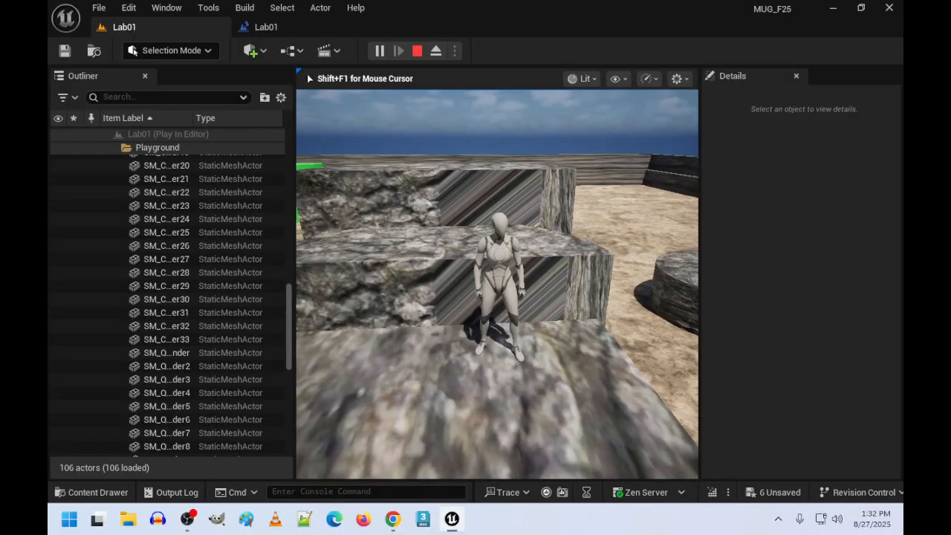
pyautogui.press('w')
pyautogui.press('space')
pyautogui.press('w')
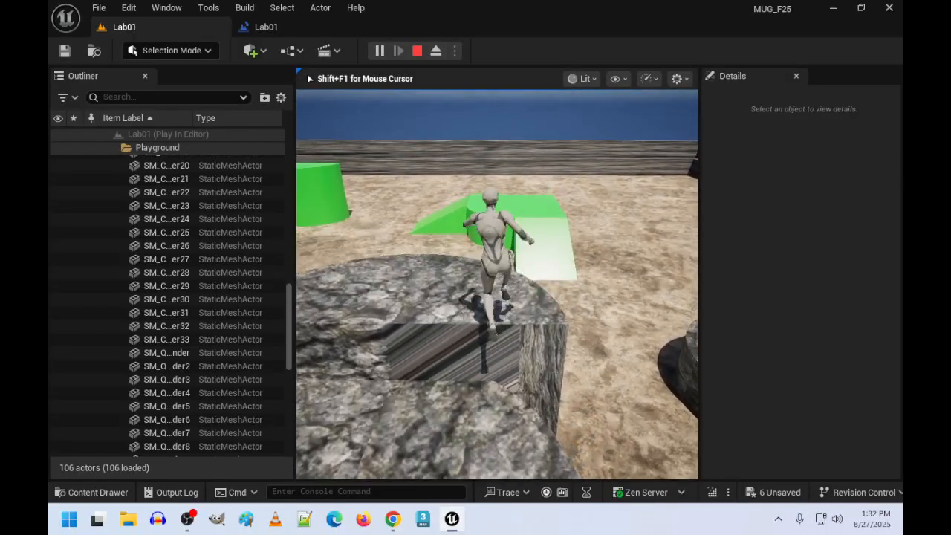
pyautogui.press('w')
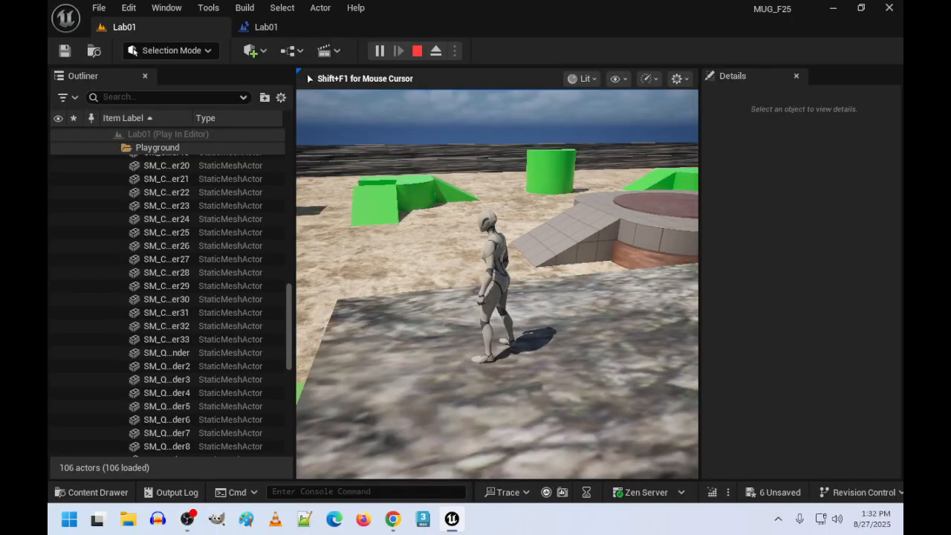
pyautogui.press('a')
pyautogui.press('Escape')
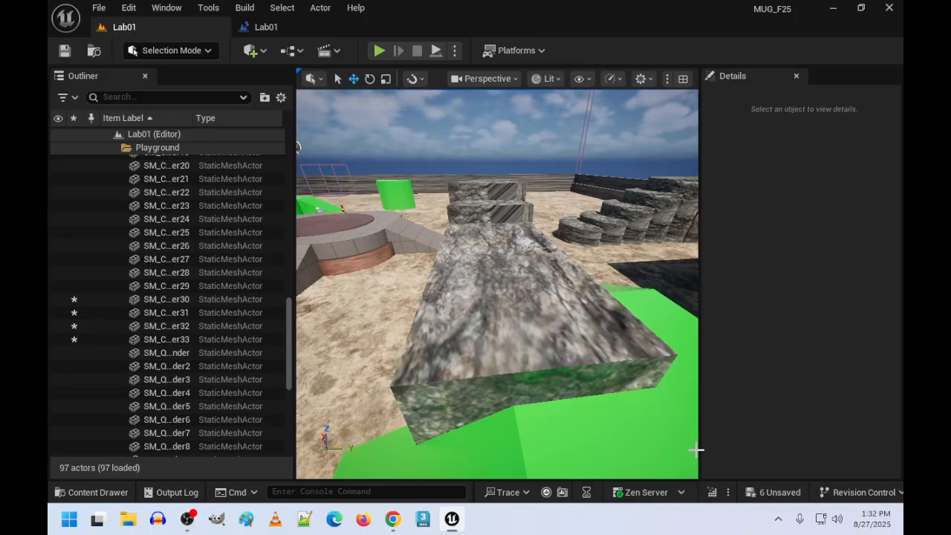
# Review the Lab 1 assignment requirements in Chrome, and return to Unreal Editor to save the current level.
pyautogui.hotkey('alt', 'Tab')
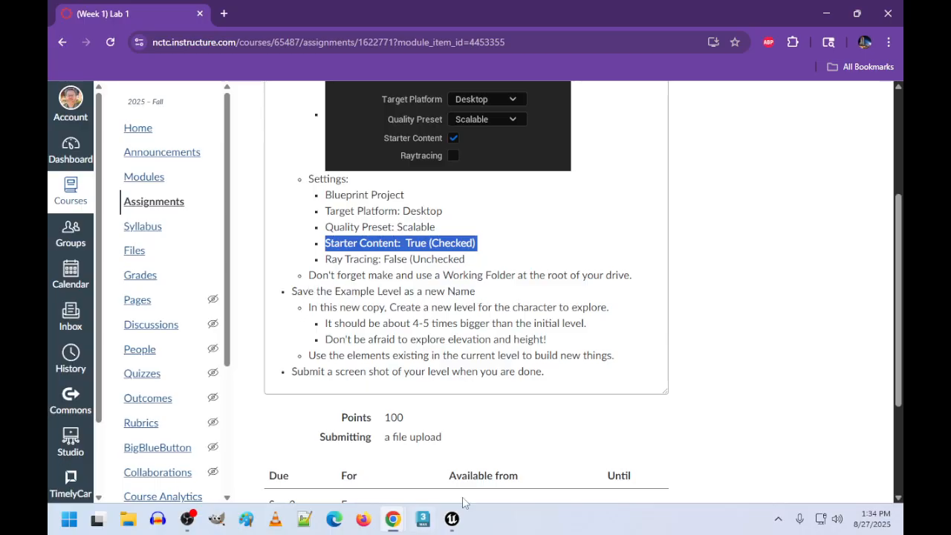
pyautogui.click(453, 518)
pyautogui.click(99, 7)
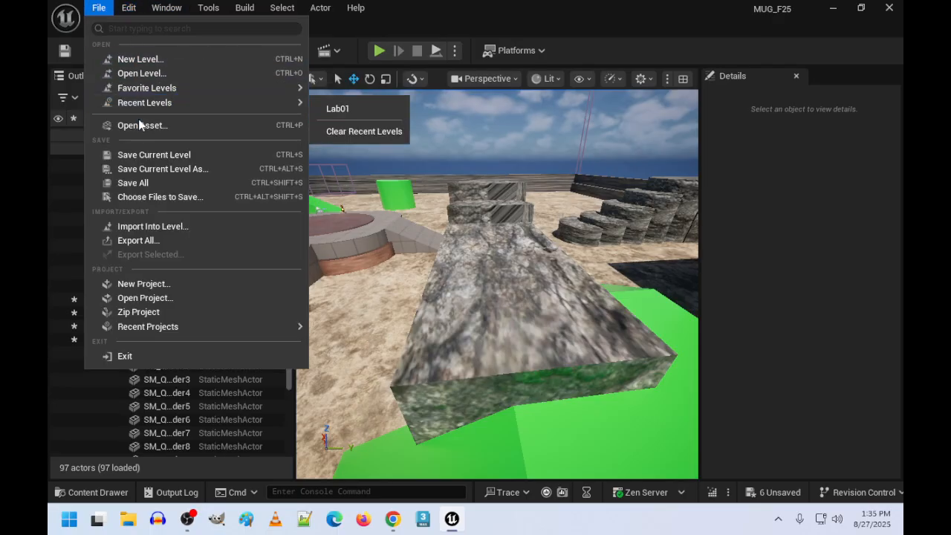
pyautogui.click(130, 154)
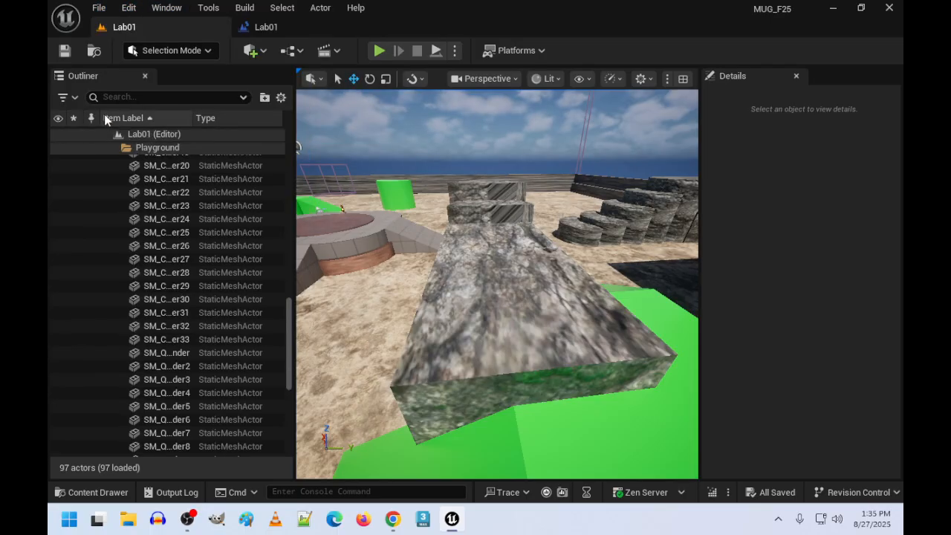
# Open the Lvl_ThirdPerson level from the Content/ThirdPerson folder.
pyautogui.click(99, 8)
pyautogui.moveTo(117, 29)
pyautogui.moveTo(99, 9)
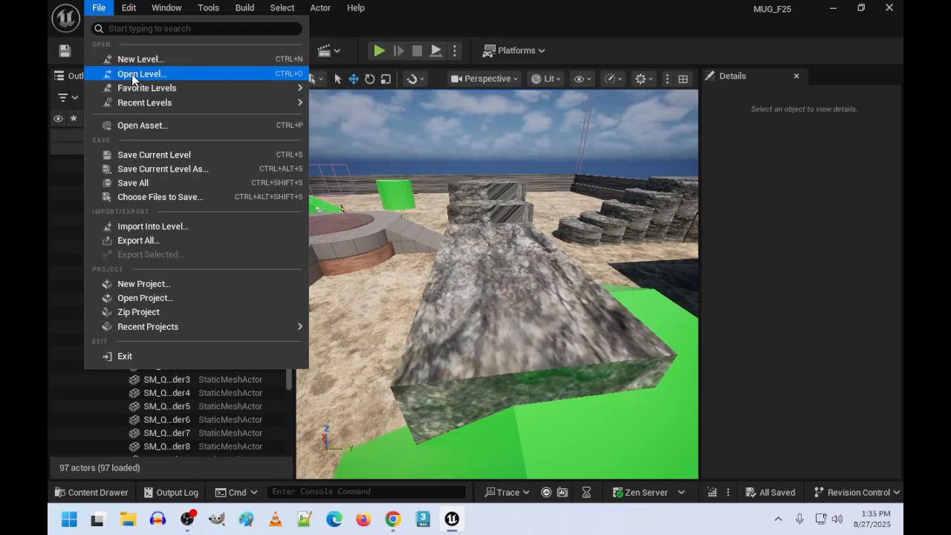
pyautogui.click(132, 74)
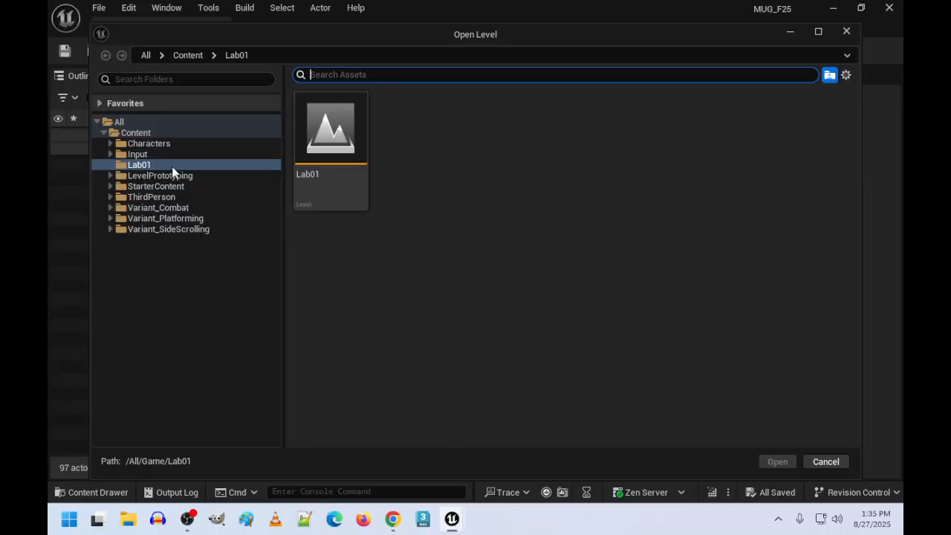
pyautogui.moveTo(362, 143)
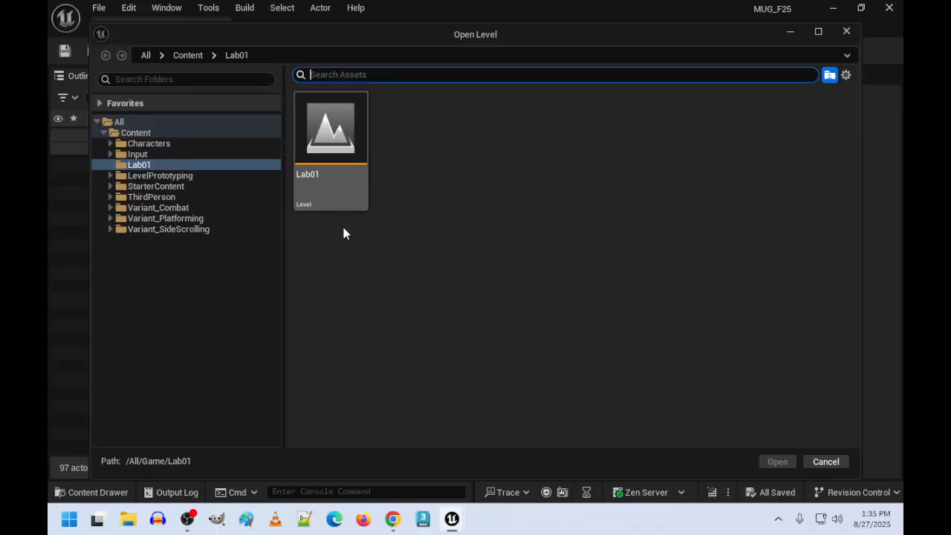
pyautogui.click(137, 132)
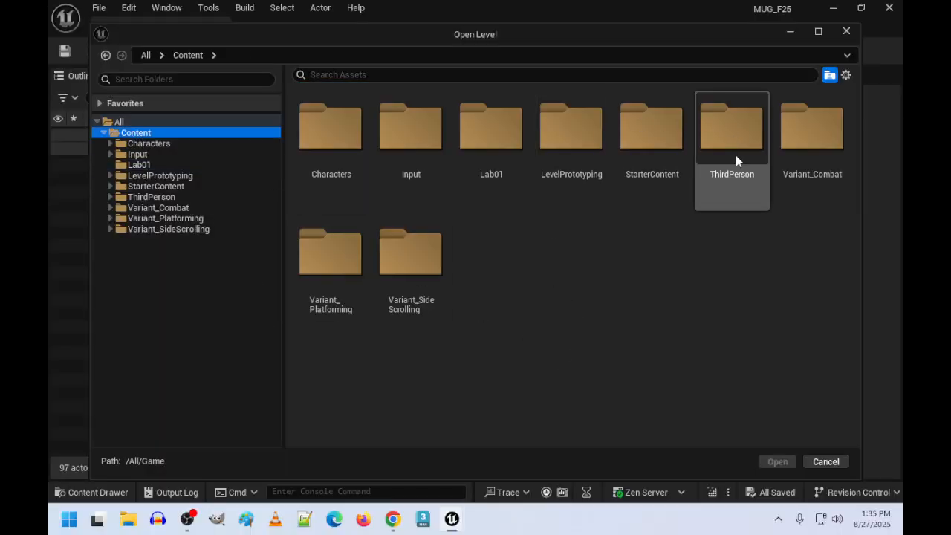
pyautogui.click(745, 133)
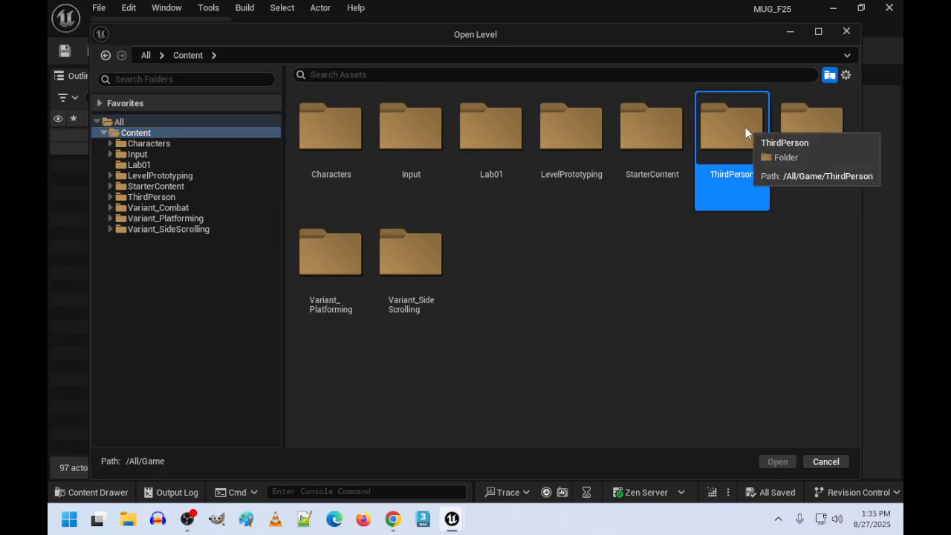
pyautogui.doubleClick(745, 130)
pyautogui.click(420, 124)
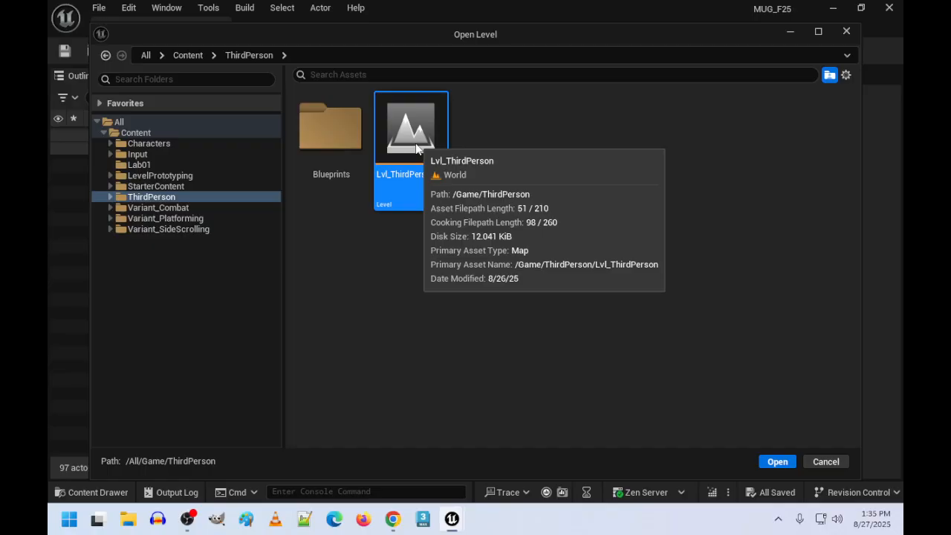
pyautogui.doubleClick(416, 148)
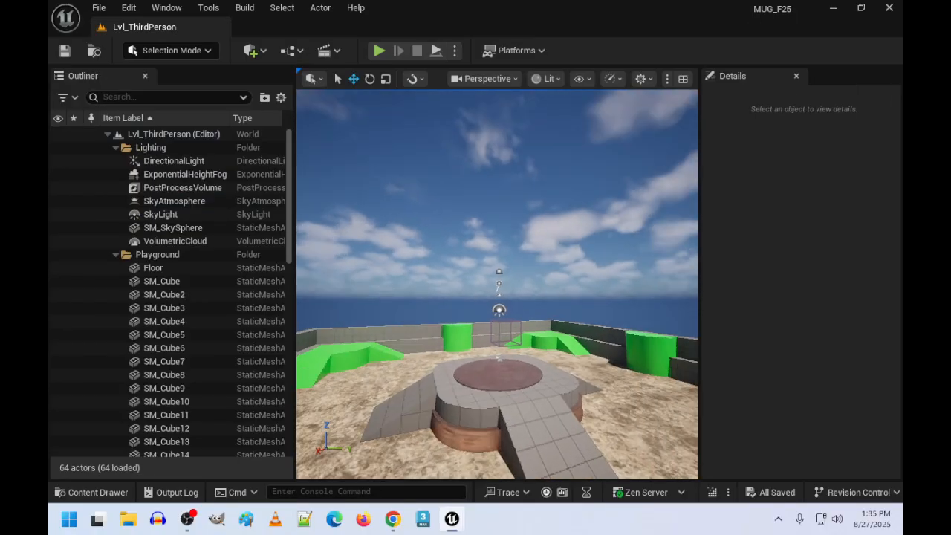
# Examine the platform's round top disc and the green cylinder beyond it, including the material choices for the cylinder's Element 0.
pyautogui.moveTo(498, 285); pyautogui.dragTo(468, 334, button='right')
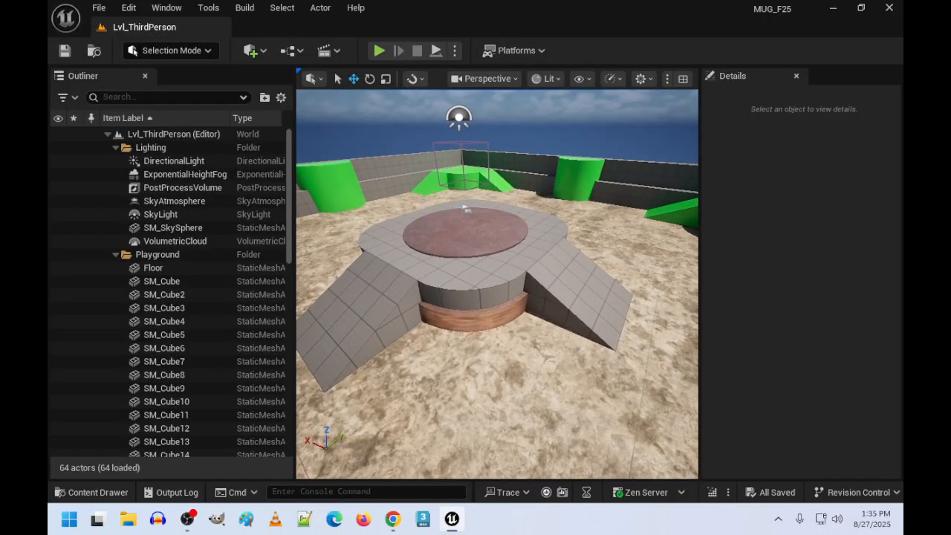
pyautogui.scroll(5, 433, 269)
pyautogui.click(437, 231)
pyautogui.moveTo(484, 212); pyautogui.dragTo(405, 182, button='right')
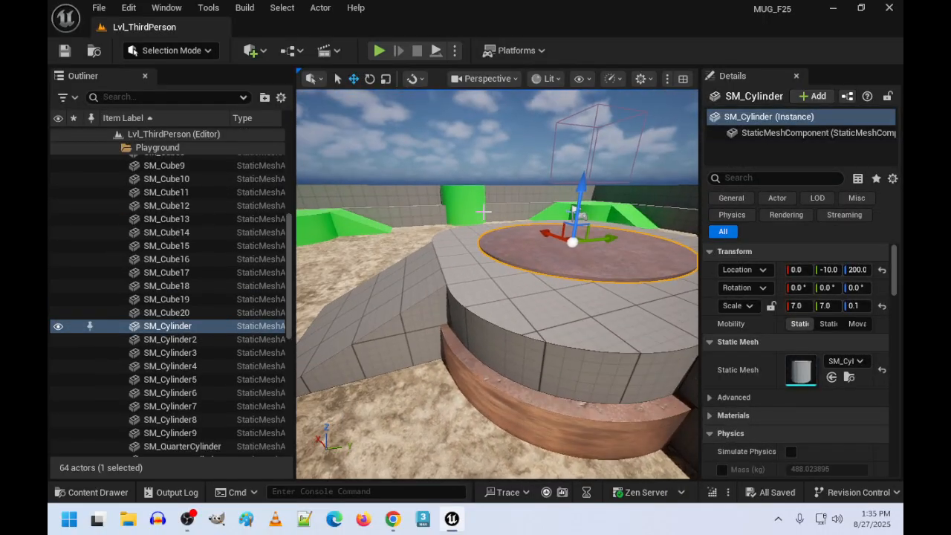
pyautogui.click(463, 201)
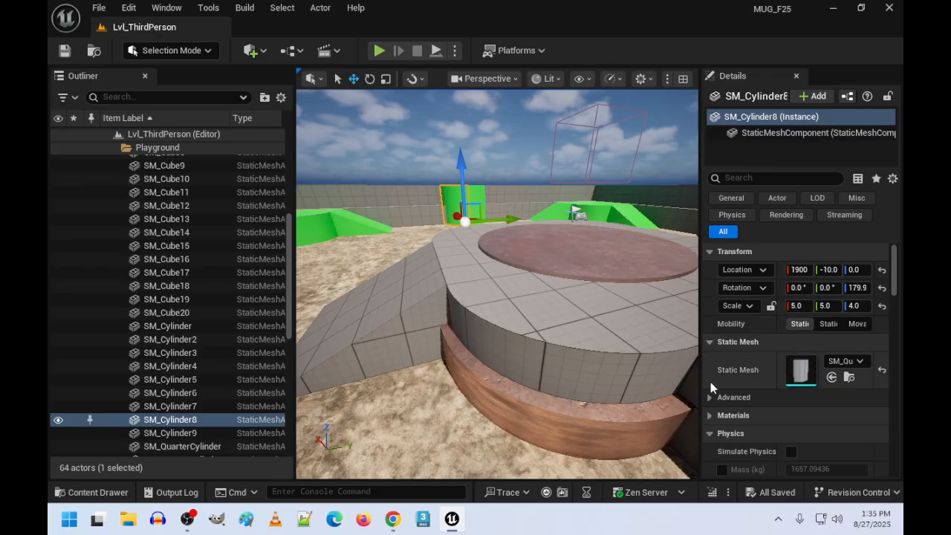
pyautogui.scroll(-1, 735, 402)
pyautogui.click(708, 394)
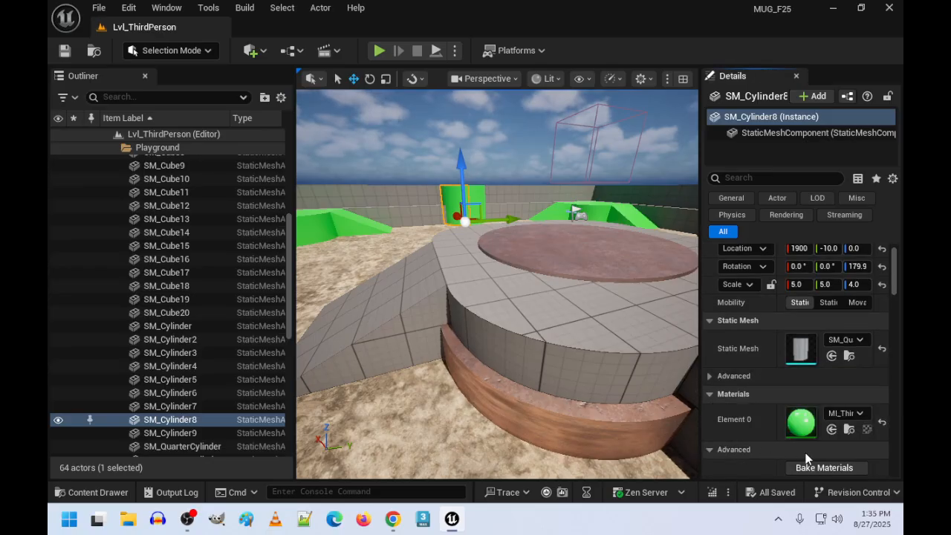
pyautogui.click(857, 414)
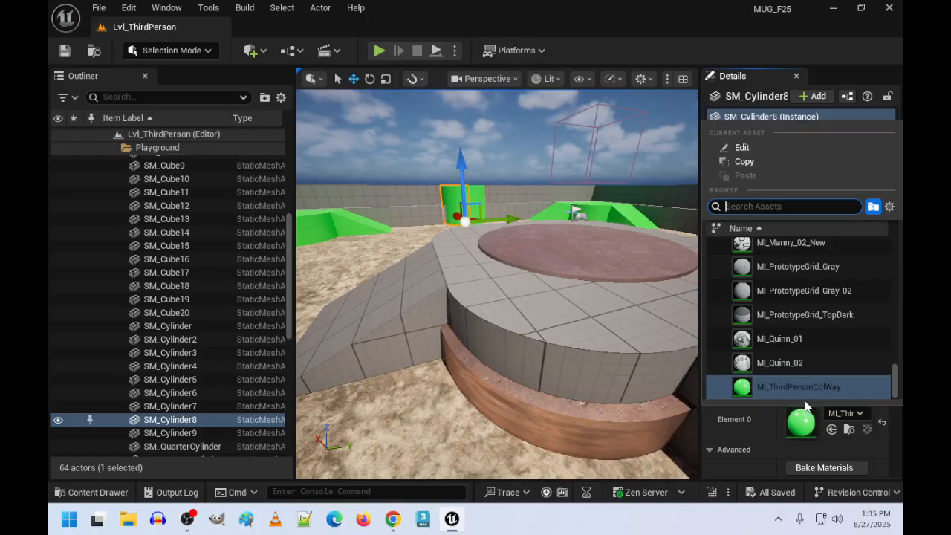
pyautogui.click(573, 242)
# Apply the MI_ThirdPersonColWay material to the platform's round top disc and the adjacent curved copper piece at its base.
pyautogui.click(573, 242)
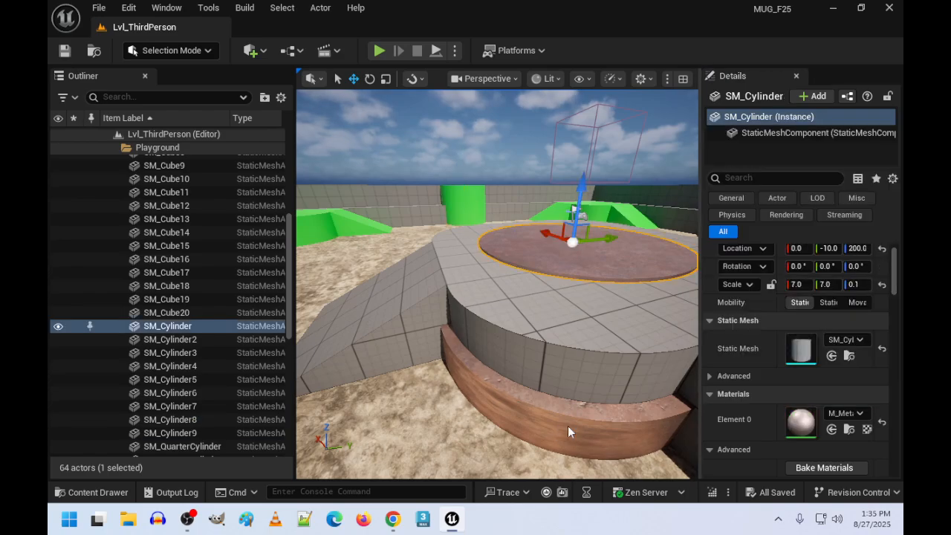
pyautogui.keyDown('ctrl'); pyautogui.click(567, 431); pyautogui.keyUp('ctrl')
pyautogui.click(845, 349)
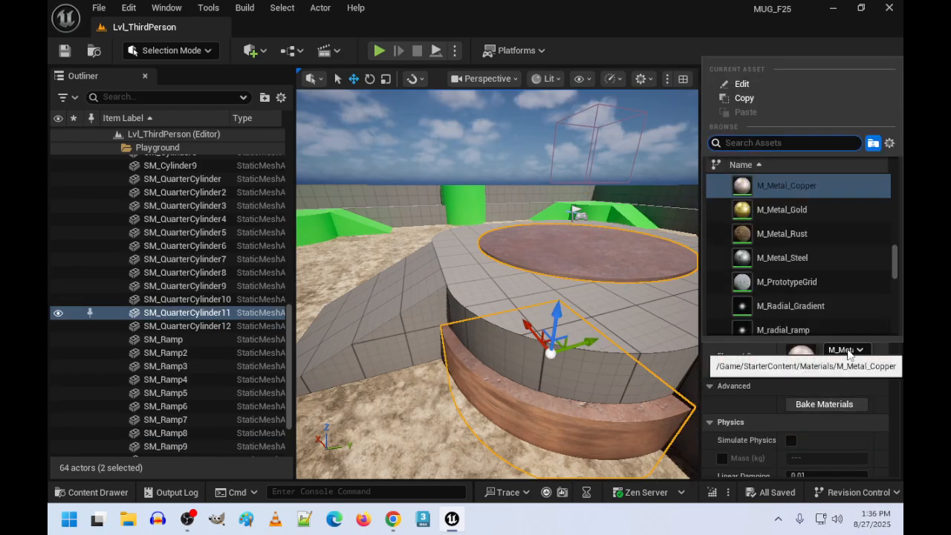
pyautogui.write('CO')
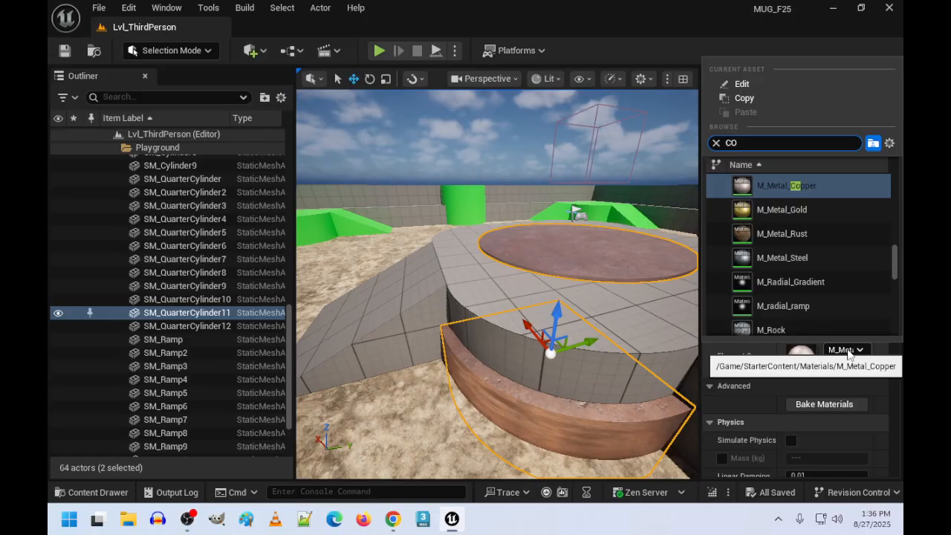
pyautogui.write('LWAY')
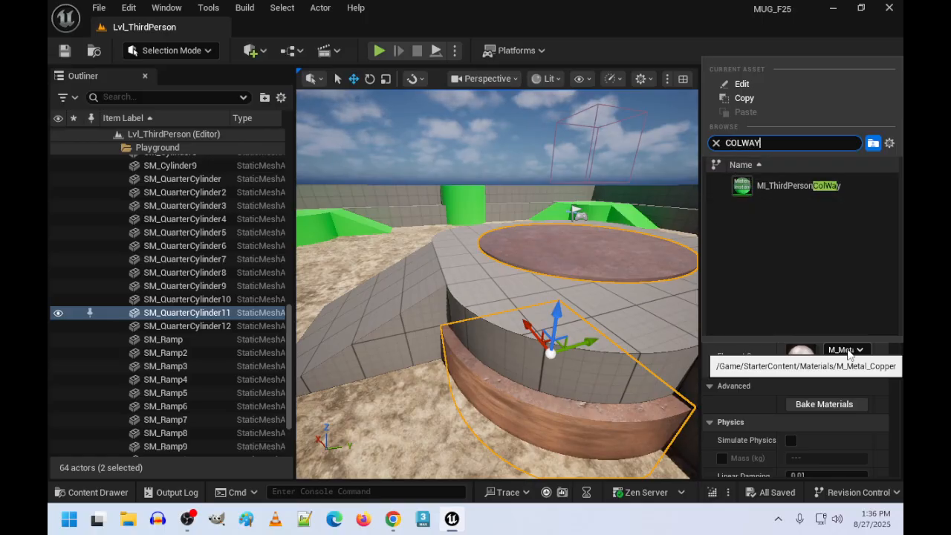
pyautogui.click(785, 187)
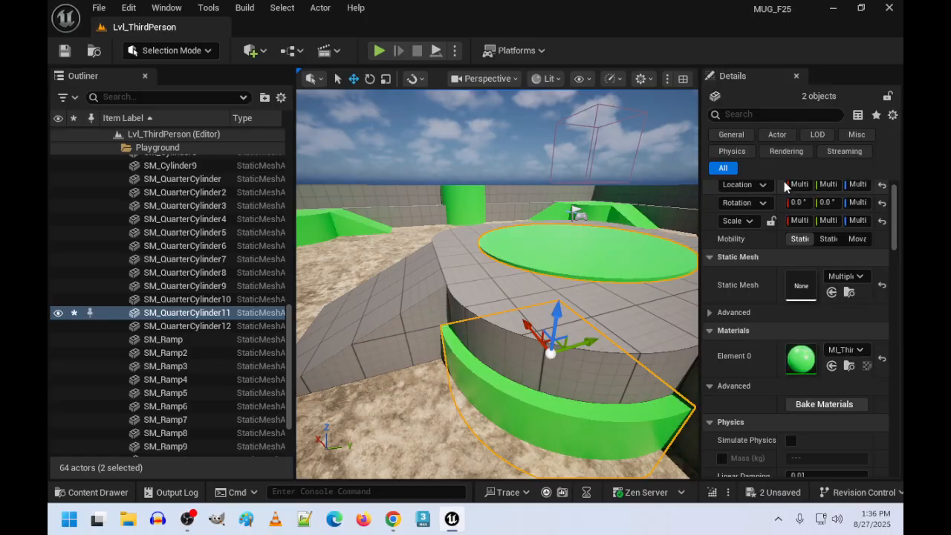
# Apply the MI_ThirdPersonColWay material to the three remaining curved copper pieces around the platform's base.
pyautogui.moveTo(557, 265)
pyautogui.mouseDown(button='right')
pyautogui.moveTo(594, 260)
pyautogui.moveTo(609, 242)
pyautogui.moveTo(558, 265)
pyautogui.mouseUp(button='right')
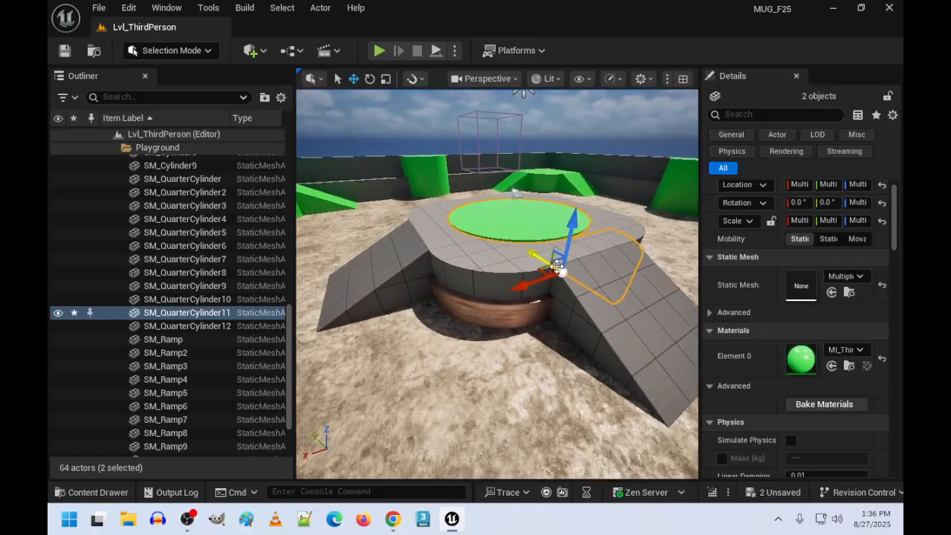
pyautogui.click(530, 303)
pyautogui.moveTo(529, 303); pyautogui.dragTo(530, 303, button='right')
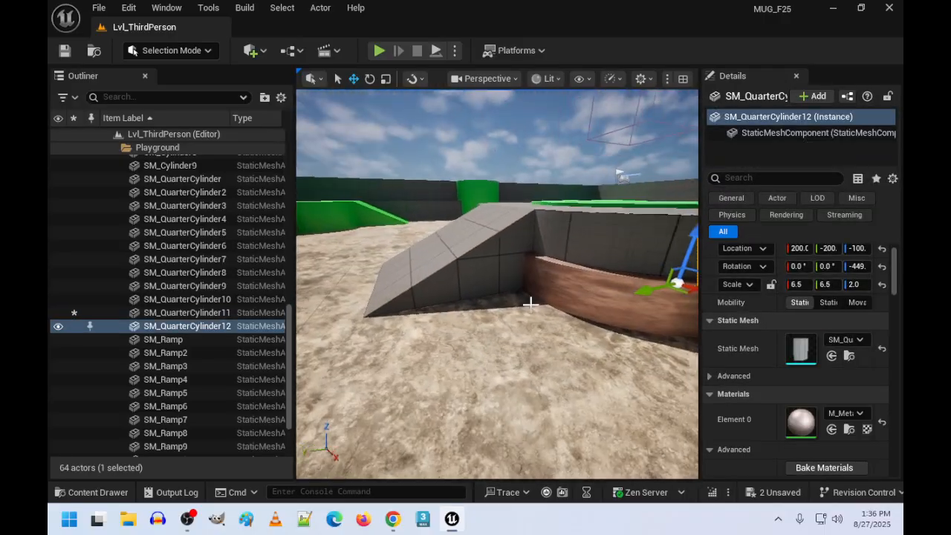
pyautogui.keyDown('ctrl'); pyautogui.click(592, 290); pyautogui.keyUp('ctrl')
pyautogui.moveTo(592, 290)
pyautogui.mouseDown(button='right')
pyautogui.moveTo(569, 269)
pyautogui.moveTo(595, 282)
pyautogui.mouseUp(button='right')
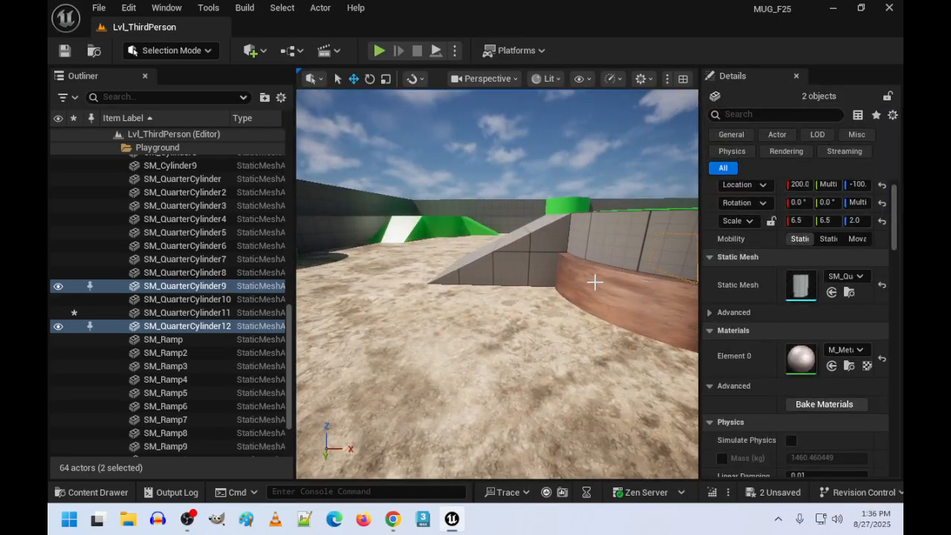
pyautogui.moveTo(628, 248); pyautogui.dragTo(522, 253, button='right')
pyautogui.keyDown('ctrl'); pyautogui.click(517, 253); pyautogui.keyUp('ctrl')
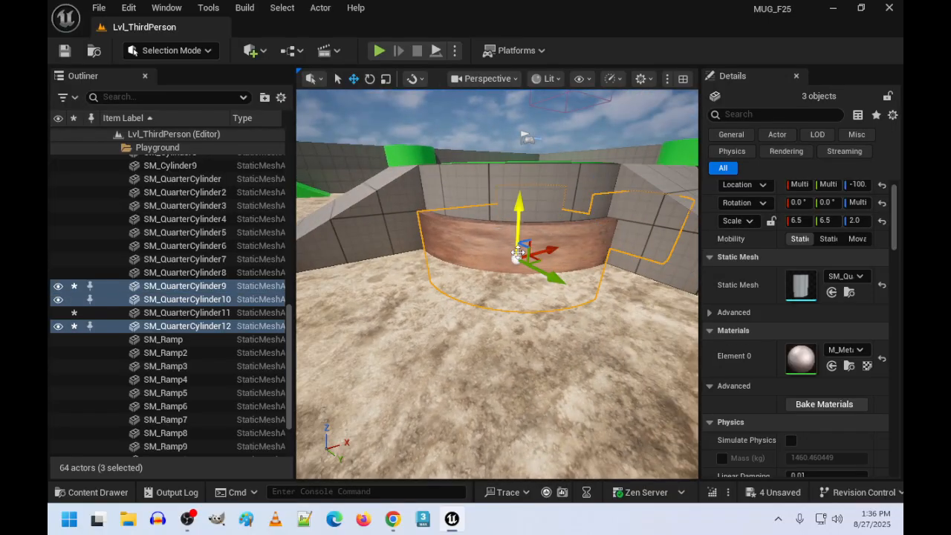
pyautogui.click(844, 349)
pyautogui.write('CO')
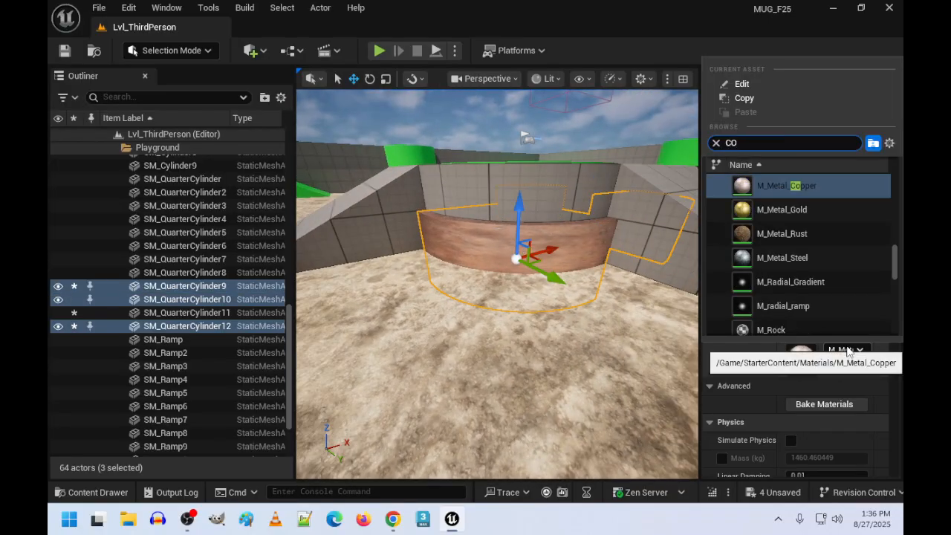
pyautogui.write('LWAY')
pyautogui.press('Return')
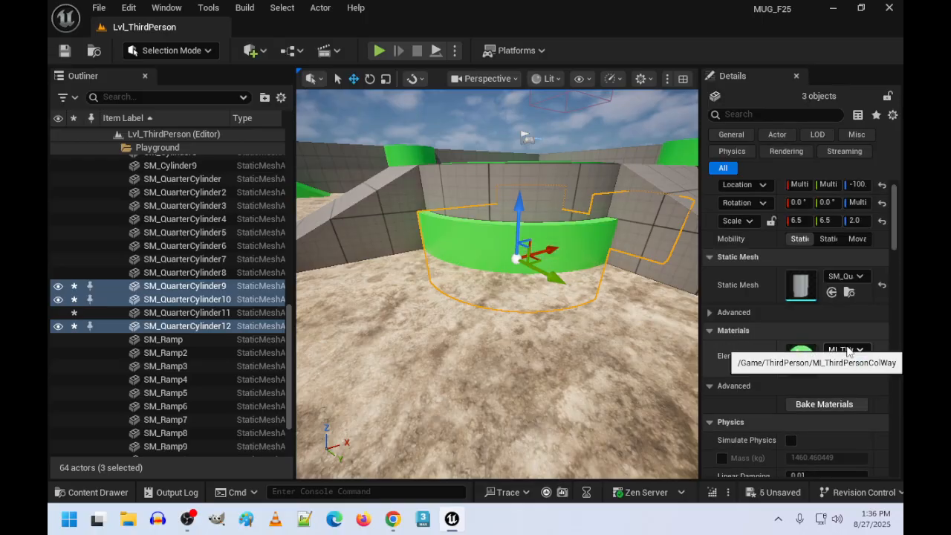
# Check which material the platform's ramp uses, and apply MI_PrototypeGrid_Gray to the gravel floor.
pyautogui.moveTo(628, 341); pyautogui.dragTo(512, 232, button='right')
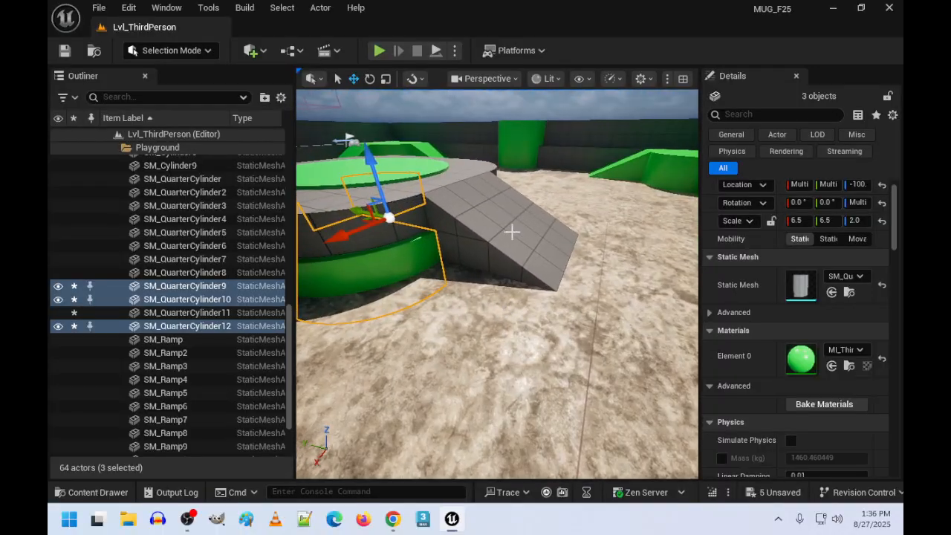
pyautogui.click(512, 232)
pyautogui.click(844, 413)
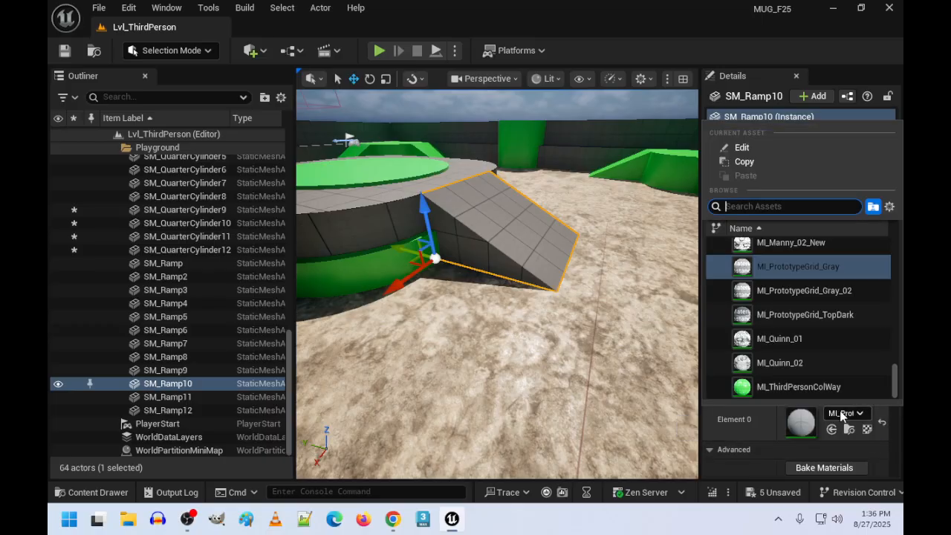
pyautogui.moveTo(515, 355); pyautogui.dragTo(513, 357, button='right')
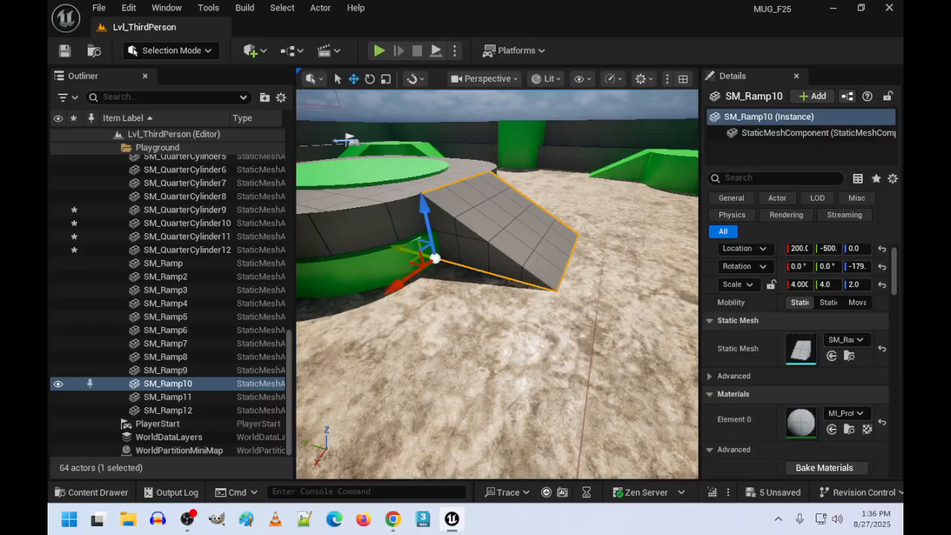
pyautogui.click(512, 356)
pyautogui.click(844, 413)
pyautogui.write('G')
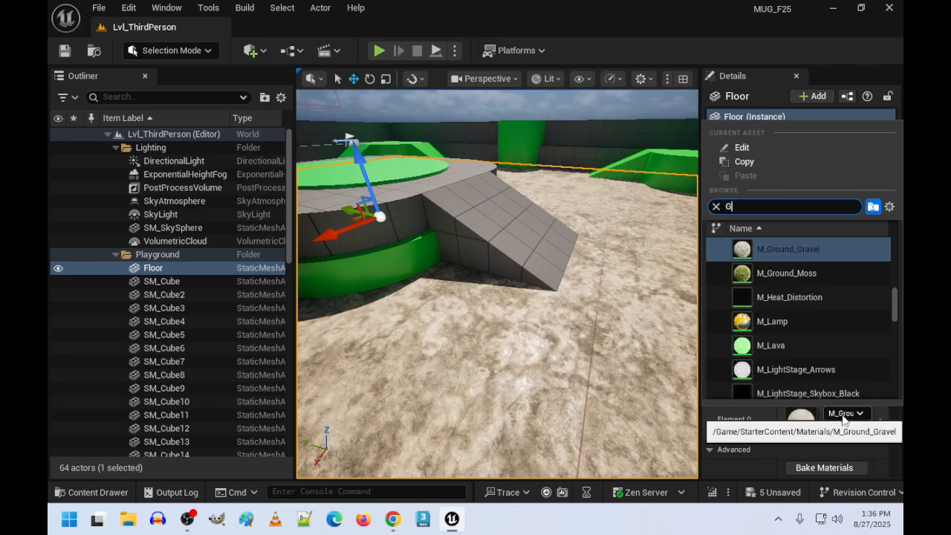
pyautogui.write('RID')
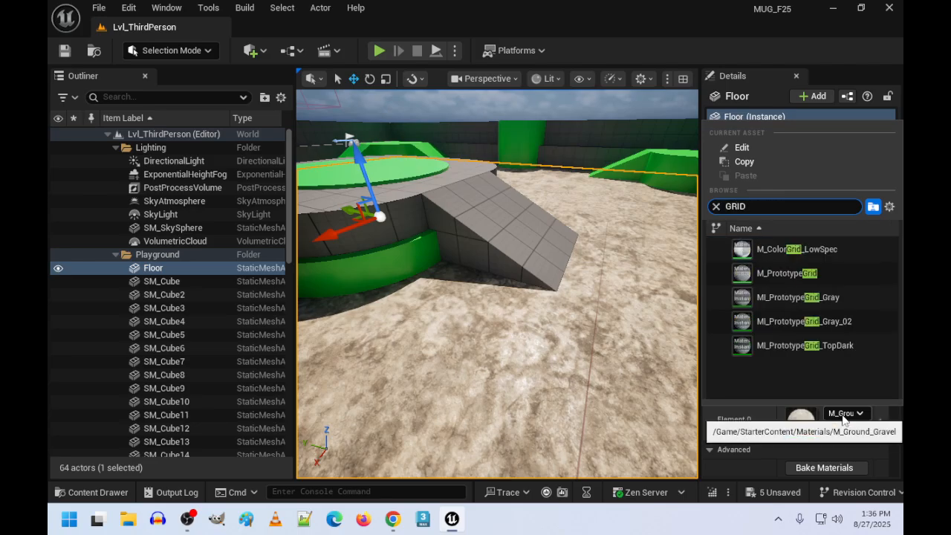
pyautogui.write('_G')
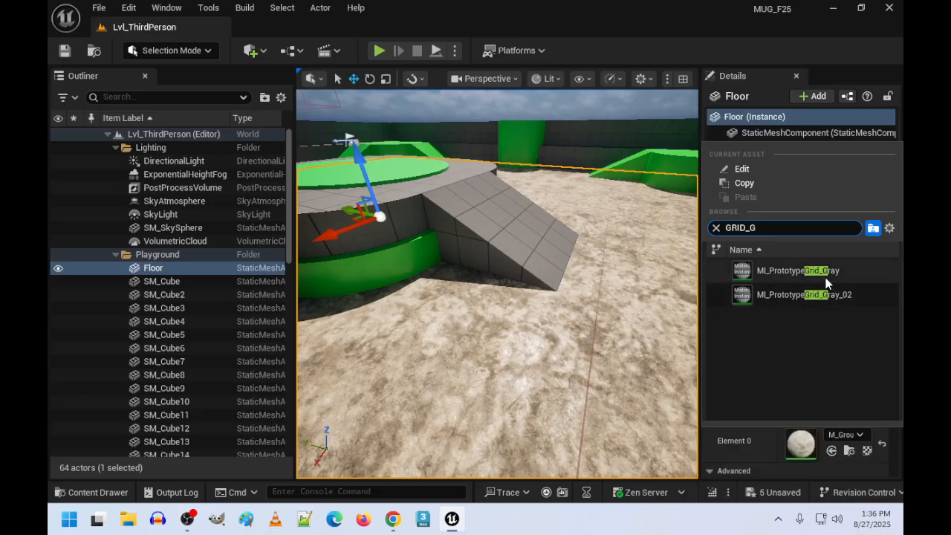
pyautogui.click(824, 275)
# Save the current Lvl_ThirdPerson level with its changed materials.
pyautogui.moveTo(636, 282); pyautogui.dragTo(555, 275, button='right')
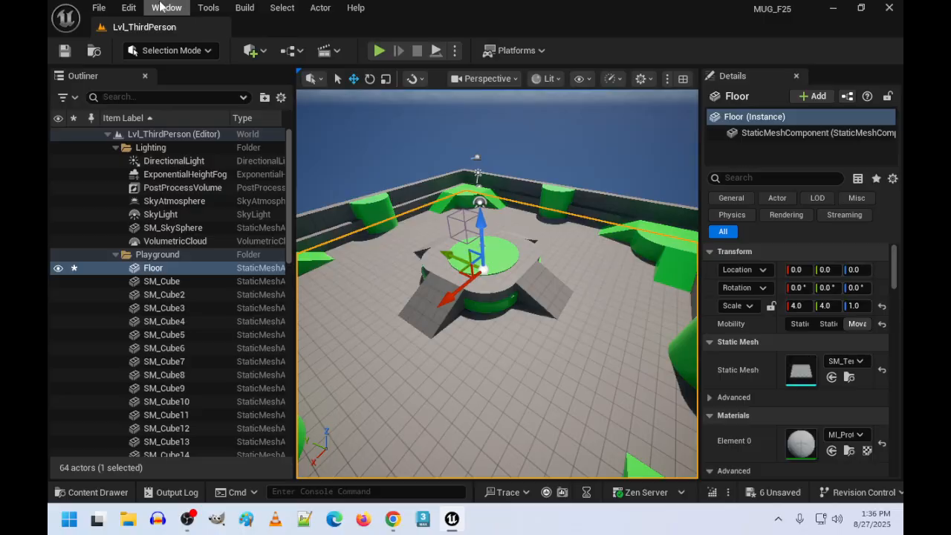
pyautogui.click(99, 8)
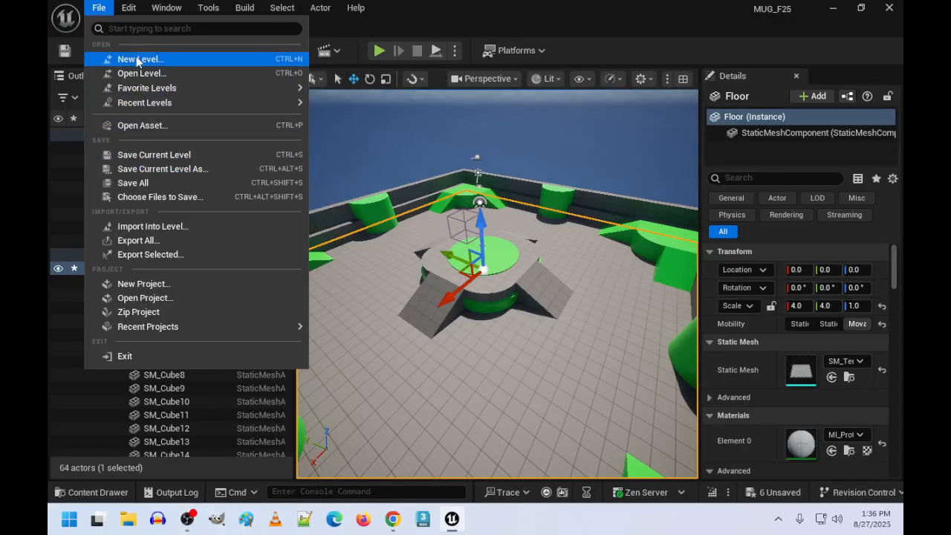
pyautogui.click(152, 158)
# Save a copy of the level as Sandbox in the Content/ThirdPerson folder.
pyautogui.moveTo(618, 428); pyautogui.dragTo(583, 382, button='right')
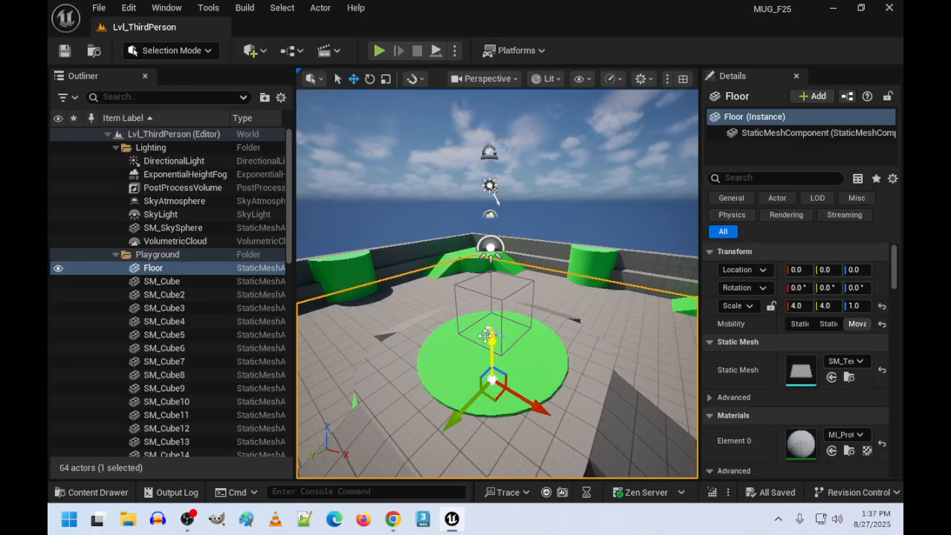
pyautogui.click(99, 7)
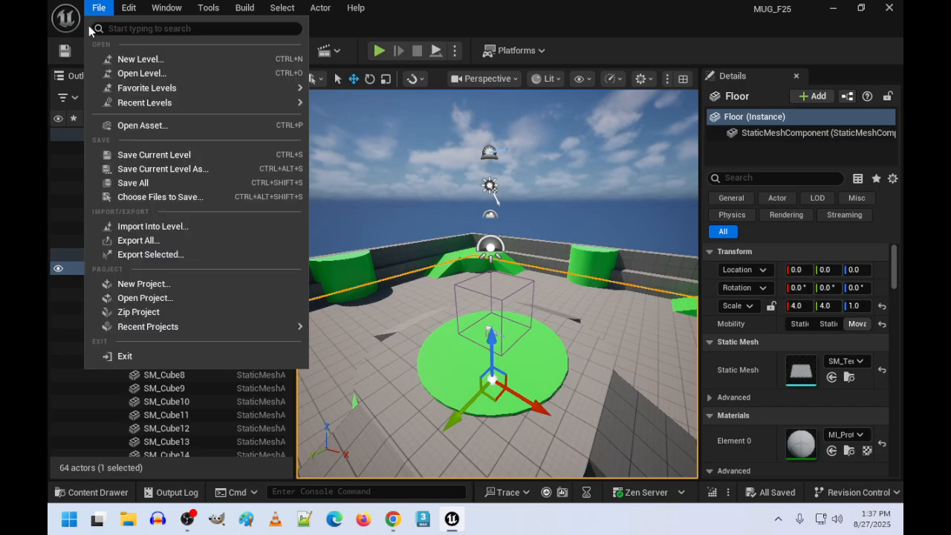
pyautogui.click(155, 171)
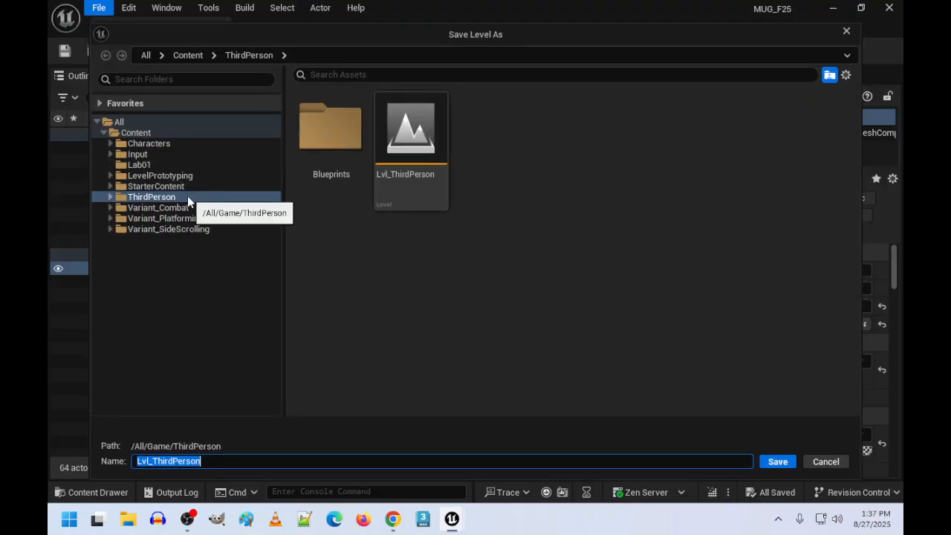
pyautogui.write('sANDBOX')
pyautogui.press('BackSpace')
pyautogui.press('BackSpace')
pyautogui.press('BackSpace')
pyautogui.press('BackSpace')
pyautogui.press('BackSpace')
pyautogui.press('BackSpace')
pyautogui.press('BackSpace')
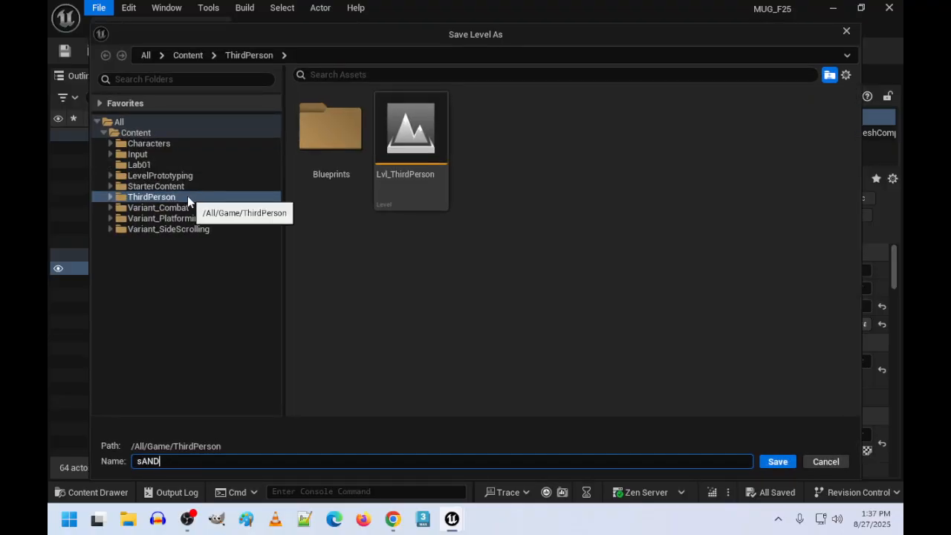
pyautogui.write('Sandbox')
pyautogui.press('Return')
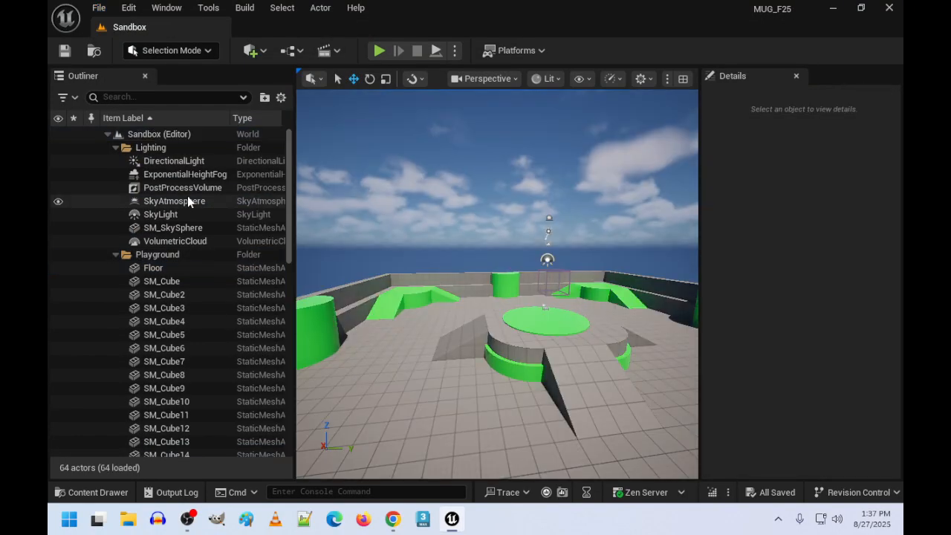